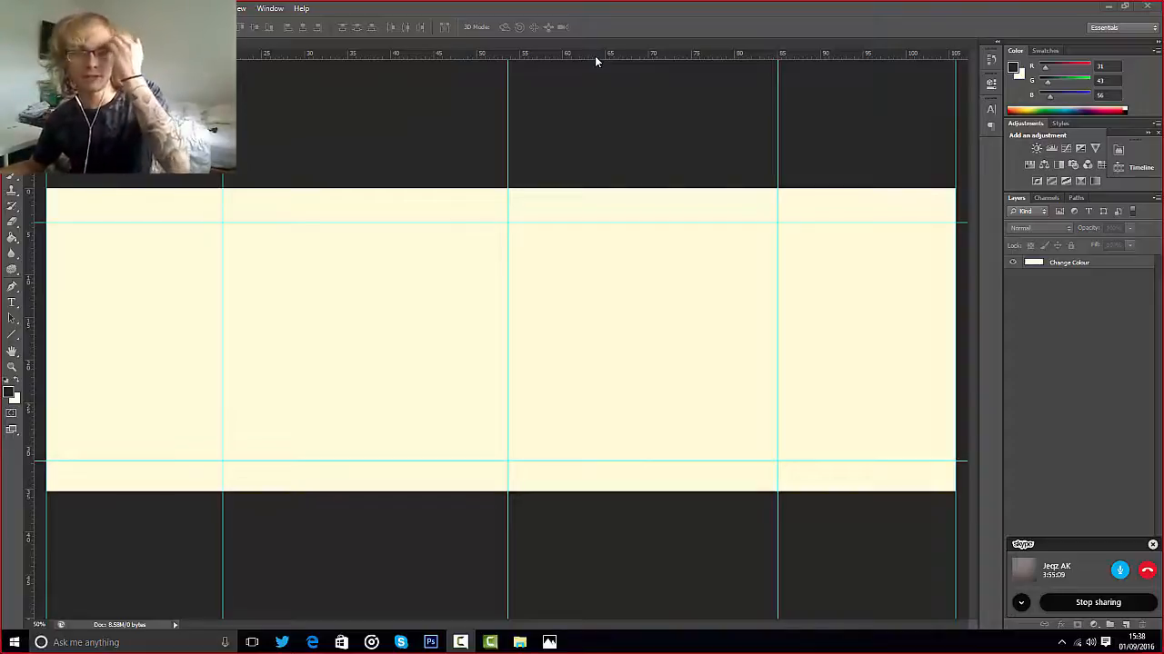
- Look at the finished STRAND cloud-text header in the photo viewer and return to Photoshop
left_click(550, 642)
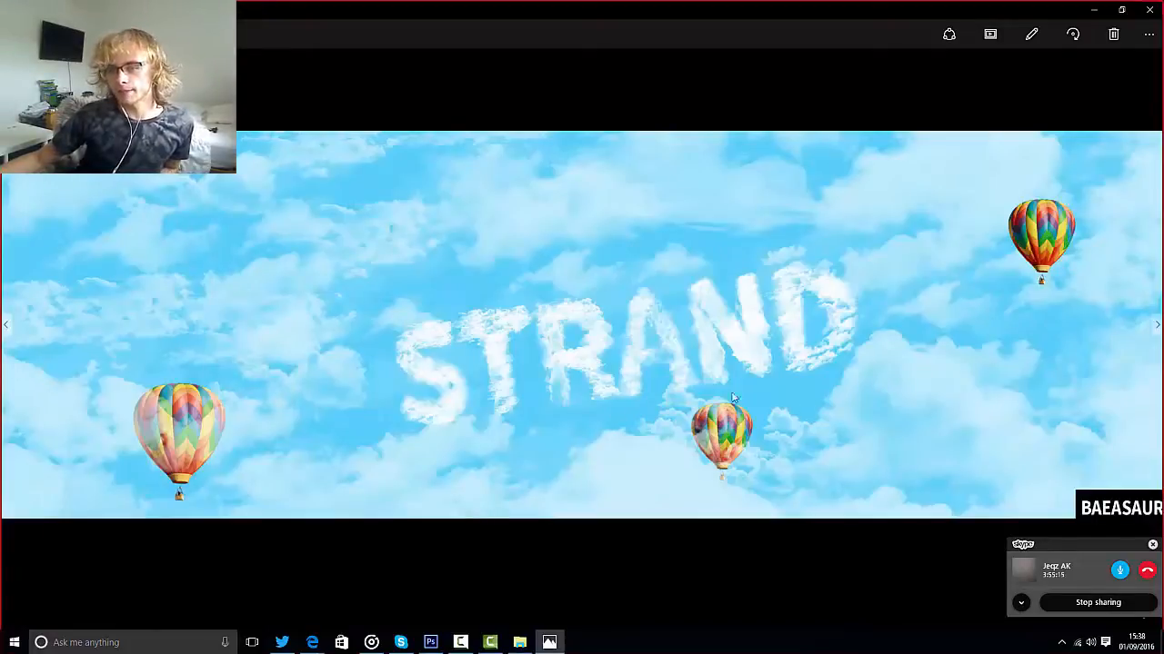
left_click(1099, 9)
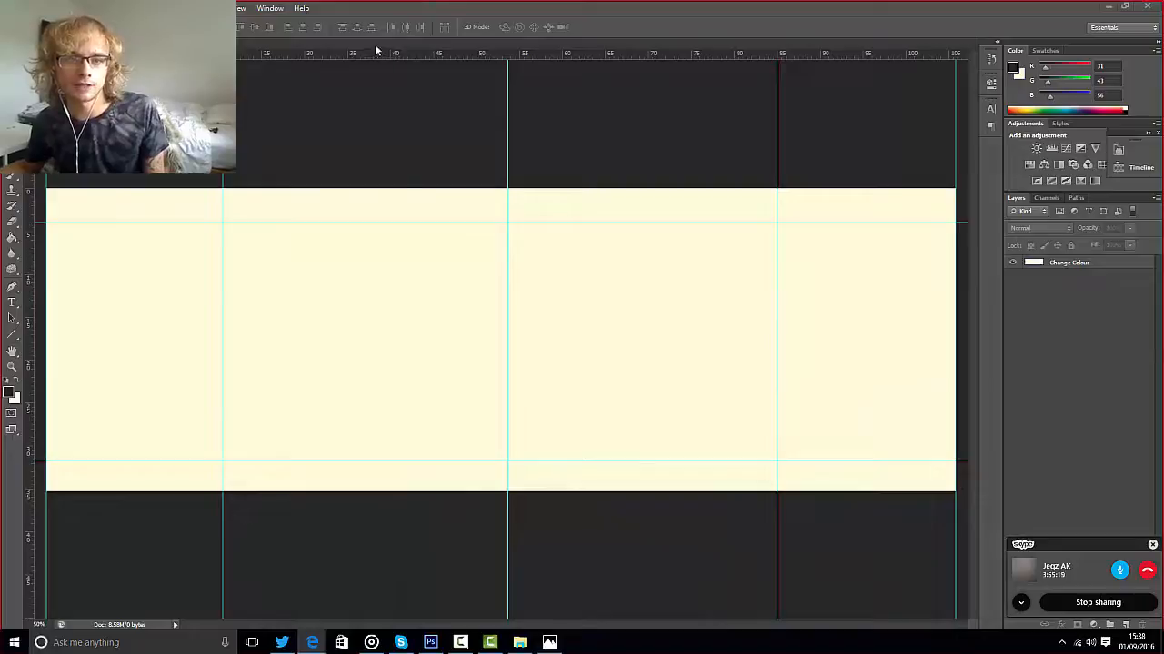
- Open the Strand header image from the Images folder inside Designs I have done
right_click(376, 51)
left_click(414, 110)
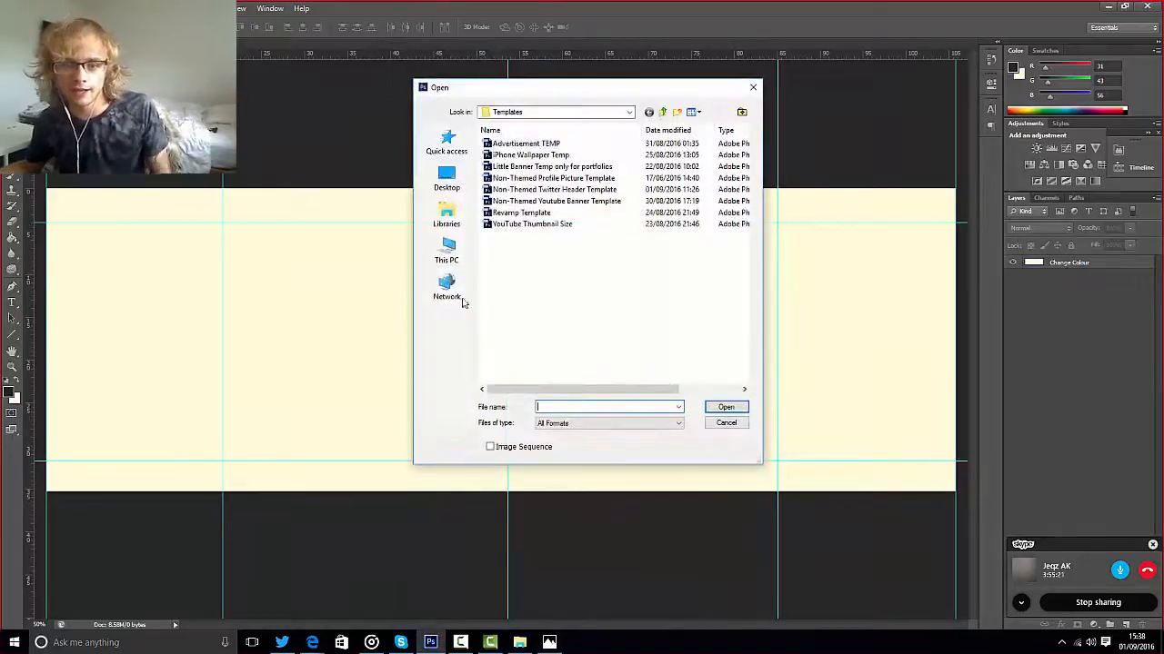
left_click(662, 113)
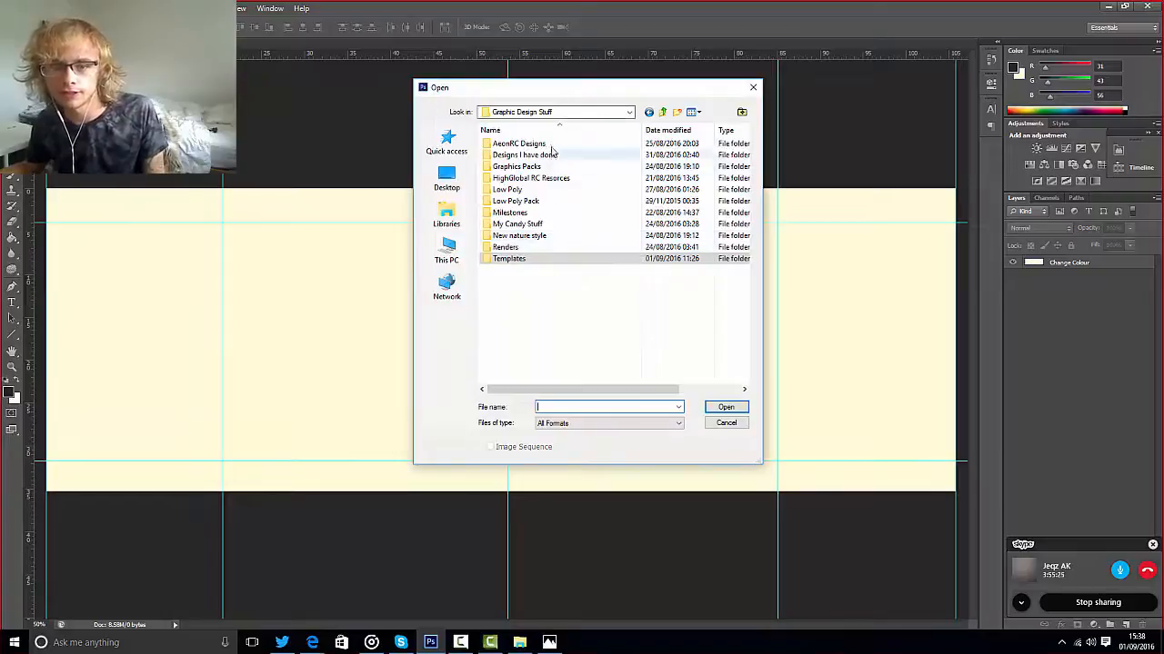
double_click(555, 155)
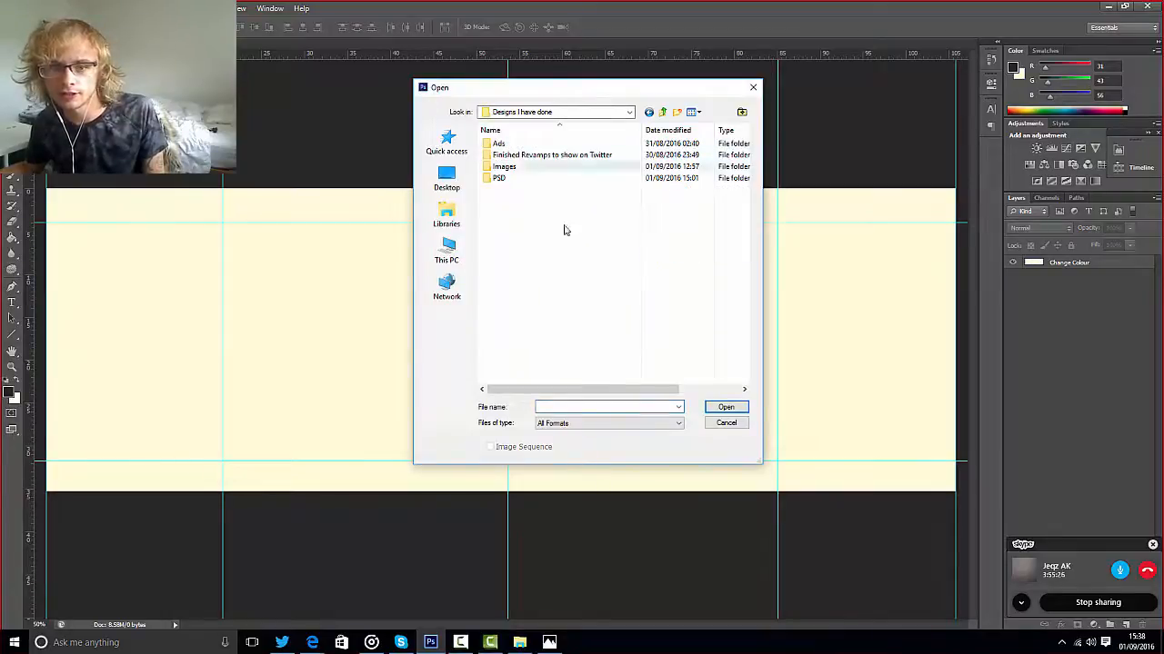
double_click(532, 167)
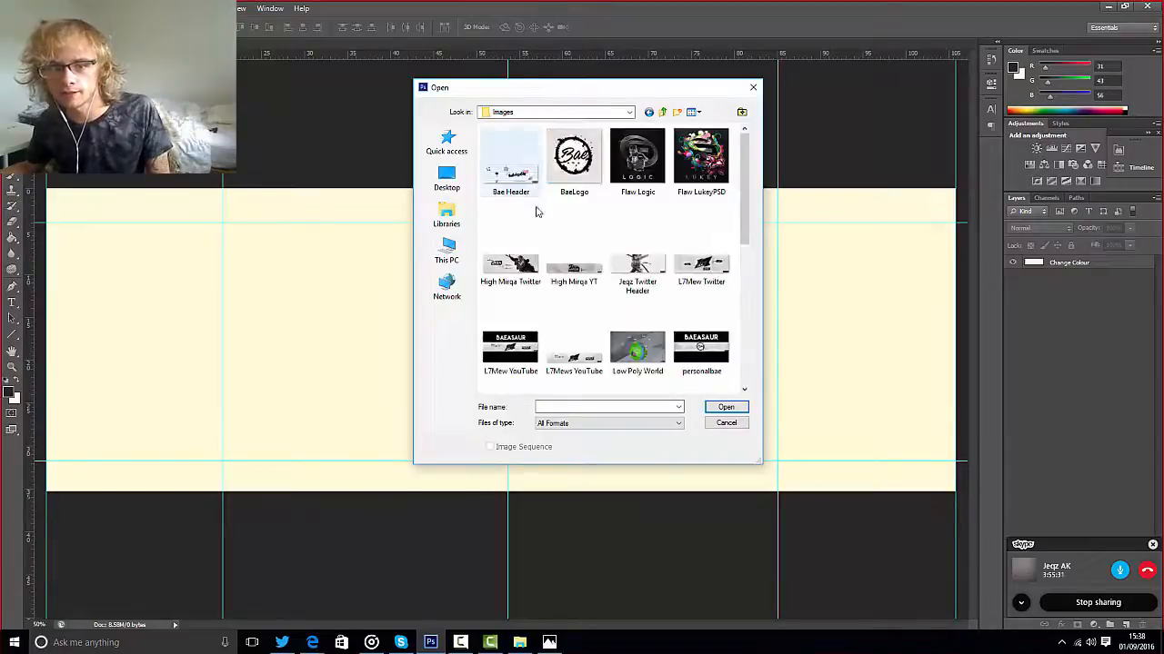
scroll(550, 182, "down", 5)
double_click(634, 189)
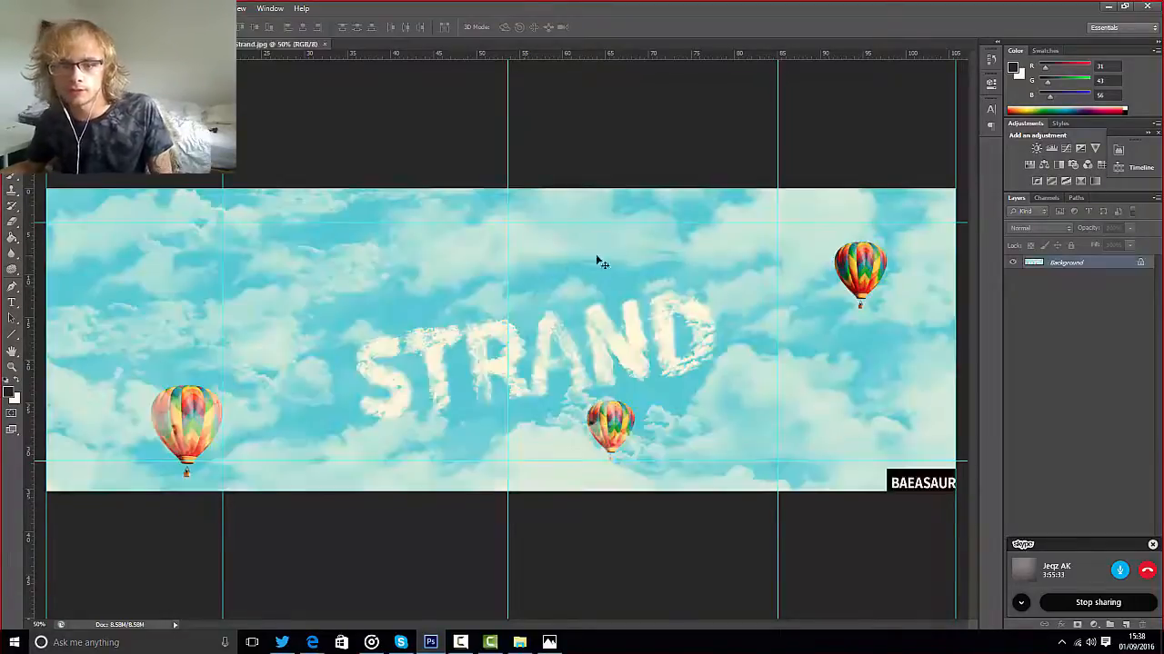
- Float Strand.jpg in its own document window and hide its guides
left_click_drag(293, 45, 376, 214)
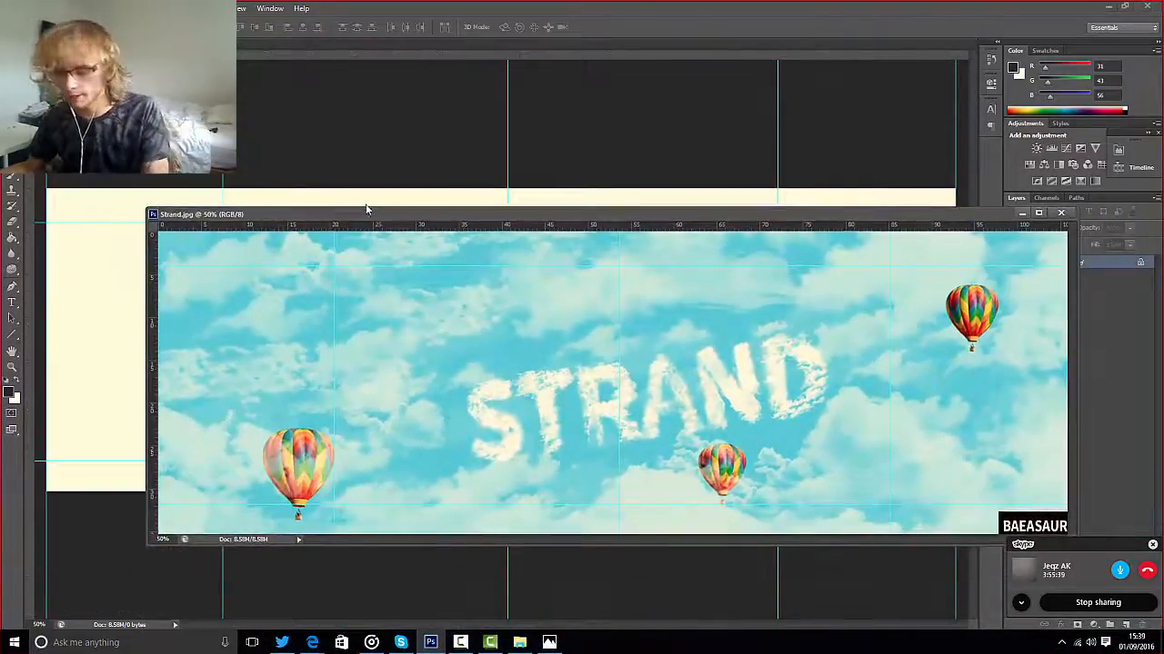
key("ctrl+semicolon")
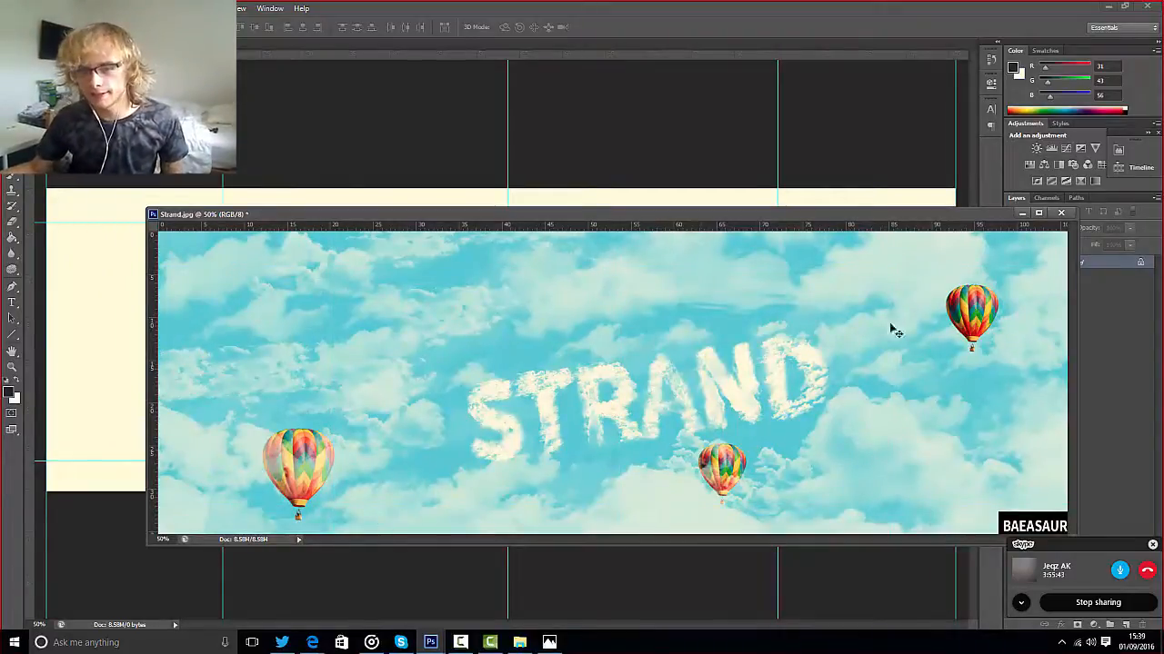
right_click(344, 46)
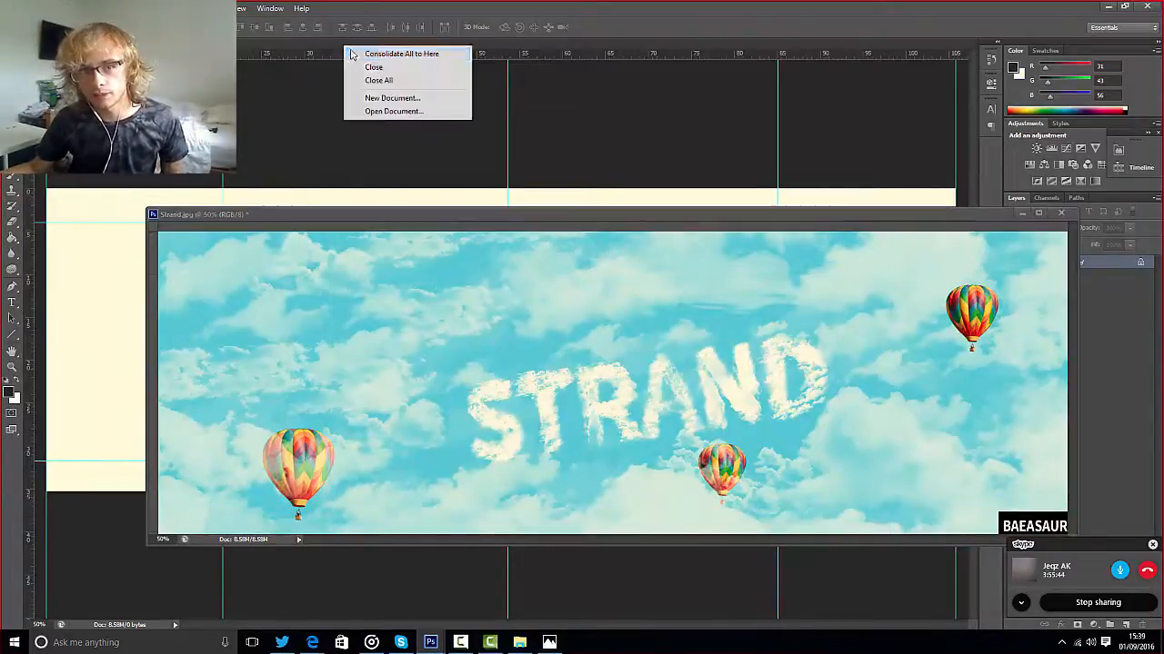
left_click(369, 98)
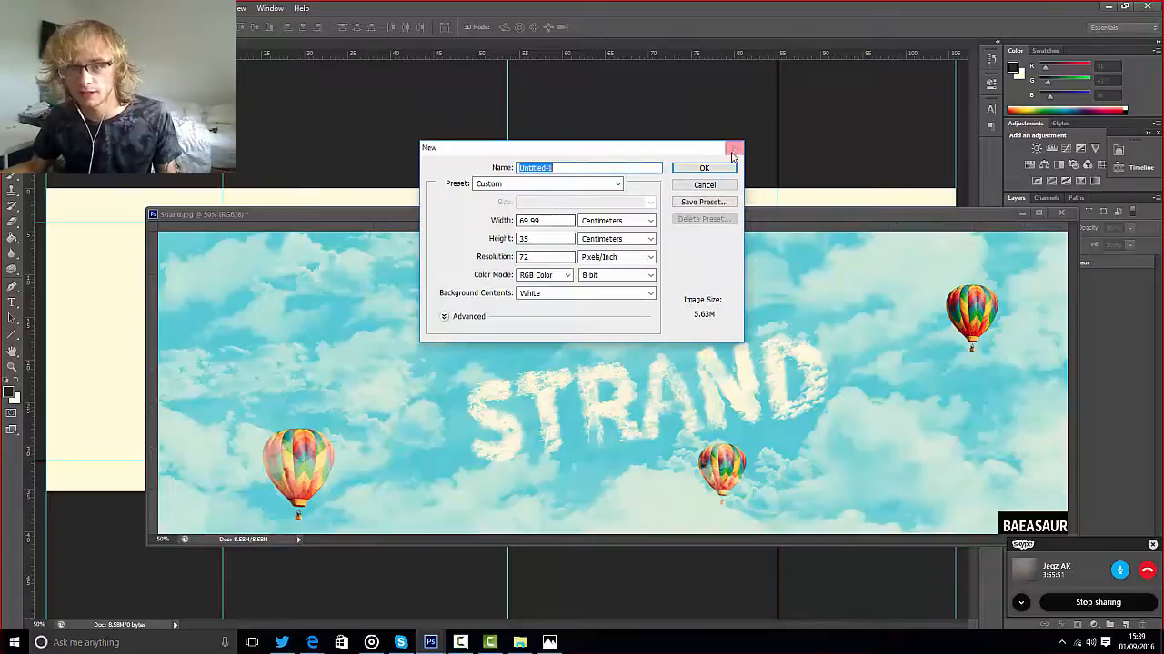
left_click(734, 149)
- Open the YouTube Thumbnail Size template from the Templates folder inside Graphic Design Stuff on the Desktop
right_click(371, 31)
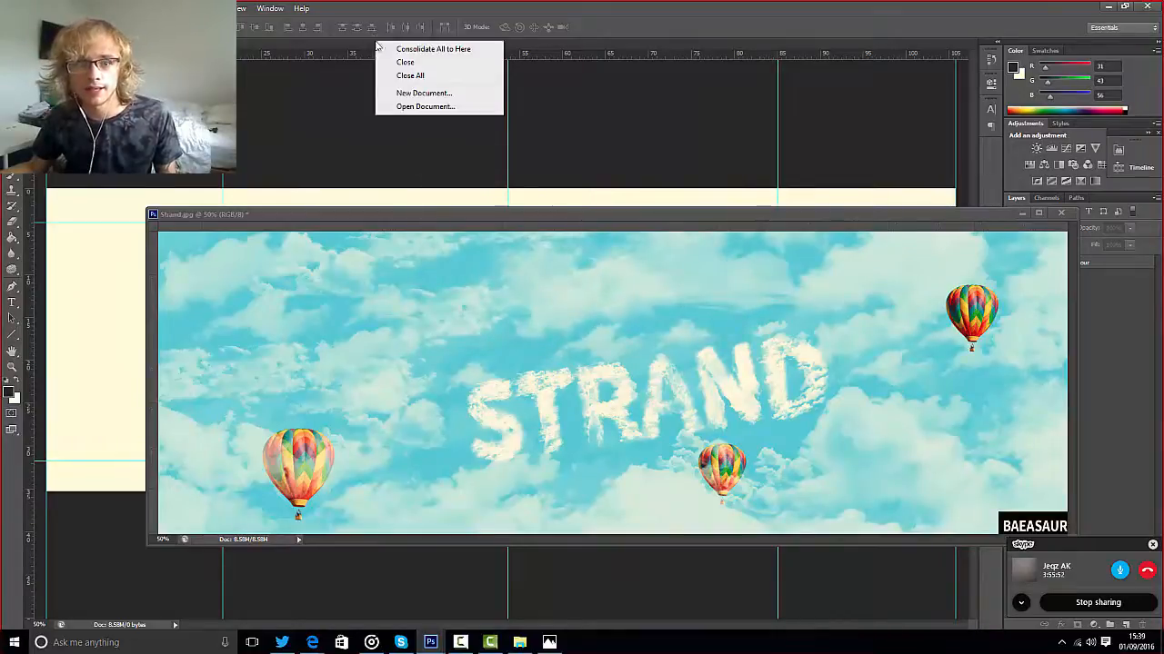
left_click(427, 109)
left_click(447, 179)
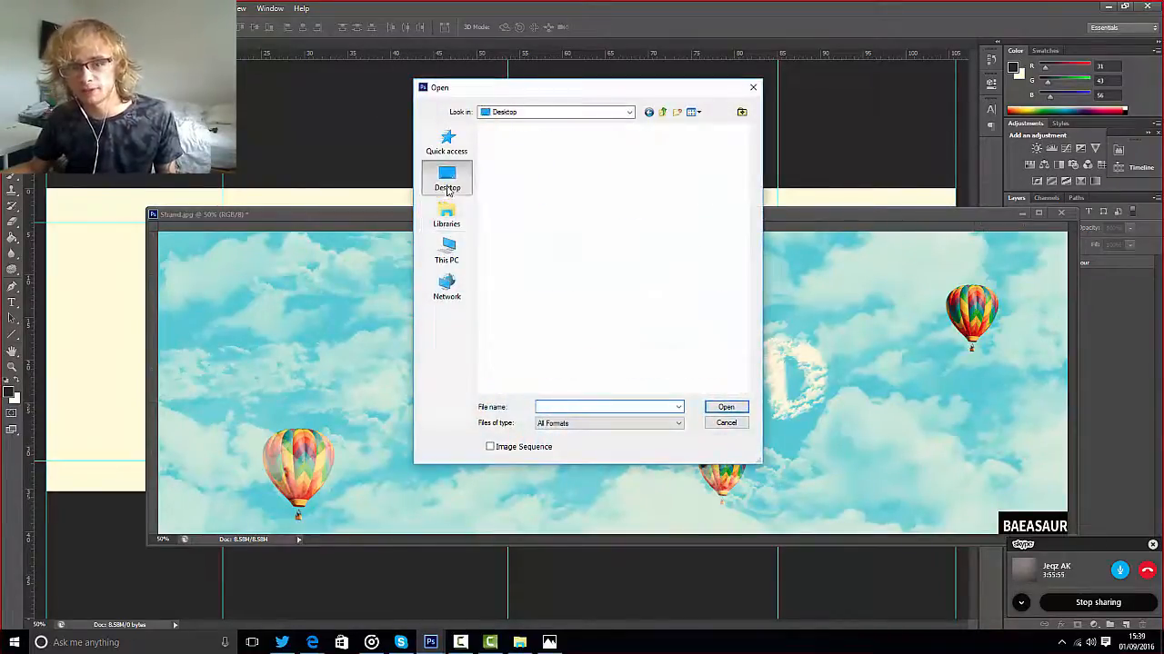
scroll(592, 268, "down", 10)
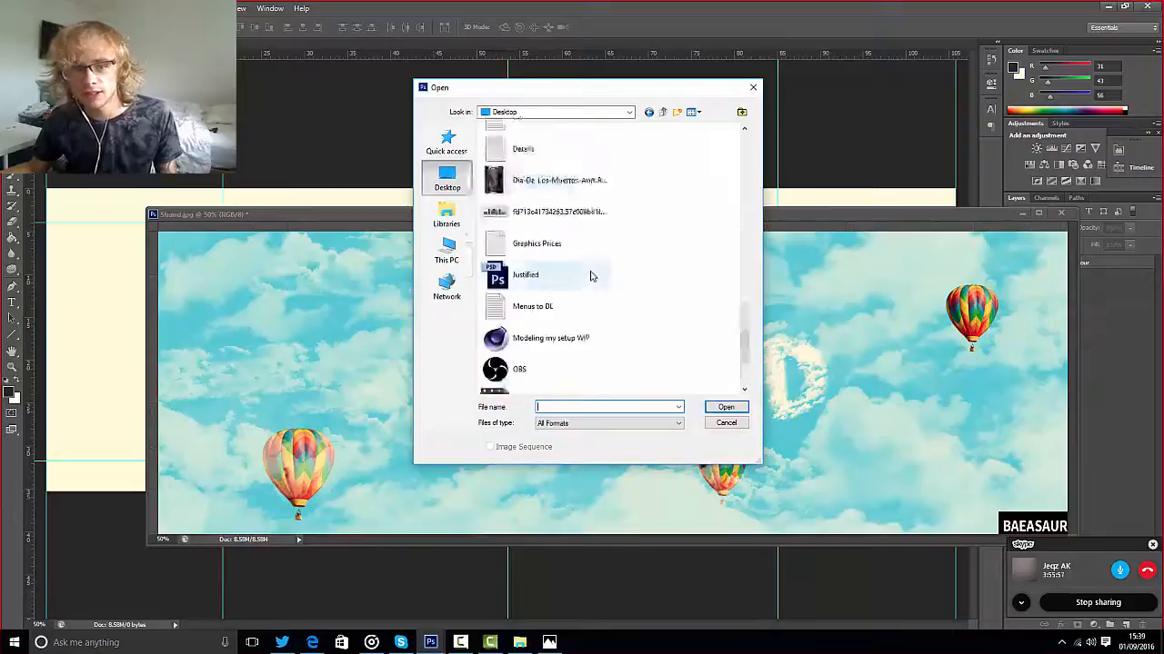
scroll(591, 270, "up", 5)
scroll(589, 271, "up", 4)
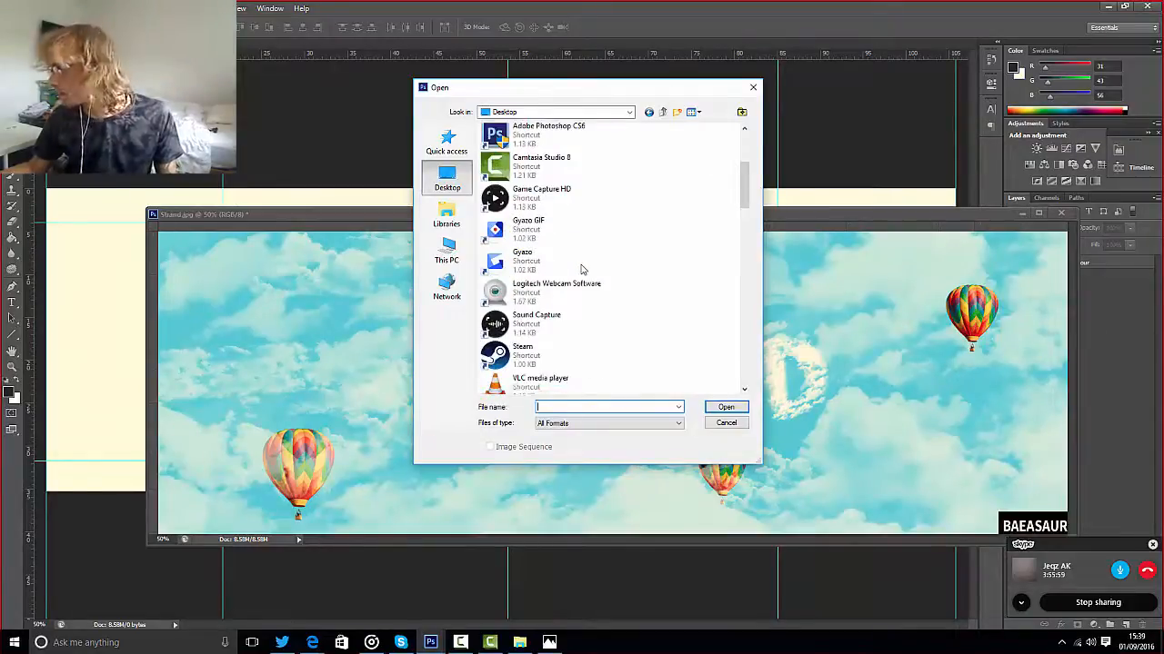
scroll(583, 269, "down", 1)
scroll(573, 267, "down", 3)
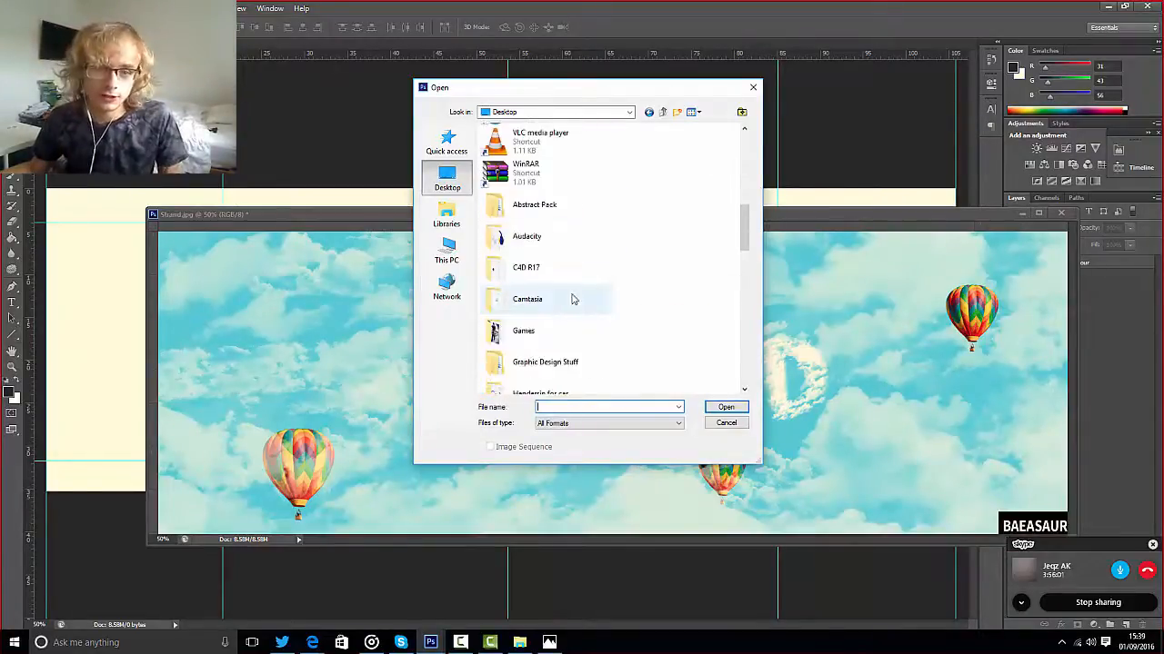
scroll(543, 239, "up", 6)
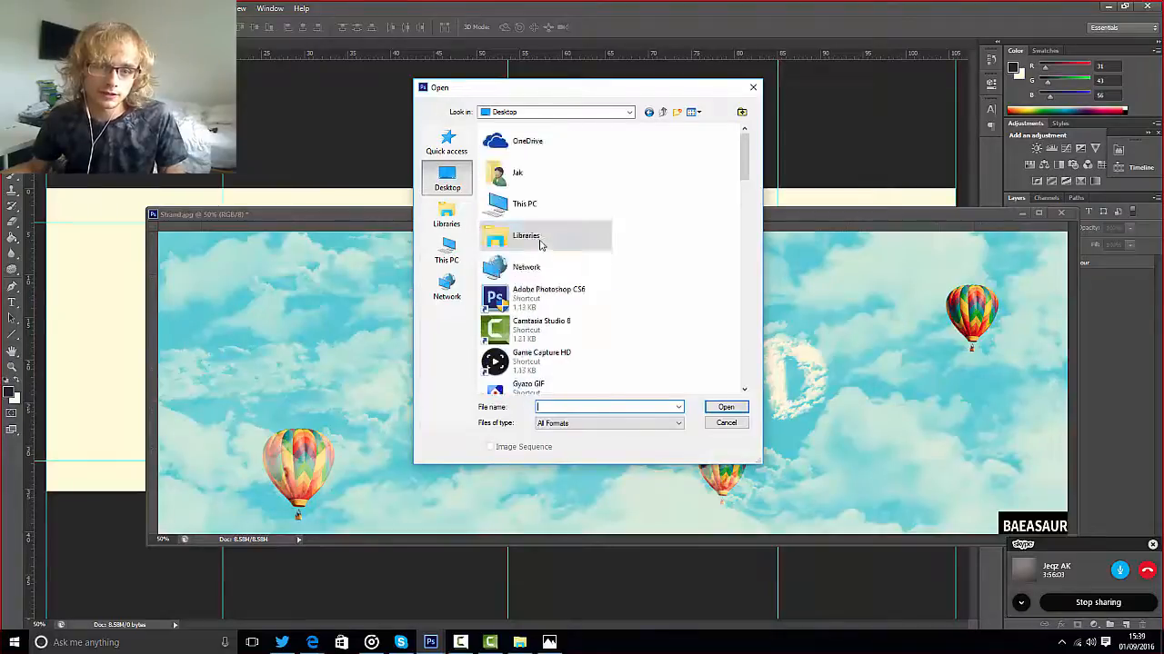
scroll(538, 238, "down", 3)
scroll(532, 245, "down", 3)
scroll(549, 232, "up", 3)
double_click(545, 207)
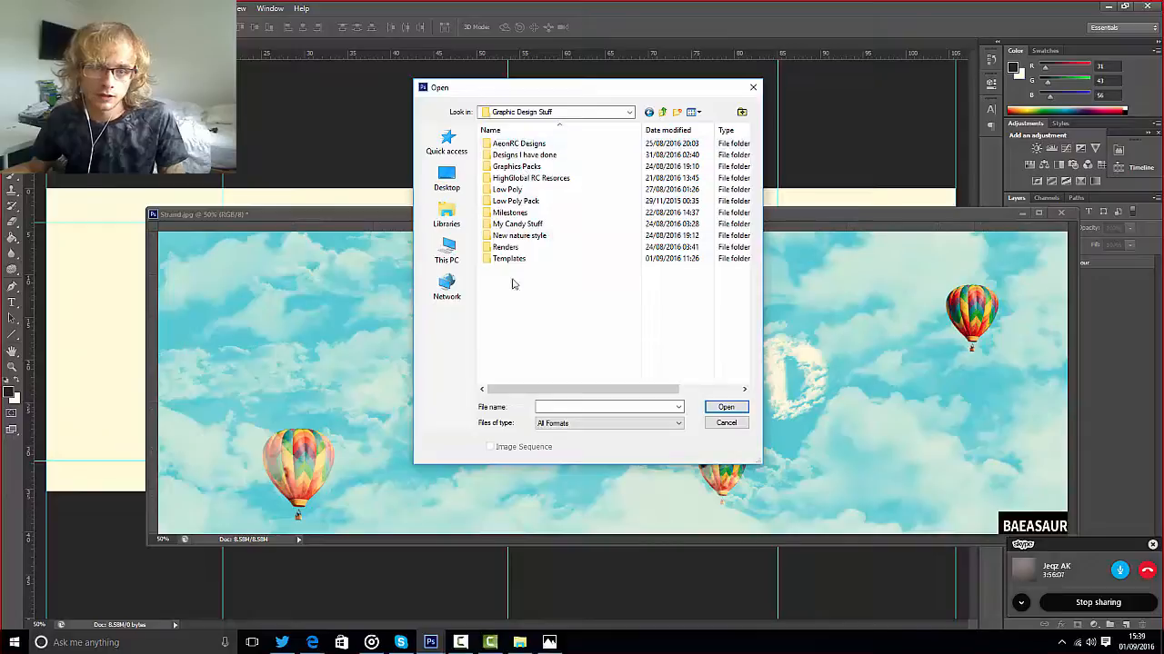
double_click(515, 260)
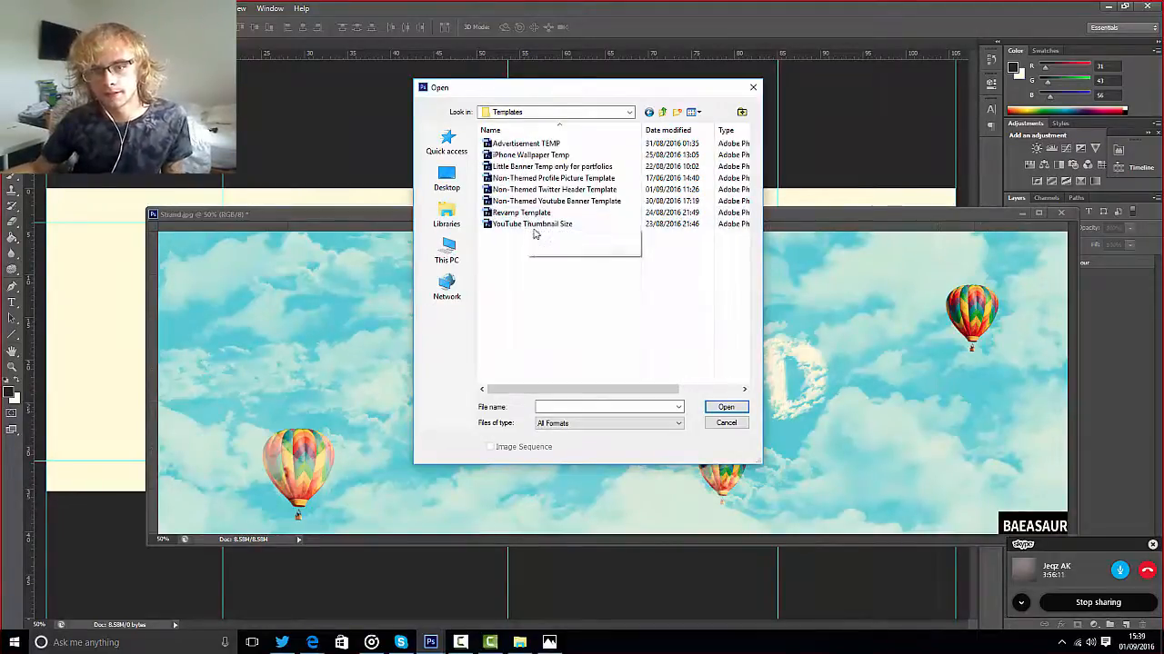
double_click(532, 225)
- Minimise the floating Strand.jpg window and convert the thumbnail's locked Background into a regular layer named Layer 0
left_click_drag(643, 216, 625, 286)
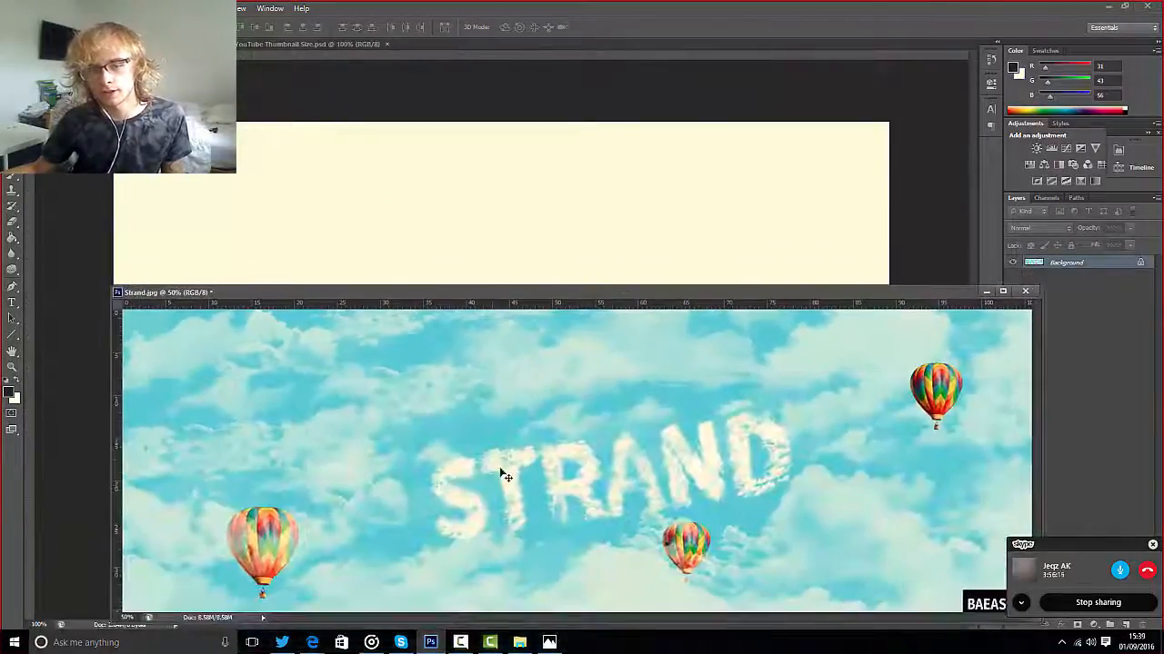
left_click(986, 291)
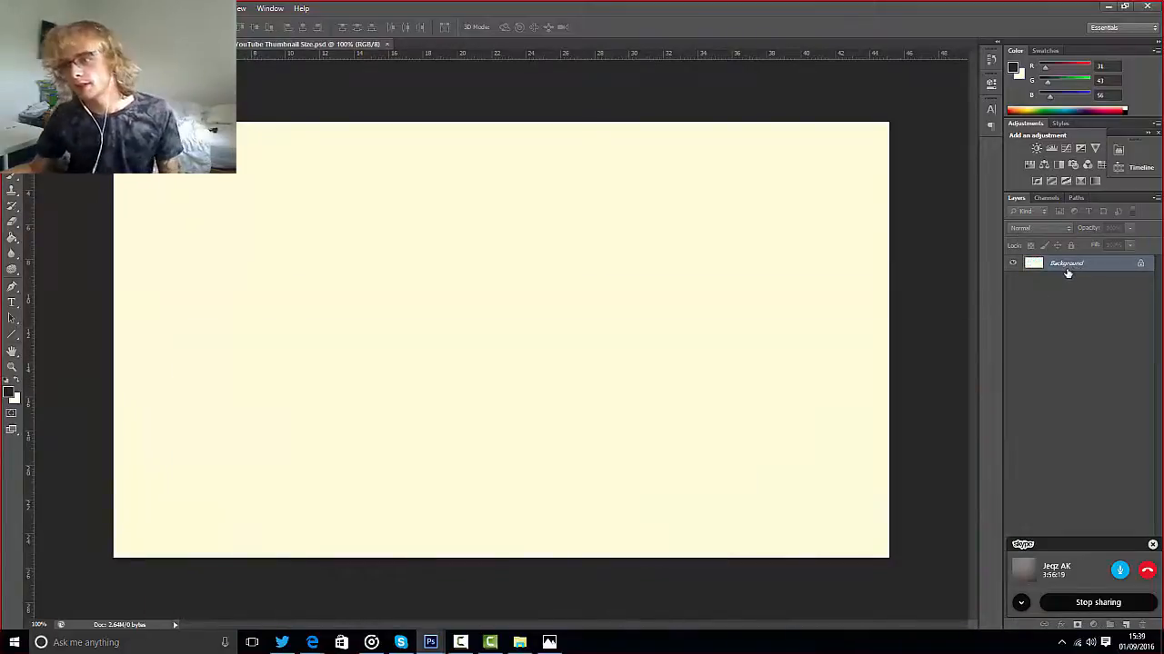
double_click(1069, 264)
key("Return")
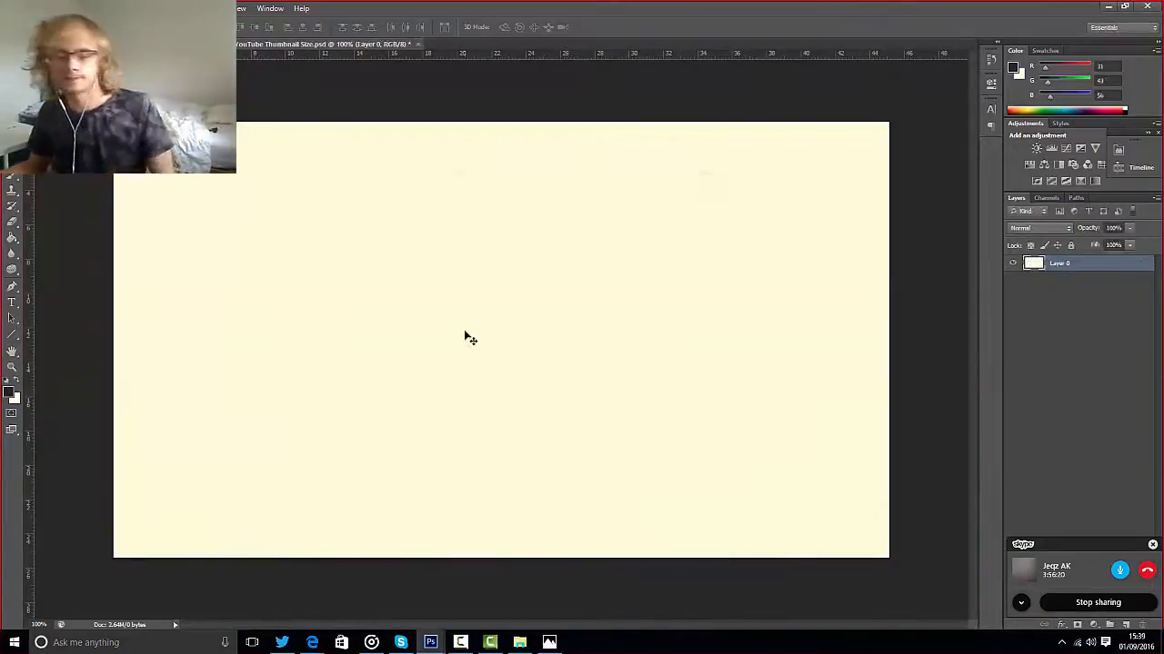
- Add the text "BAE" on the thumbnail canvas and enlarge its font size
left_click(12, 302)
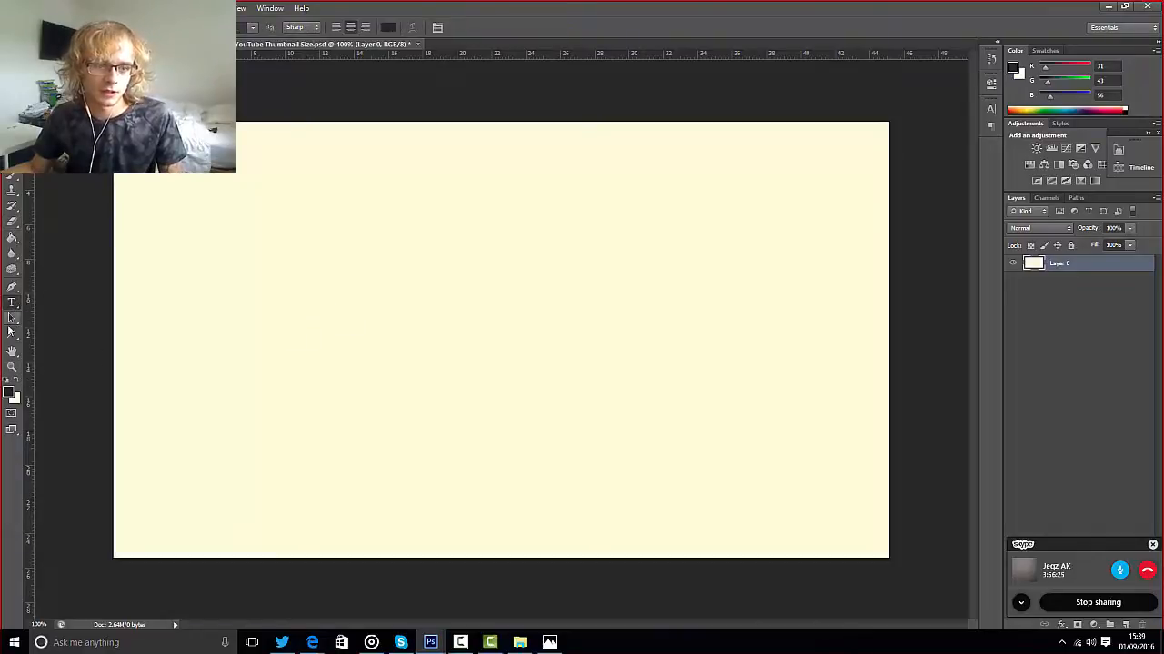
left_click(357, 311)
type("BAE")
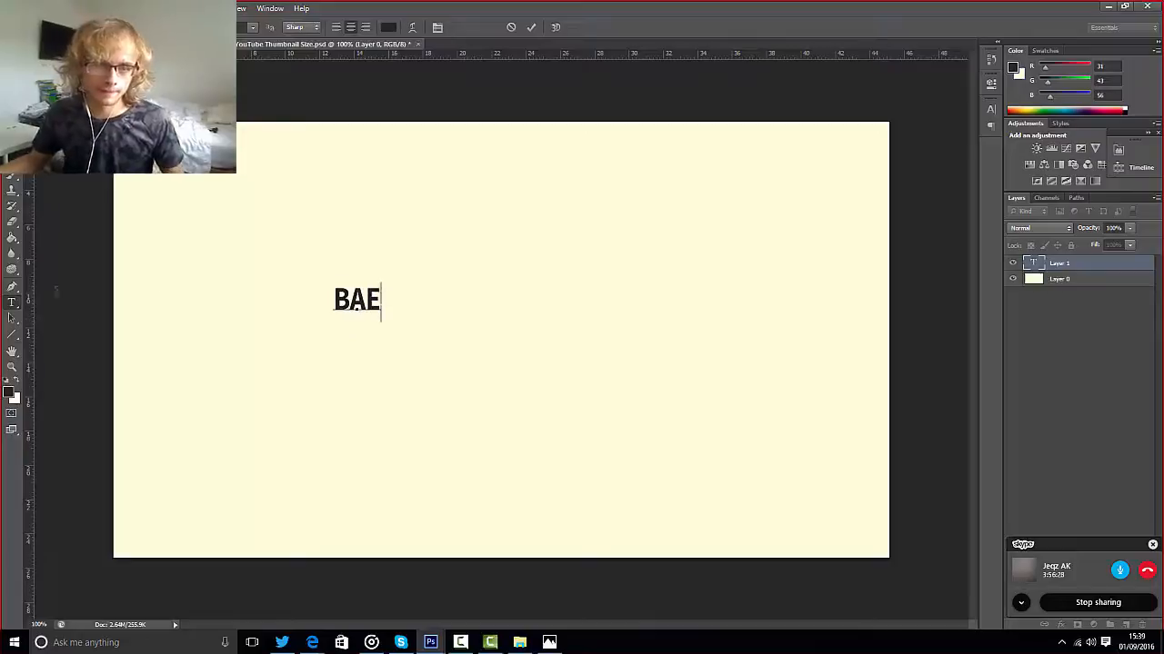
key("ctrl+a")
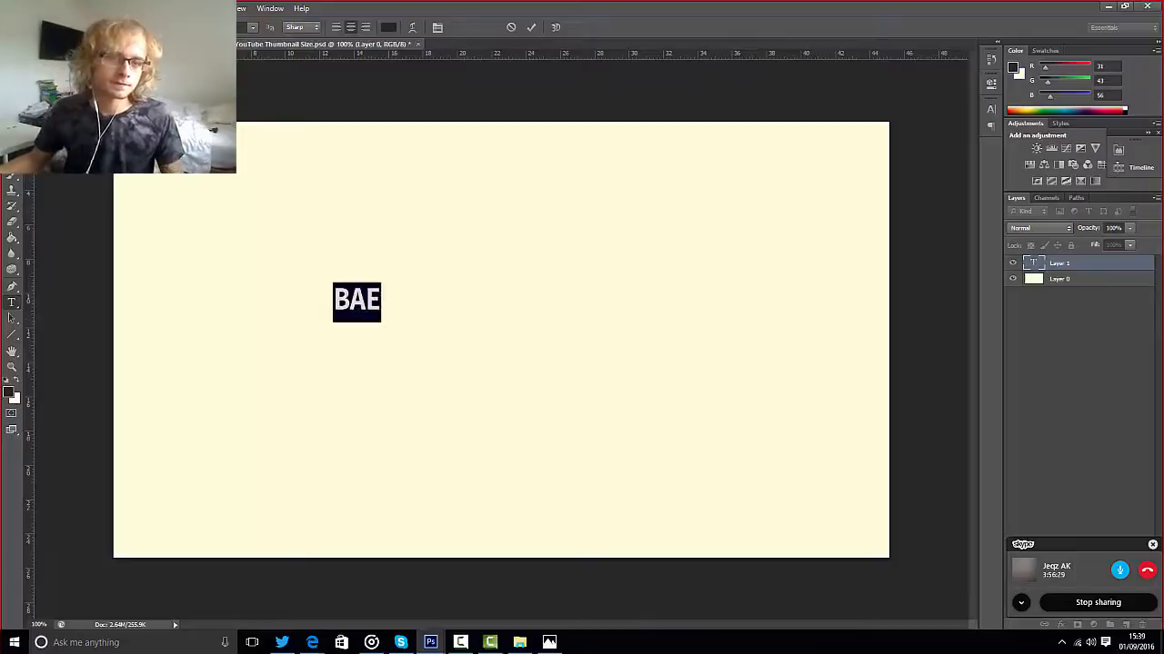
left_click_drag(193, 27, 270, 28)
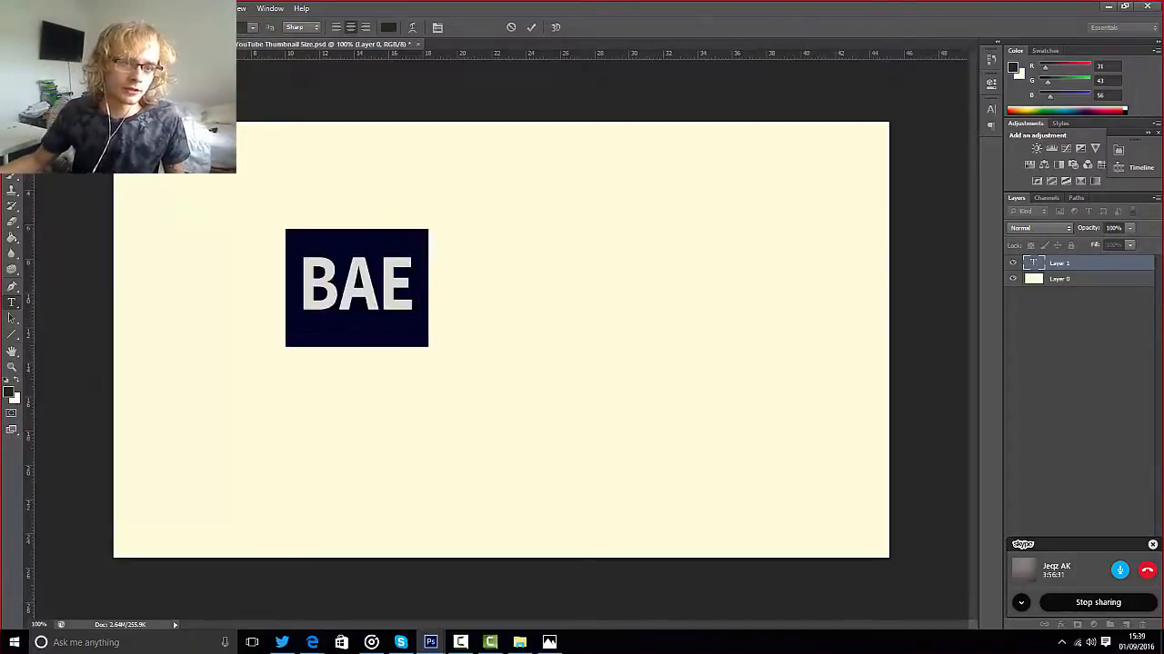
key("ctrl+Return")
key("v")
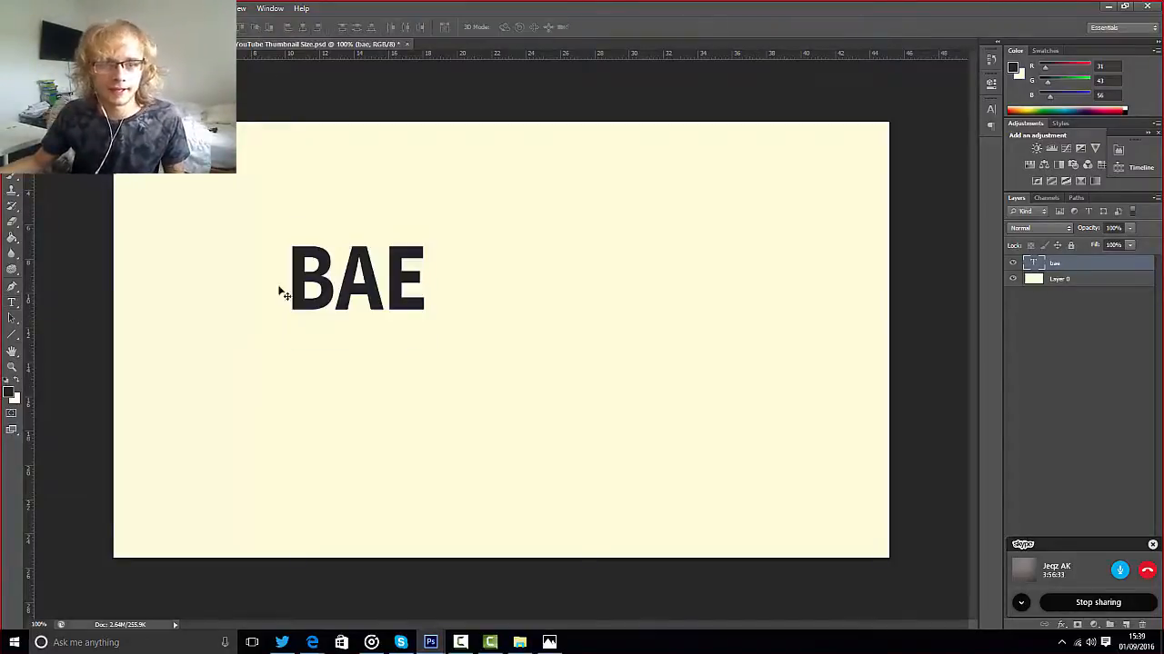
- Scale the BAE text up to nearly twice its size and place it near the middle of the canvas
left_click_drag(419, 281, 556, 361)
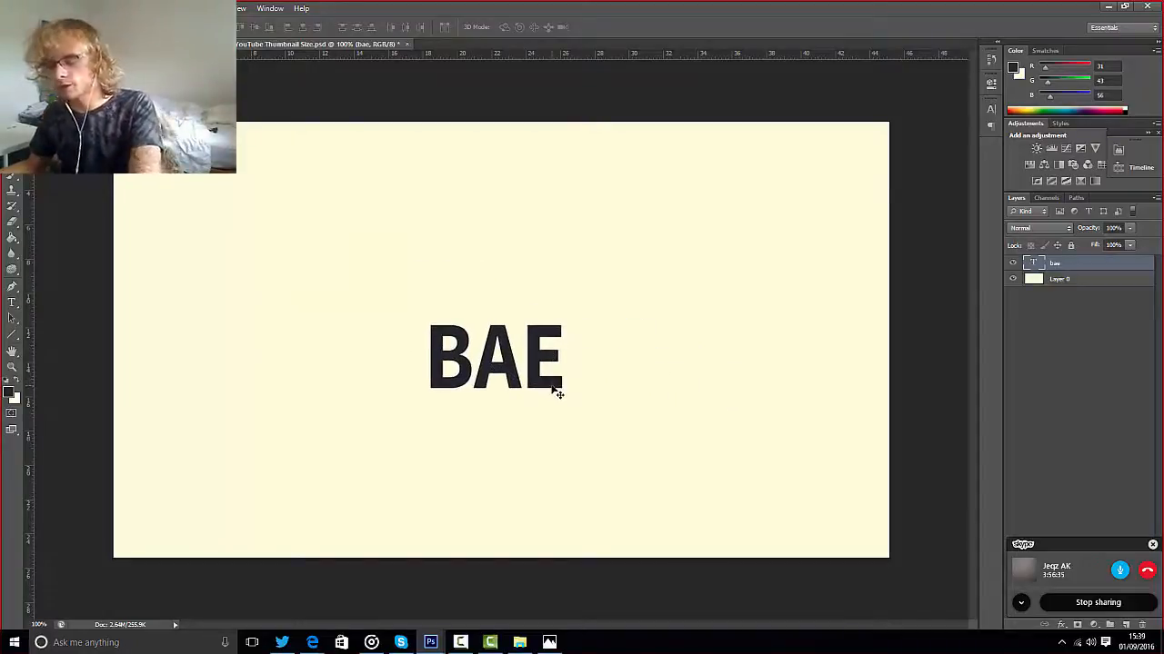
key("ctrl+t")
left_click_drag(565, 309, 684, 216)
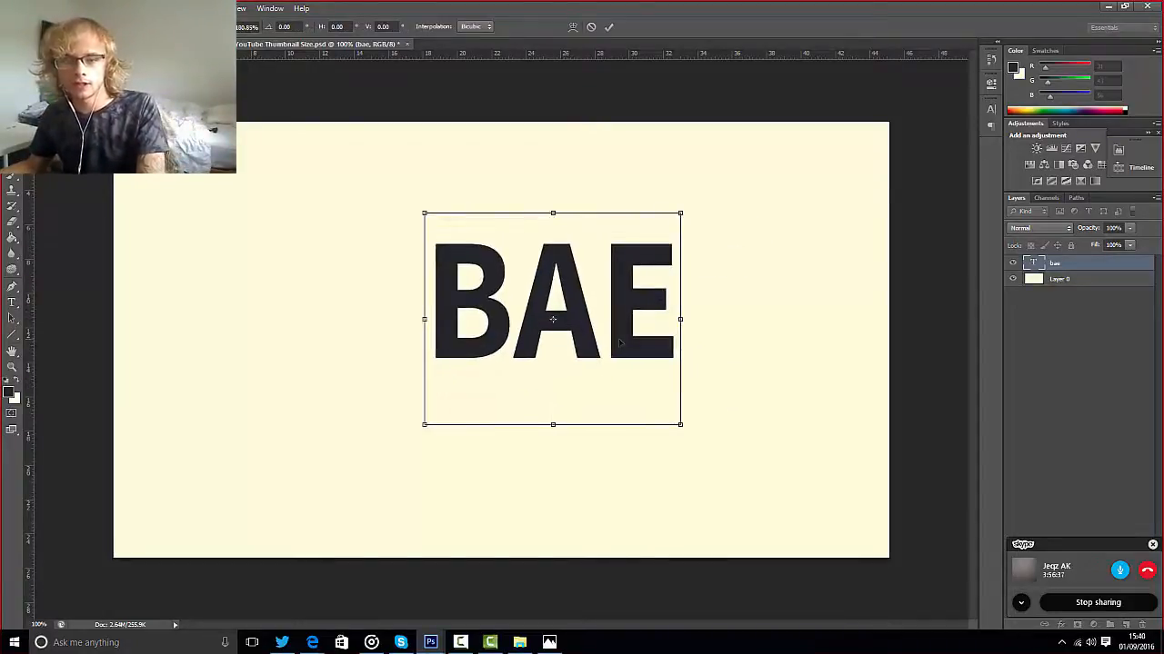
left_click_drag(671, 309, 553, 385)
key("Return")
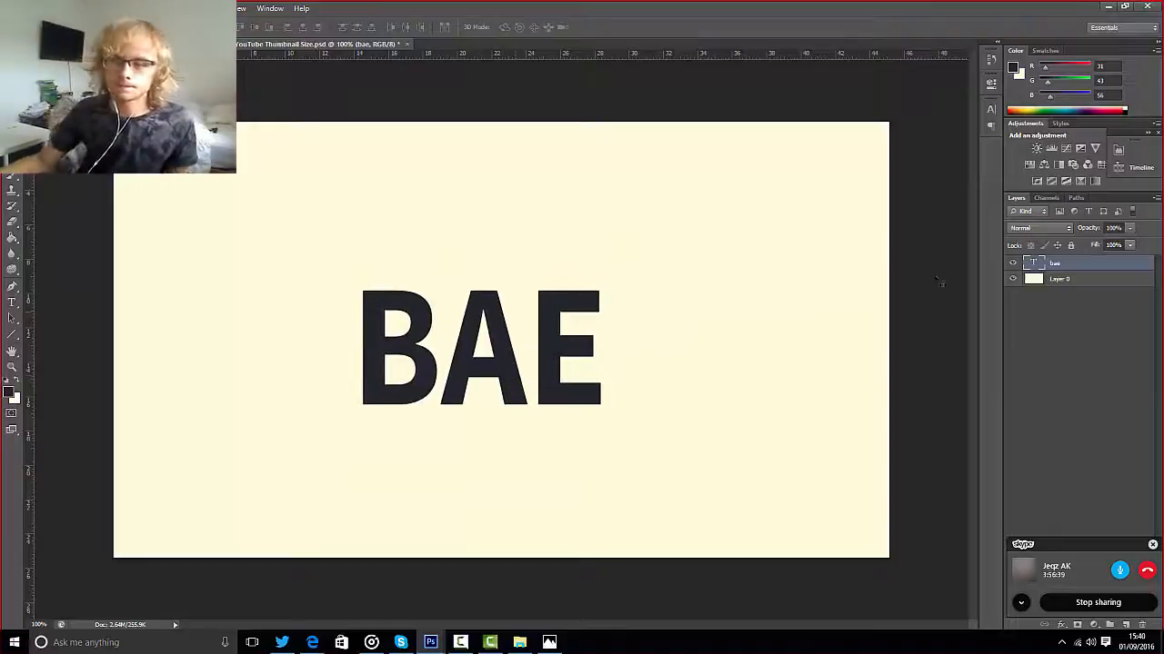
- Lower the opacity of the BAE text layer so it appears grey, and deselect the layer
left_click_drag(1085, 228, 1058, 231)
left_click(1111, 337)
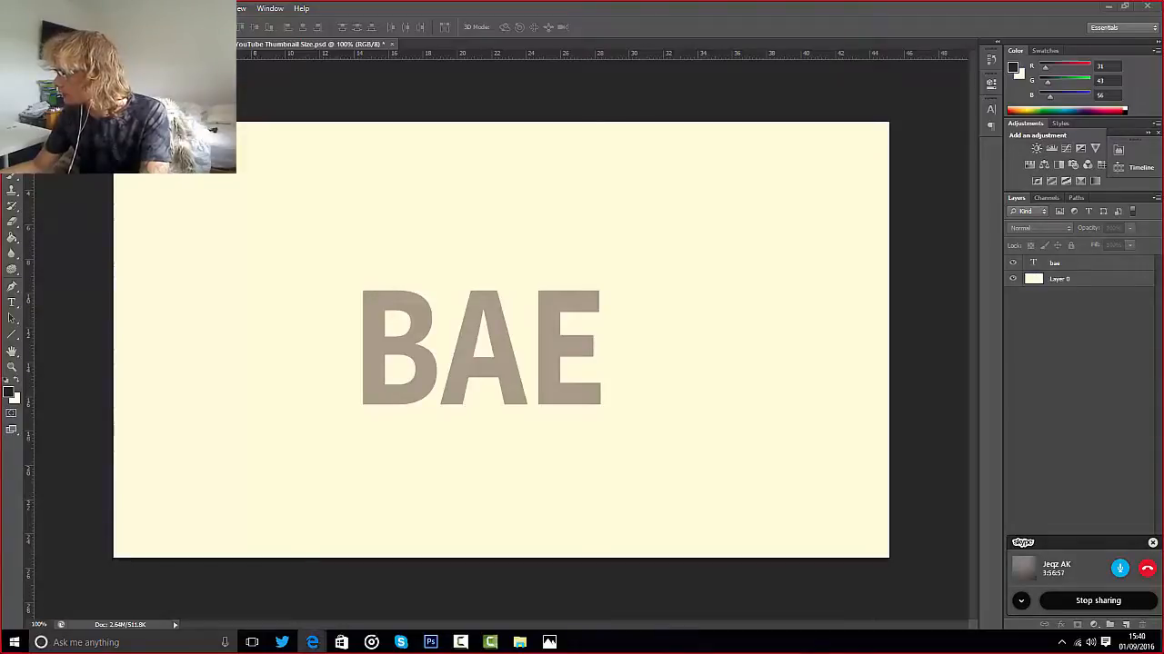
- Return to Photoshop and move the floating Skype call window higher, clear of the layer controls
left_click(348, 281)
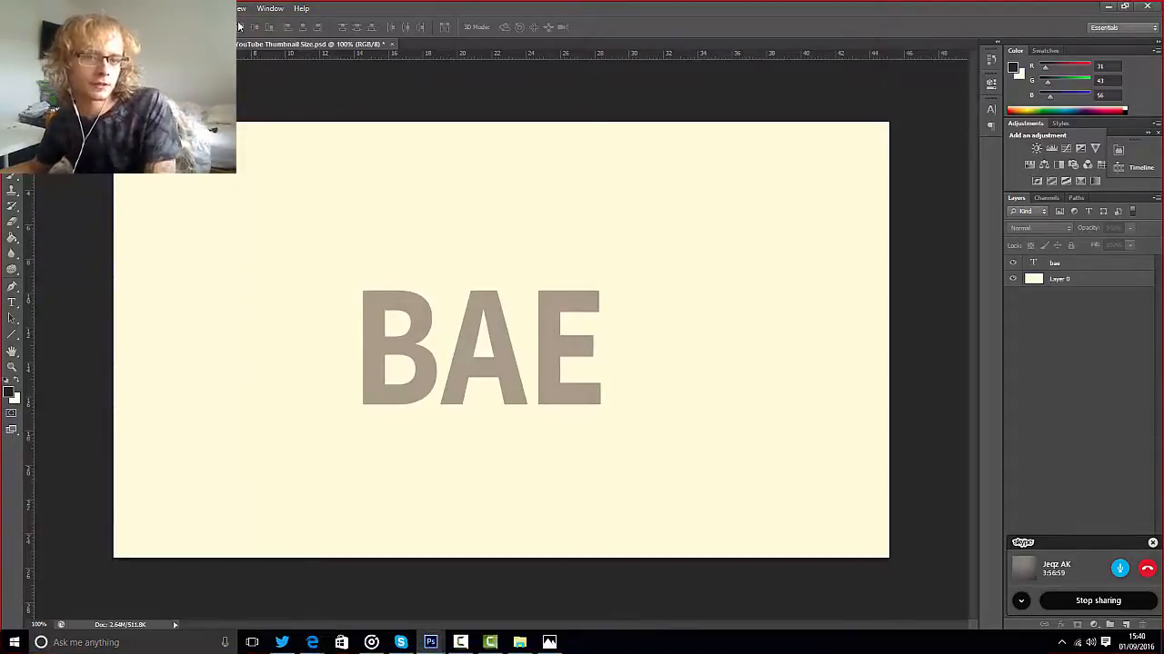
left_click_drag(1054, 541, 1054, 441)
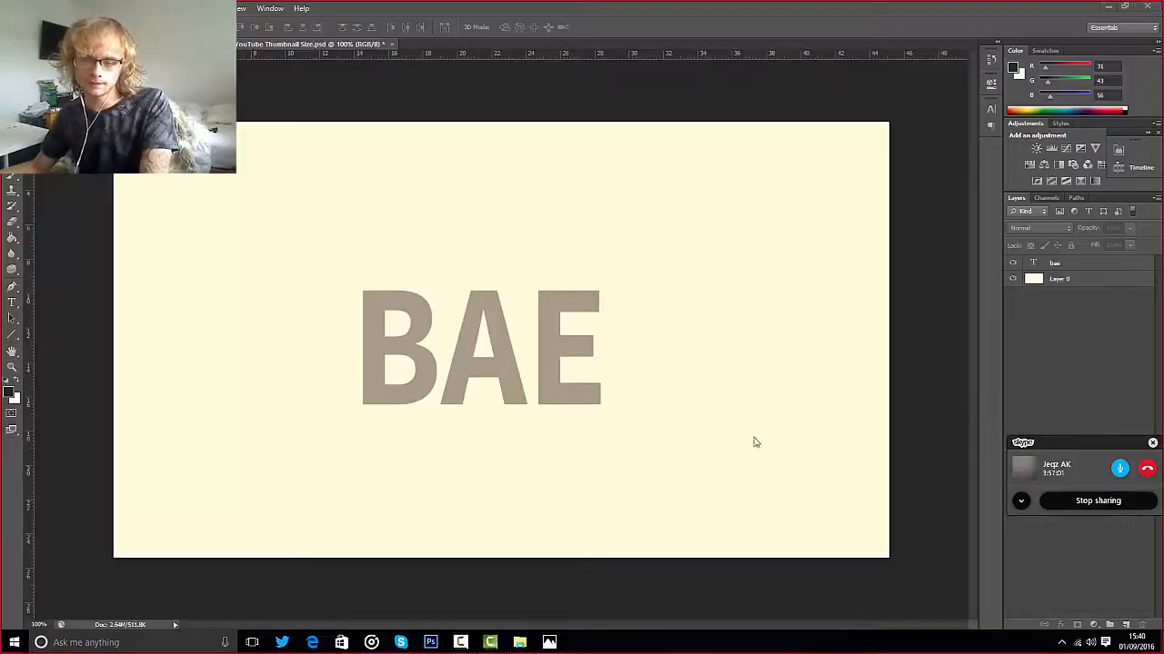
- Set the foreground colour to the neutral grey 9c9c9c
left_click(10, 393)
left_click_drag(737, 229, 707, 197)
left_click(1002, 129)
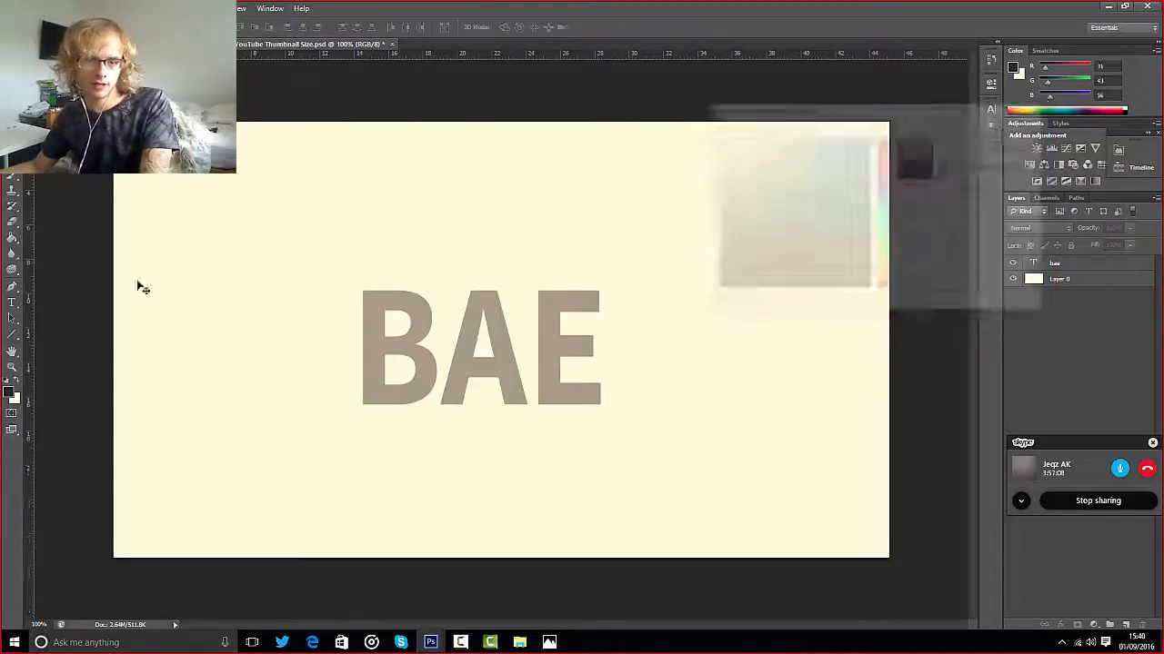
- Set the foreground colour to the pale yellow d7e1a9 and fill the Layer 0 background with it using the Paint Bucket
left_click(17, 396)
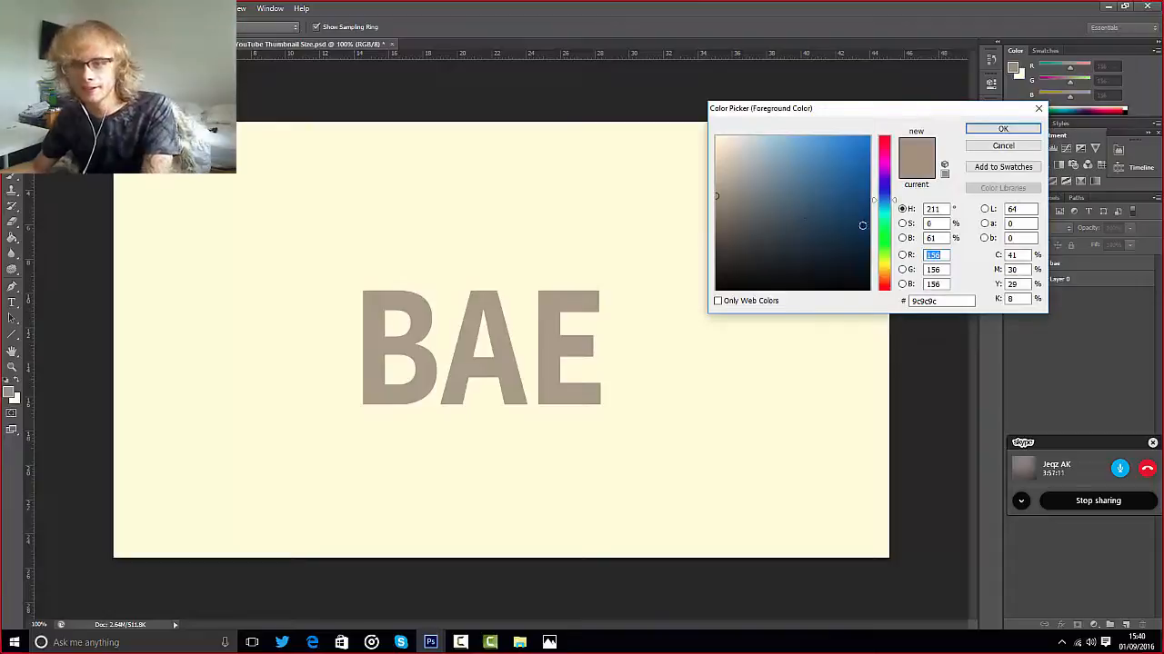
left_click_drag(884, 235, 882, 261)
left_click_drag(769, 144, 753, 154)
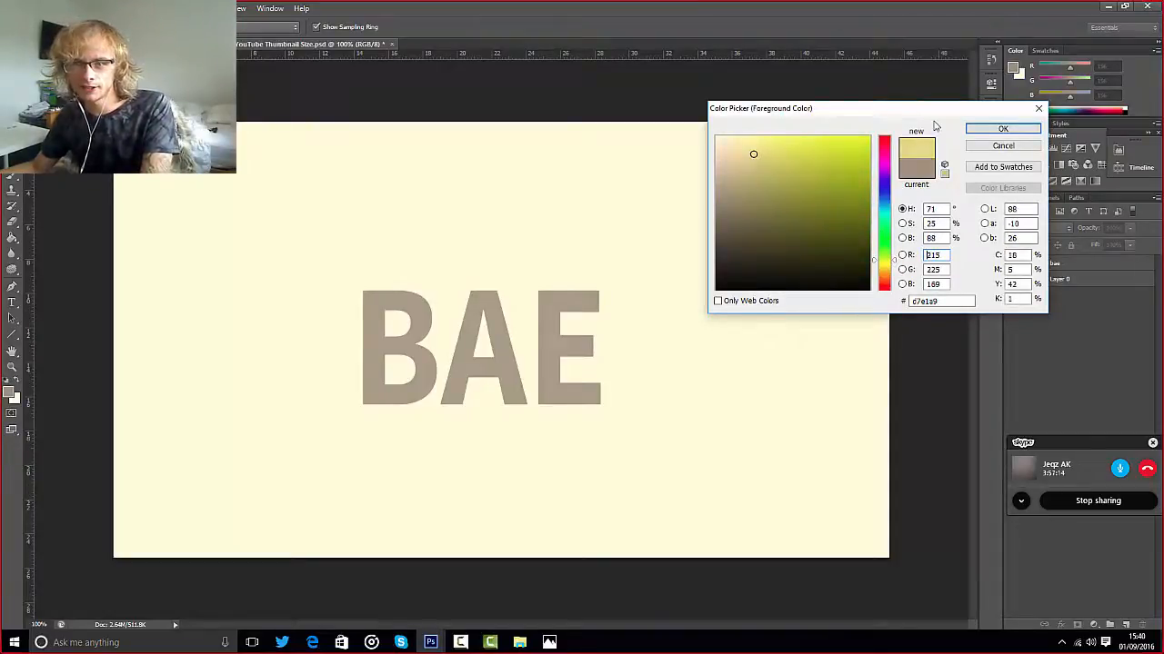
left_click(1000, 129)
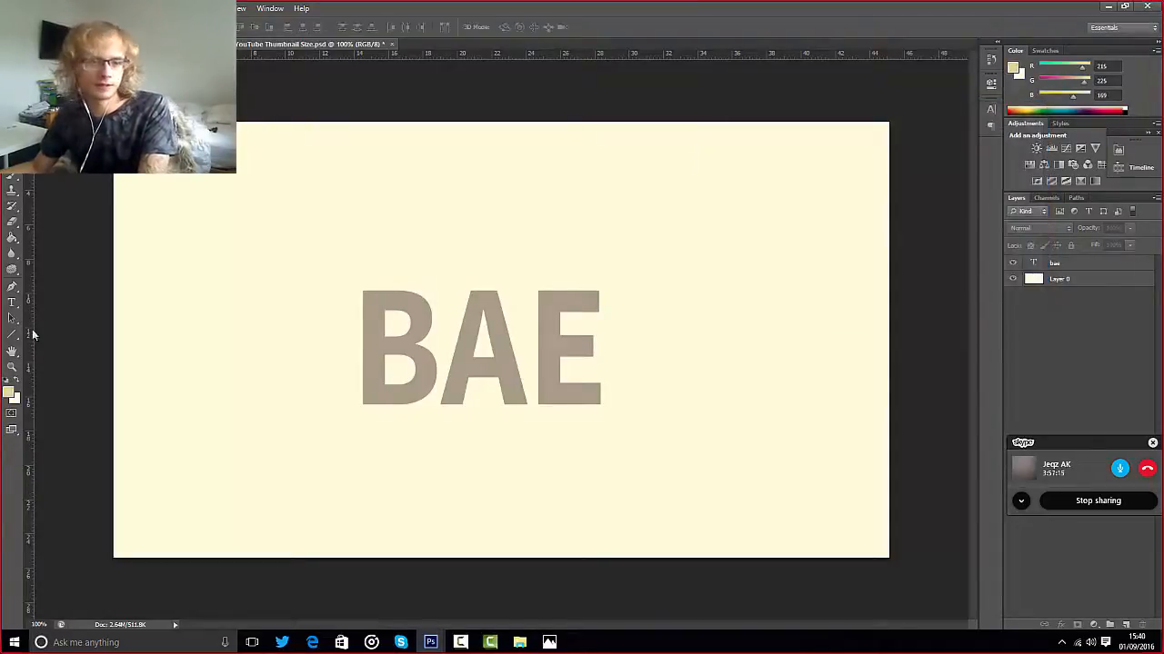
left_click(11, 238)
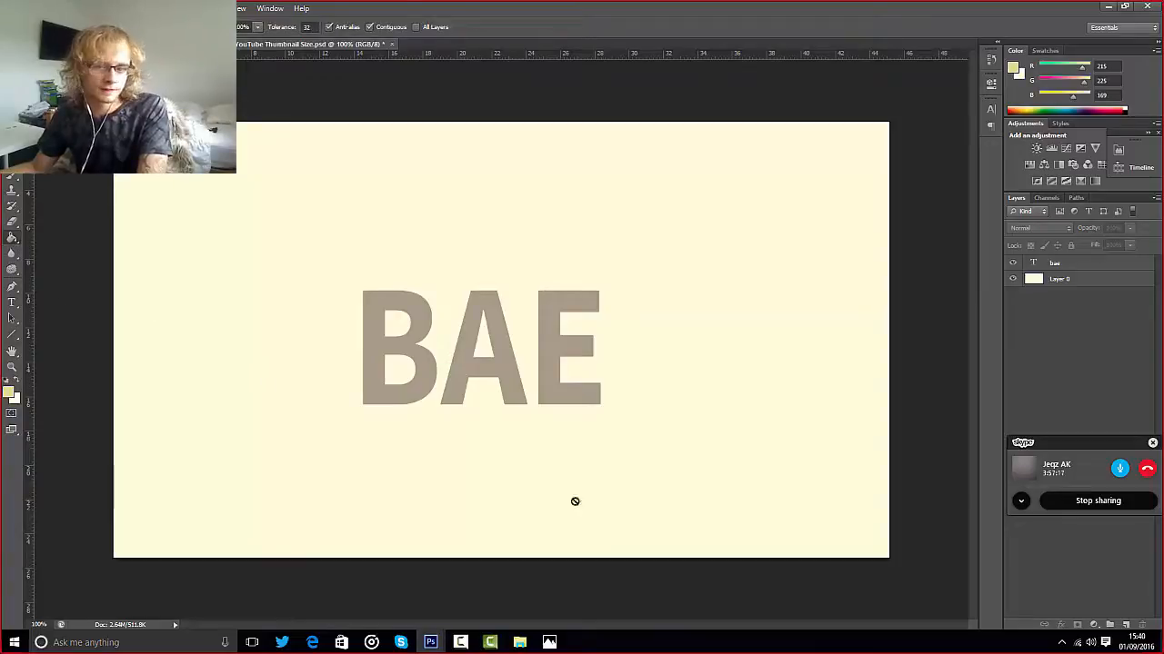
left_click(1075, 282)
left_click(765, 309)
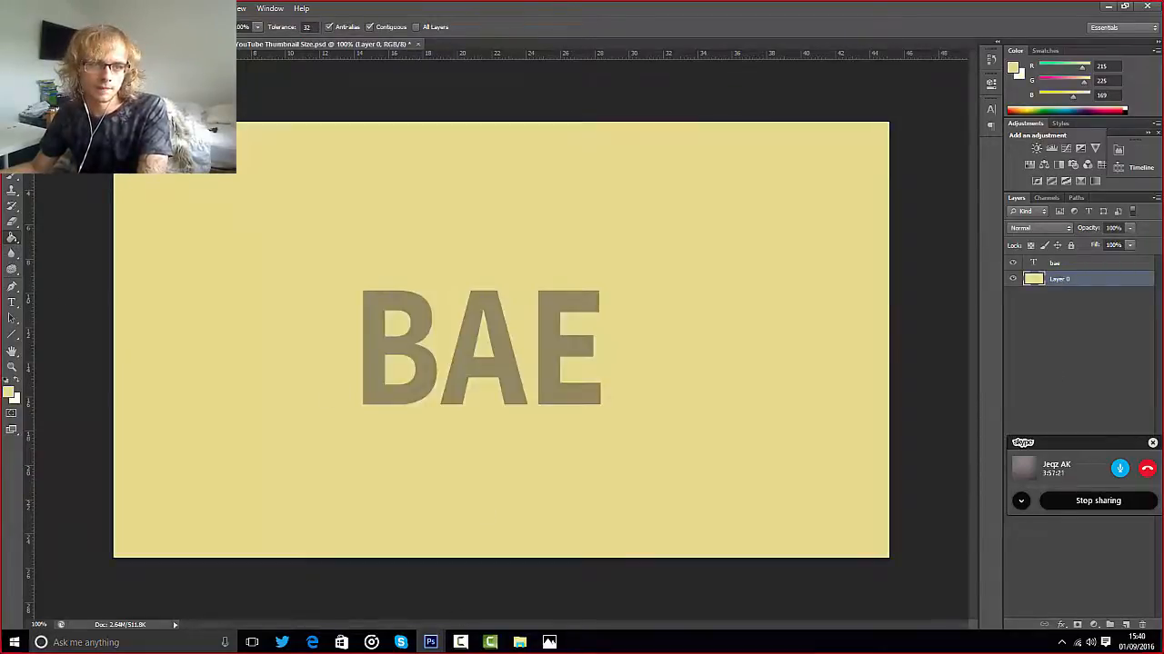
- Reset the colours to default black and white, activate the cloud brush, and add a new layer above the BAE text
key("v")
left_click(6, 381)
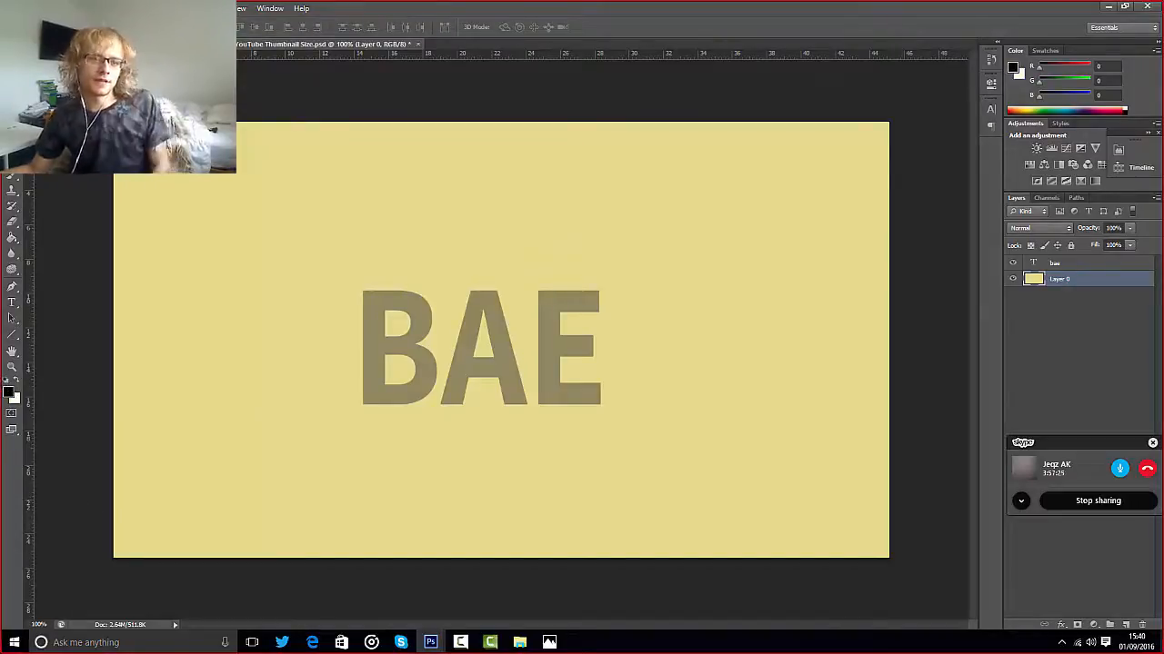
left_click(12, 178)
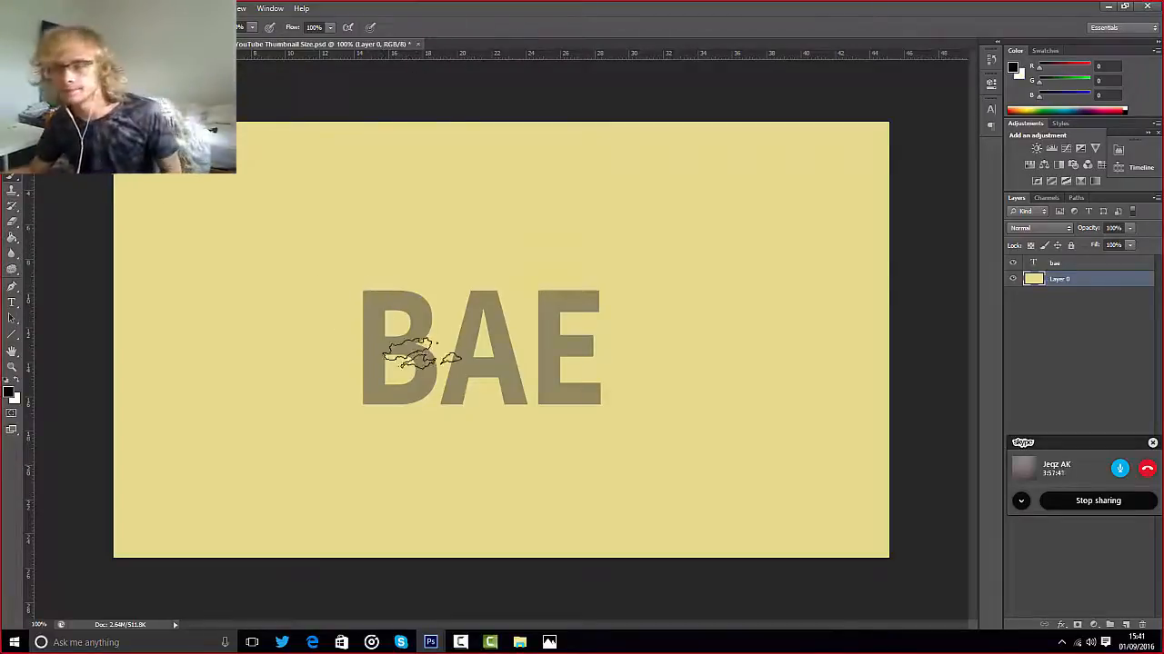
left_click(1054, 263)
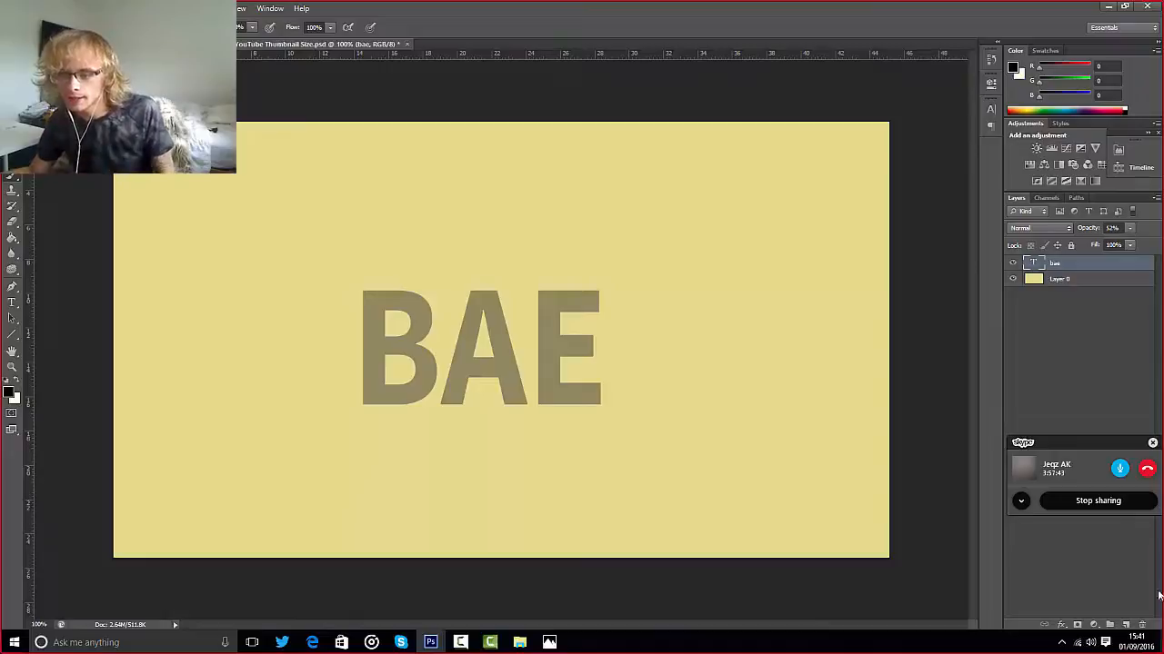
left_click(1125, 625)
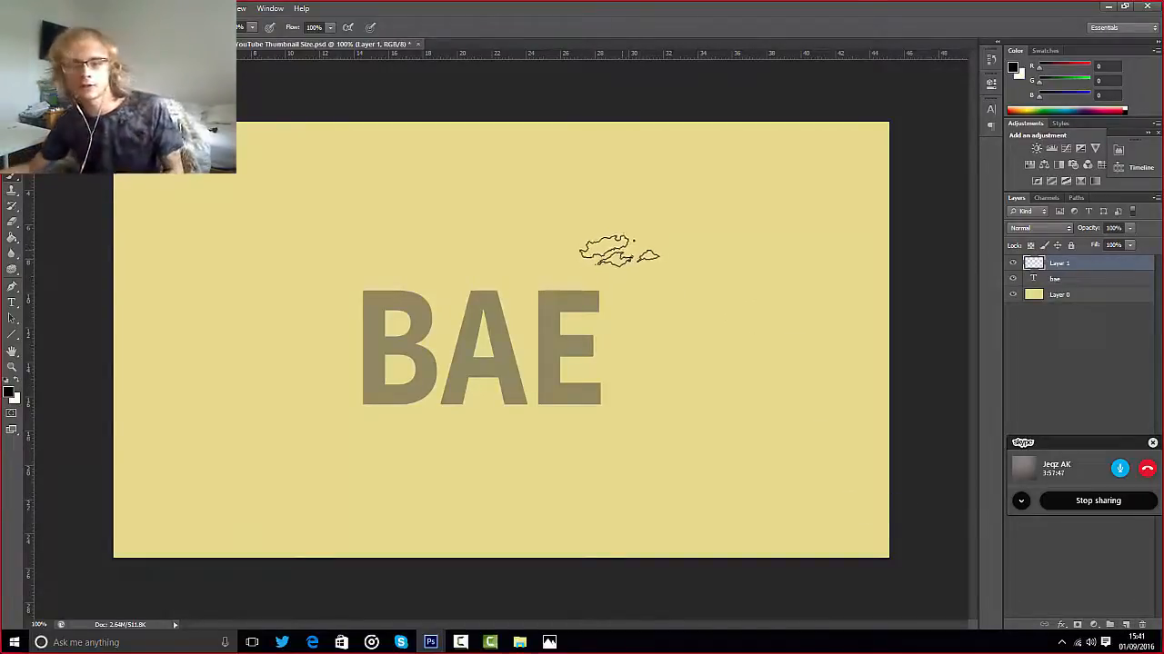
- Stamp a single white cloud on Layer 1 and move it onto the upper-left corner of the B
left_click(619, 250)
key("ctrl+z")
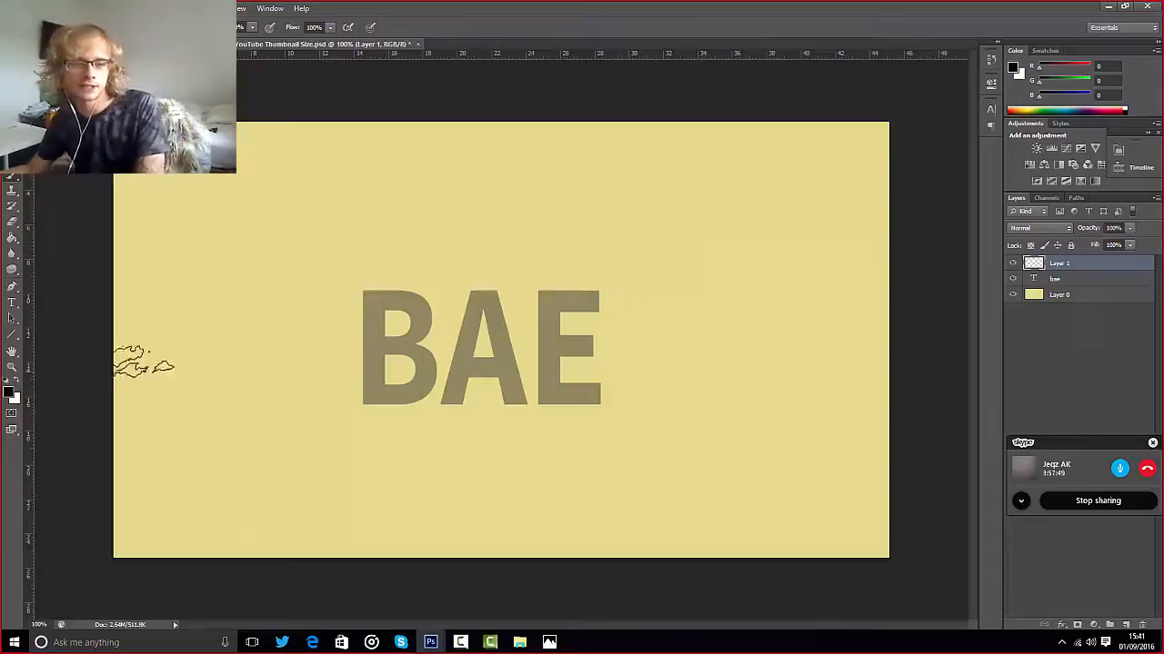
left_click(16, 382)
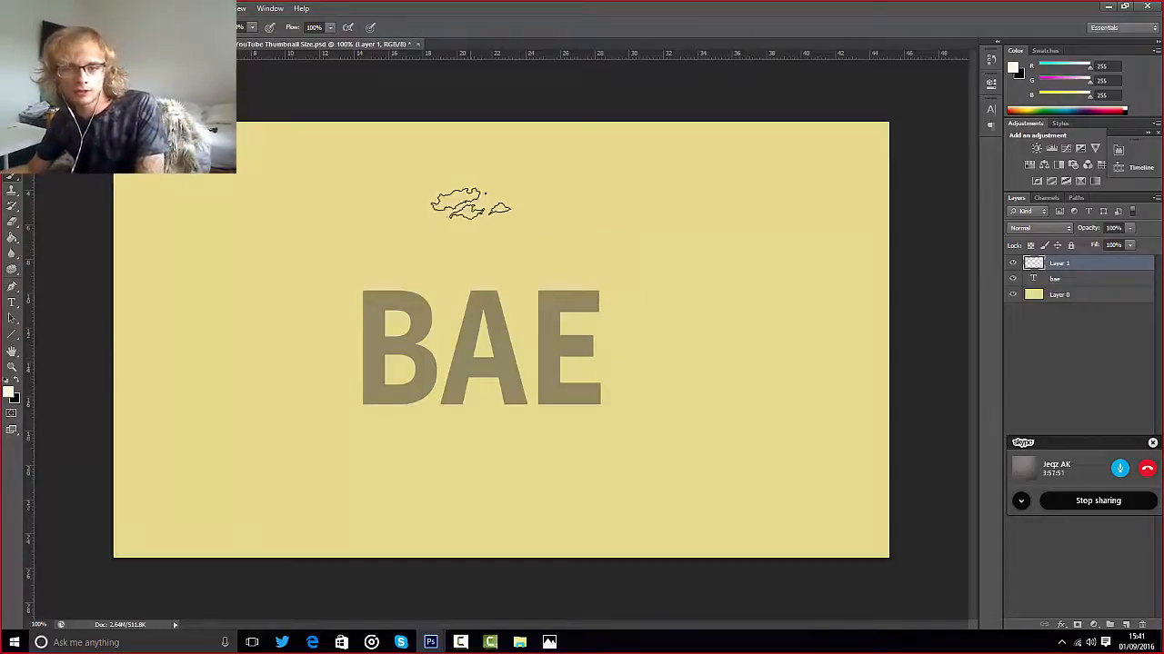
left_click(465, 203)
key("v")
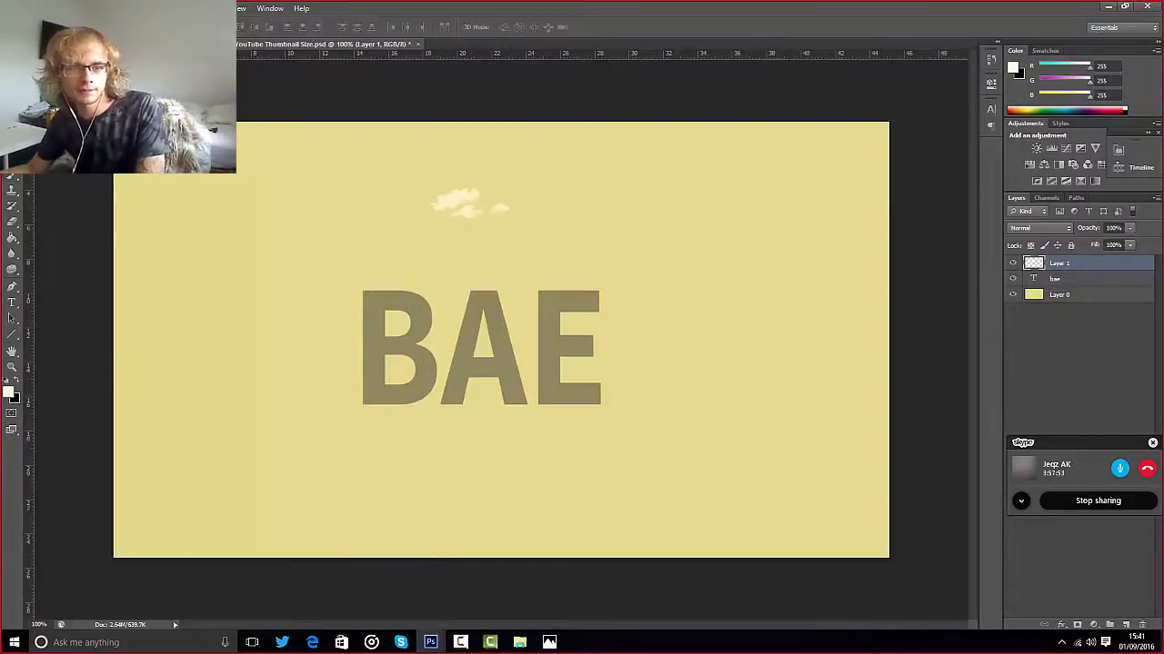
mouse_move(470, 203)
left_mouse_down()
mouse_move(374, 315)
mouse_move(382, 301)
left_mouse_up()
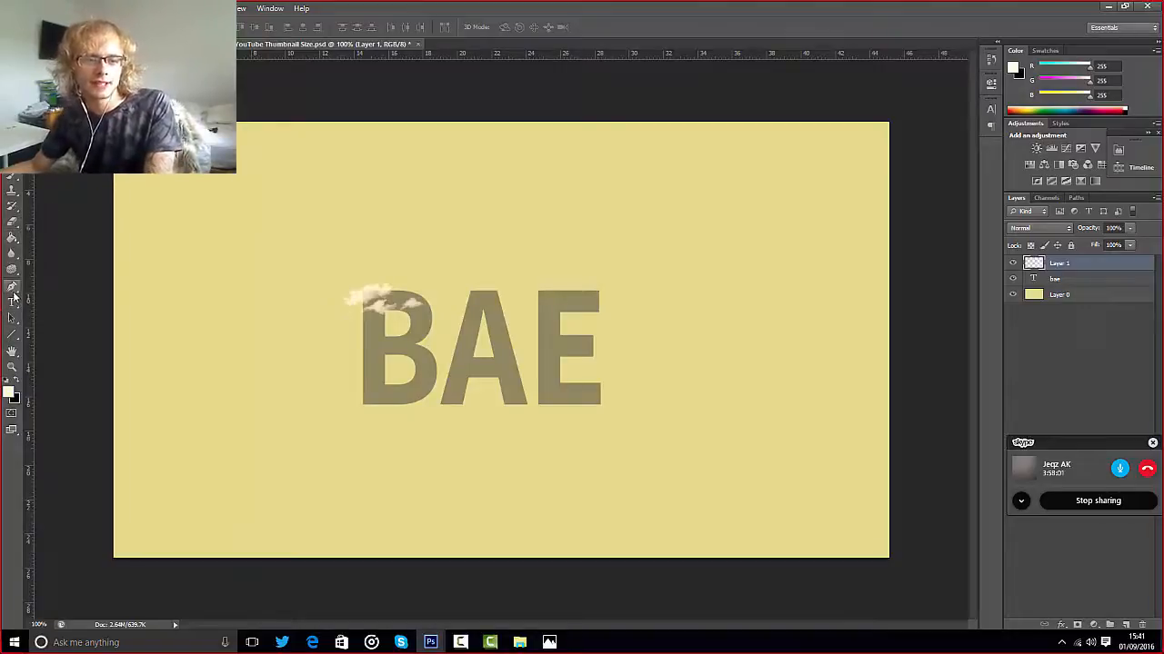
- Pick different cloud brushes, shrink the tip to letter width, and stamp white clouds across the middle and base of the B
left_click(11, 227)
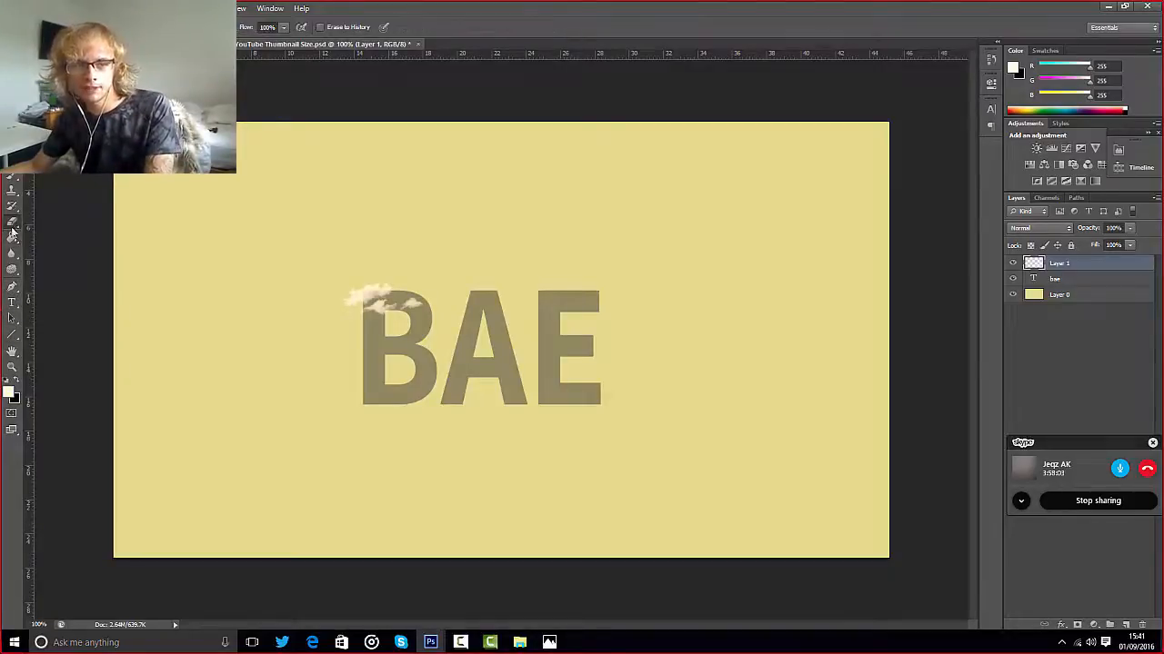
left_click(11, 197)
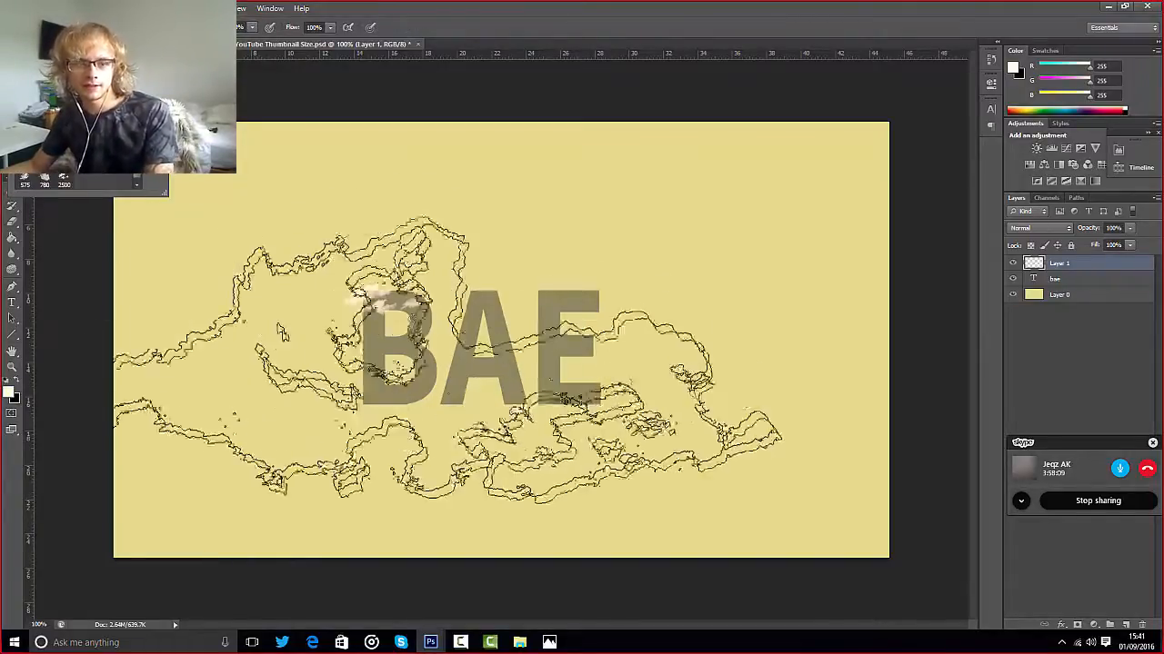
left_click(512, 36)
key("bracketleft")
key("bracketleft")
key("bracketleft")
key("bracketleft")
key("bracketleft")
key("bracketleft")
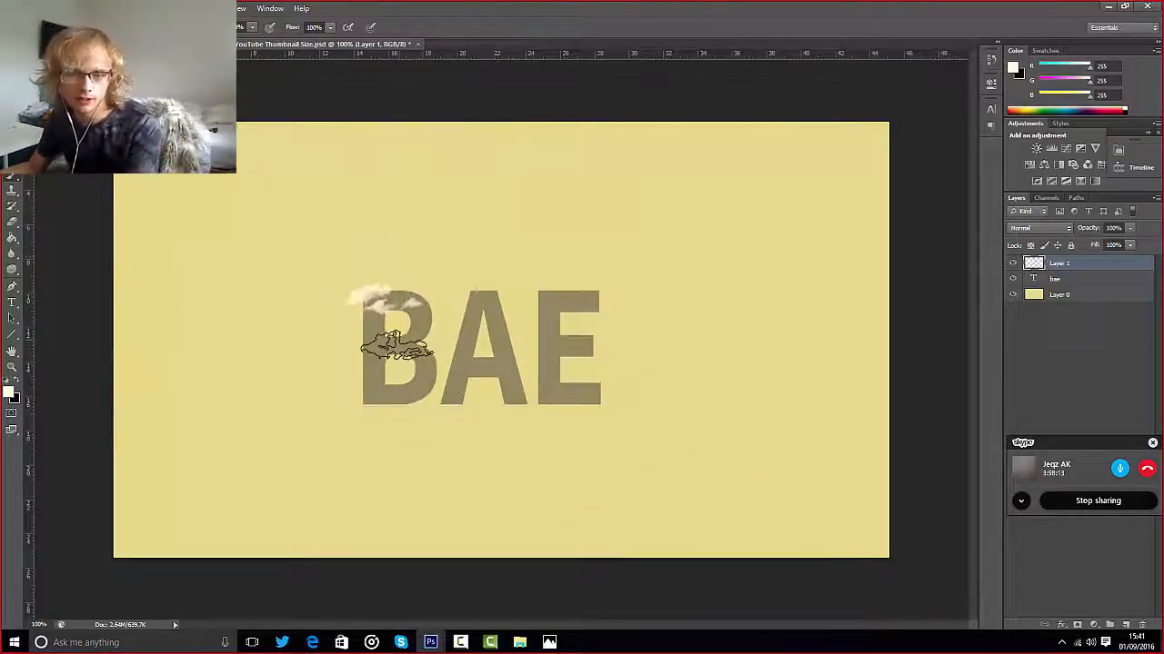
left_click(392, 343)
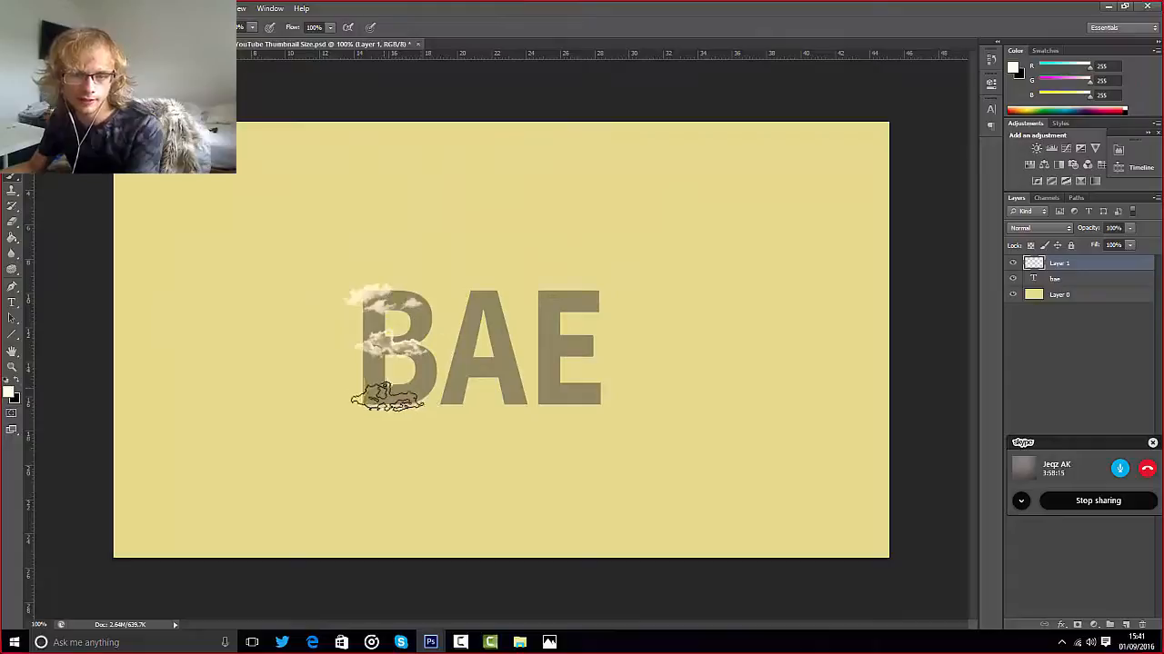
left_click(409, 393)
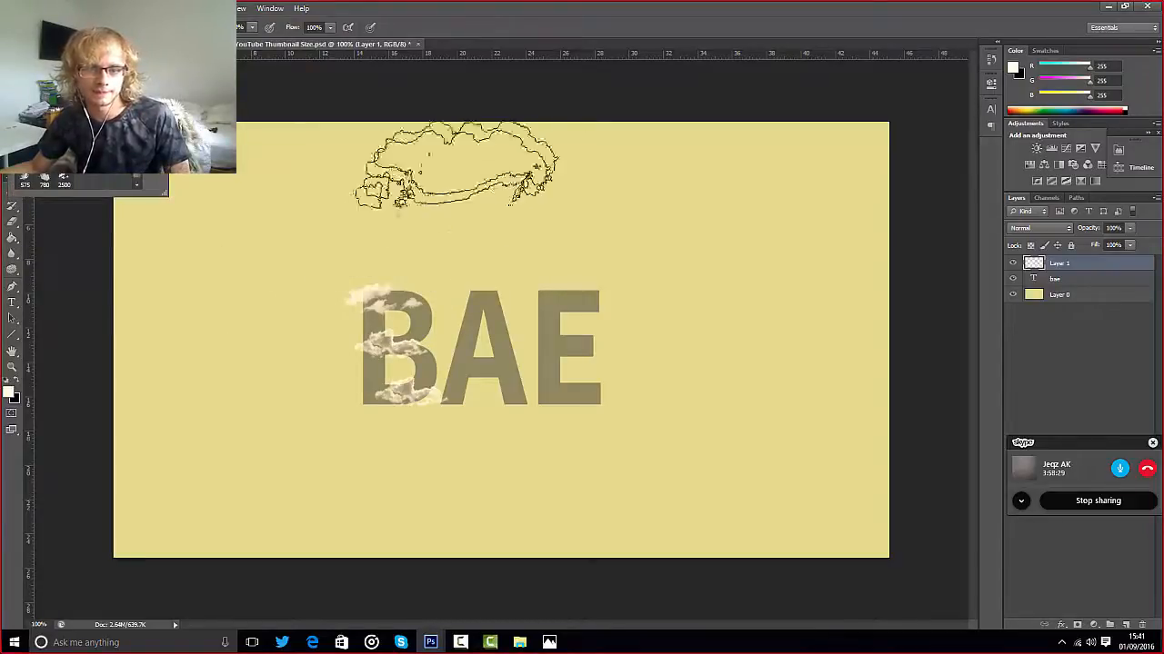
- Choose a puffier cloud brush, reduce its size, and stamp one cloud on a new layer above and beyond the E
left_click(521, 42)
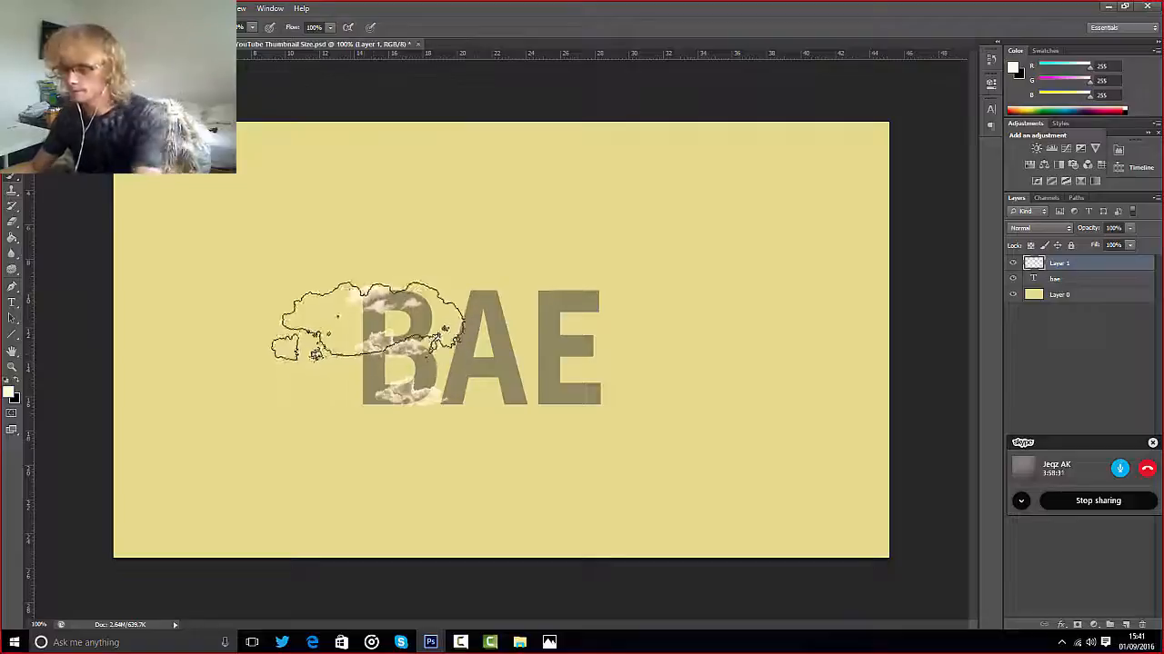
key("bracketleft")
key("bracketleft")
key("bracketleft")
key("bracketleft")
key("bracketleft")
key("bracketleft")
key("bracketleft")
key("bracketleft")
key("bracketleft")
key("bracketleft")
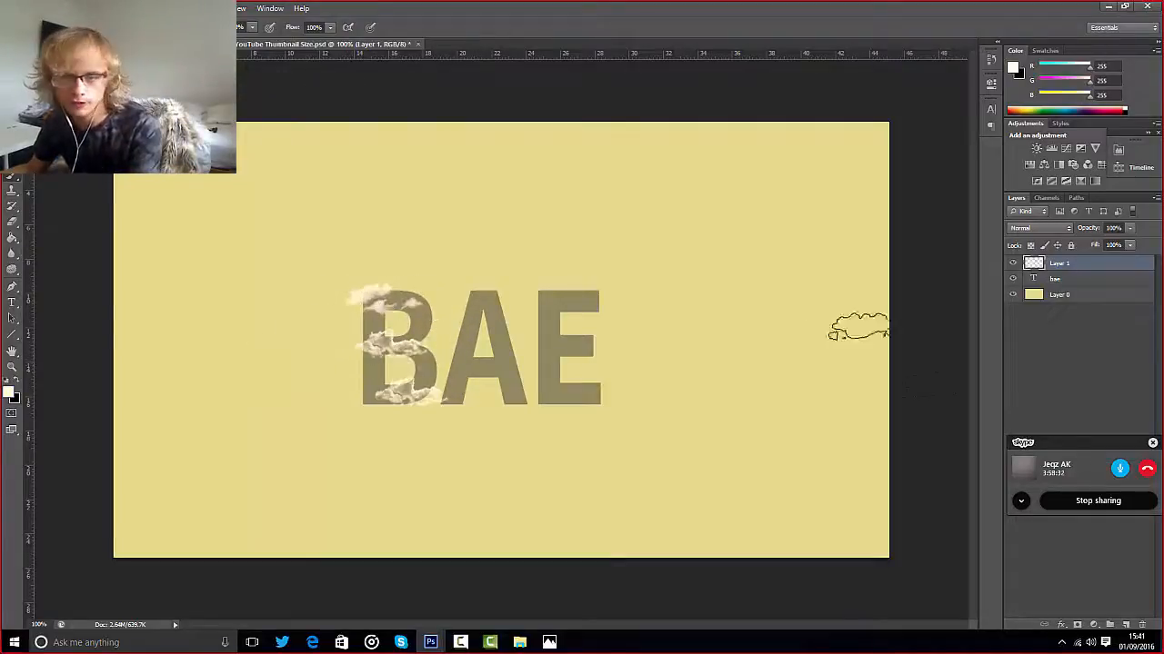
left_click(1126, 625)
left_click(640, 208)
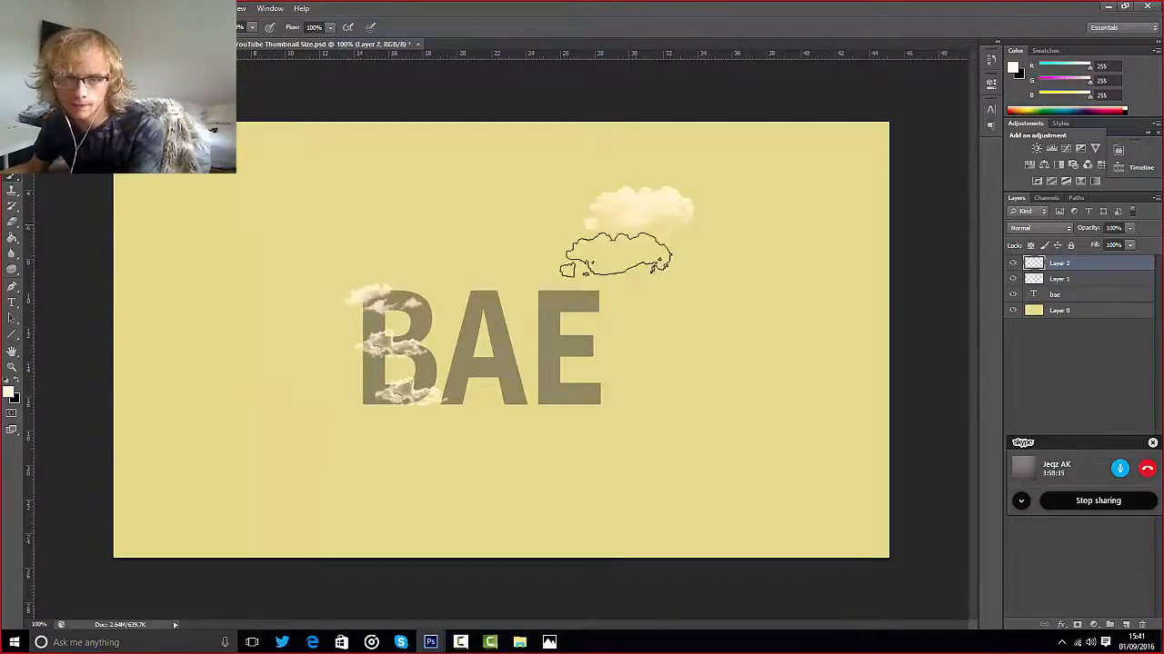
- Rotate the Layer 2 cloud upright with Free Transform and place it along the vertical stem of the B
key("v")
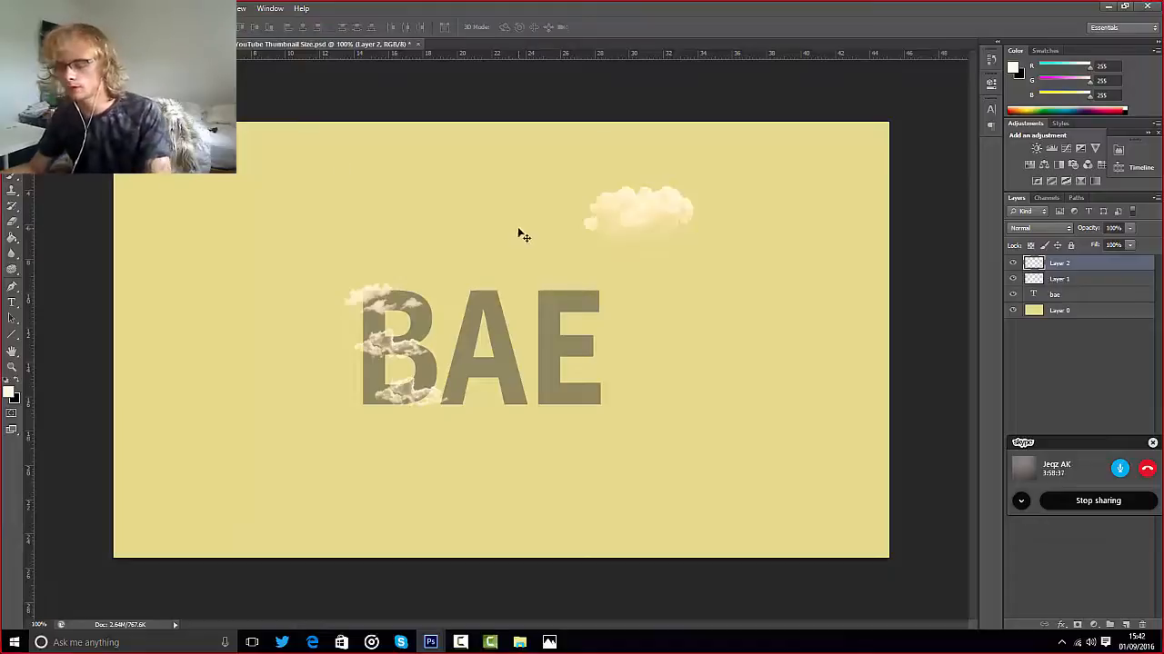
key("ctrl+t")
left_click_drag(714, 268, 670, 309)
key("Return")
left_click_drag(650, 256, 399, 380)
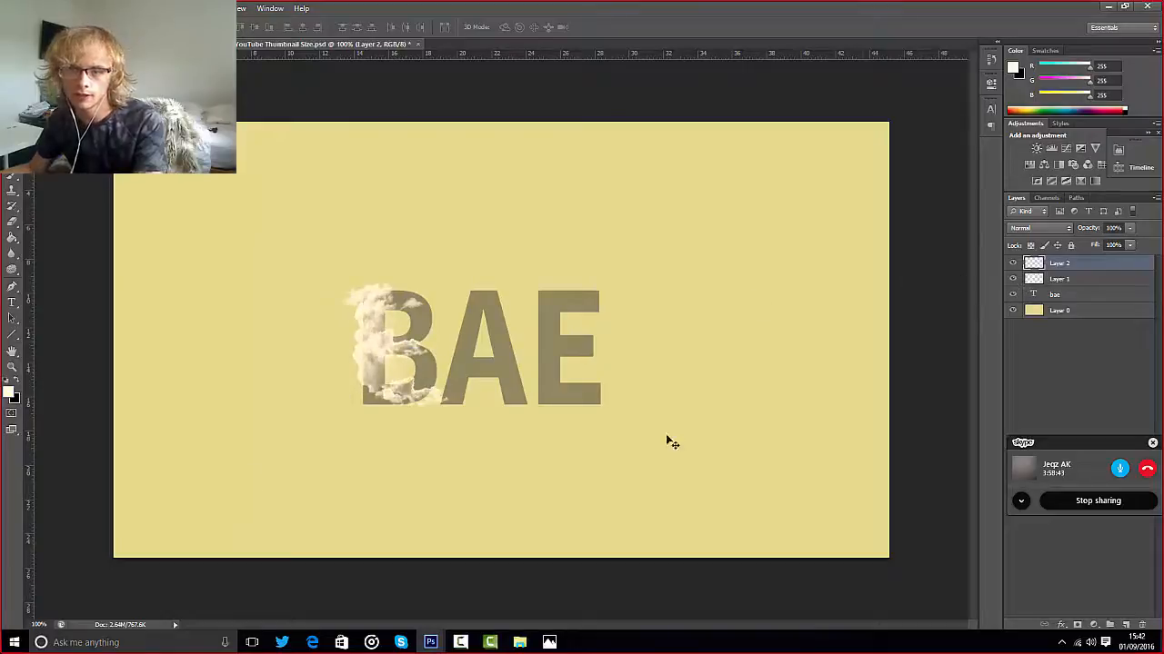
- Compare the B with Layer 2 hidden and shown, and erase that layer's cloud overhang outside the stem with the Eraser
key("ctrl+plus")
key("ctrl+plus")
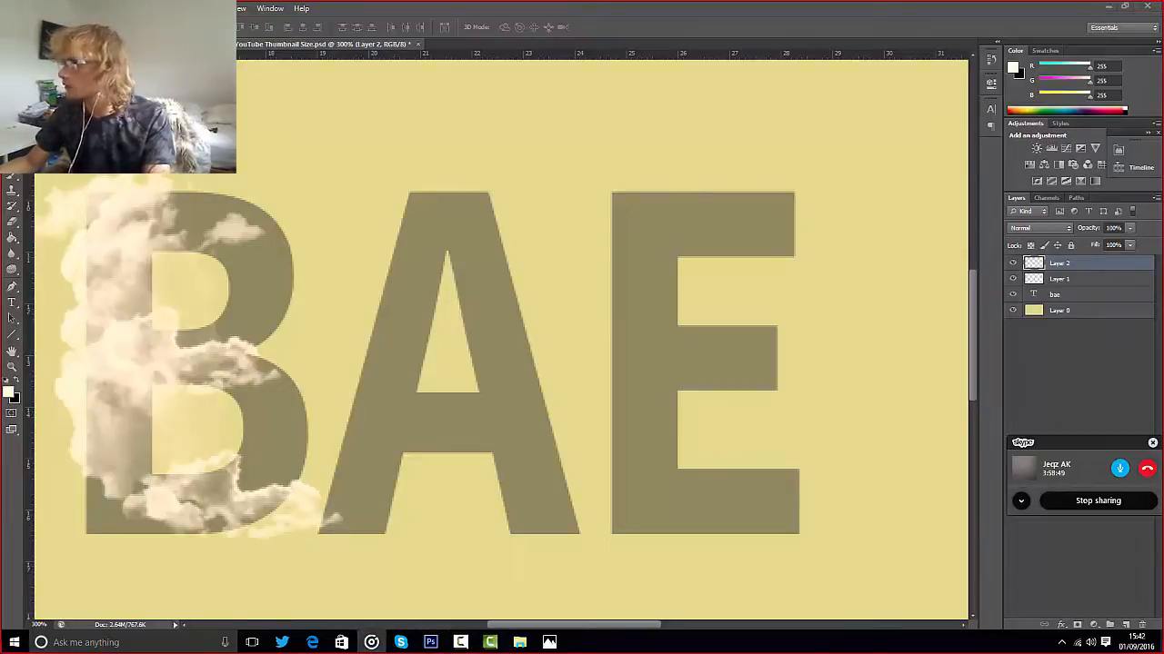
left_click(13, 221)
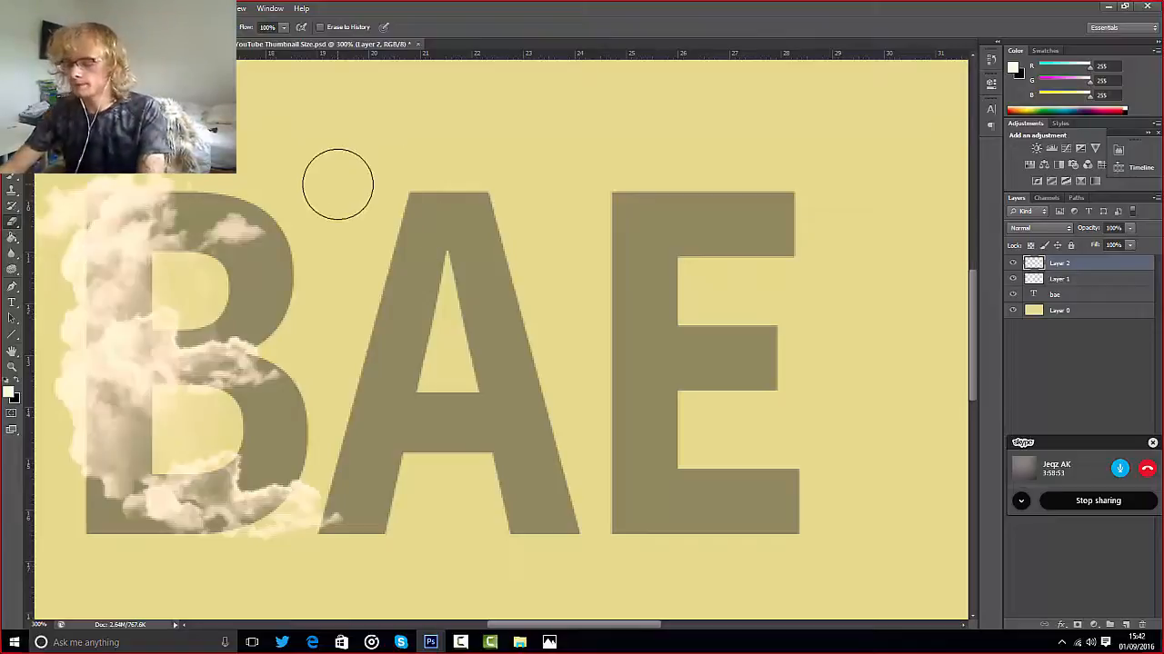
key("ctrl+minus")
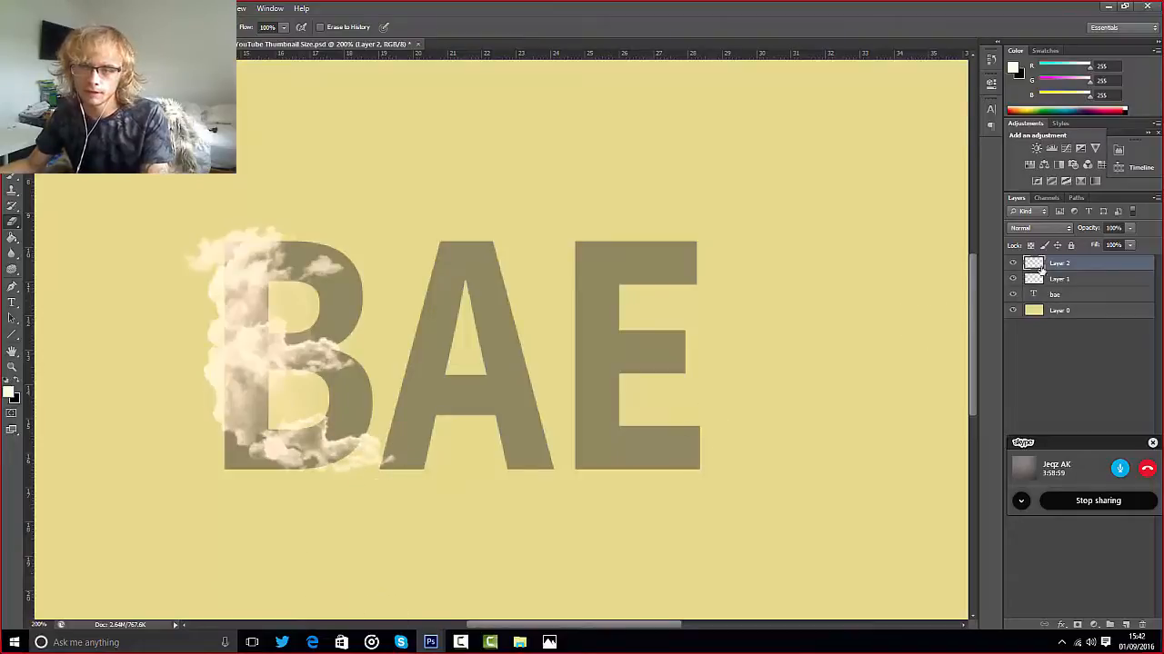
left_click(1013, 264)
left_click(1012, 263)
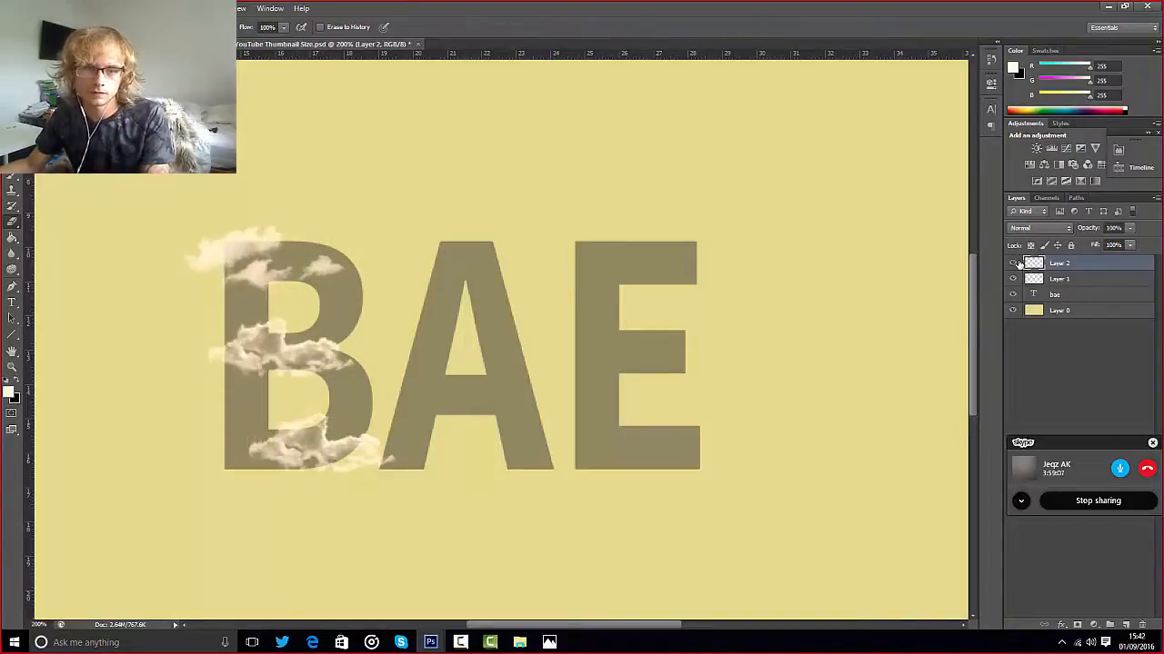
left_click(1015, 263)
left_click(1015, 264)
left_click(1015, 263)
mouse_move(209, 399)
left_mouse_down()
mouse_move(192, 373)
mouse_move(195, 290)
left_mouse_up()
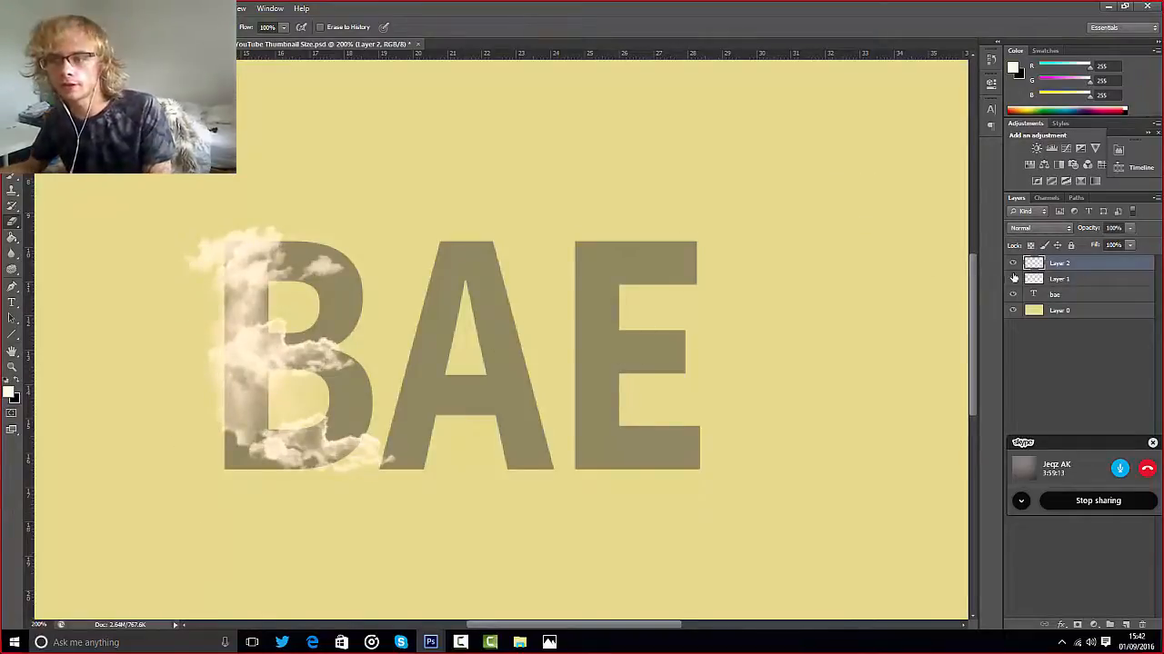
- Check the cloud shapes with the text layer and Layer 2 hidden and shown, and erase Layer 1's clouds spilling outside the B
left_click(1013, 295)
left_click(1014, 296)
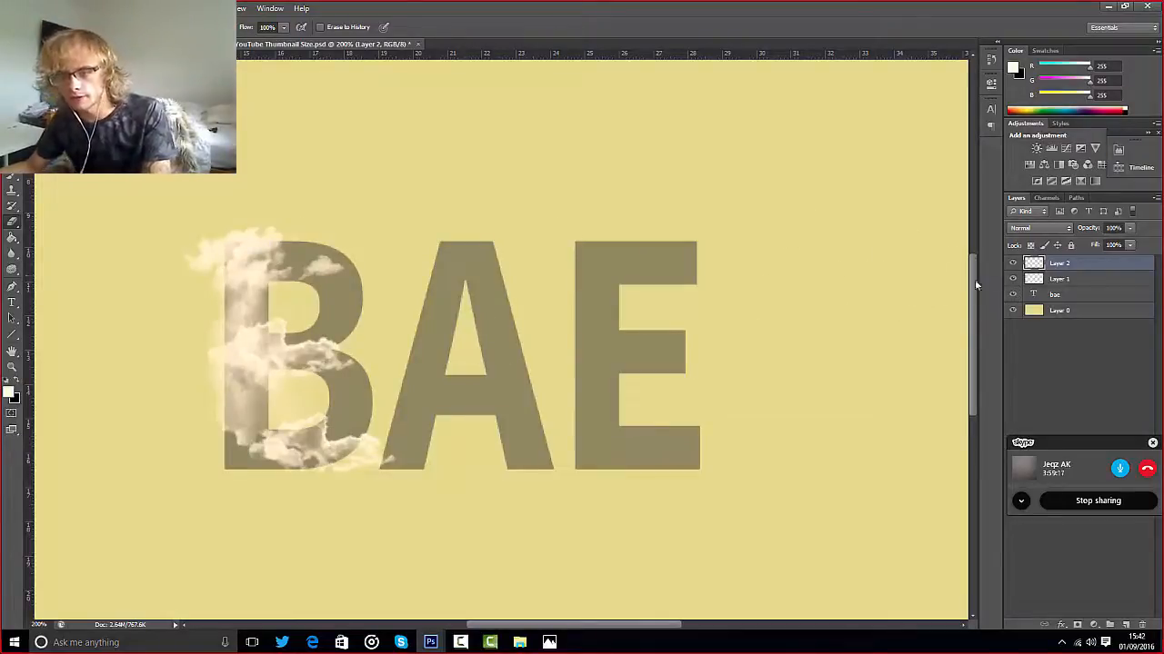
left_click(1013, 264)
left_click(1012, 263)
left_click(1012, 264)
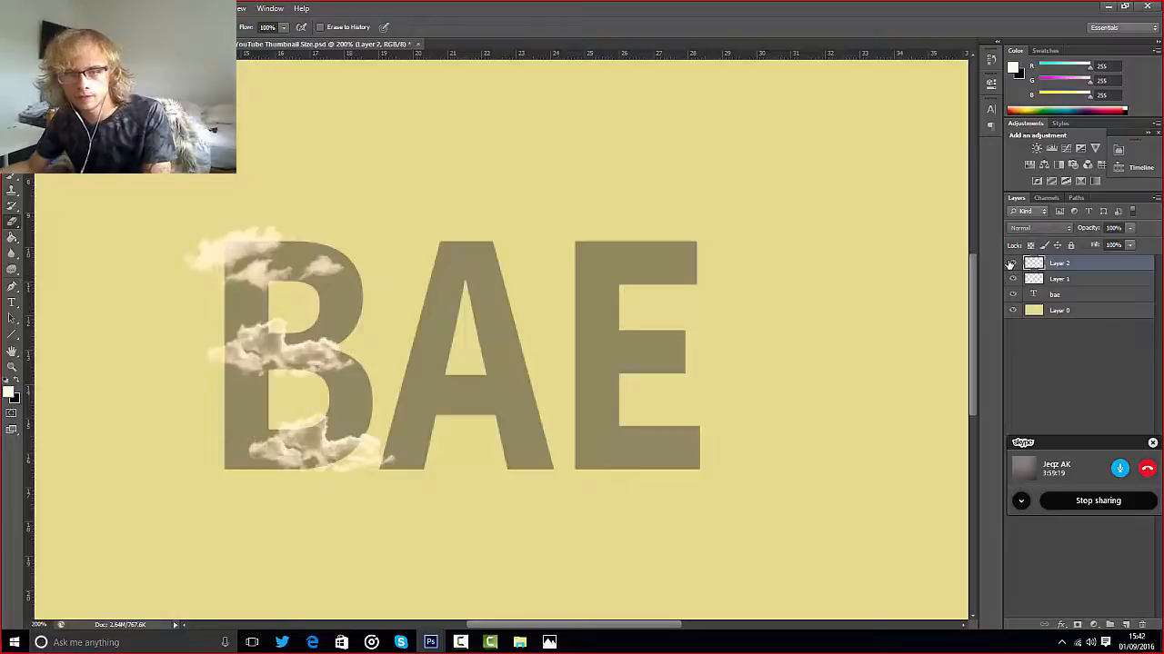
left_click(1013, 264)
left_click(1044, 280)
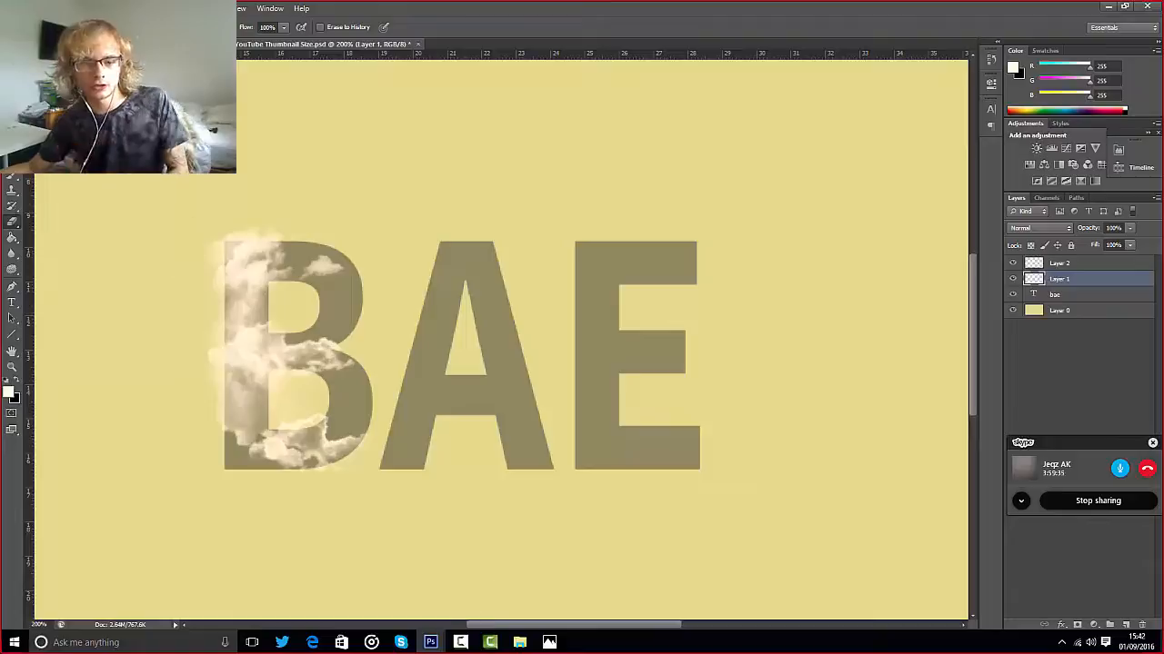
- Bring up the Strand.jpg reference window to examine its cloud lettering, and switch to the Edge browser
mouse_move(424, 642)
left_click(496, 591)
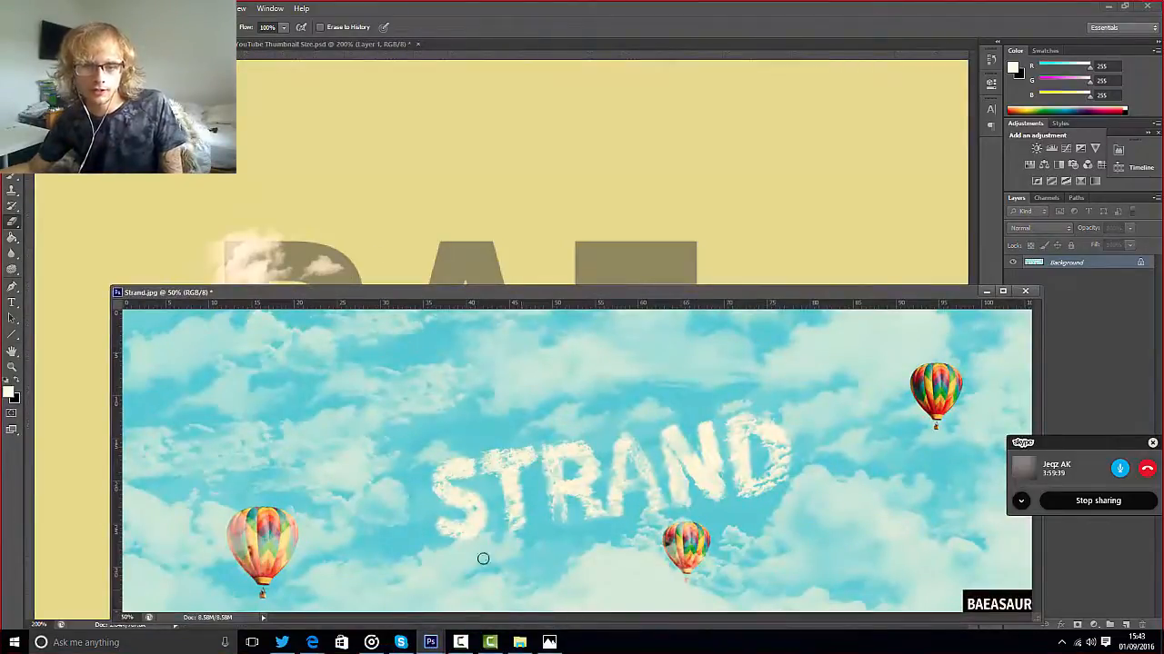
left_click(312, 642)
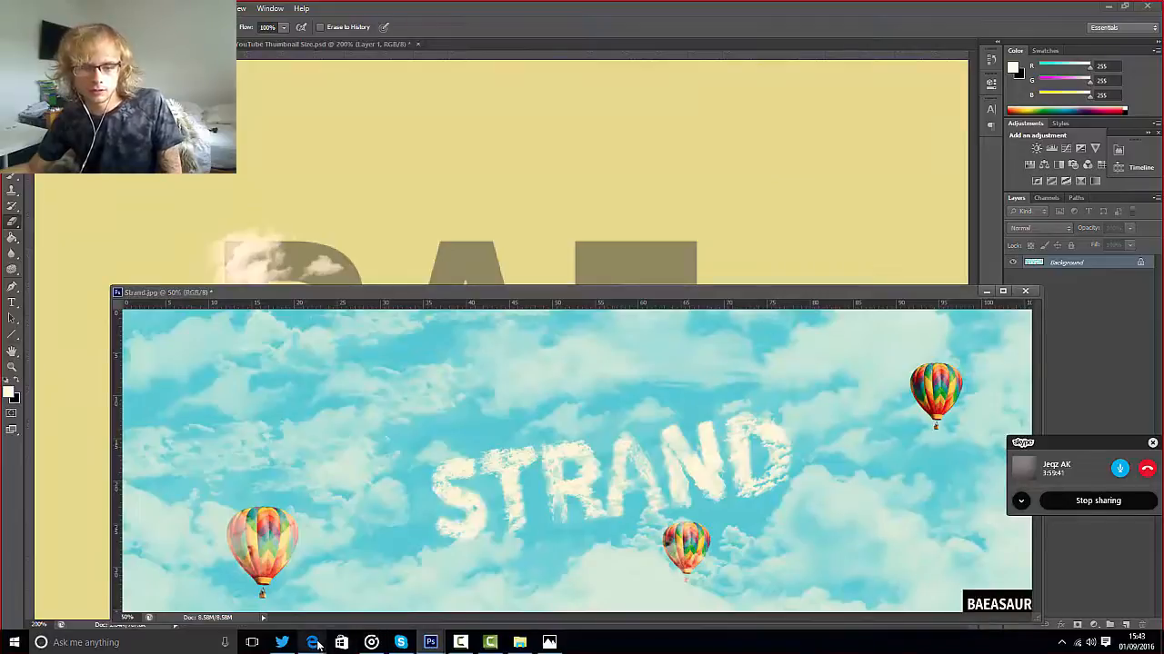
left_click(431, 593)
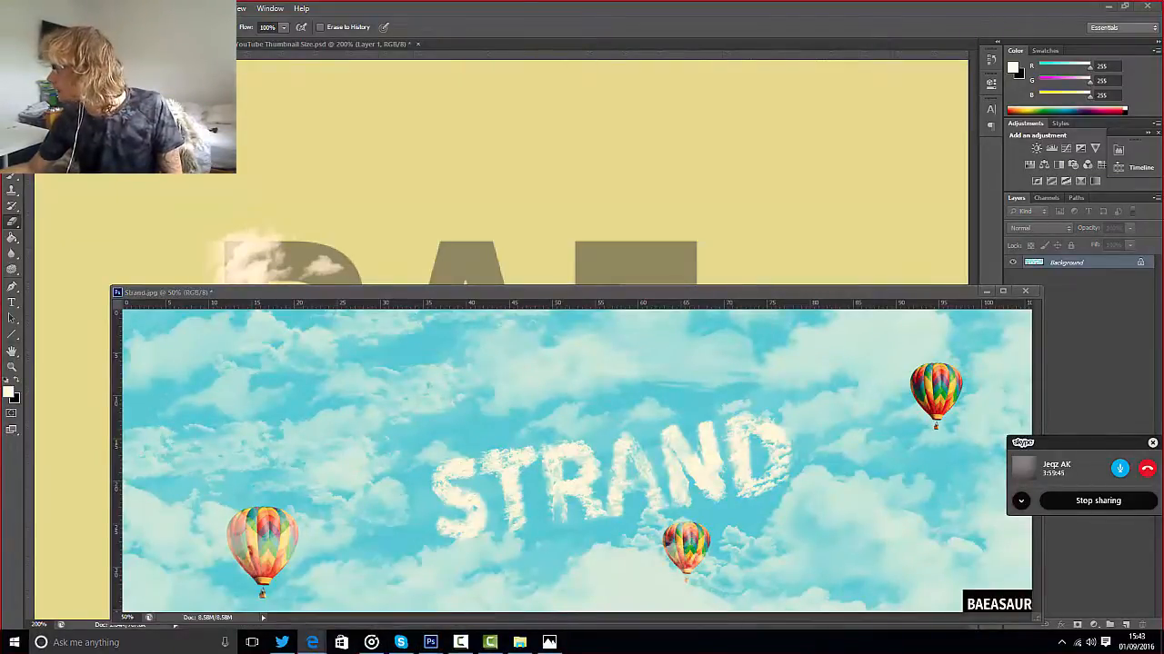
- Switch back to Photoshop and return from the Strand.jpg reference to the YouTube Thumbnail Size.psd document
key("alt+Tab")
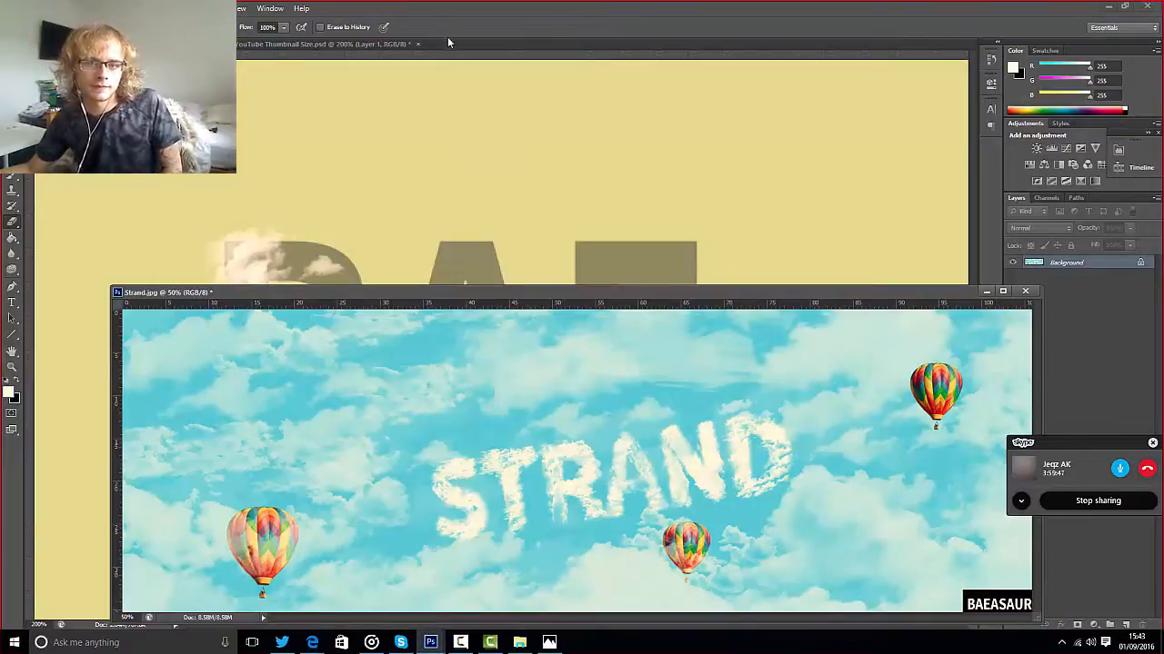
left_click_drag(922, 312, 879, 299)
left_click(823, 202)
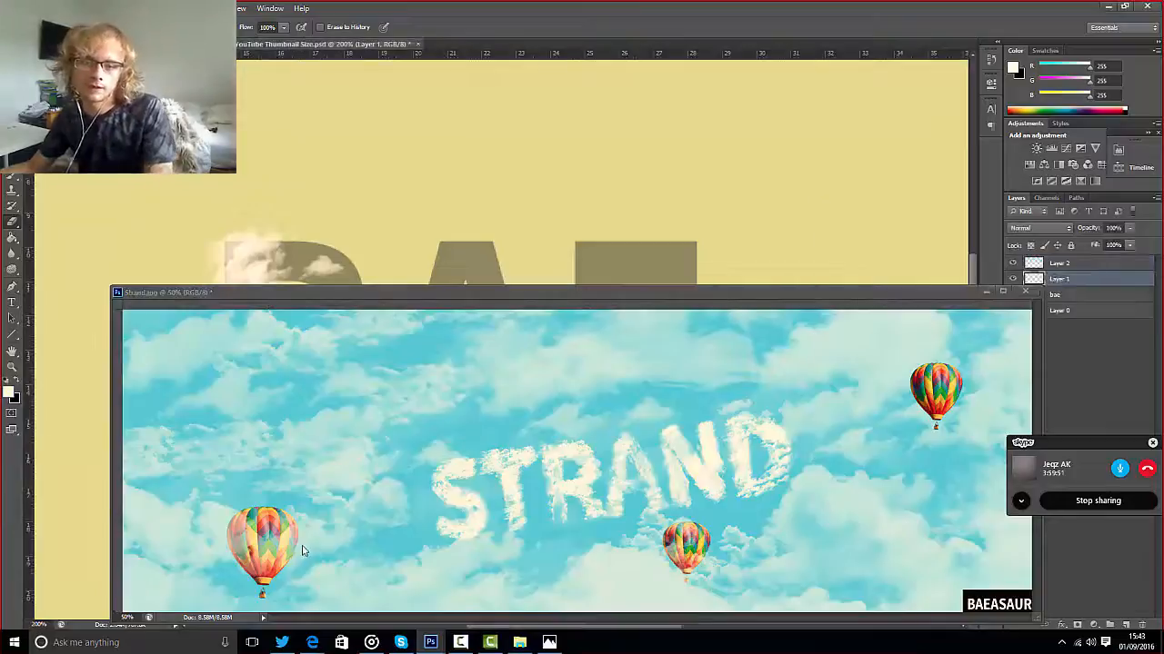
left_click(1005, 291)
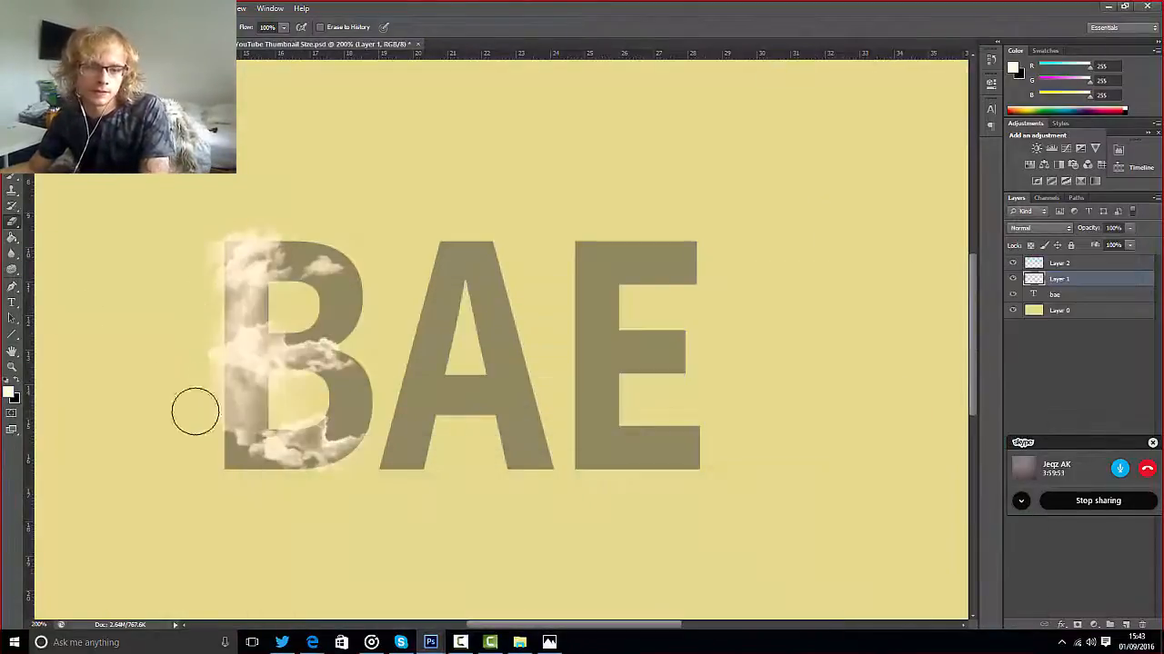
- Compare the B with Layer 1 hidden and shown, and with Layer 2 hidden and shown
left_click(1014, 279)
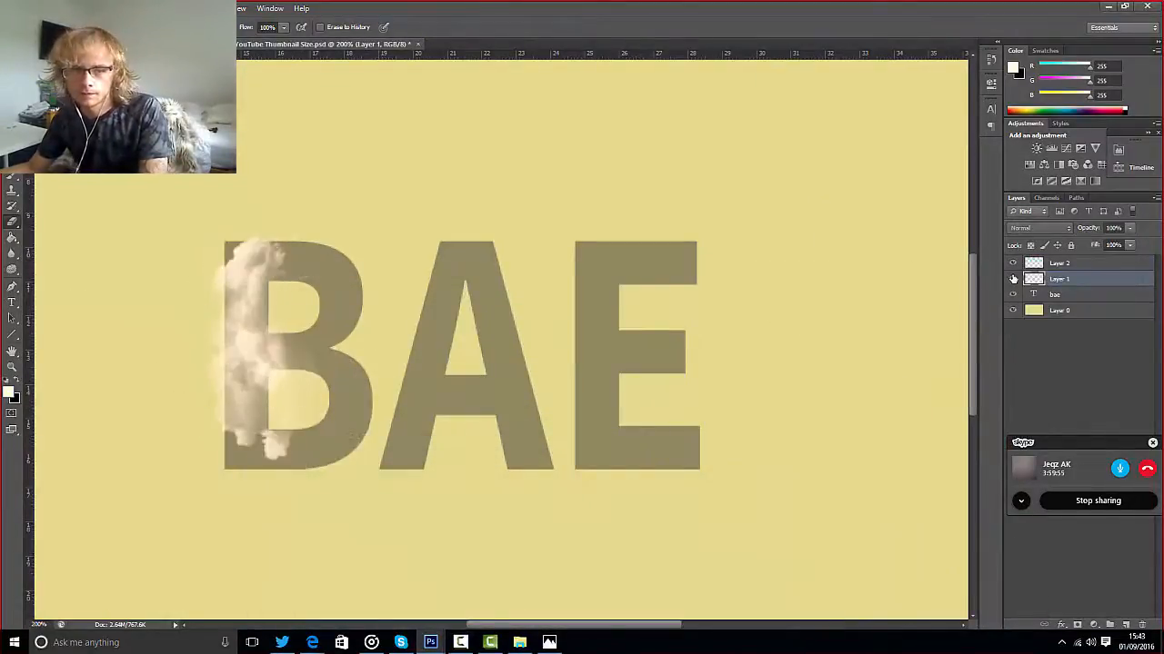
left_click(1014, 279)
double_click(1014, 279)
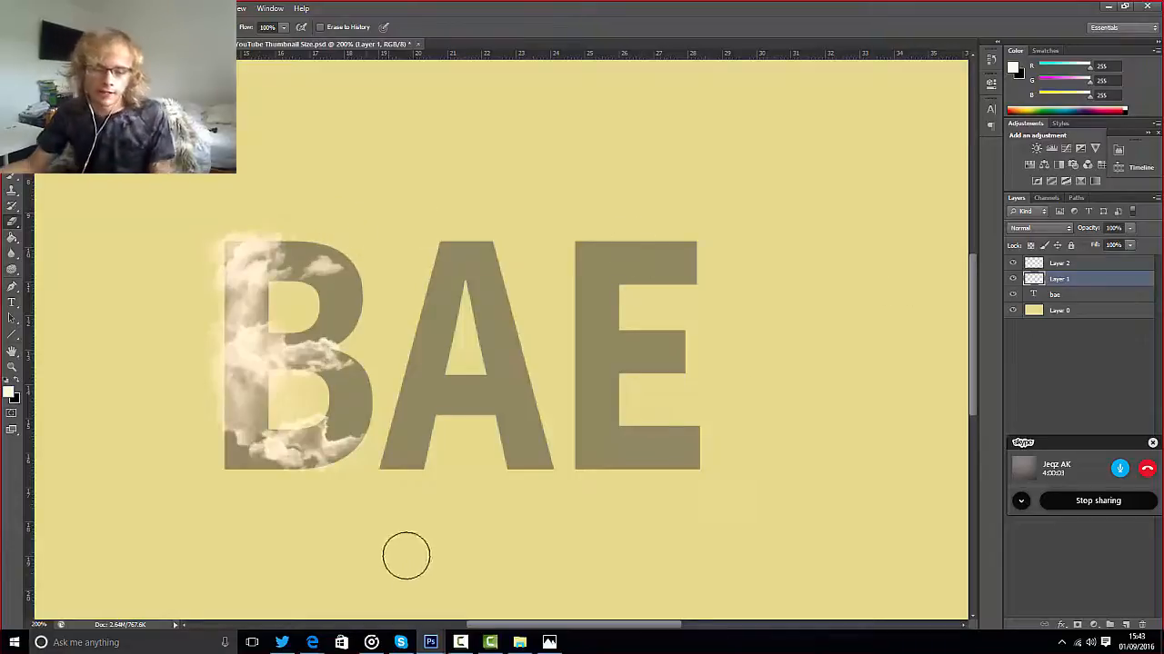
left_click(1013, 263)
left_click(1013, 262)
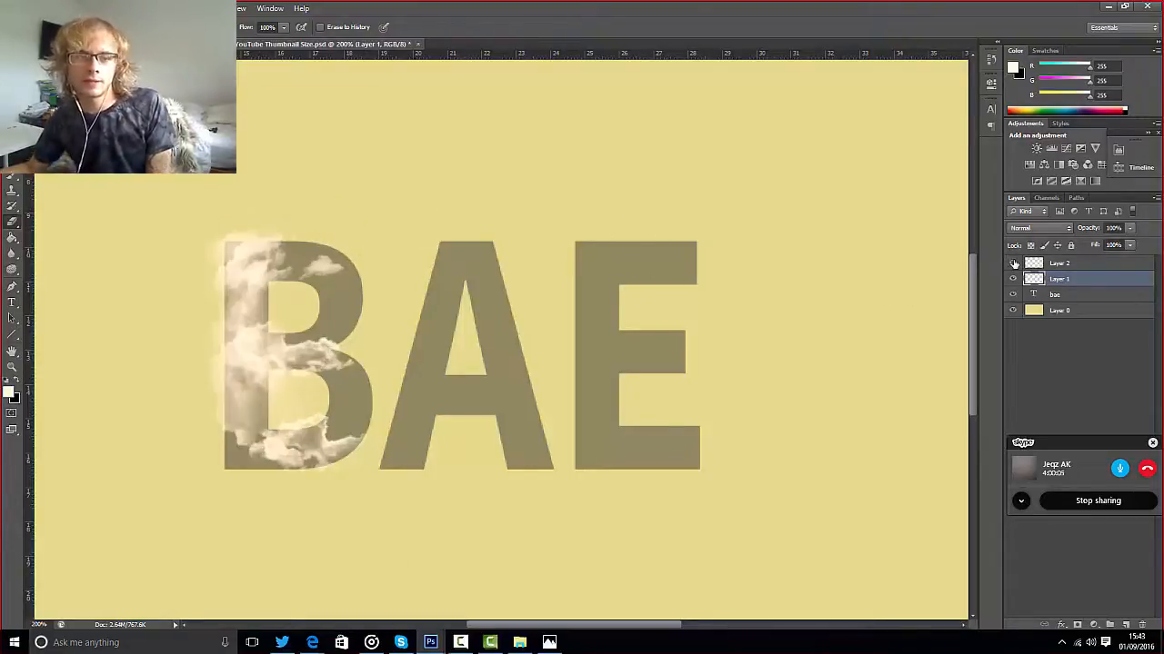
left_click(1013, 263)
left_click(1012, 263)
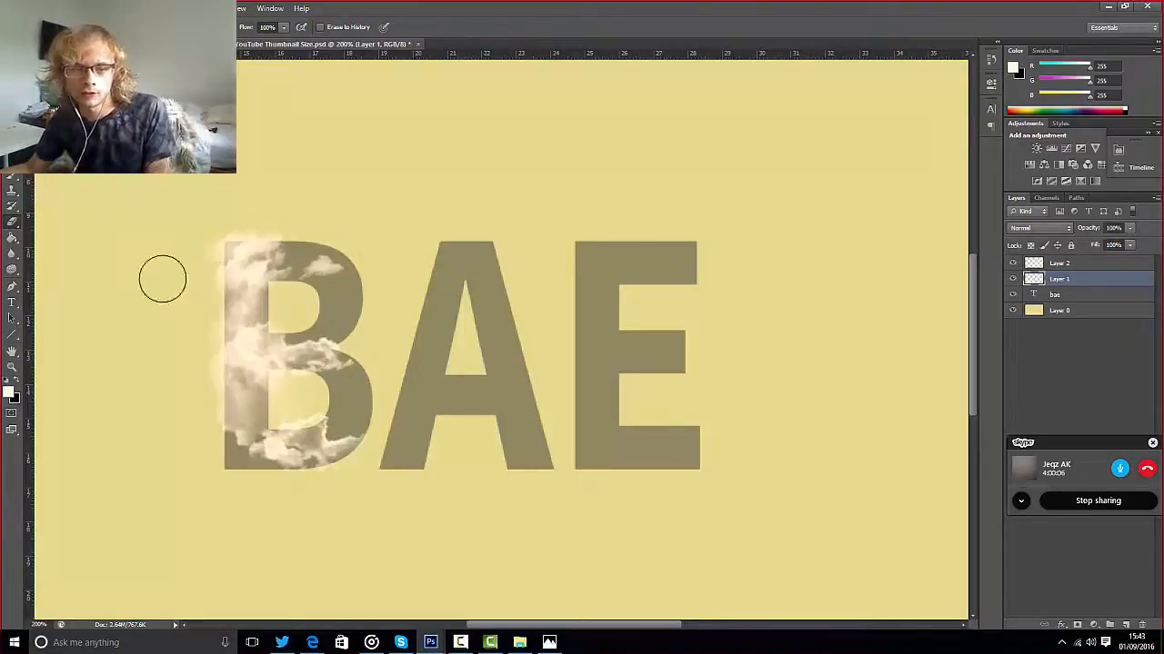
- Erase Layer 2's remaining cloud overhang along the outer edge of the B's vertical stem
left_click(1079, 264)
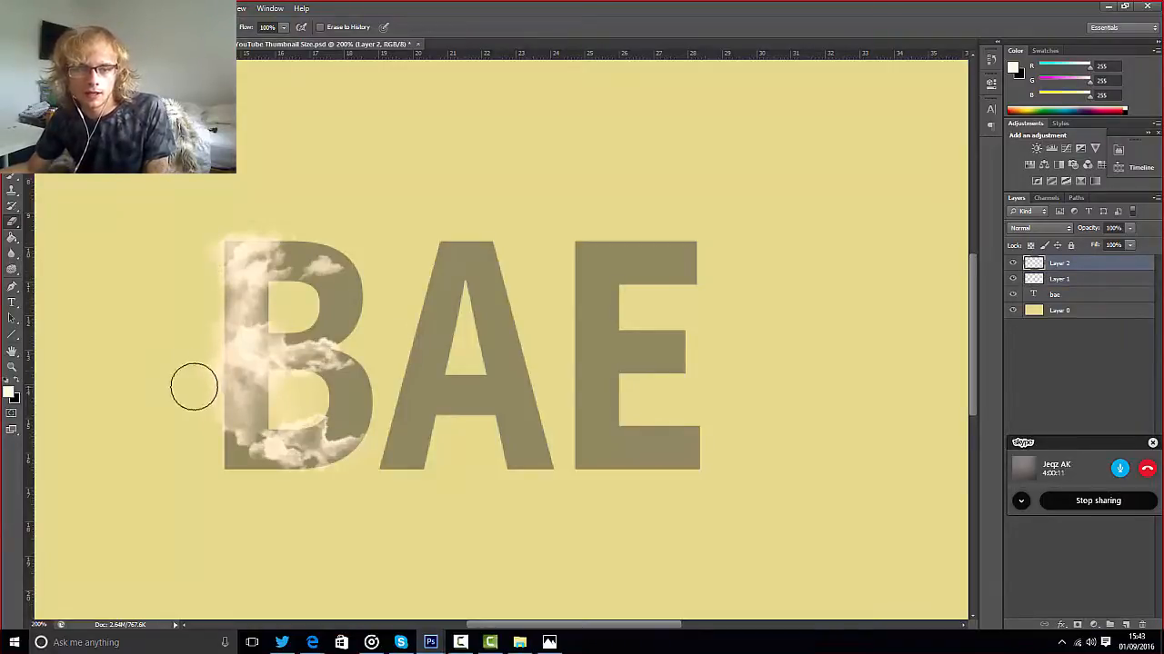
mouse_move(193, 386)
left_mouse_down()
mouse_move(195, 406)
mouse_move(193, 355)
left_mouse_up()
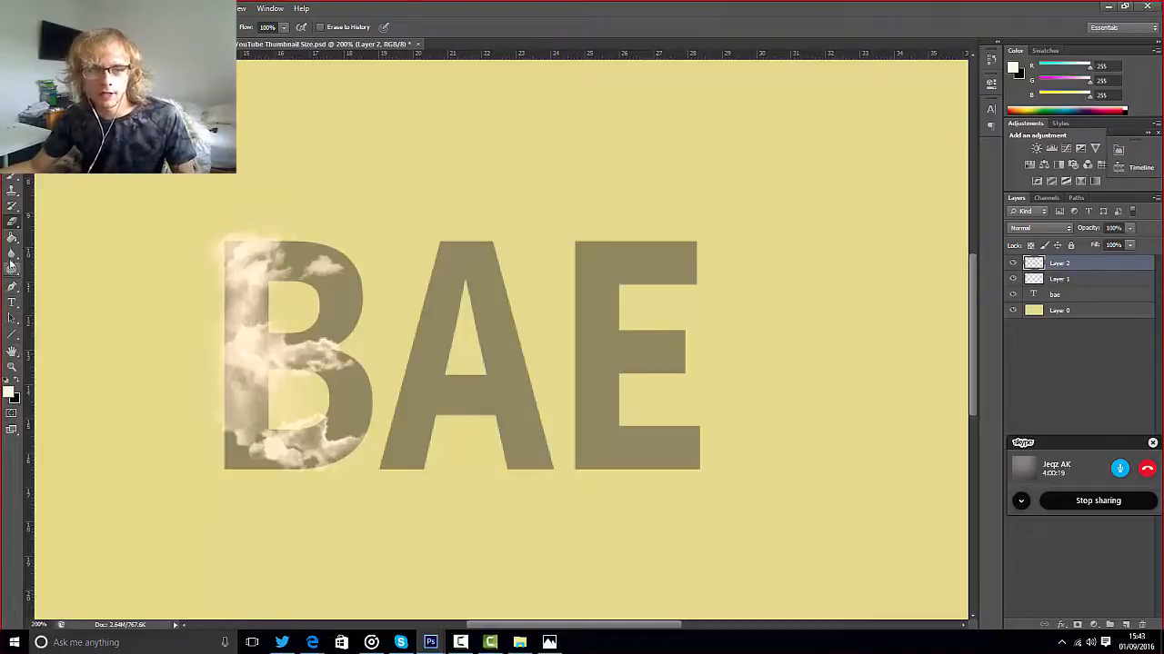
- Shrink a cloud brush and stamp clouds on Layer 2 over the B's top bar and bottom bar
key("b")
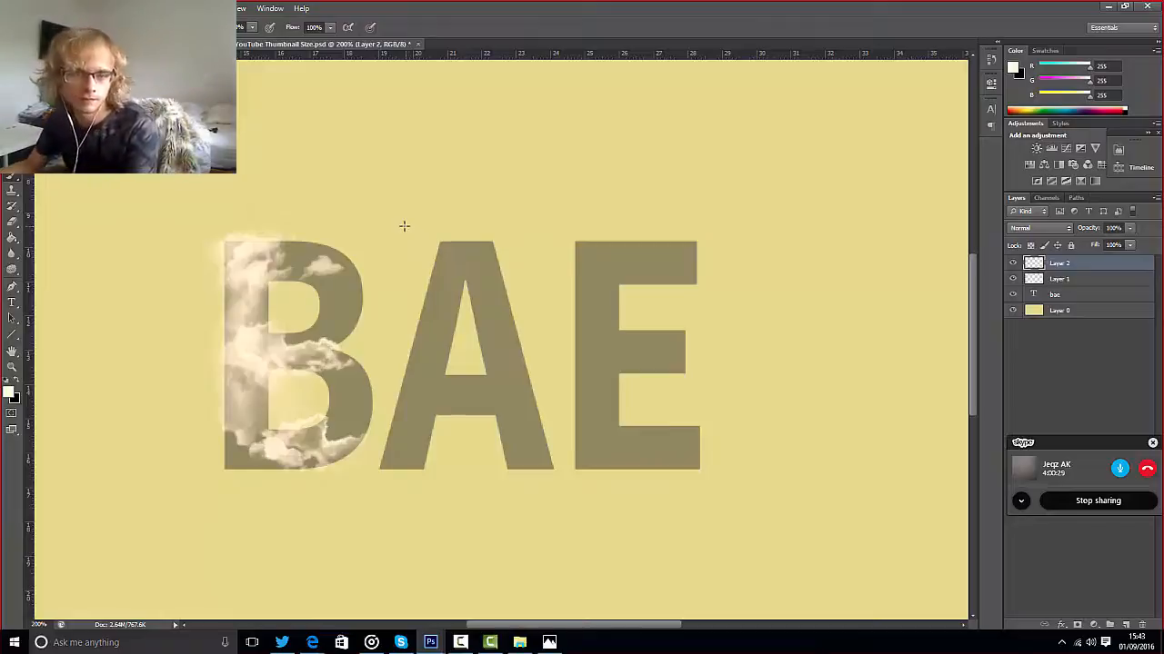
key("bracketleft")
key("bracketleft")
key("bracketleft")
key("bracketleft")
key("bracketleft")
key("bracketleft")
key("bracketleft")
key("bracketleft")
key("bracketleft")
key("bracketleft")
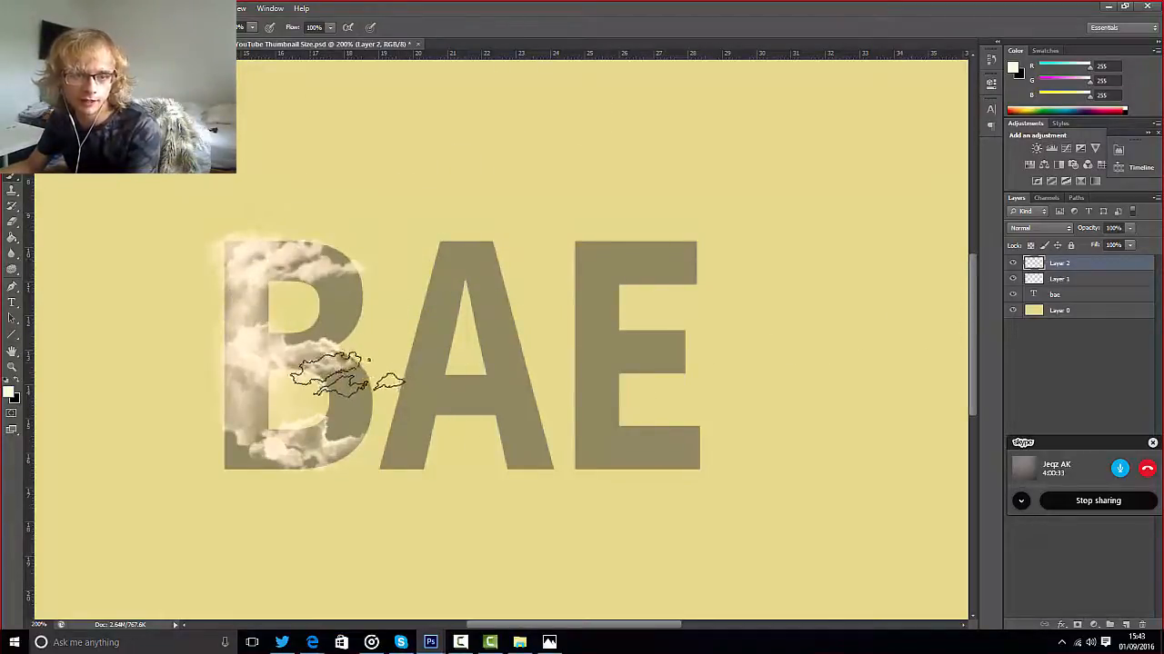
mouse_move(289, 459)
left_mouse_down()
mouse_move(251, 444)
mouse_move(246, 468)
left_mouse_up()
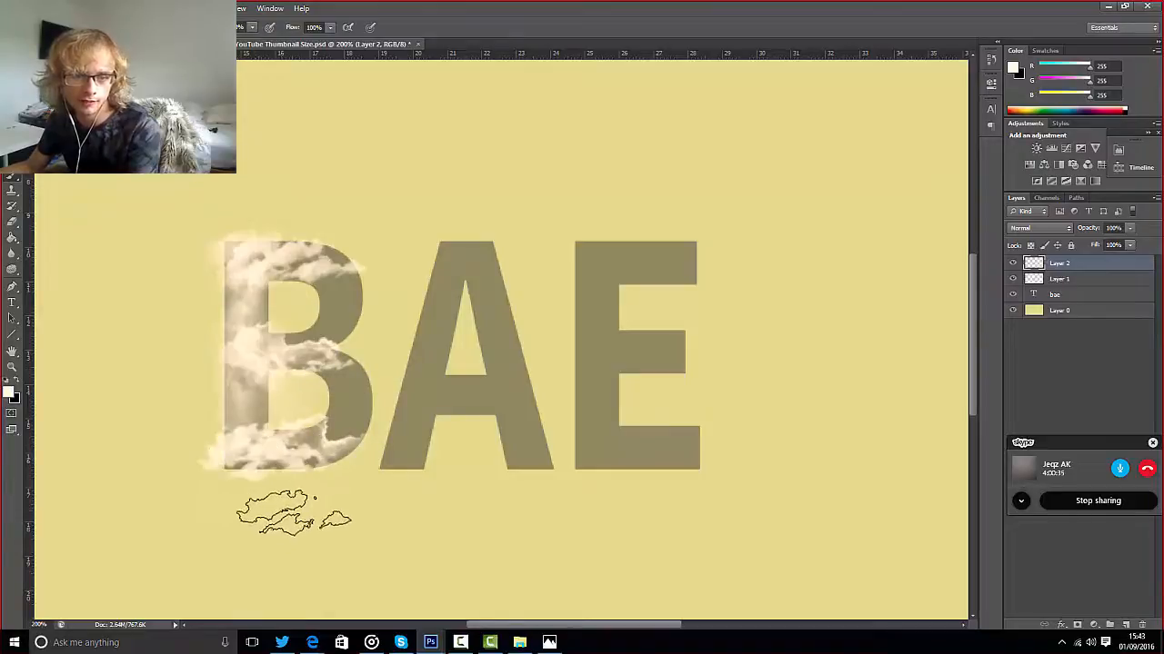
left_click(269, 483)
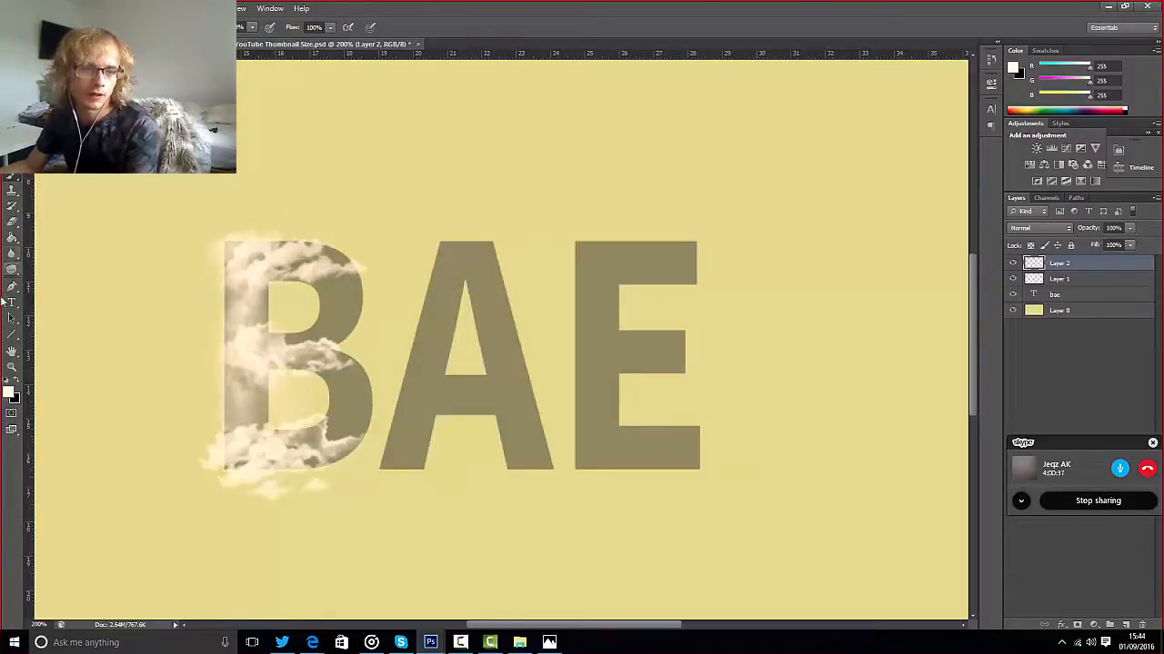
- Erase Layer 2's clouds spilling below the B and around its lower bowl
left_click(12, 221)
mouse_move(184, 522)
left_mouse_down()
mouse_move(316, 500)
mouse_move(251, 506)
mouse_move(183, 482)
mouse_move(192, 428)
mouse_move(195, 501)
mouse_move(196, 446)
mouse_move(220, 498)
mouse_move(270, 503)
left_mouse_up()
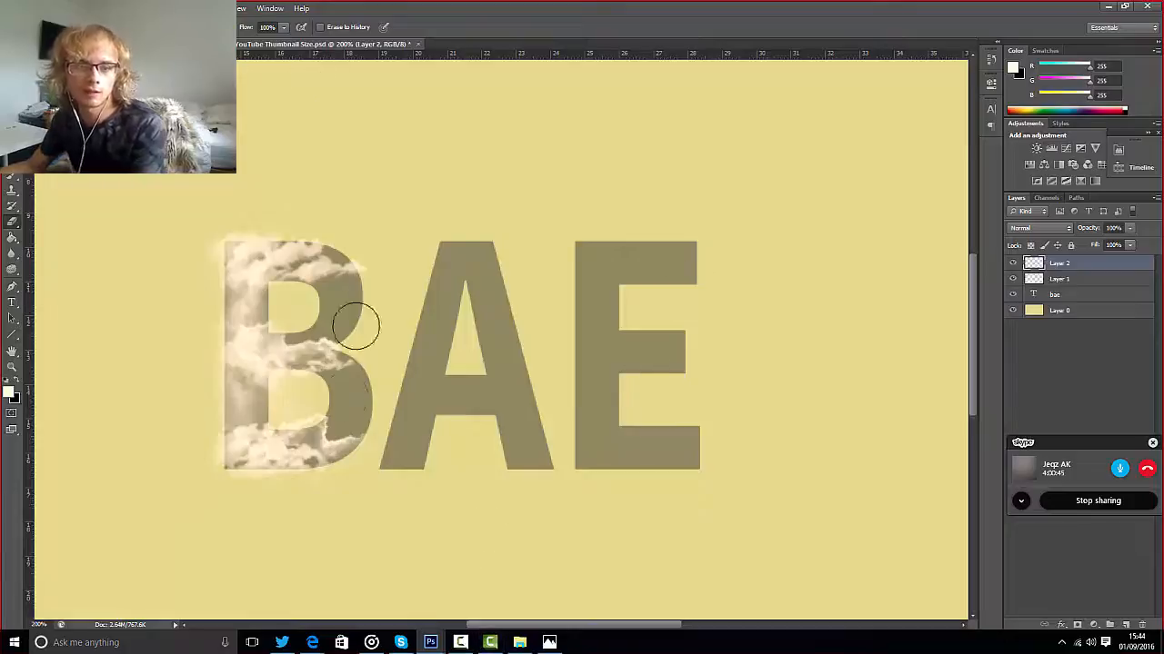
mouse_move(376, 437)
left_mouse_down()
mouse_move(332, 391)
mouse_move(291, 390)
left_mouse_up()
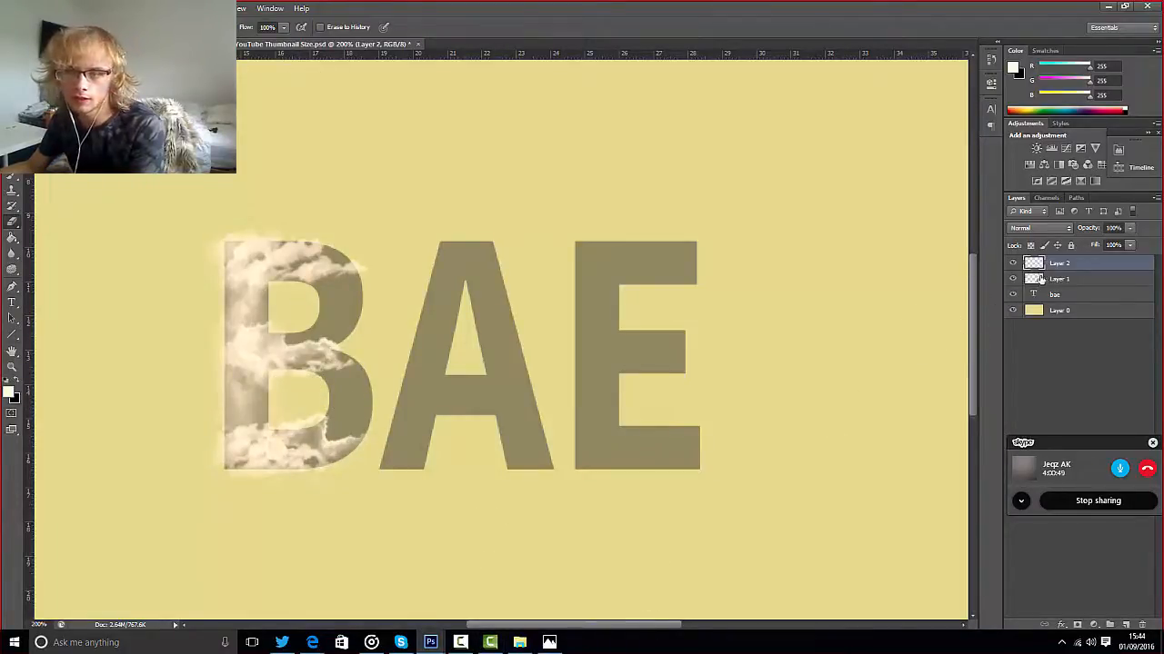
- Select Layer 1 and check the cloud shapes with the bae text layer hidden and shown
left_click(1053, 293)
left_click(1057, 278)
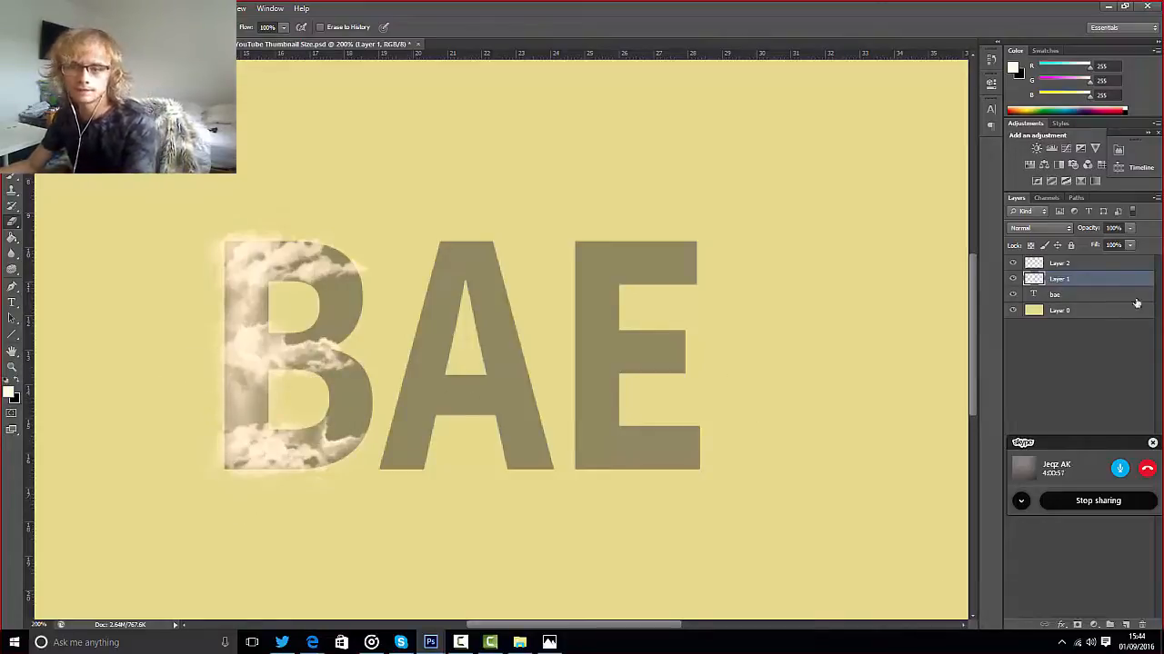
left_click(1010, 295)
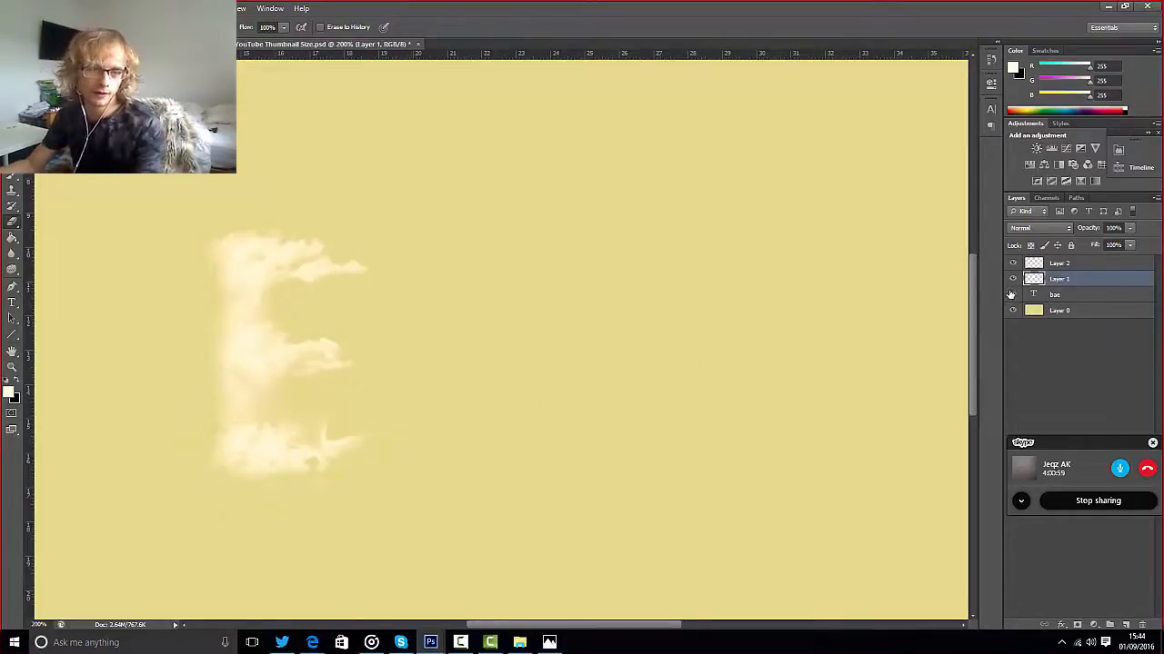
left_click(1012, 296)
left_click(1011, 296)
left_click(1012, 296)
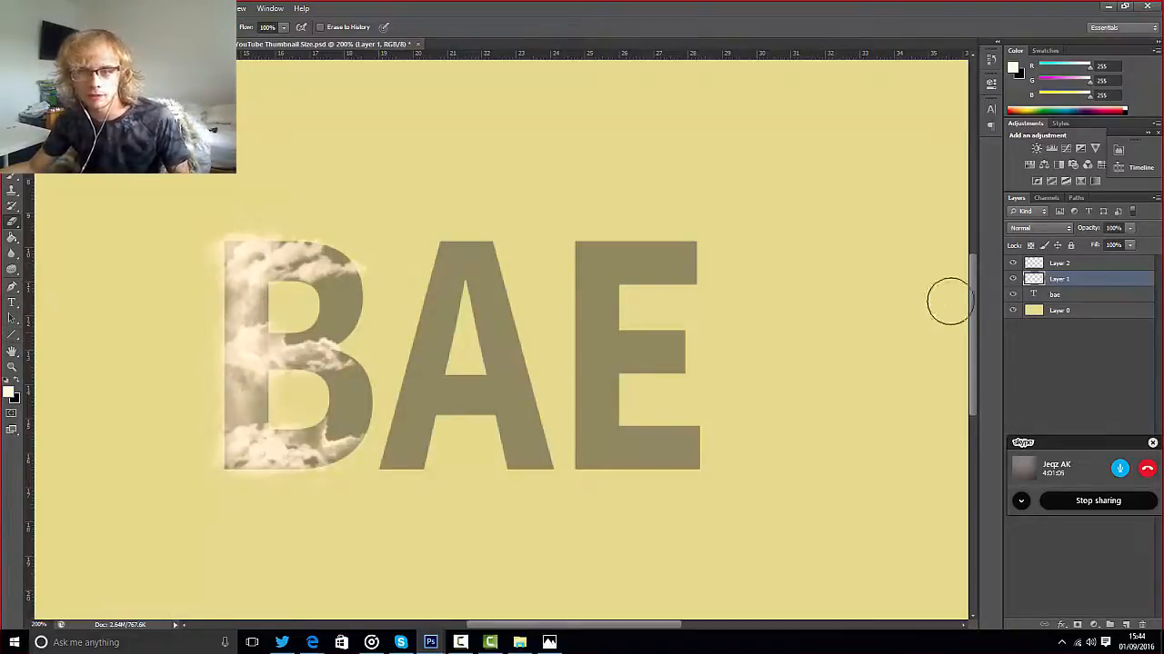
- On Layer 2, stamp a reduced cloud brush over the B's upper curve and middle junction, and erase the overhang with the Eraser
left_click(1069, 263)
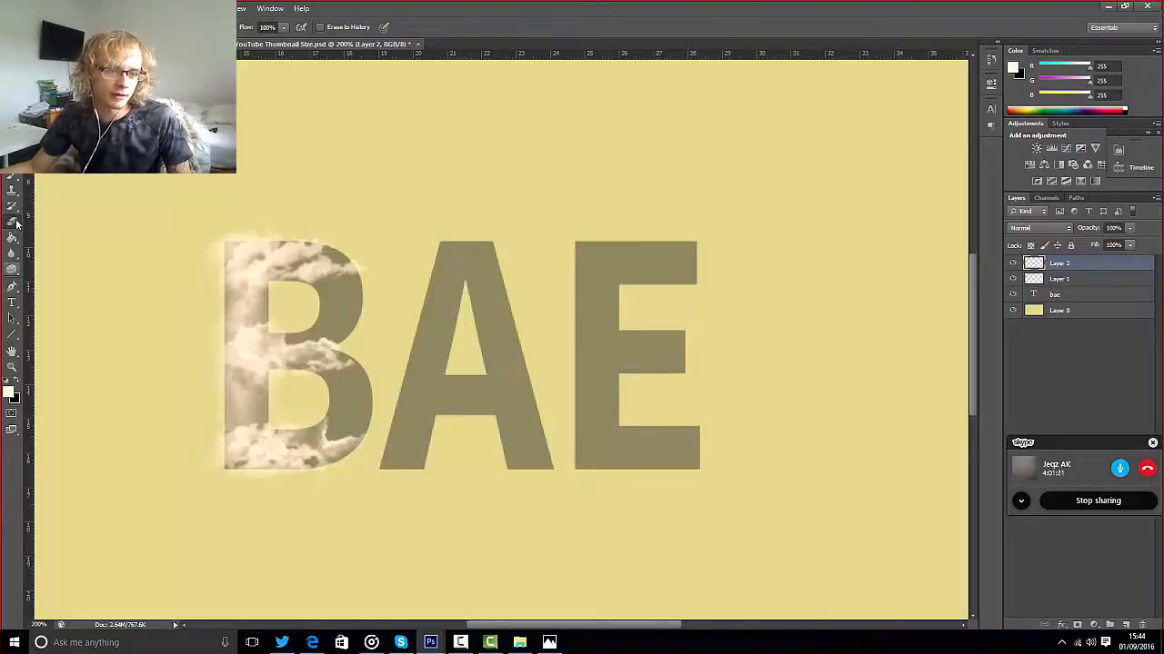
key("b")
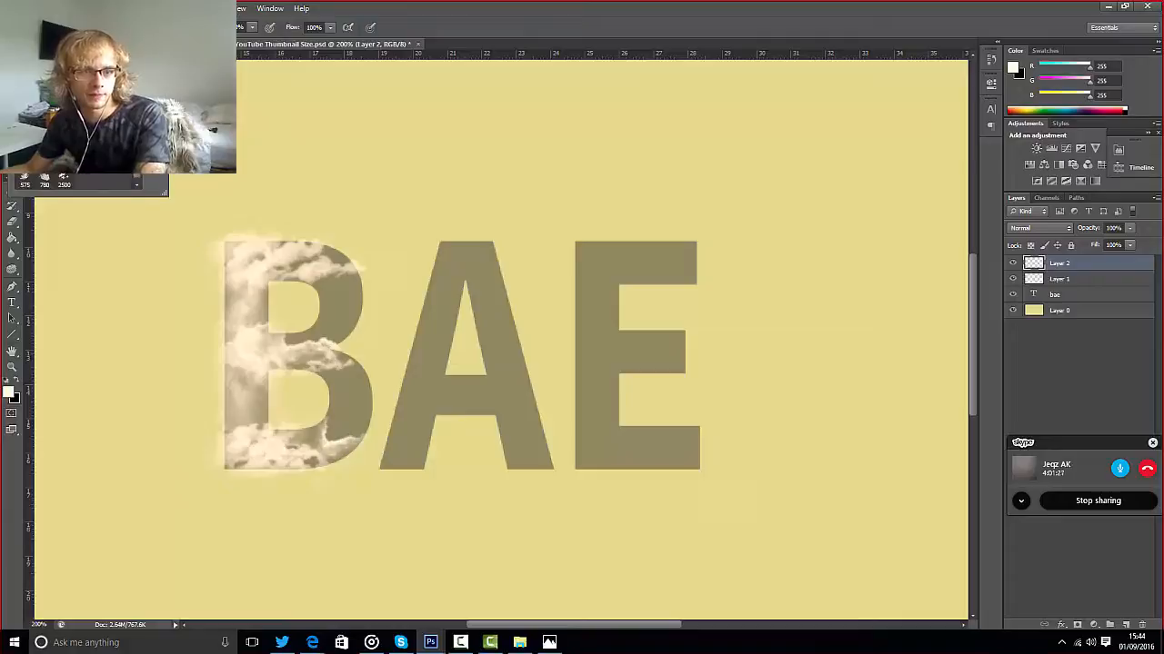
left_click(431, 192)
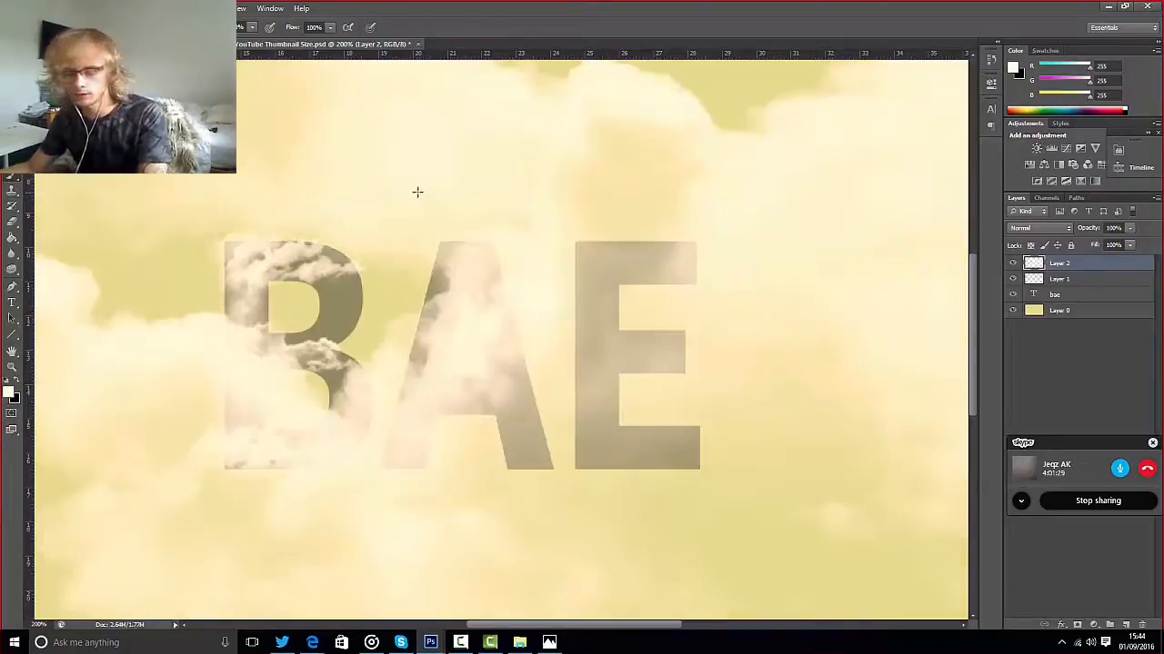
key("ctrl+z")
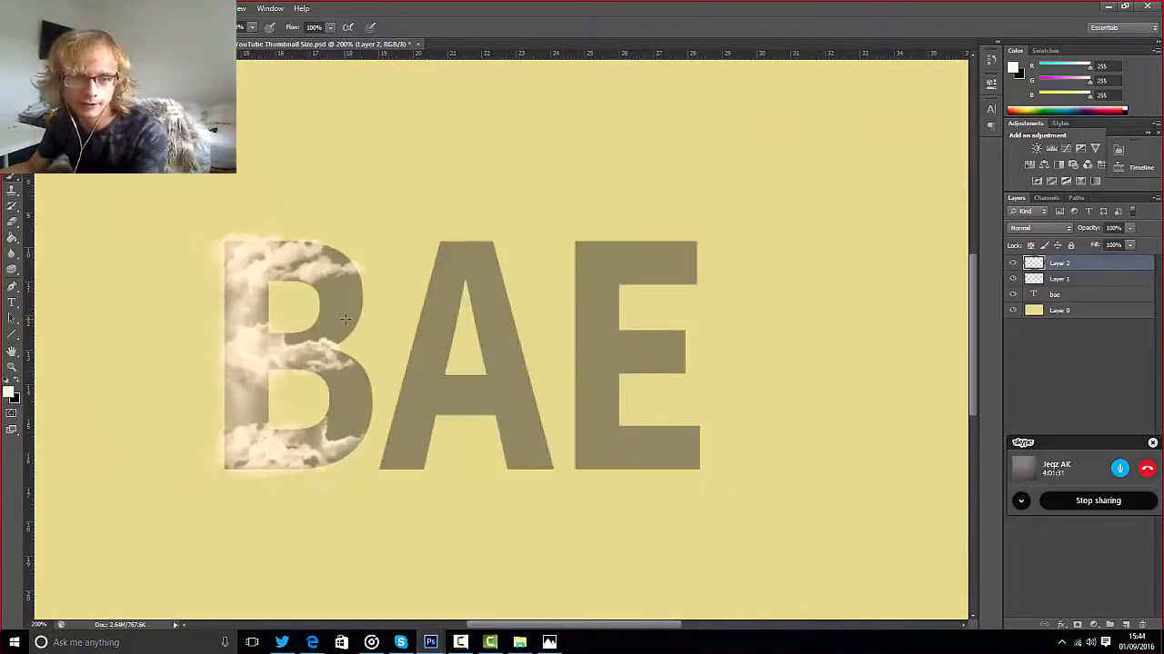
key("bracketleft")
key("bracketleft")
key("bracketleft")
key("bracketleft")
key("bracketleft")
key("bracketleft")
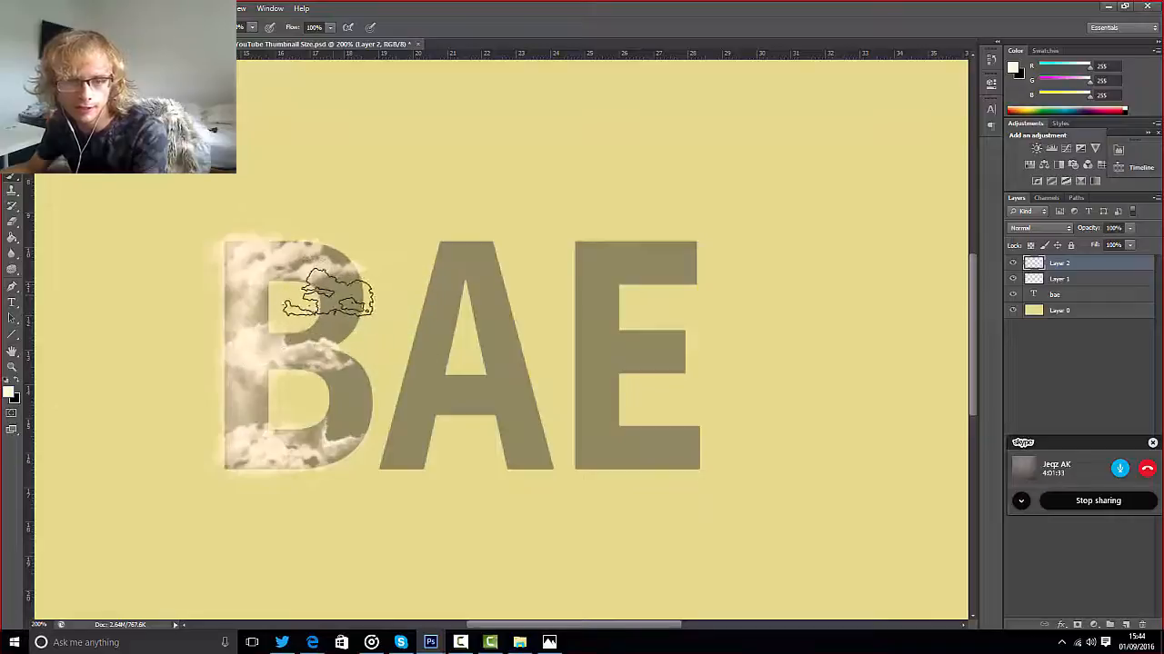
mouse_move(327, 293)
left_mouse_down()
mouse_move(330, 263)
mouse_move(330, 377)
left_mouse_up()
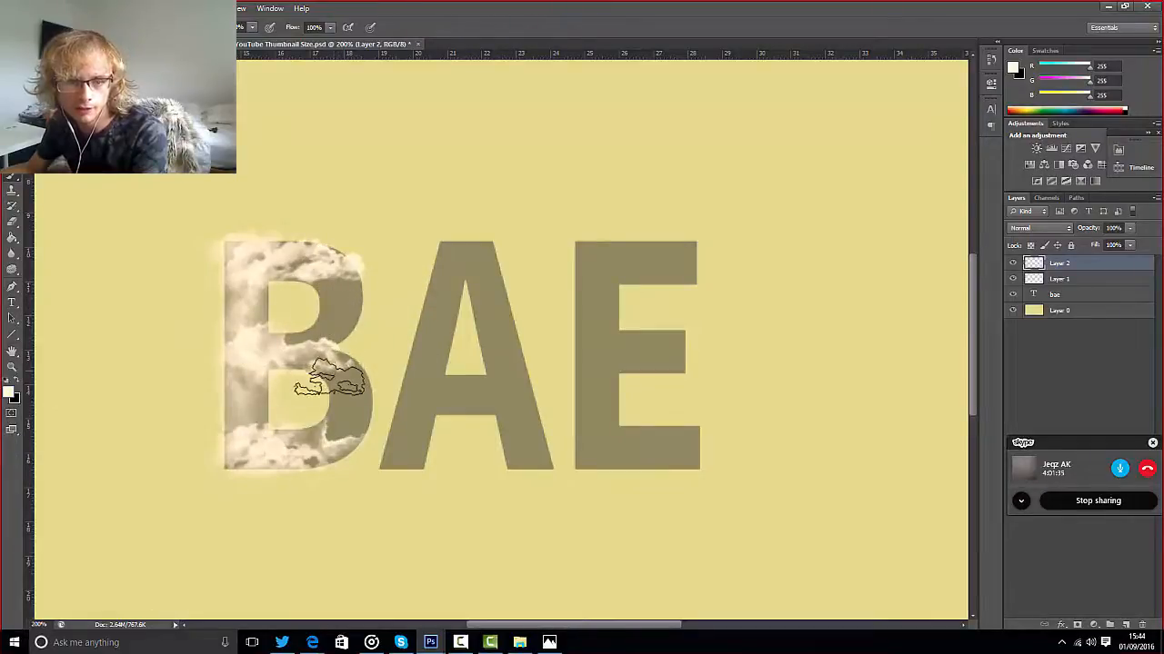
left_click(342, 377)
left_click(344, 348)
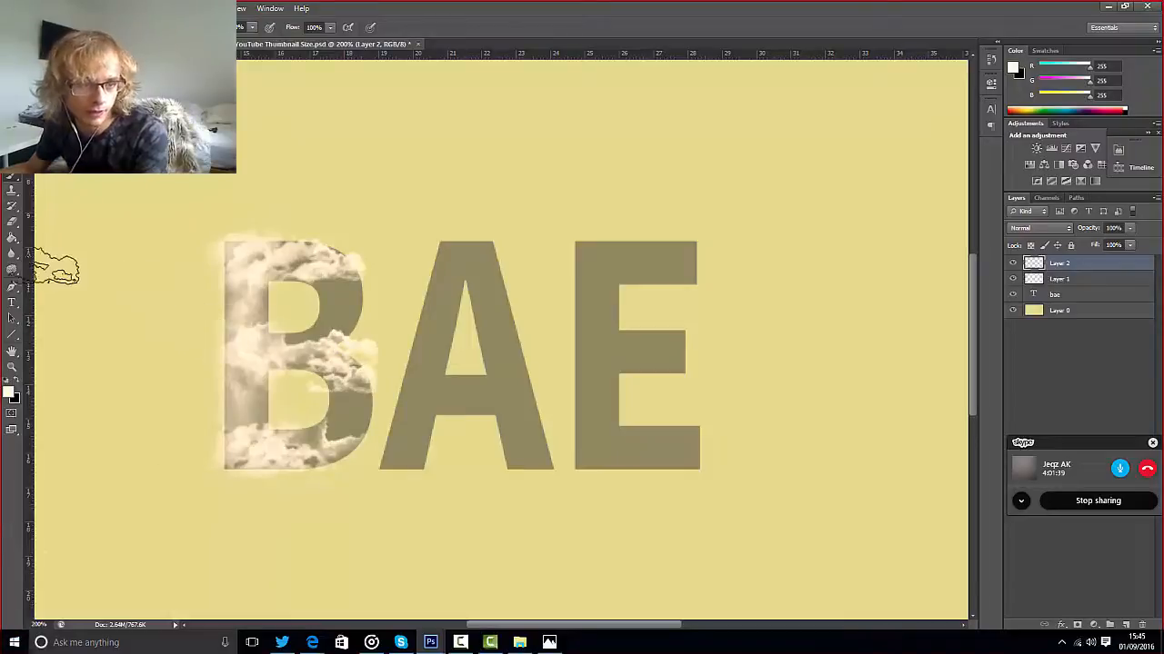
left_click(12, 221)
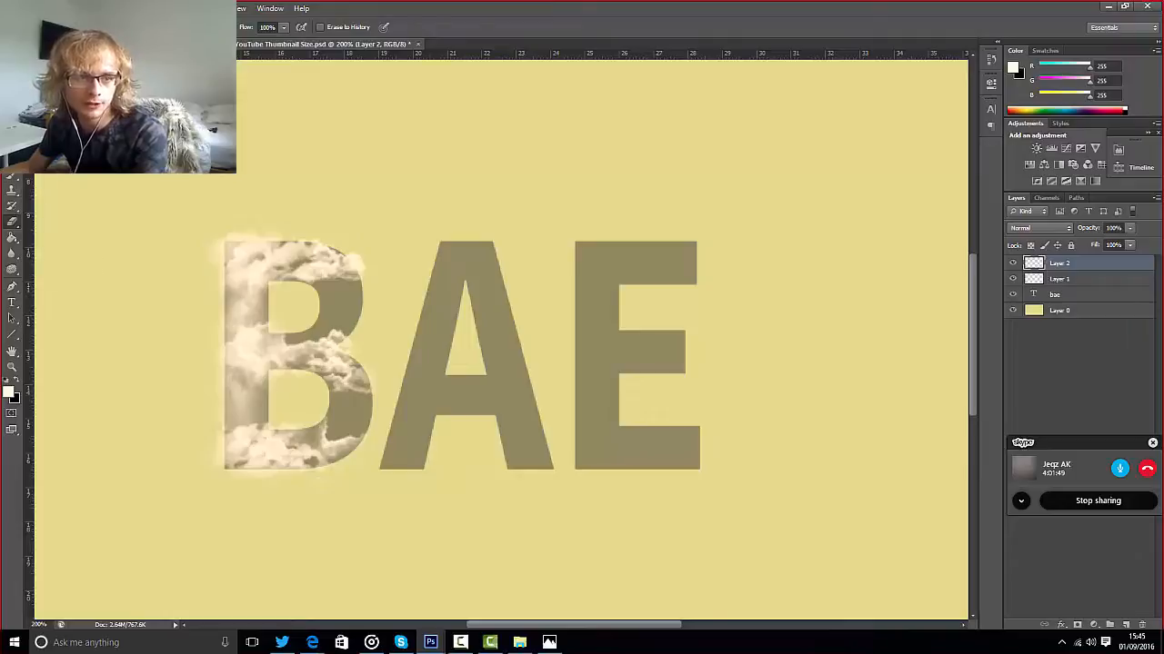
- Choose a cloud brush, shrink it to about the stroke width, and stamp clouds down the B's lower bowl on Layer 2
key("b")
left_click(58, 27)
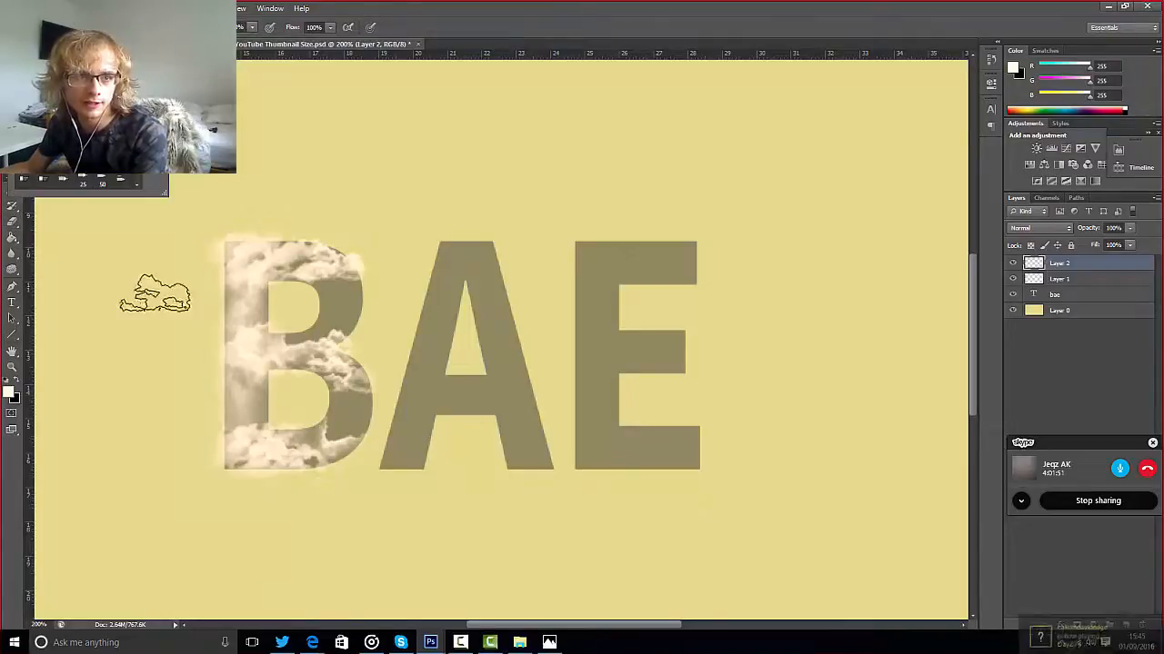
scroll(122, 182, "down", 1)
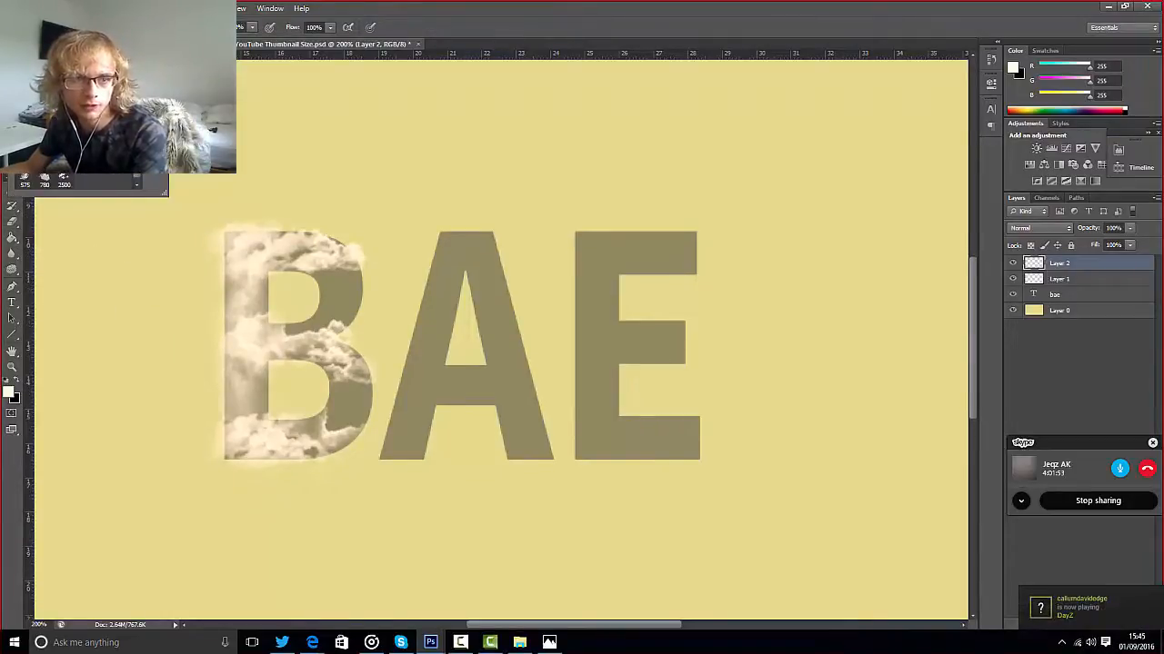
left_click(581, 36)
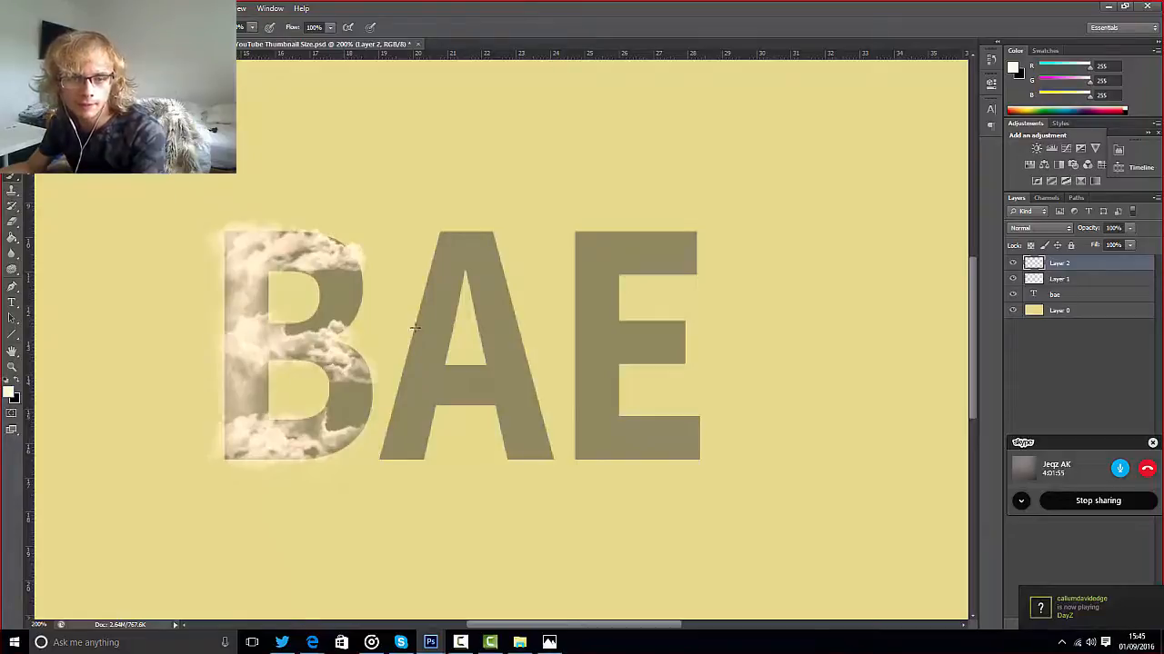
key("bracketleft")
key("bracketleft")
key("bracketleft")
key("bracketleft")
key("bracketleft")
key("bracketleft")
key("bracketleft")
key("bracketleft")
key("bracketleft")
key("bracketleft")
key("bracketleft")
key("bracketleft")
key("bracketleft")
key("bracketleft")
key("bracketleft")
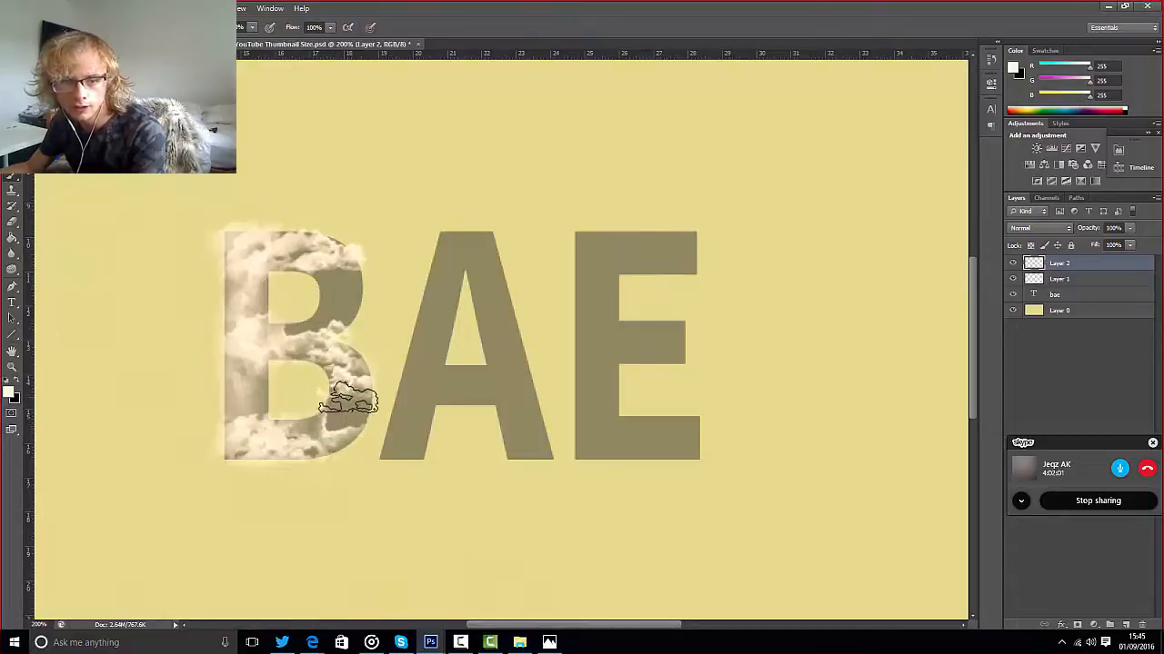
left_click(346, 423)
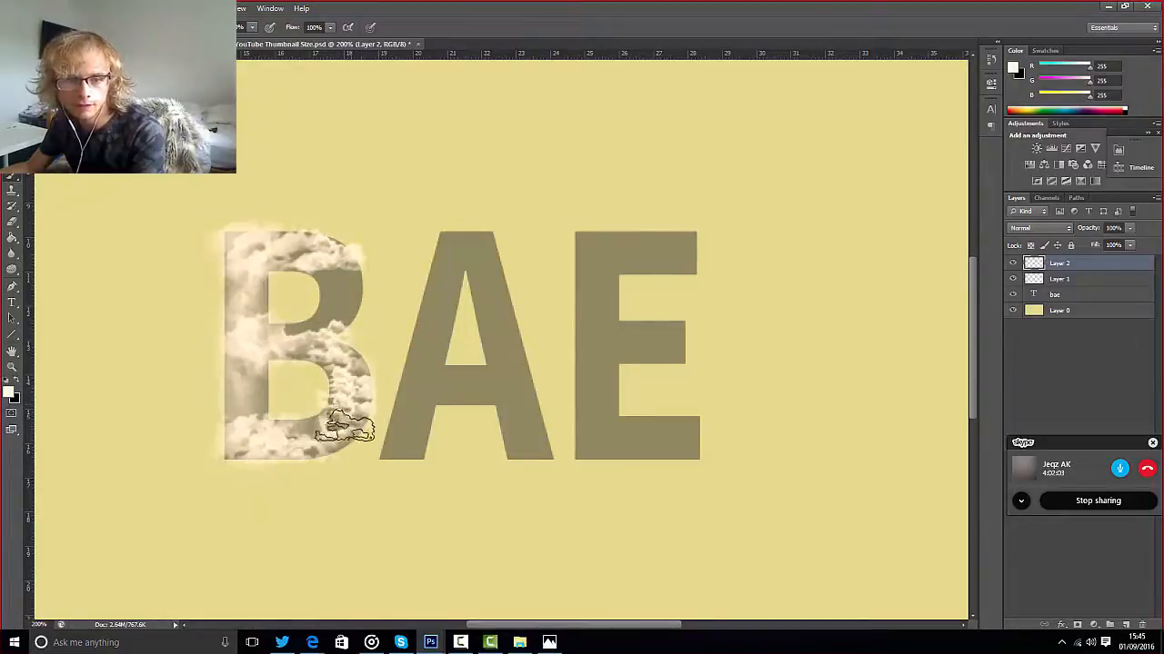
left_click(335, 417)
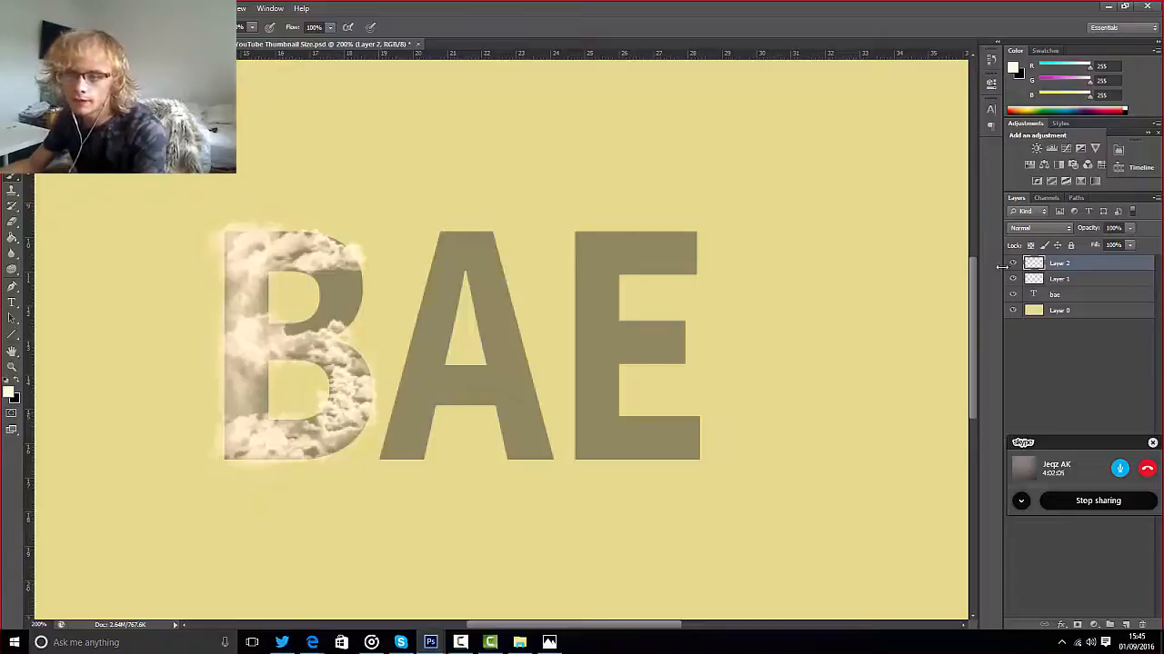
- Compare the B with the bae text layer hidden and shown, and erase Layer 2's clouds spilling into the lower counter
left_click(1015, 296)
left_click(1014, 295)
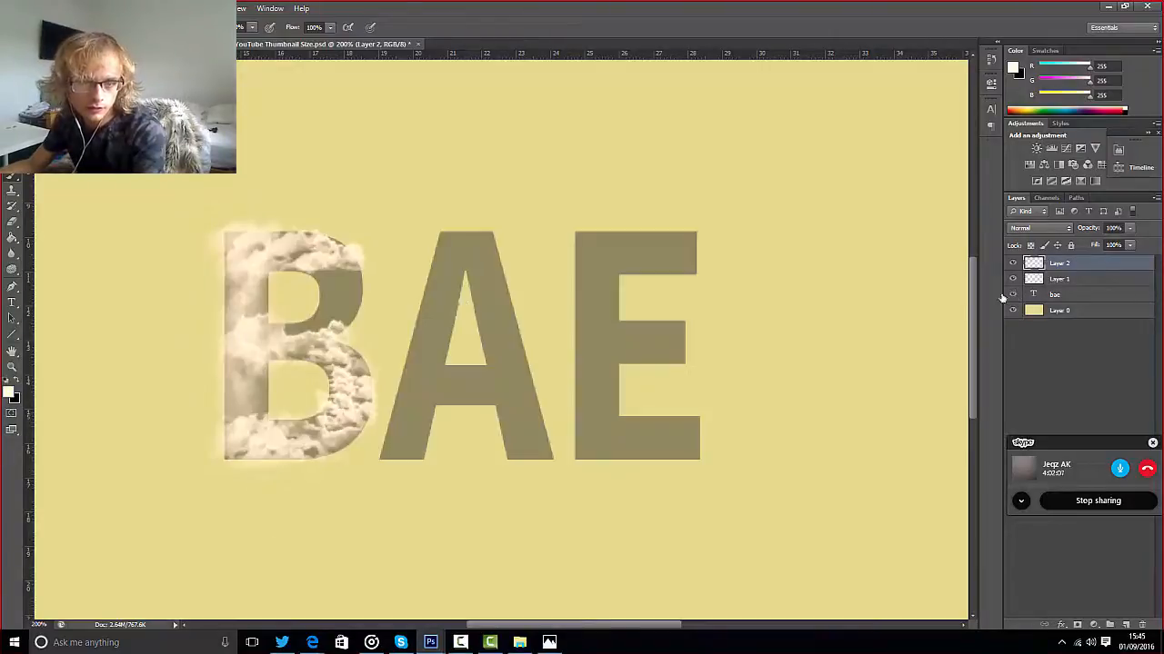
left_click(14, 220)
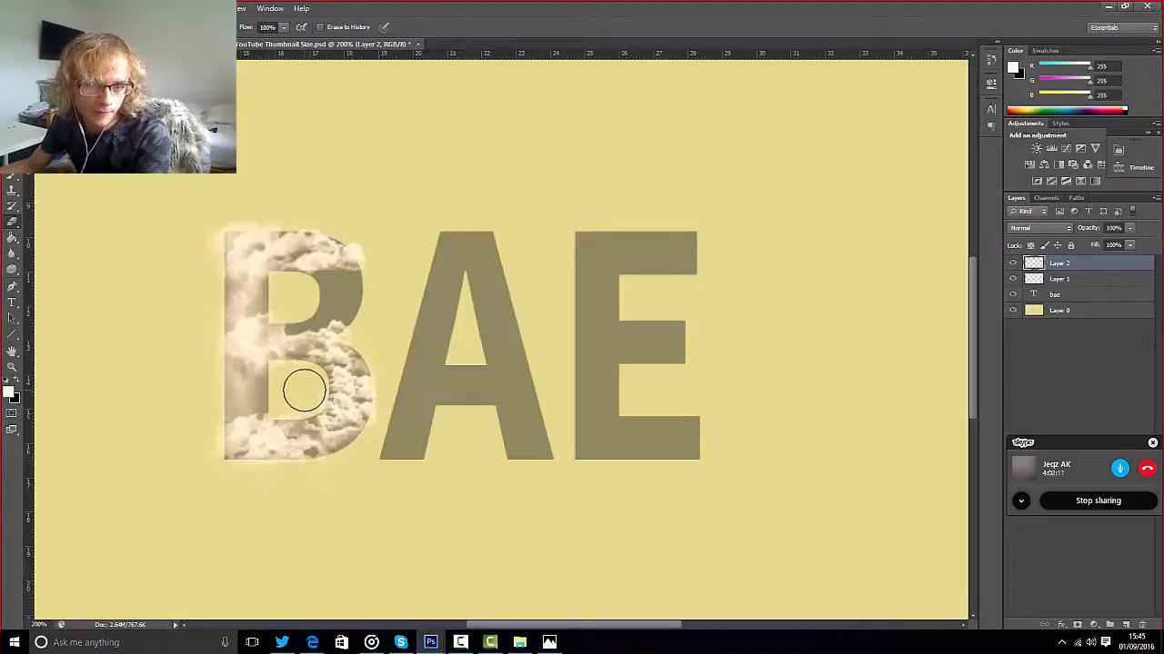
mouse_move(304, 390)
left_mouse_down()
mouse_move(291, 384)
mouse_move(292, 400)
left_mouse_up()
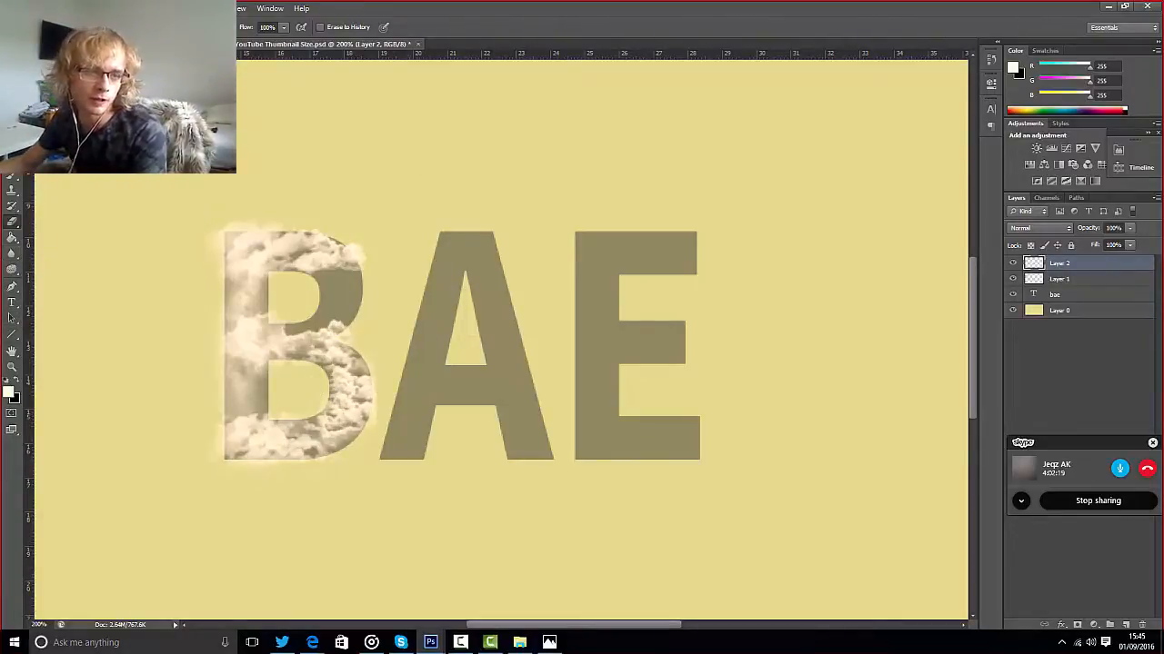
- Shrink the large cloud brush and stamp clouds on Layer 2 across the B's middle bar and upper bowl
left_click(10, 186)
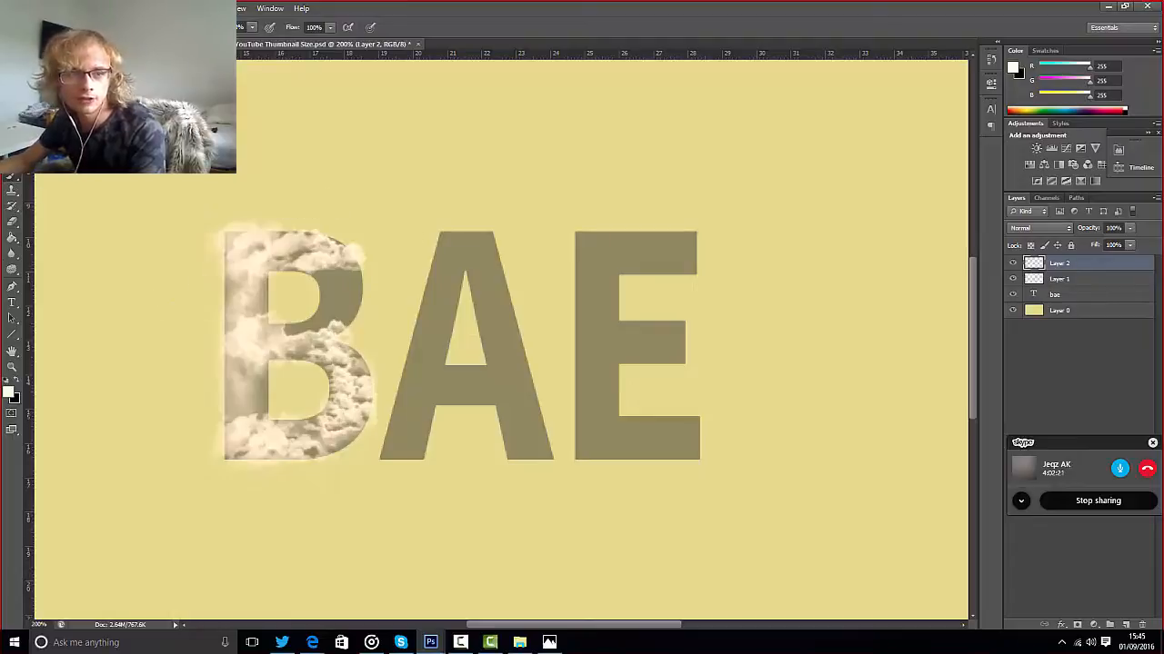
scroll(500, 346, "down", 1)
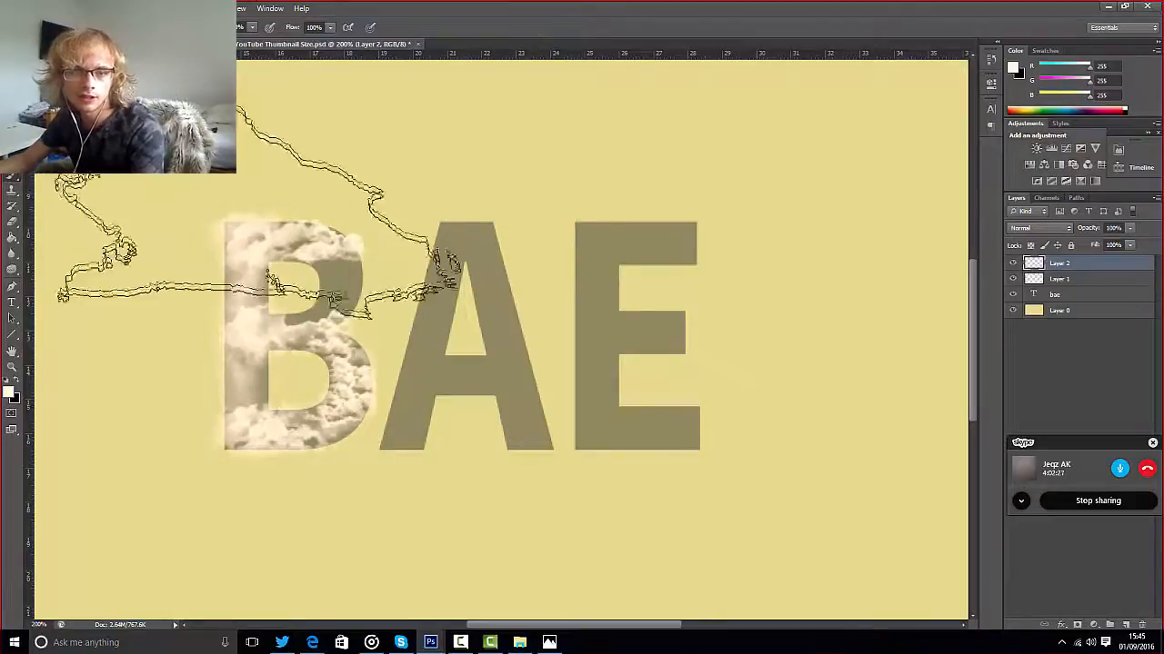
key("bracketleft")
key("bracketleft")
key("bracketleft")
key("bracketleft")
key("bracketleft")
key("bracketleft")
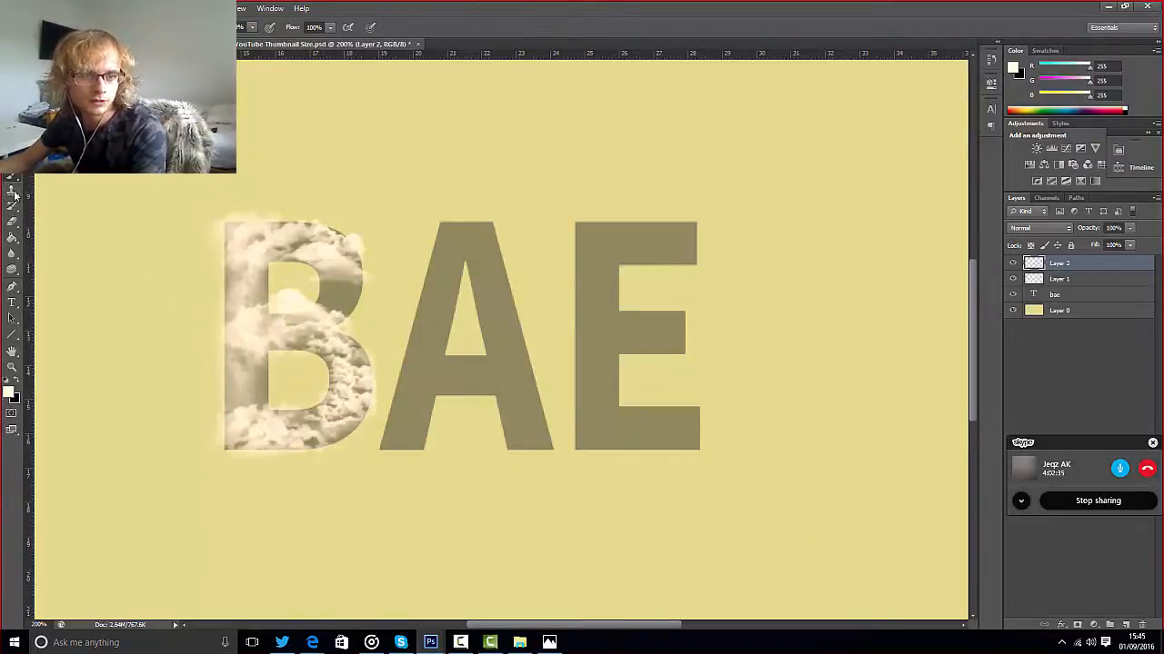
- Erase Layer 2's clouds spilling into the B's upper counter, and check the B with the bae text layer hidden and shown
left_click(11, 221)
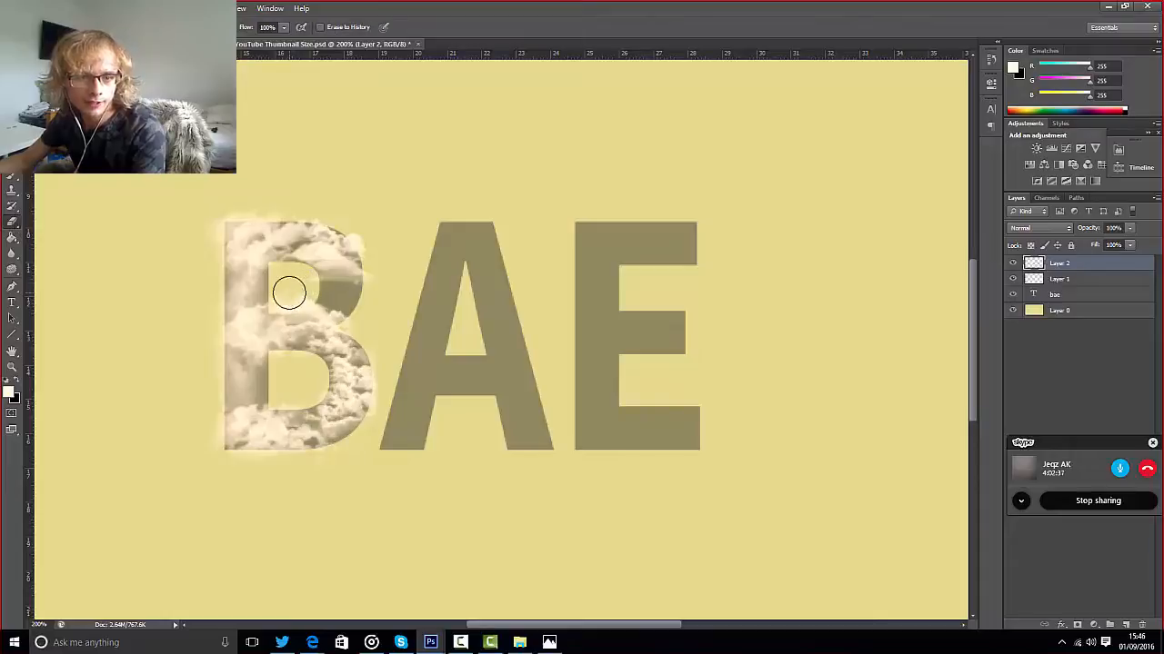
mouse_move(289, 292)
left_mouse_down()
mouse_move(281, 286)
mouse_move(286, 309)
left_mouse_up()
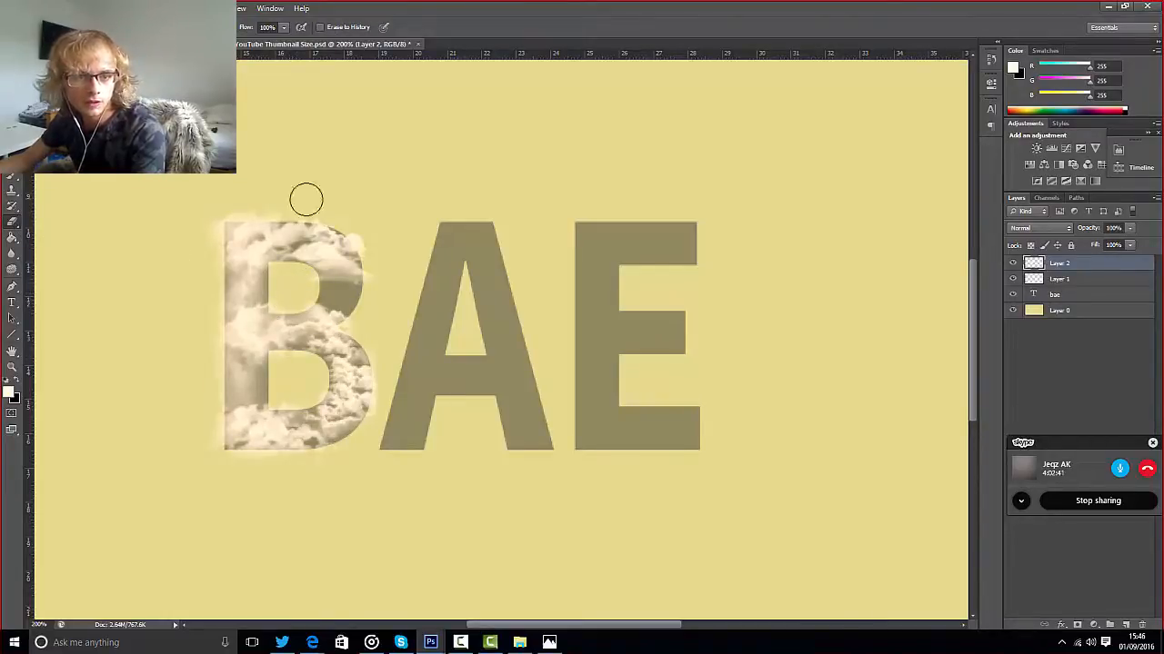
left_click(1045, 279)
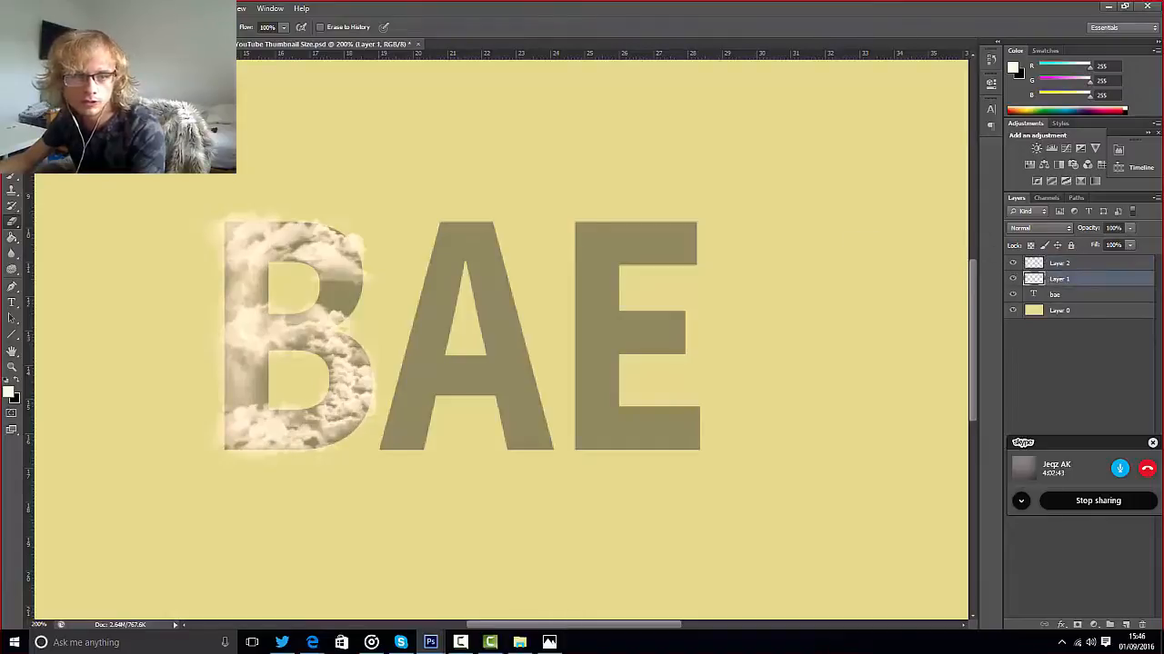
left_click(1049, 265)
left_click(1013, 294)
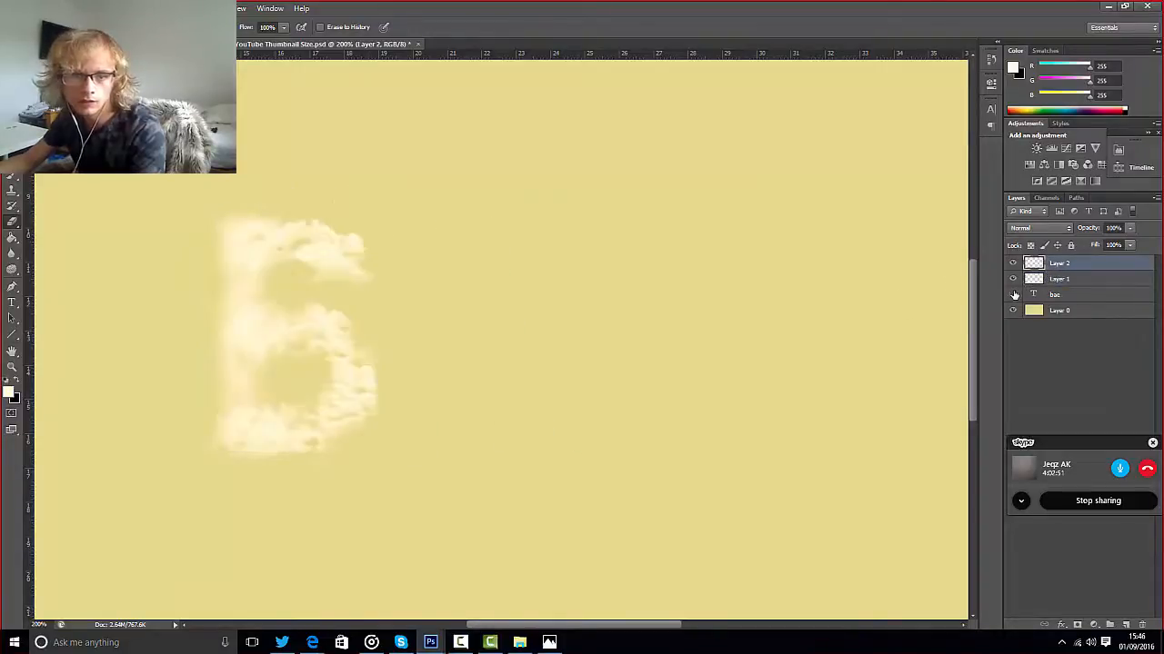
left_click(1014, 295)
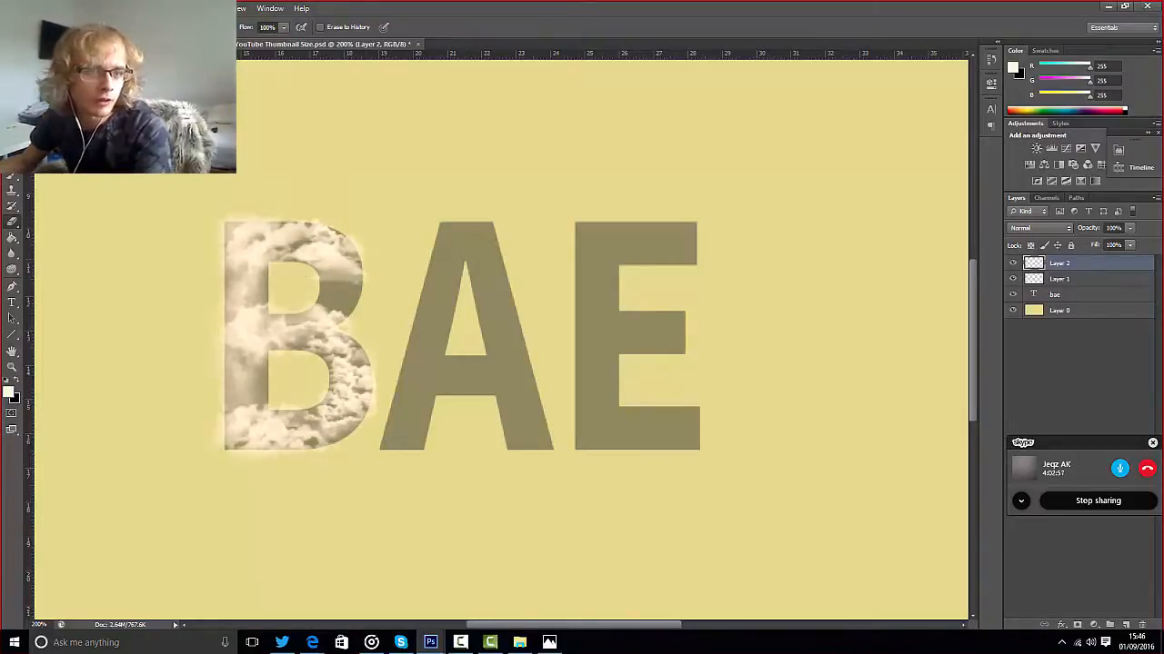
- Choose another cloud brush, shrink it to about the stroke width, and stamp clouds over the B's upper bowl, stem and base on Layer 2
left_click(56, 27)
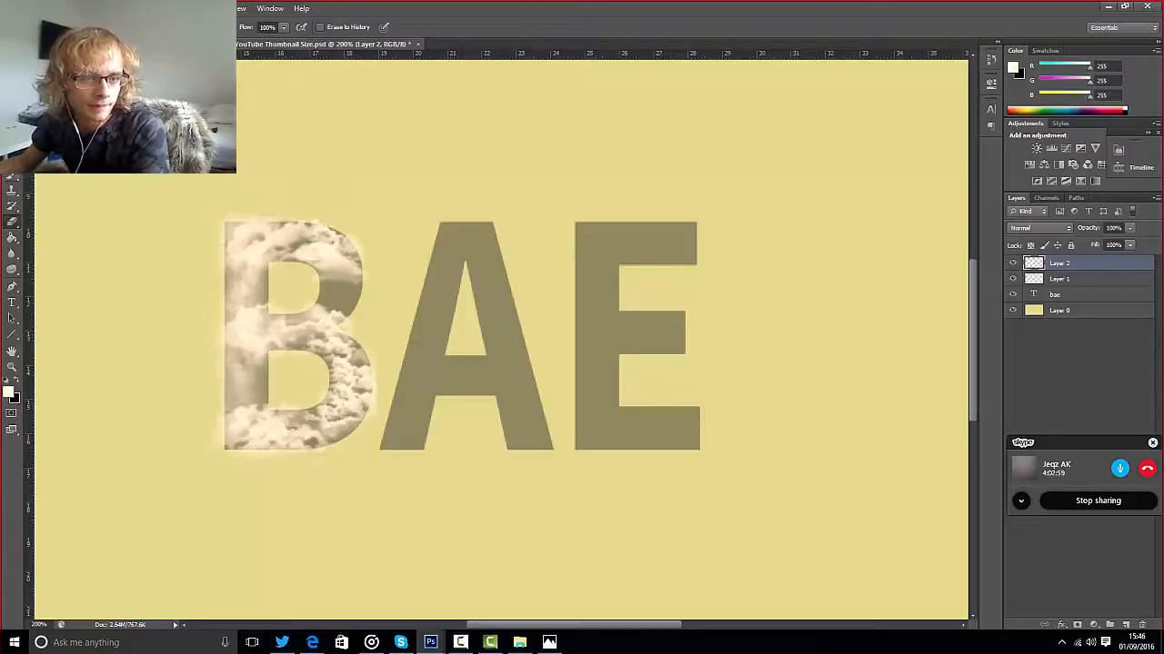
key("w")
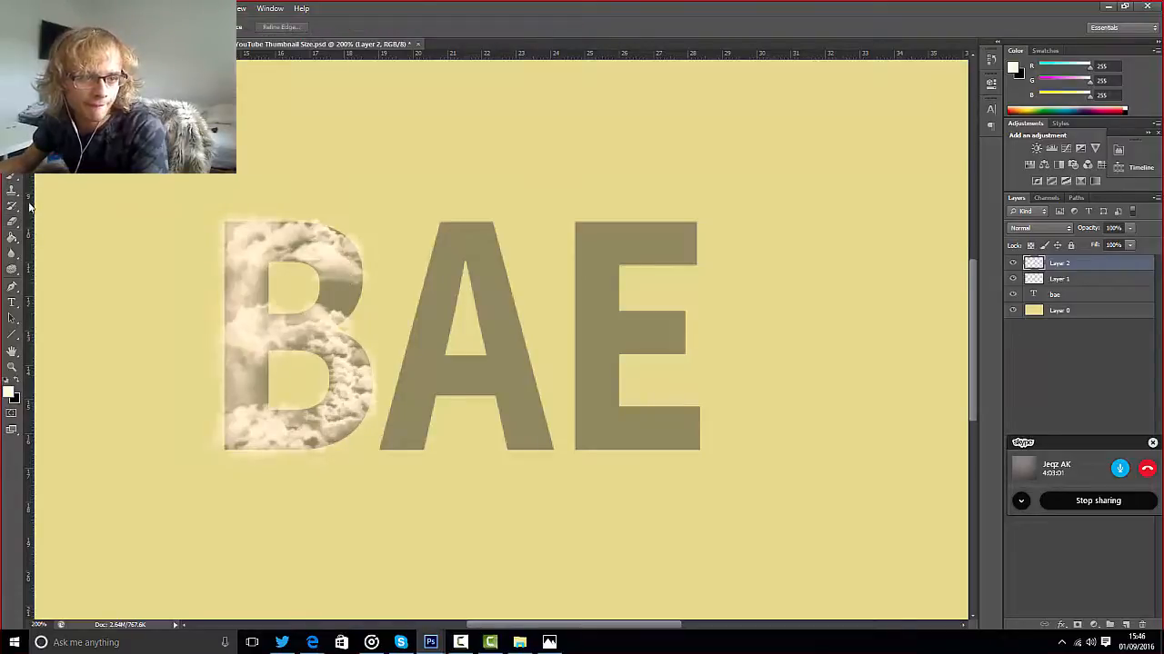
left_click(17, 177)
left_click(56, 26)
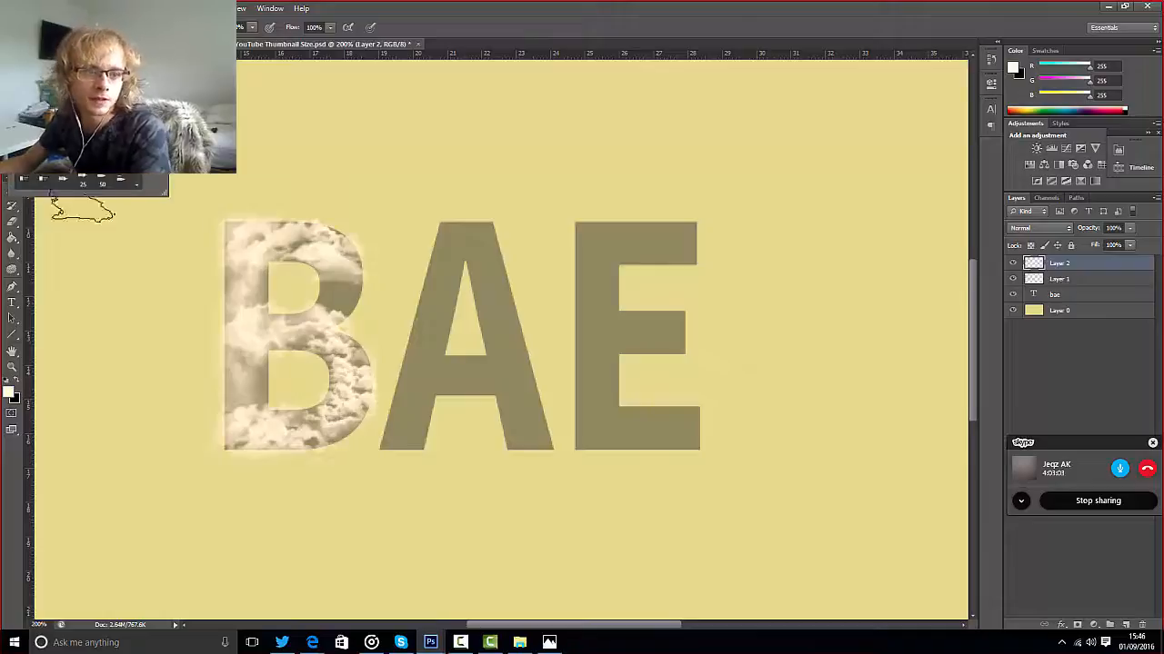
scroll(83, 214, "down", 1)
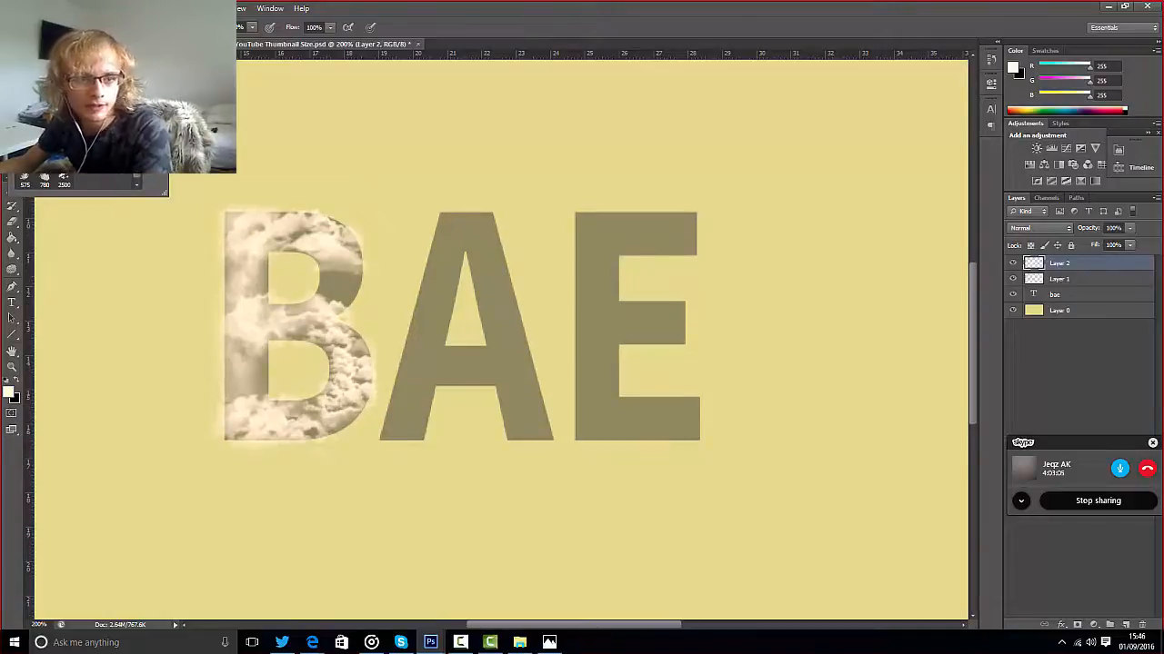
left_click(441, 15)
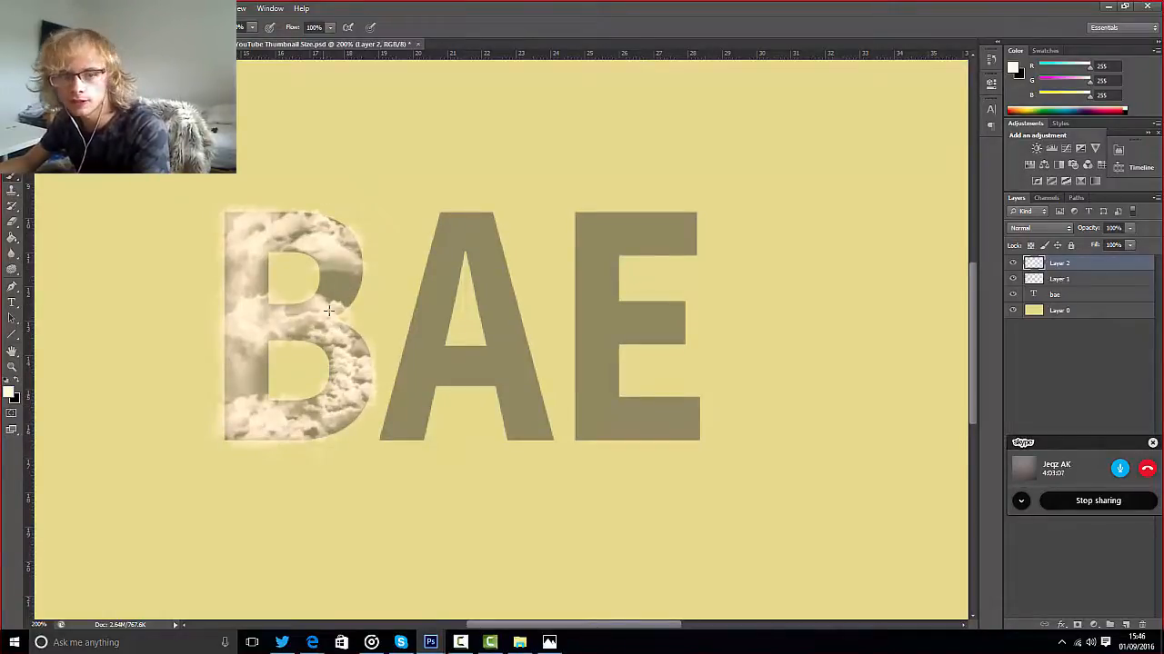
key("[")
key("[")
key("[")
key("[")
key("[")
key("[")
key("[")
key("[")
key("[")
key("[")
key("[")
key("[")
key("[")
key("[")
key("[")
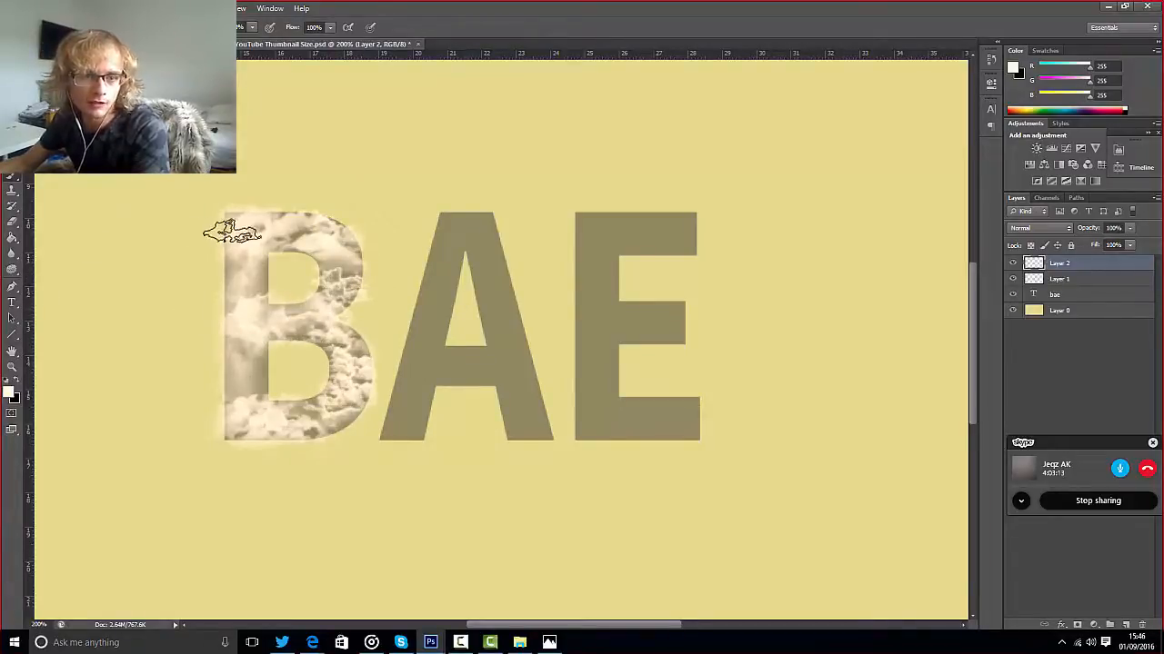
left_click(241, 223)
left_click(238, 353)
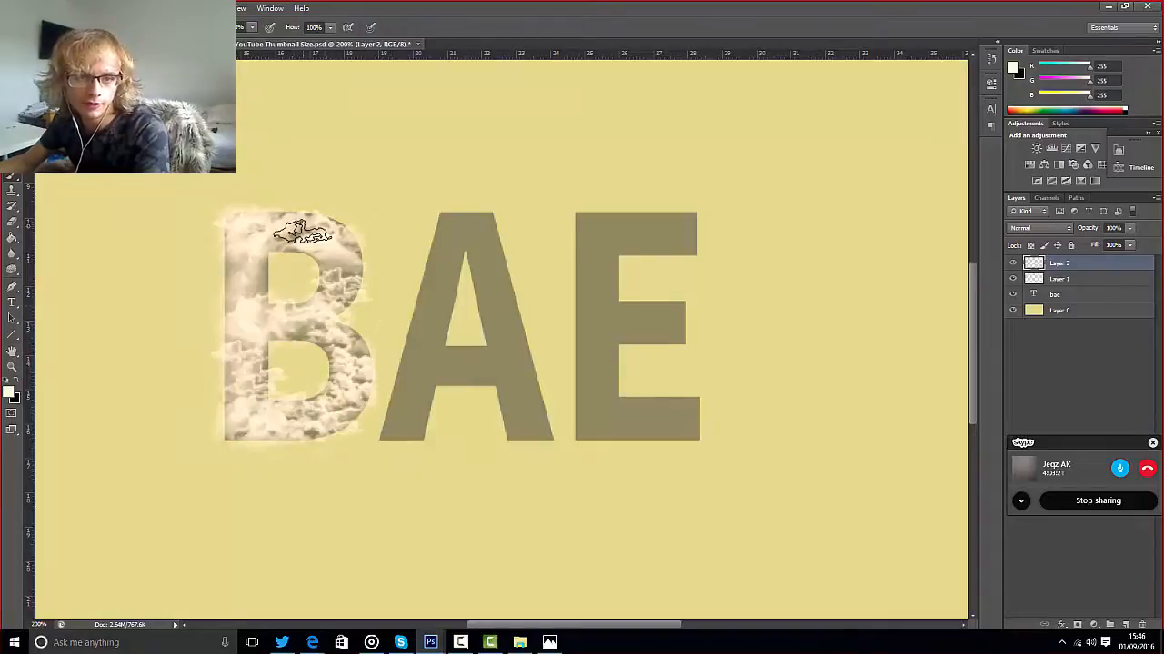
- Compare the B with the bae text layer hidden and shown, and erase the new cloud overhang in the upper counter
left_click(1012, 296)
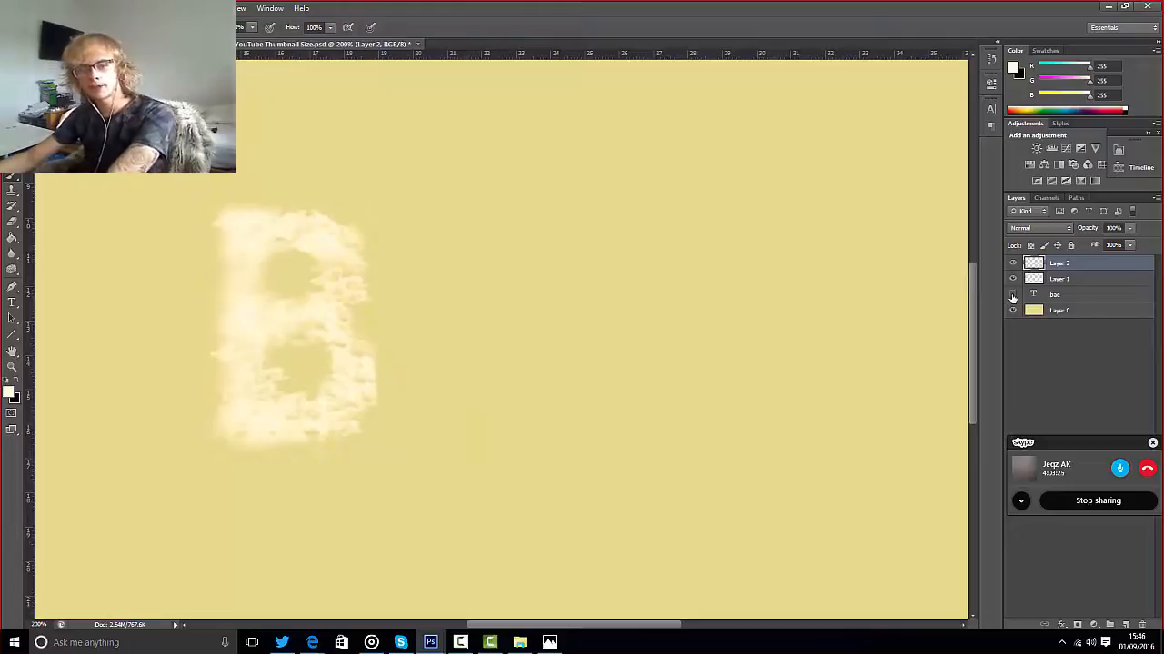
left_click(1012, 296)
left_click(1012, 296)
left_click(1012, 295)
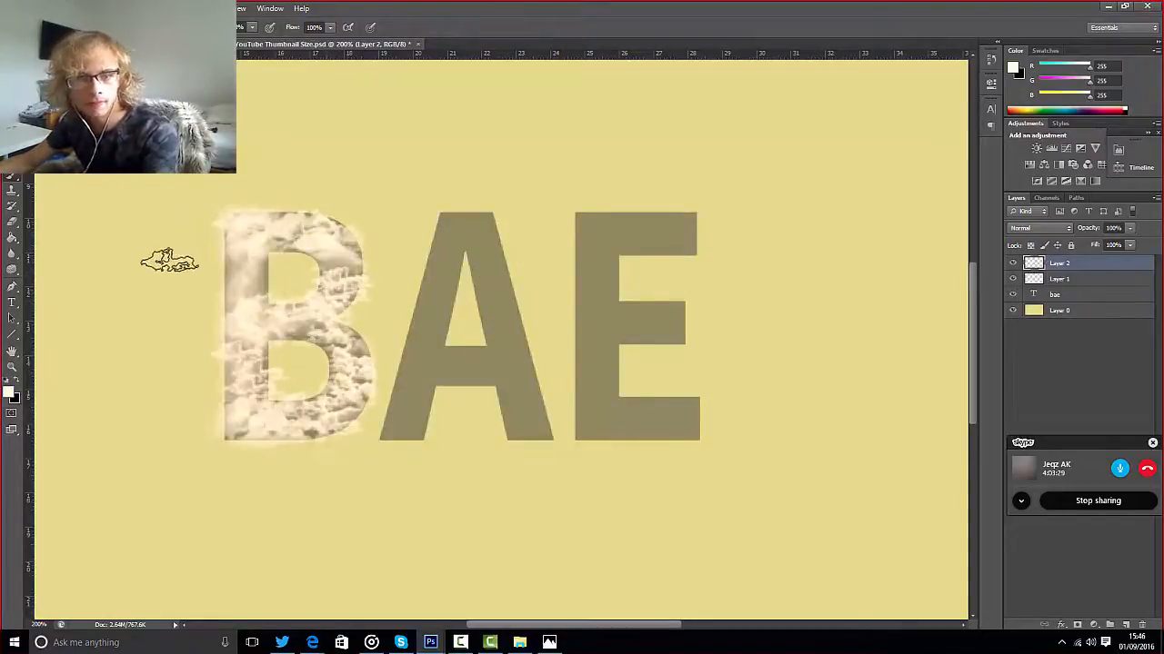
left_click(12, 221)
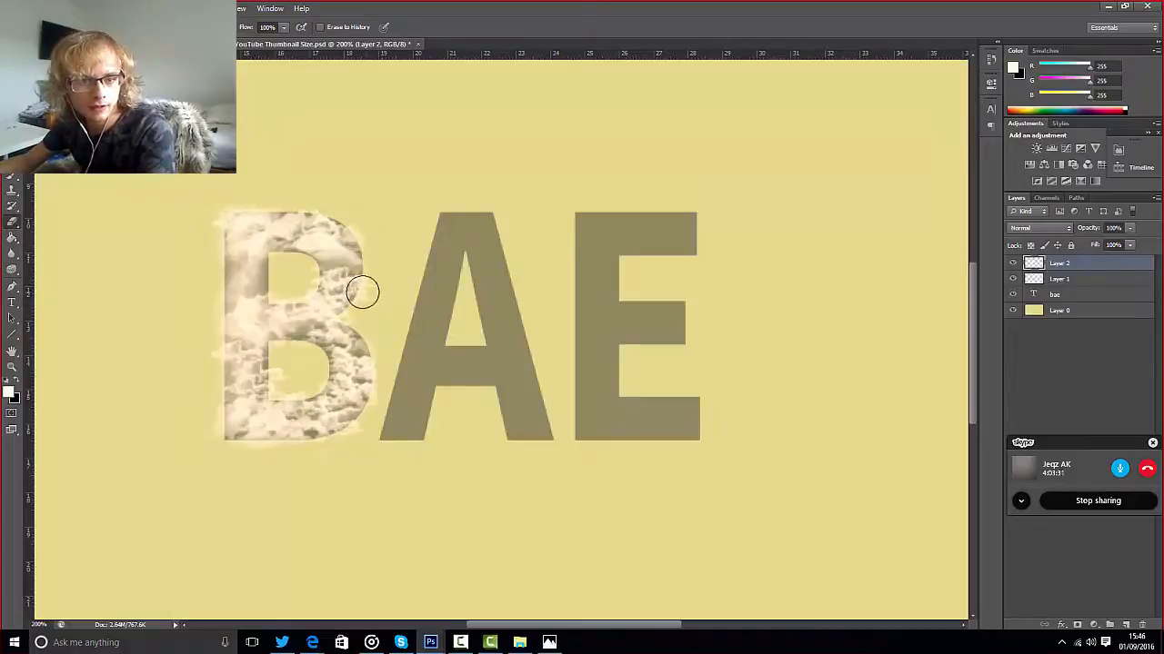
mouse_move(271, 282)
left_mouse_down()
mouse_move(294, 273)
mouse_move(301, 289)
left_mouse_up()
- Merge Layer 1 and Layer 2 into one layer and rename it b
key("ctrl+minus")
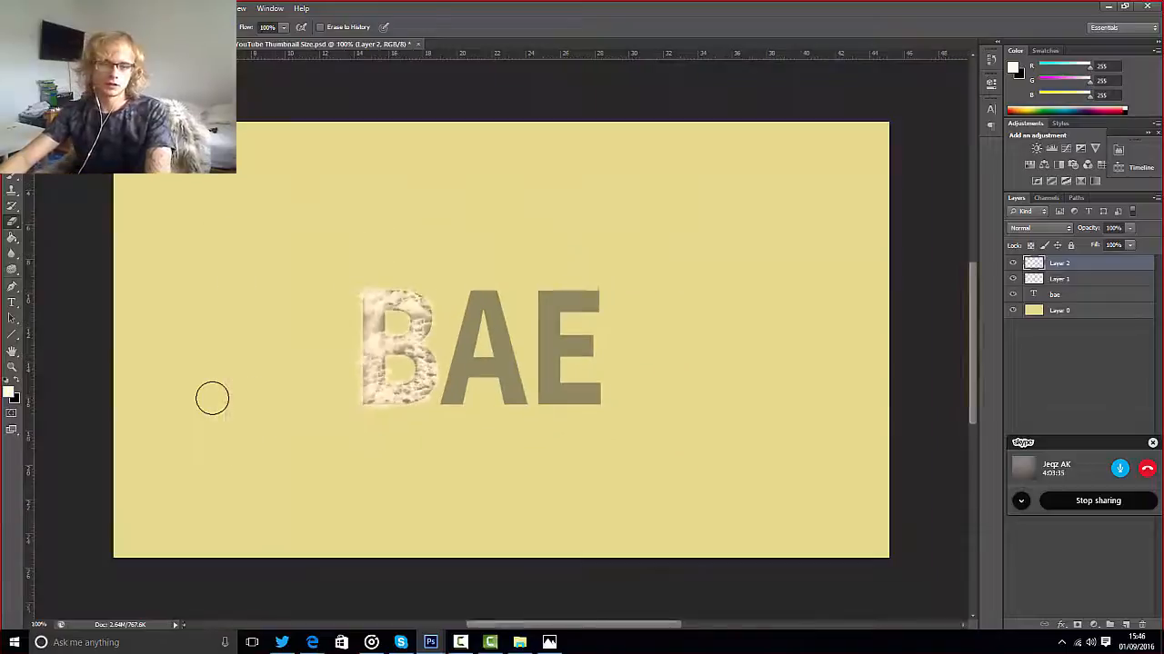
left_click(1050, 281, "shift")
key("ctrl+e")
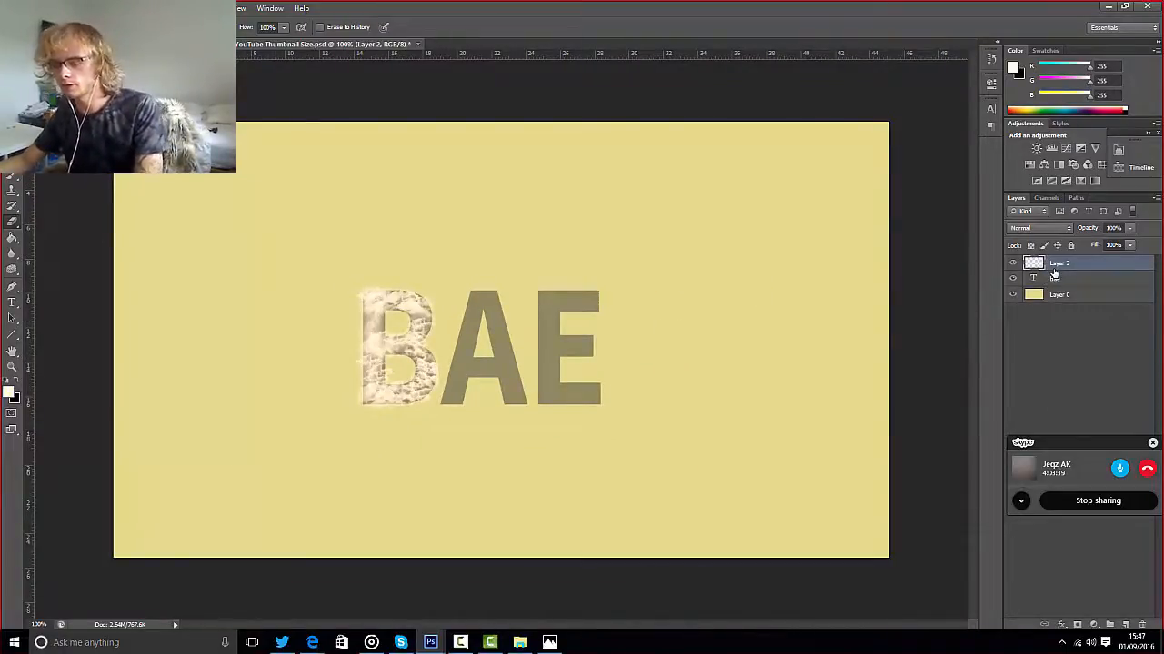
double_click(1057, 263)
type("b")
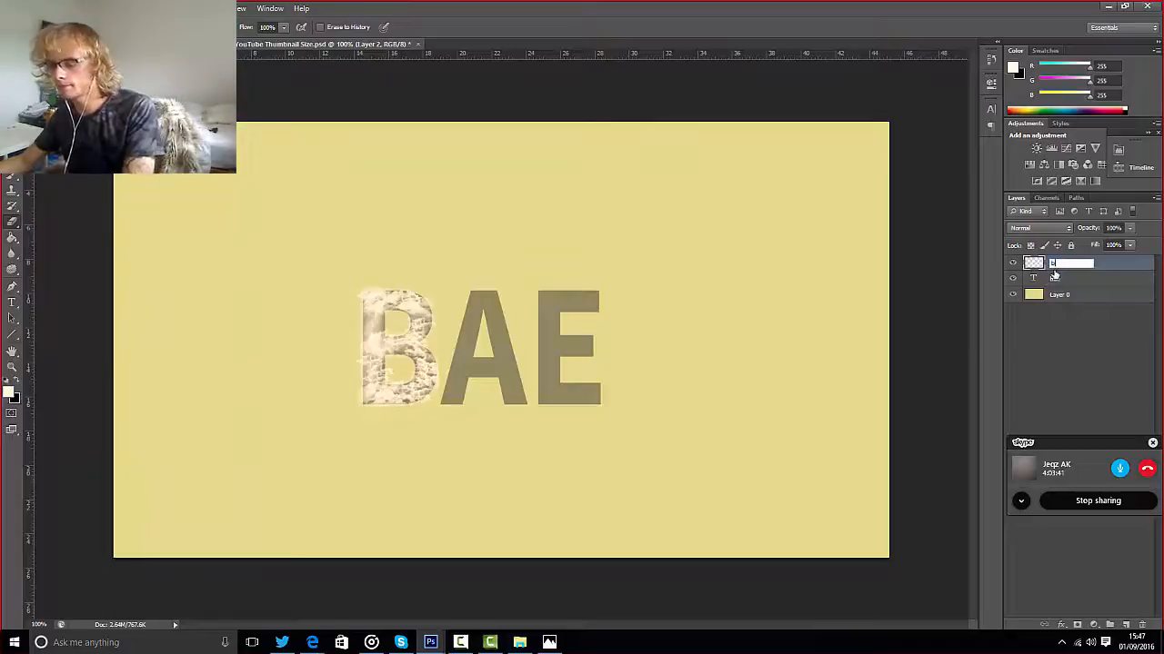
key("Return")
key("super")
- Check the B against the bae text layer, hide layer b, and add a new empty layer above it
left_click(1010, 280)
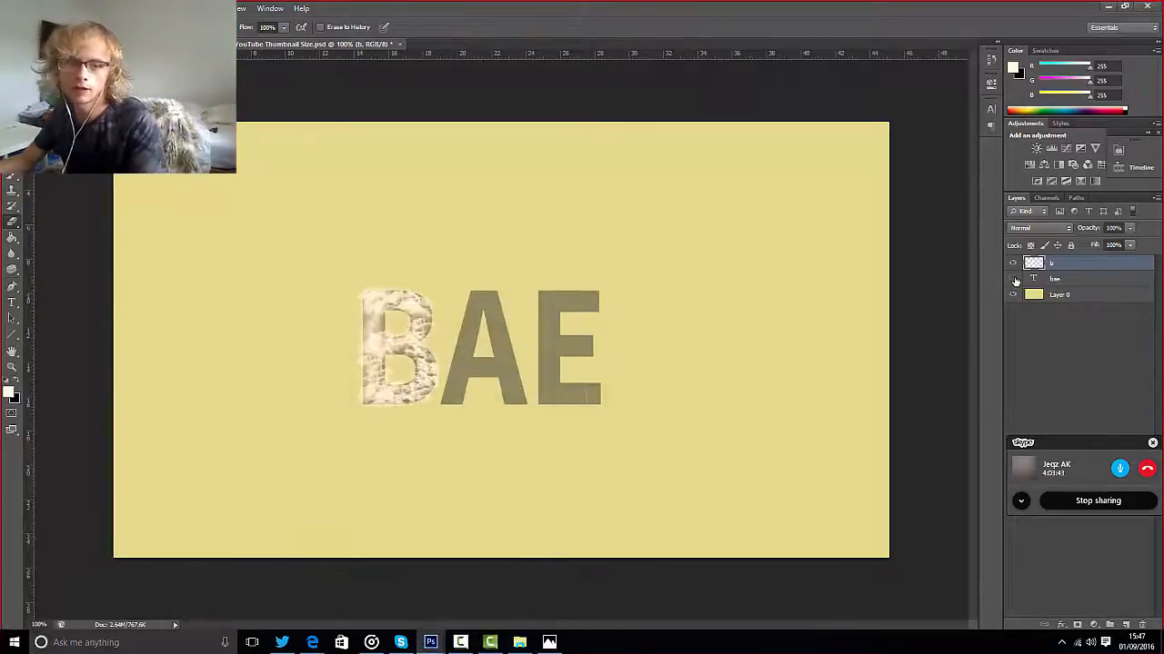
left_click(1013, 280)
left_click(1015, 280)
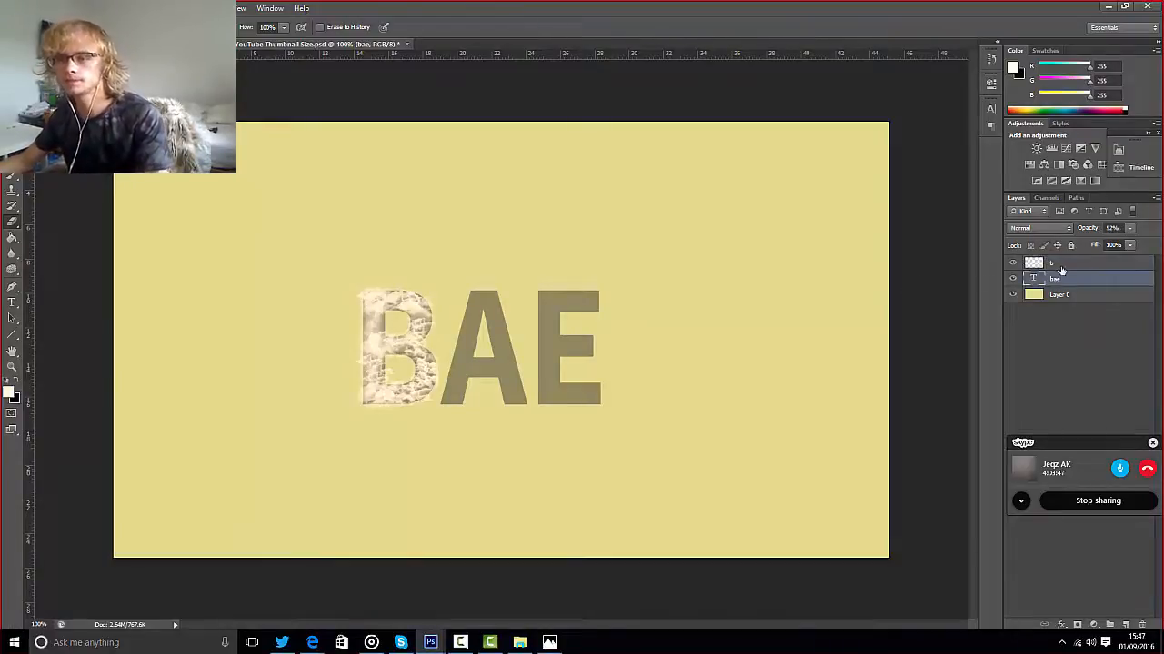
left_click(1014, 264)
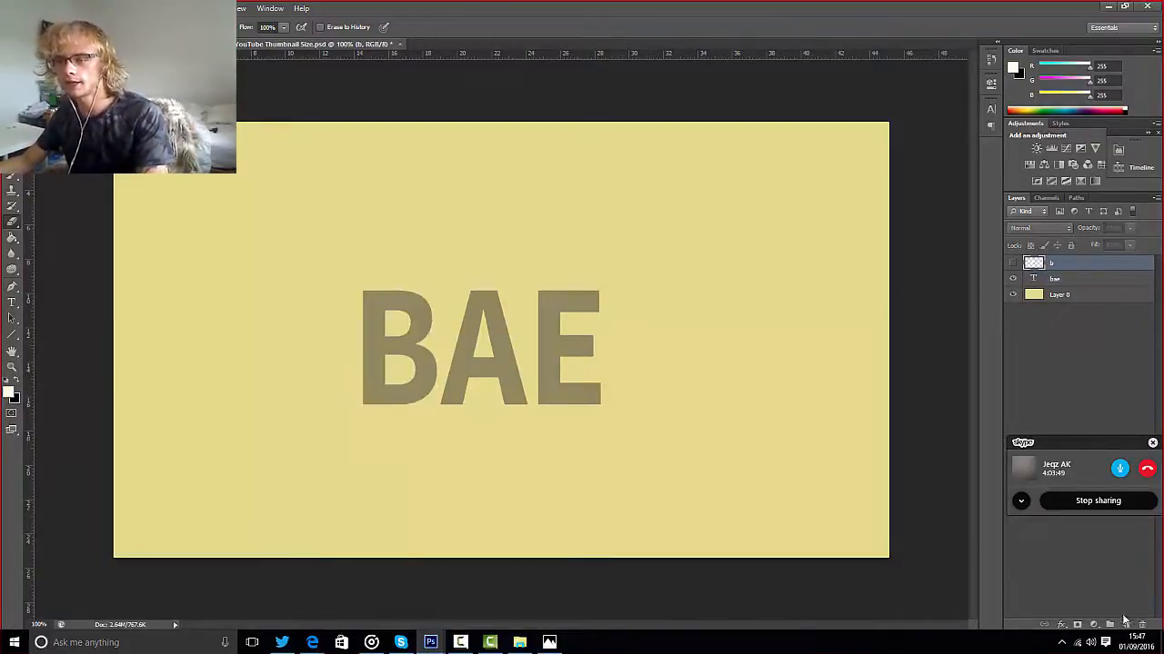
left_click(1125, 625)
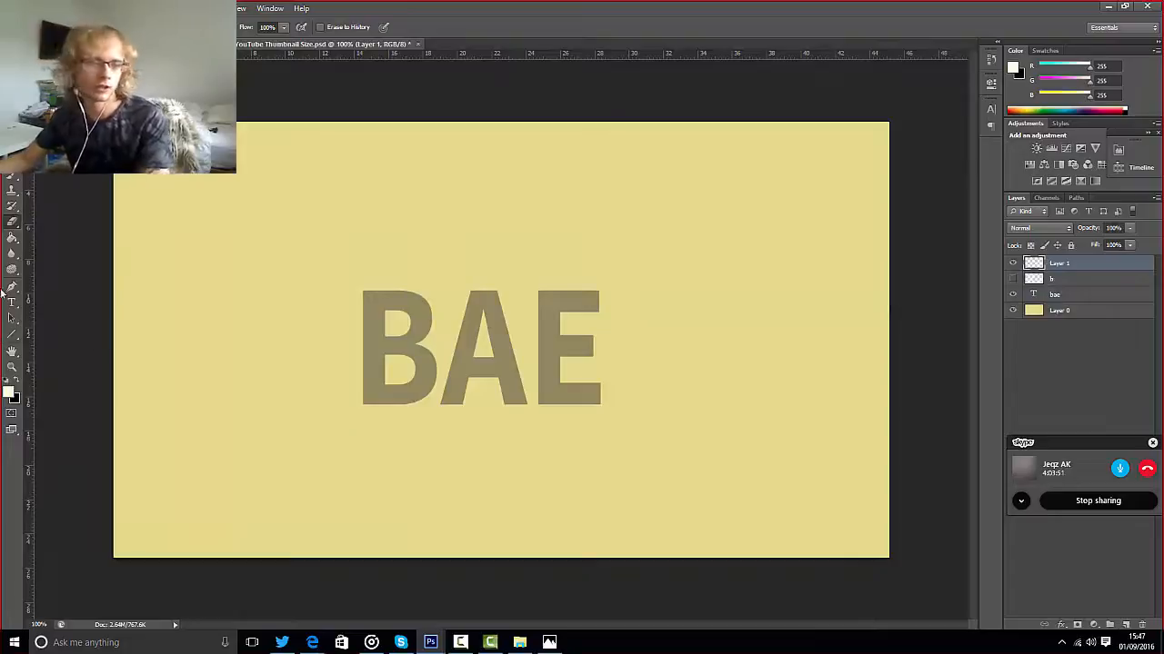
- With the Brush tool, stamp clouds across the A's crossbar on the new Layer 1
left_click(12, 175)
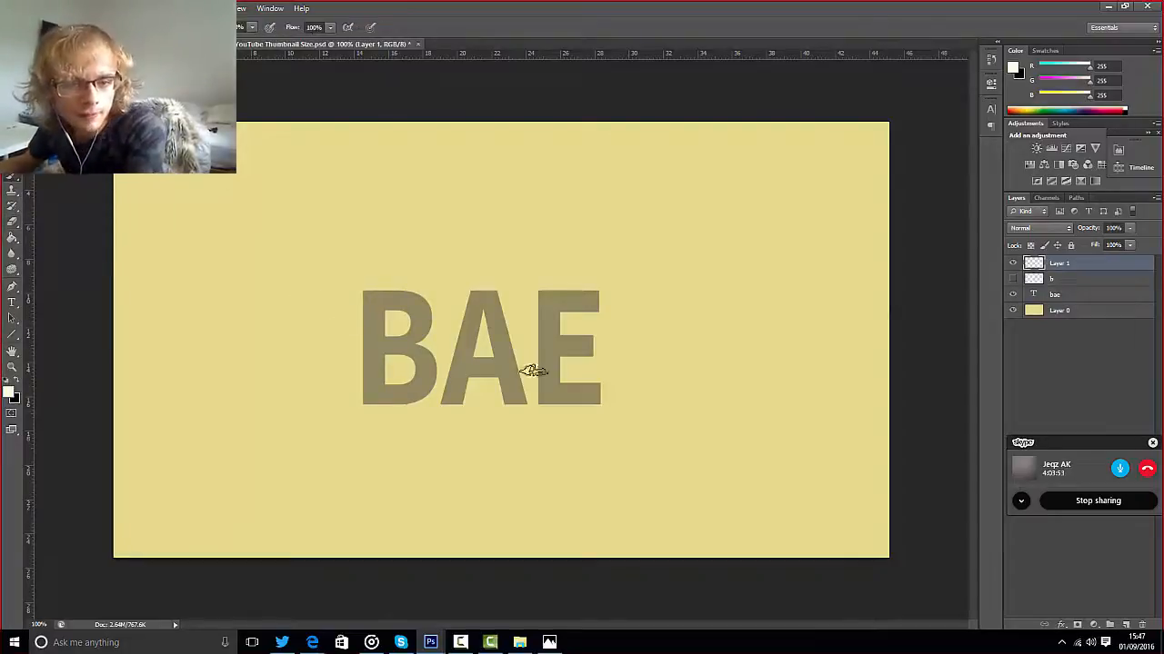
mouse_move(482, 296)
left_mouse_down()
mouse_move(470, 293)
mouse_move(509, 300)
left_mouse_up()
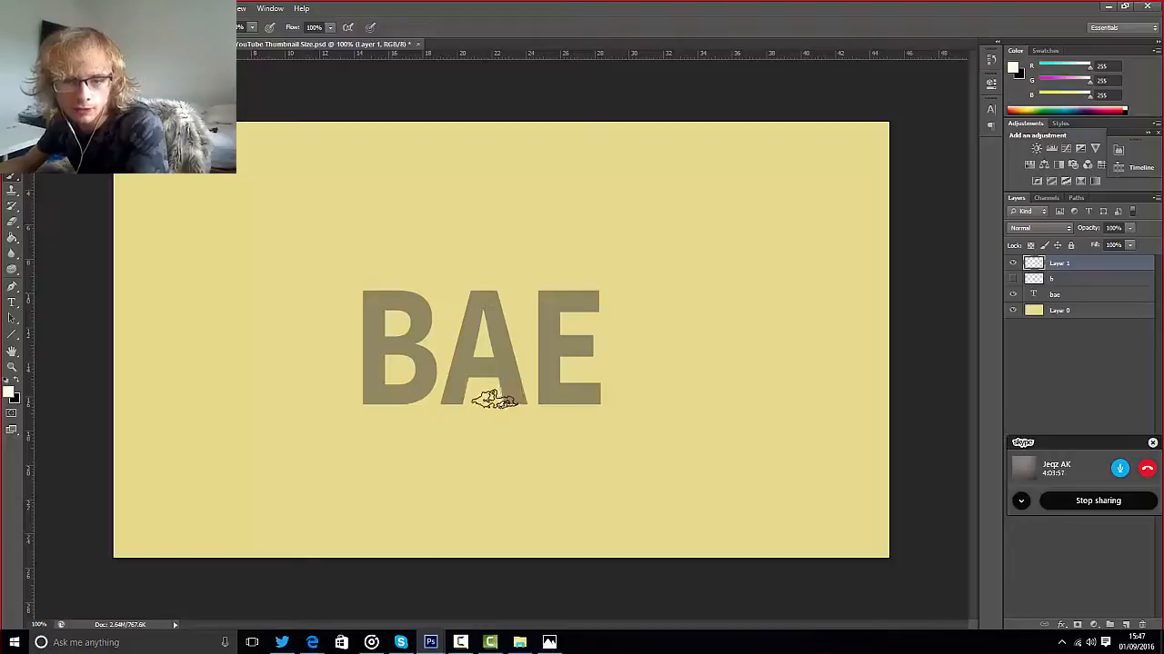
mouse_move(483, 368)
left_mouse_down()
mouse_move(506, 384)
mouse_move(495, 364)
mouse_move(501, 384)
mouse_move(509, 375)
left_mouse_up()
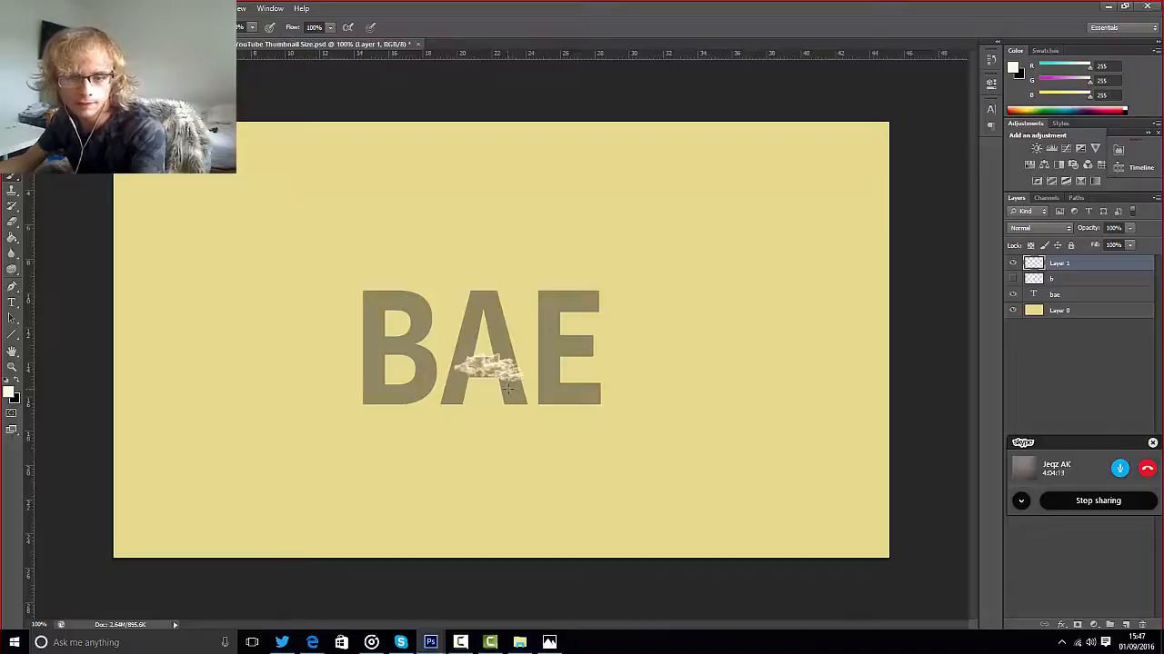
- Shrink the cloud brush to about the width of the A's apex and stamp a cloud there on Layer 1
key("bracketleft")
key("bracketleft")
key("bracketleft")
key("bracketleft")
key("bracketleft")
key("bracketleft")
key("bracketleft")
key("bracketleft")
key("bracketleft")
key("bracketleft")
key("bracketleft")
key("bracketleft")
key("bracketleft")
key("bracketleft")
key("bracketleft")
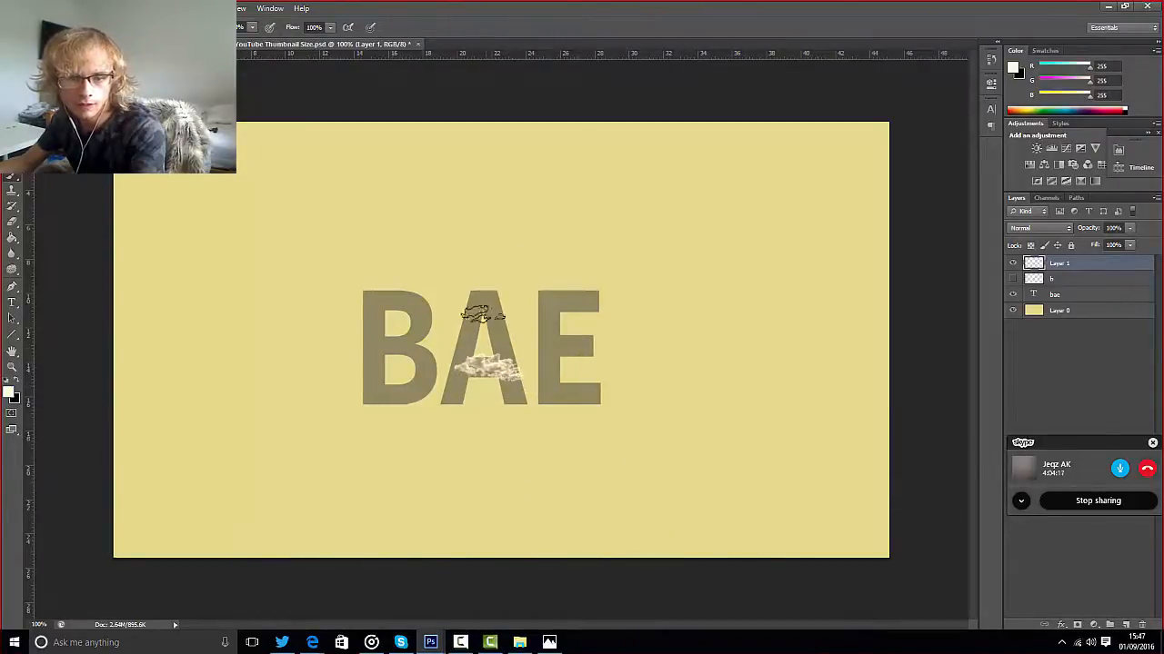
left_click(484, 300)
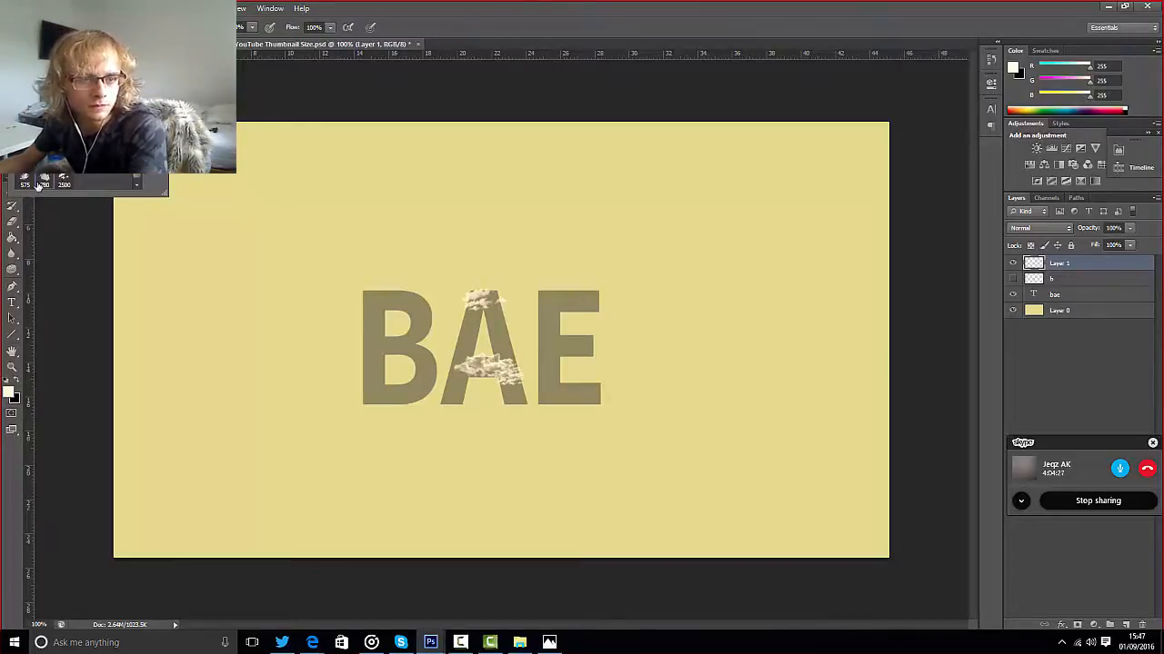
- Choose a different cloud brush, shrink it, and stamp clouds on the A's apex and left foot on Layer 1
left_click(38, 186)
left_click(454, 24)
key("bracketleft")
key("bracketleft")
key("bracketleft")
key("bracketleft")
key("bracketleft")
key("bracketleft")
key("bracketleft")
key("bracketleft")
key("bracketleft")
key("bracketleft")
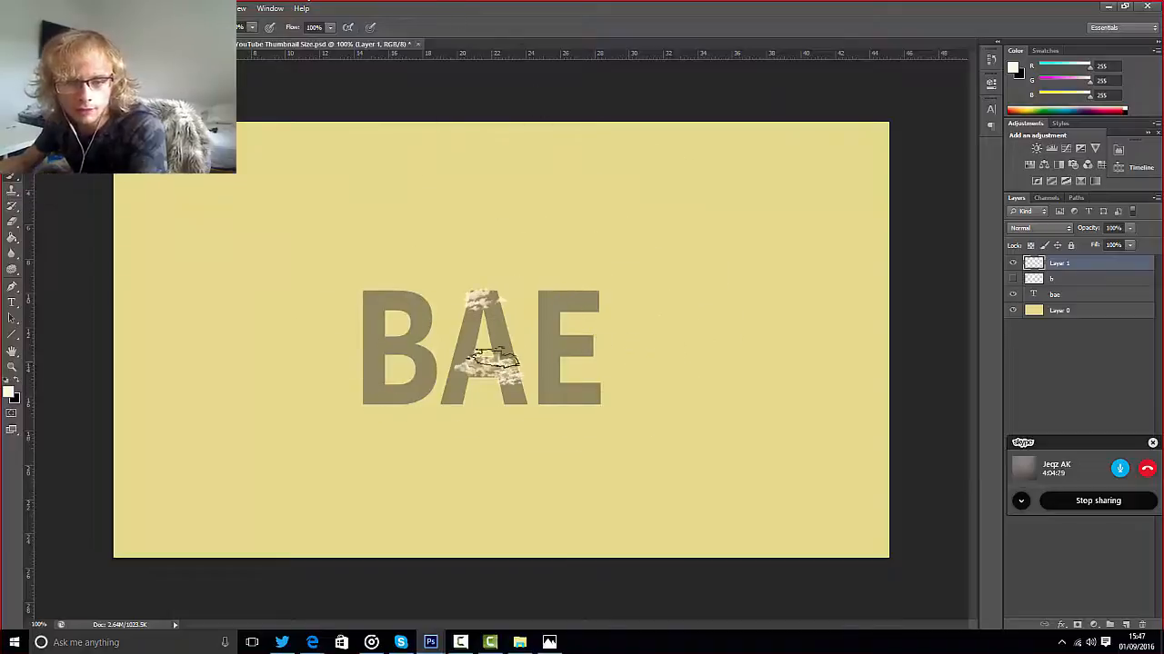
left_click(488, 295)
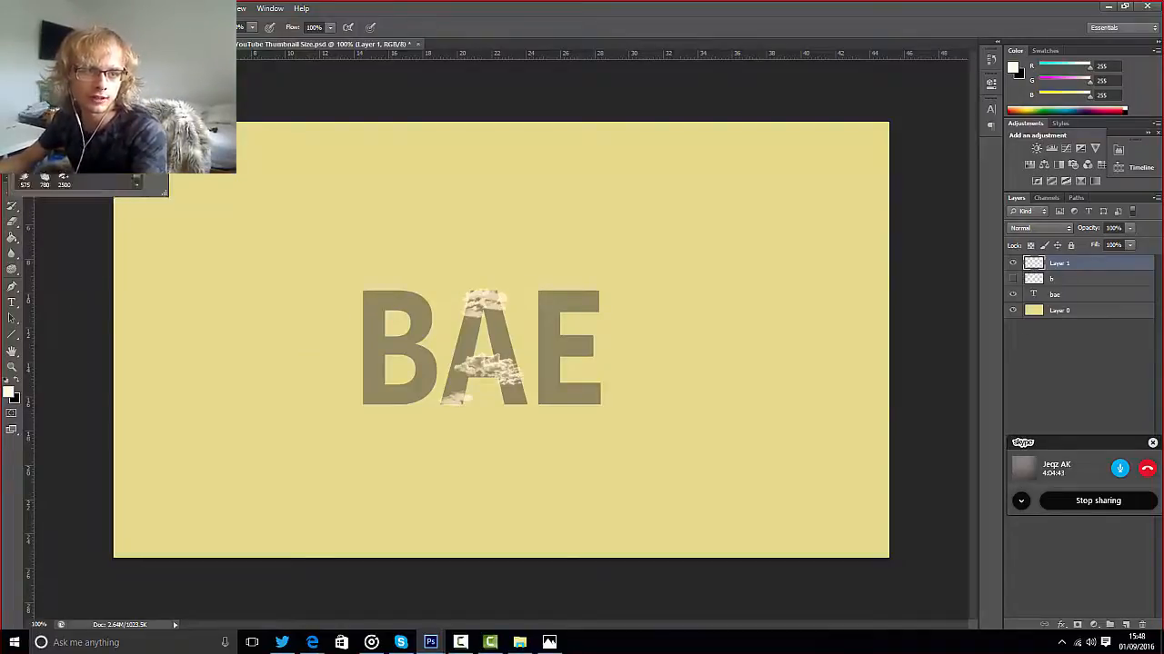
- Stamp puffy clouds just below the A's apex and on its right foot on Layer 1
left_click(561, 33)
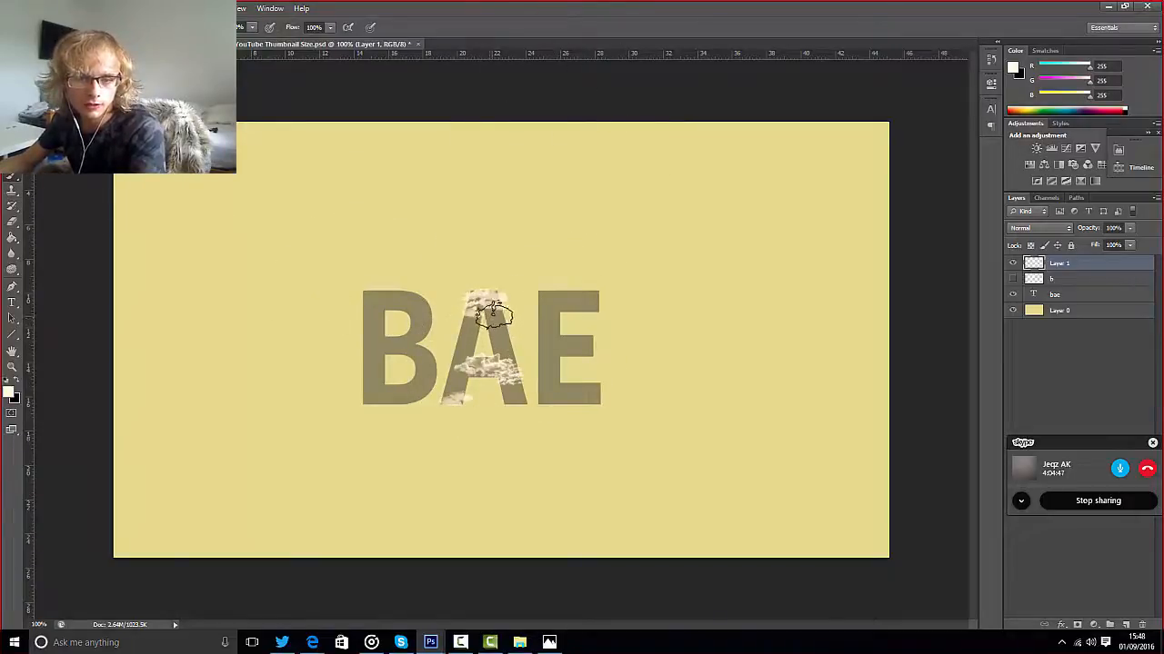
left_click(493, 314)
left_click_drag(491, 376, 526, 411)
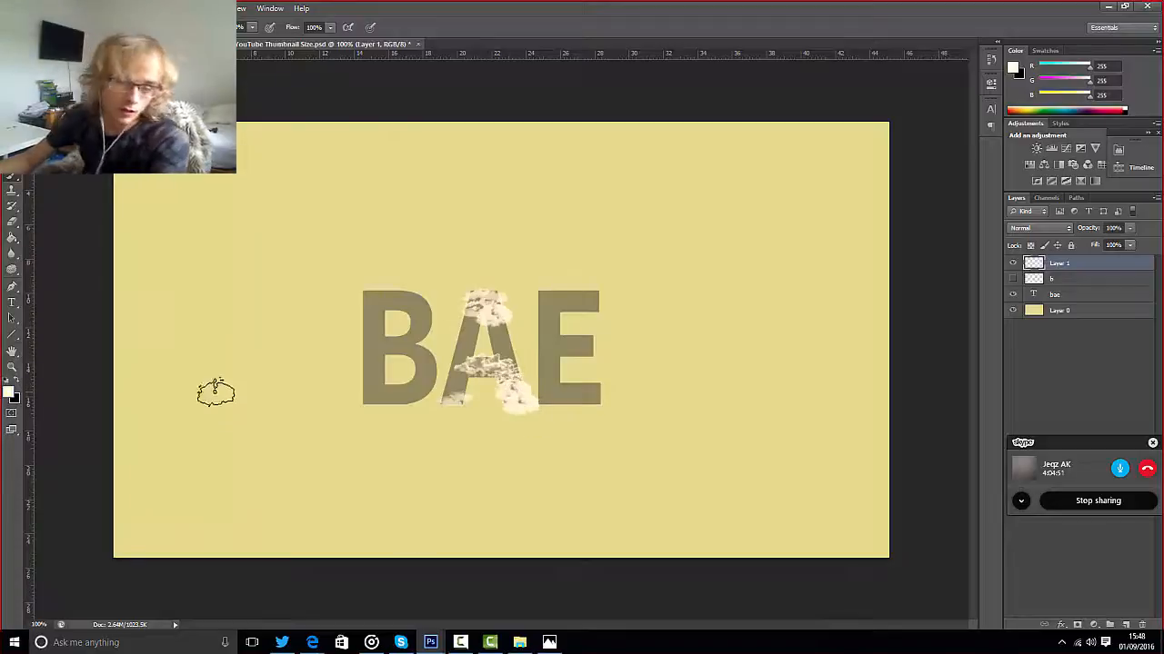
- Choose another cloud brush, shrink it to about the stroke width, and stamp clouds down the A's right leg
left_click(60, 27)
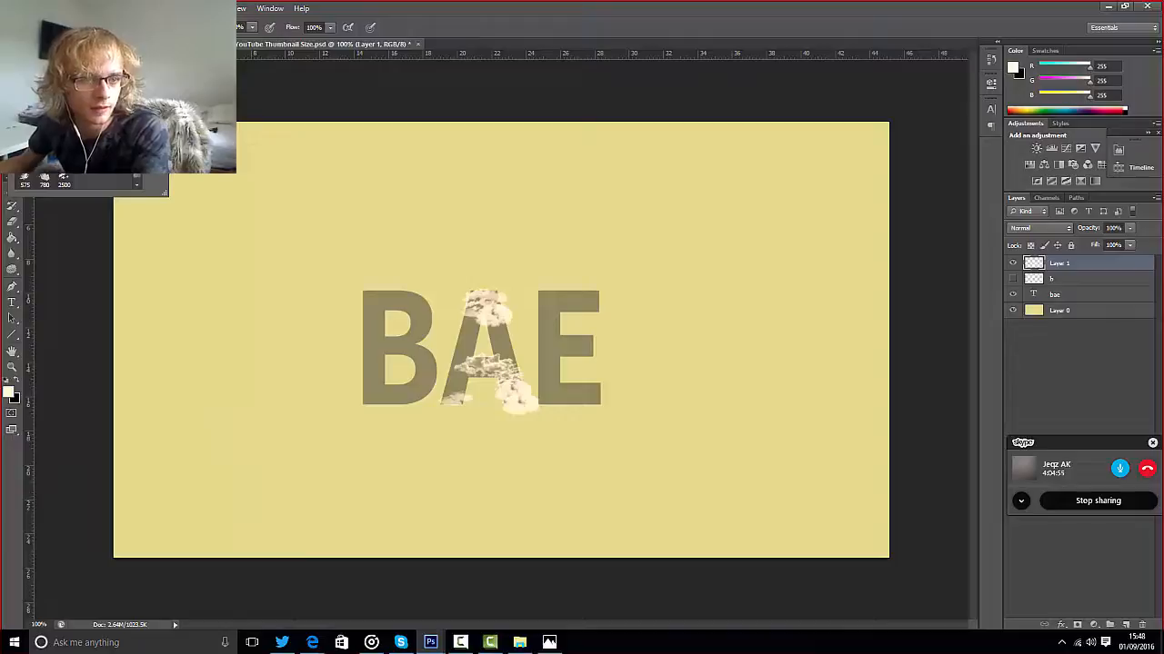
double_click(64, 178)
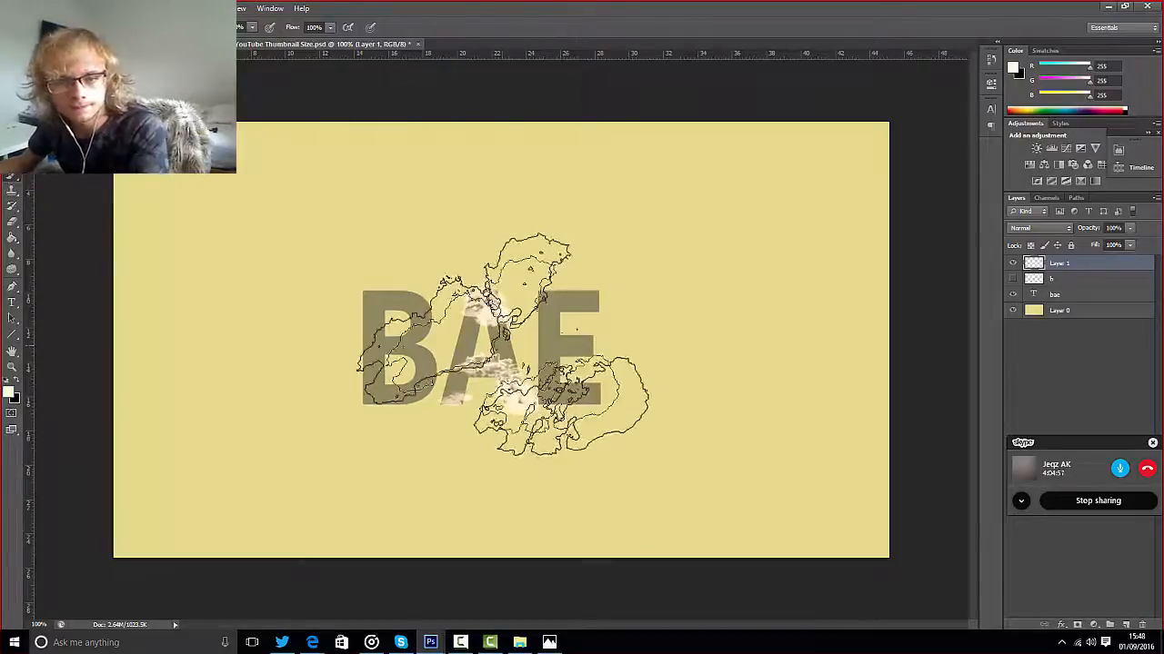
key("[")
key("[")
key("[")
key("[")
key("[")
key("[")
key("[")
key("[")
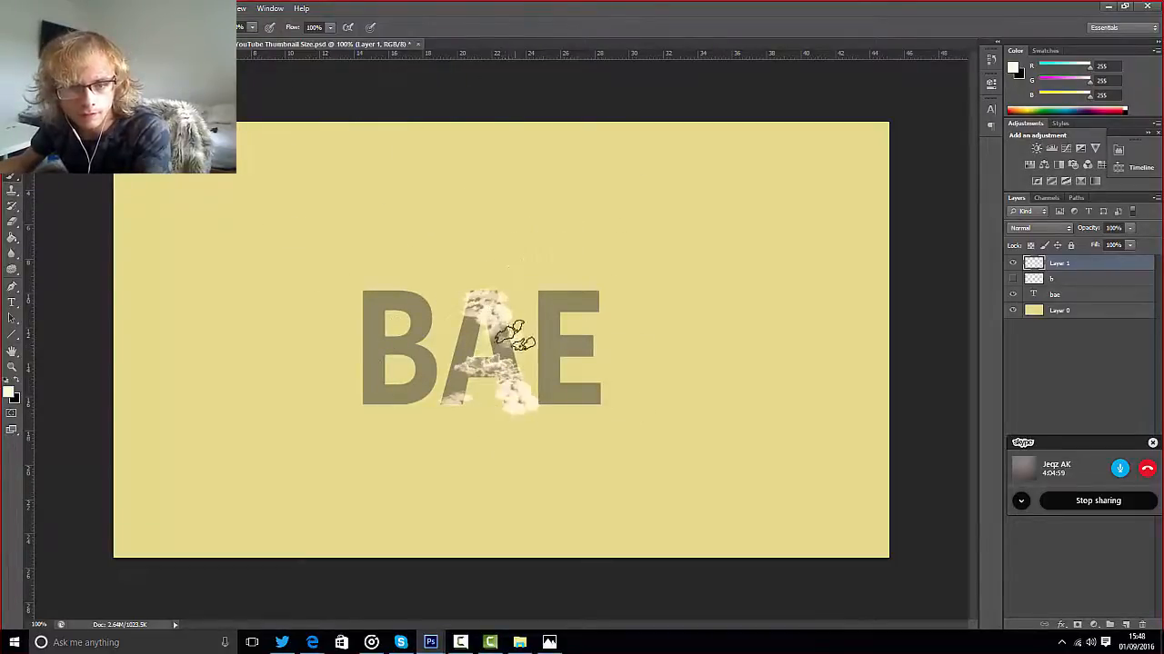
left_click(521, 331)
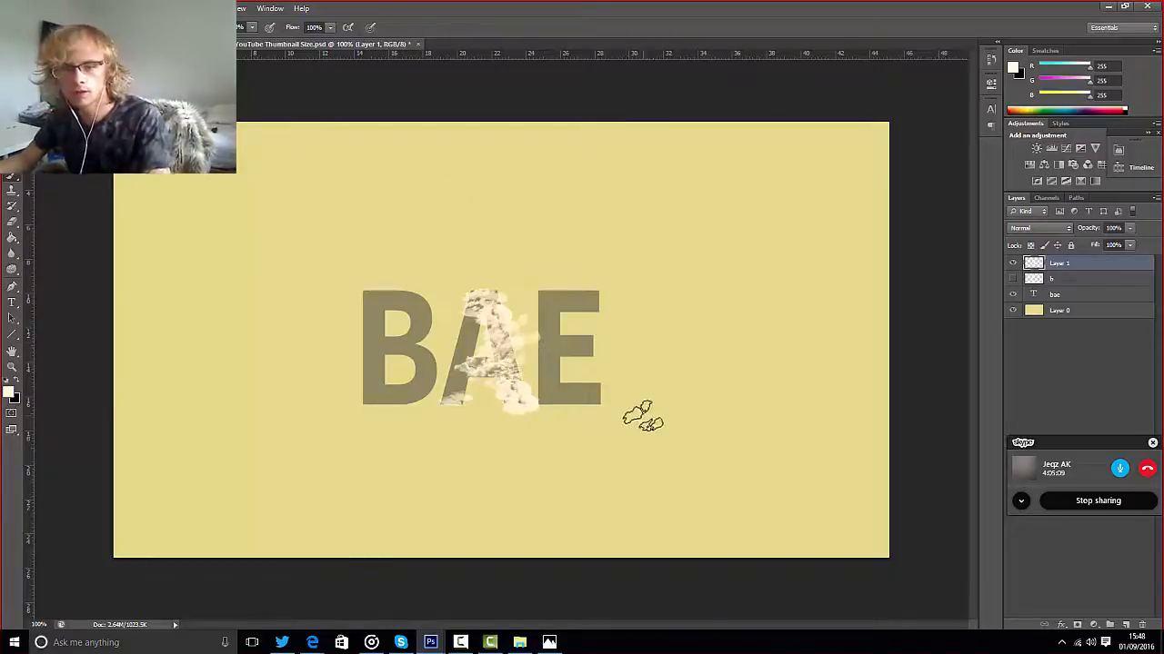
- Erase the excess cloud around the A's right foot and leg on Layer 1, checking it against the bae text
left_click(13, 222)
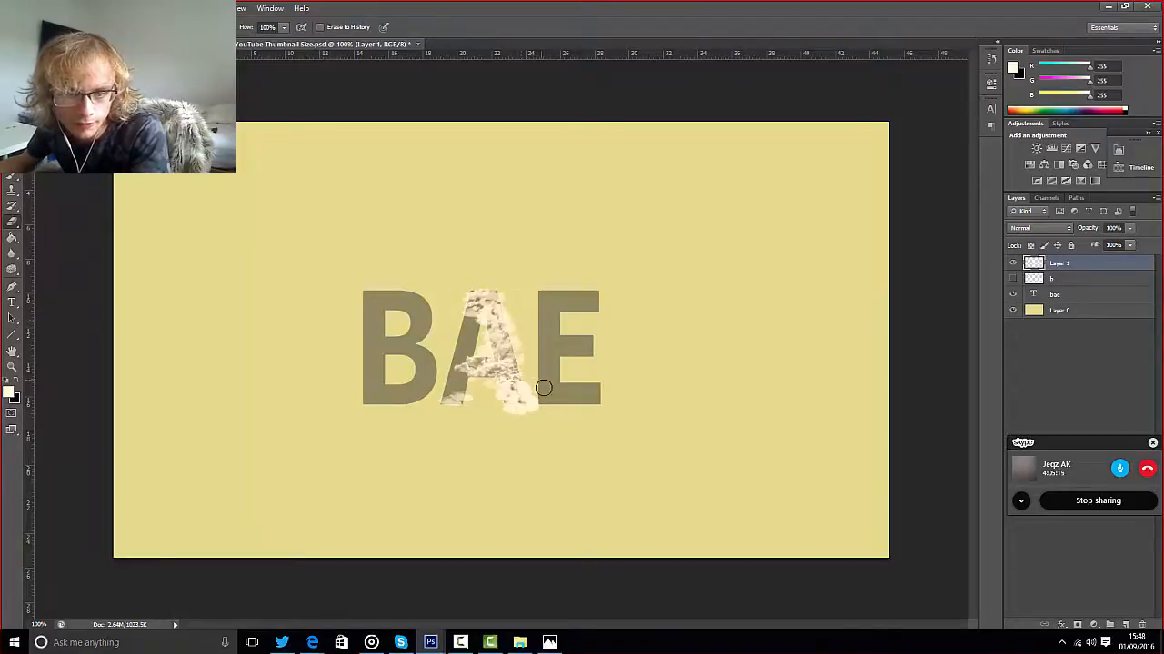
mouse_move(539, 399)
left_mouse_down()
mouse_move(532, 382)
mouse_move(533, 416)
mouse_move(495, 409)
left_mouse_up()
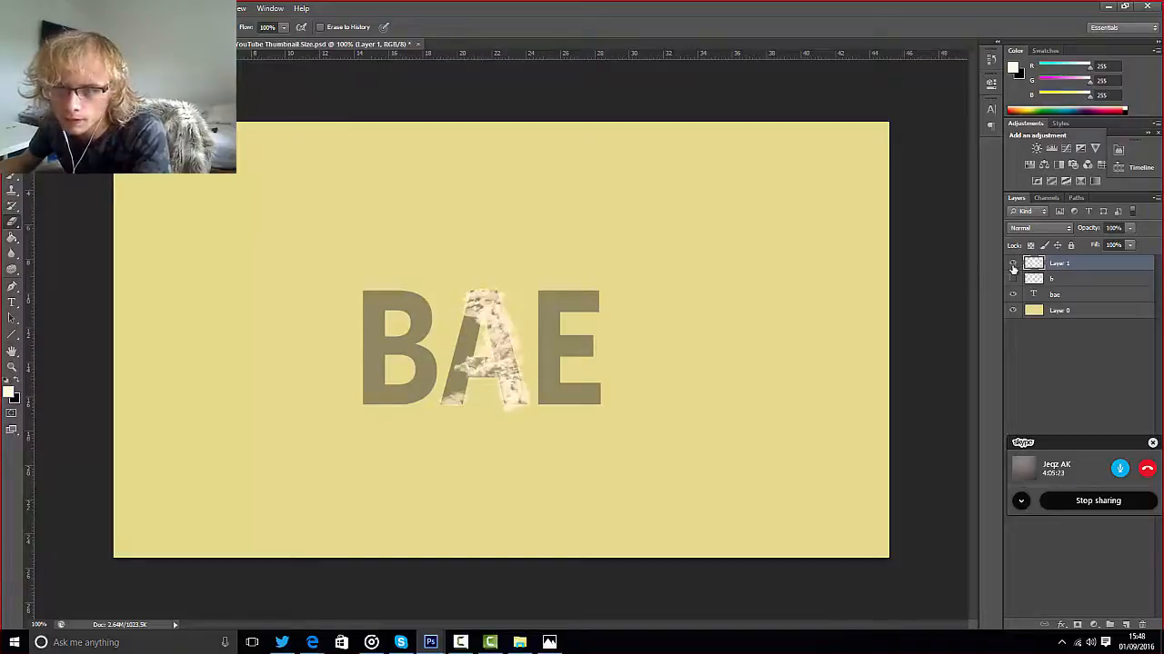
left_click(1013, 295)
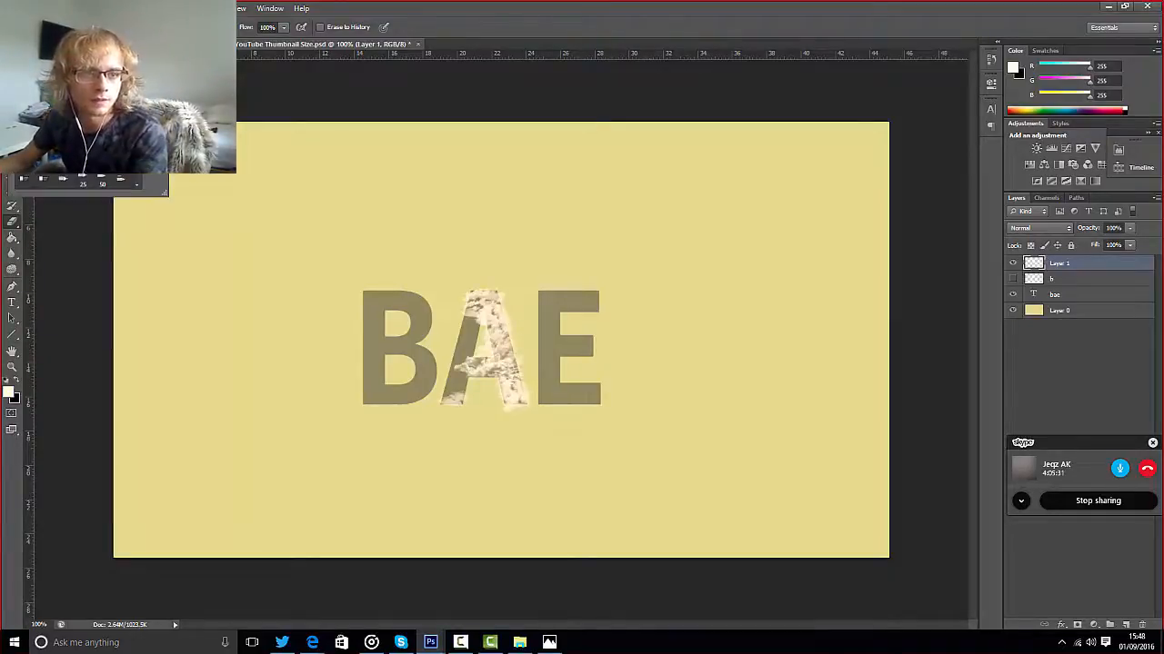
left_click(263, 61)
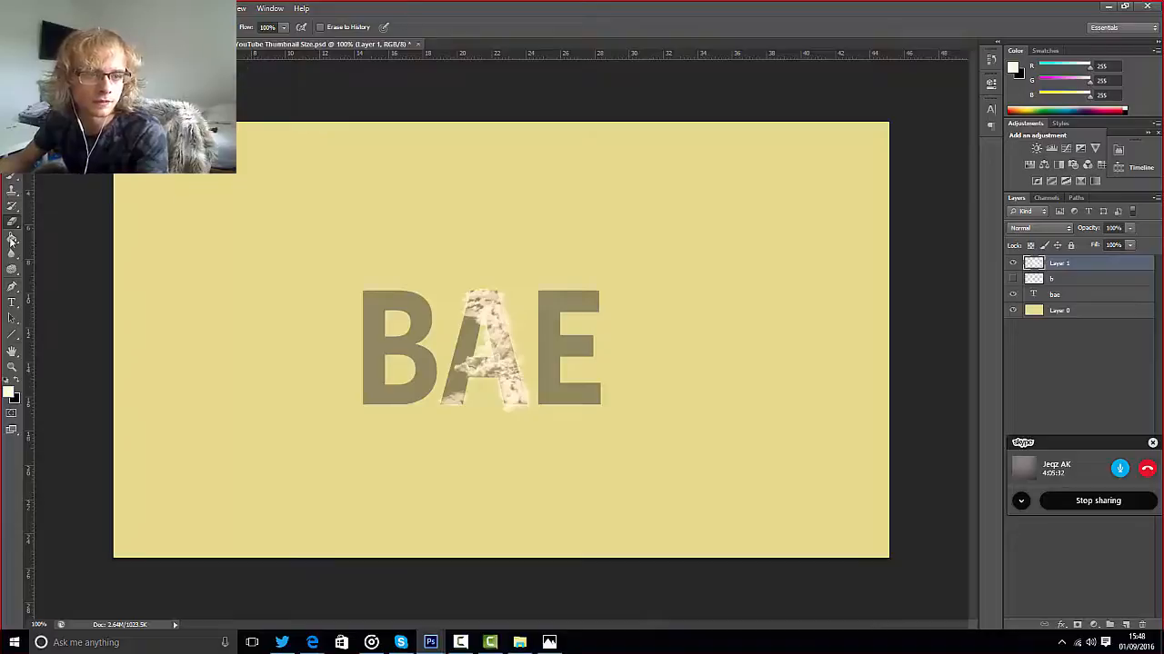
- With the Brush tool, shrink a cloud brush to fit the A's left leg and stamp clouds beside and below the crossbar
left_click(13, 177)
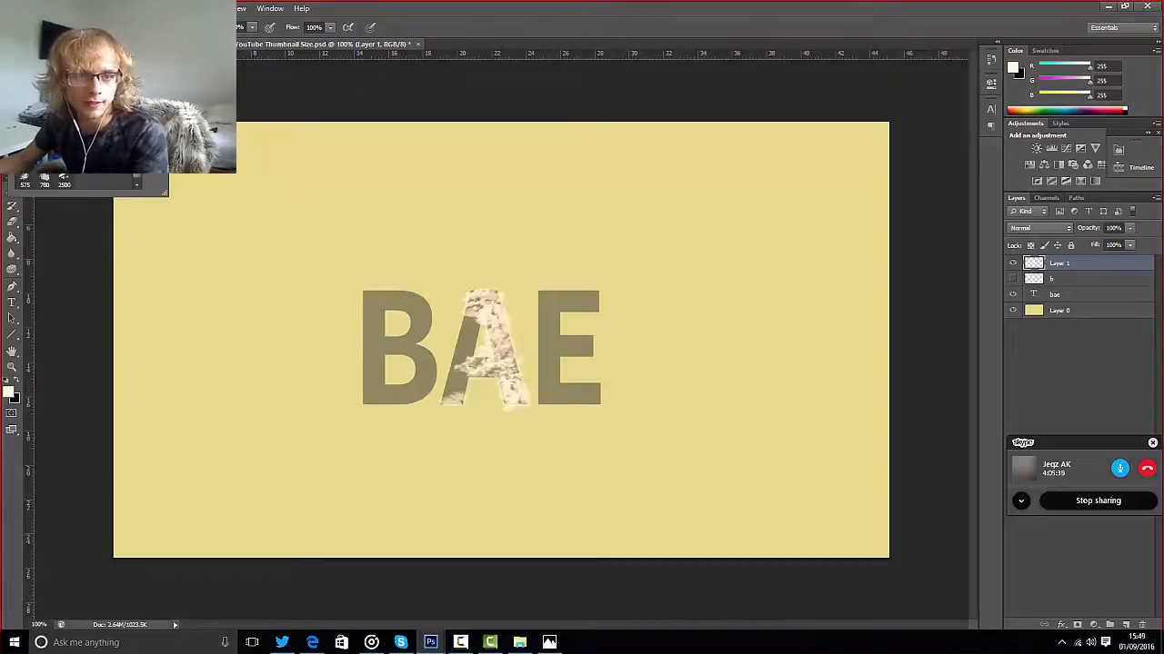
left_click(409, 23)
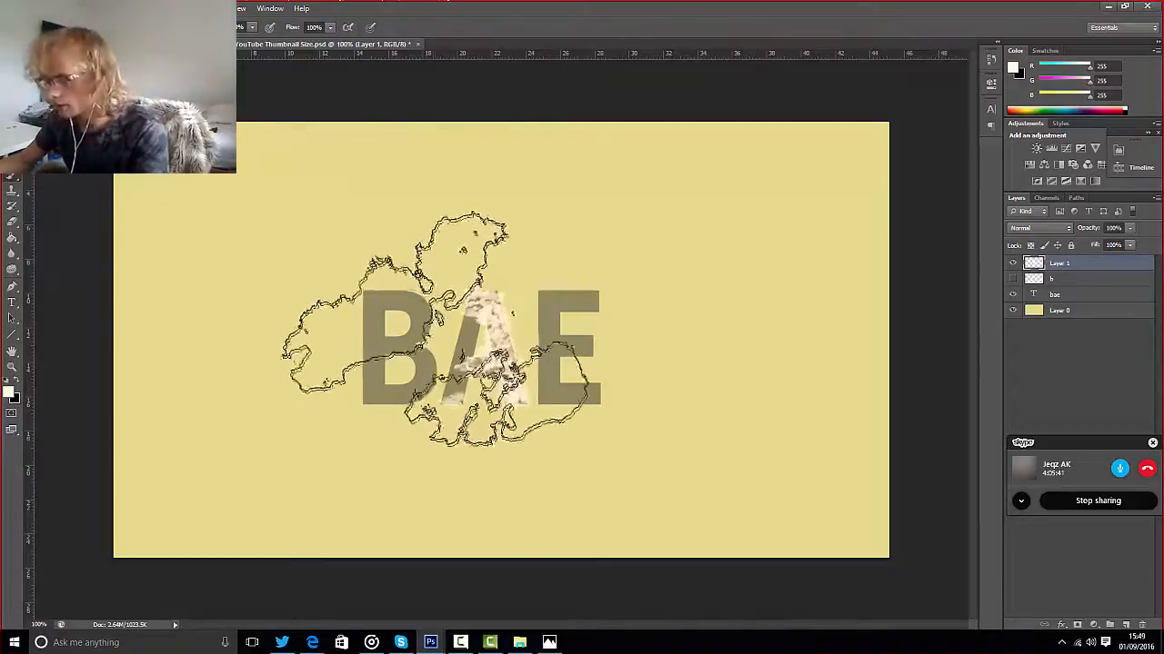
key("[")
key("[")
key("[")
key("[")
key("[")
key("[")
key("[")
key("[")
key("[")
key("[")
key("[")
key("[")
key("[")
key("[")
key("[")
key("[")
key("[")
key("[")
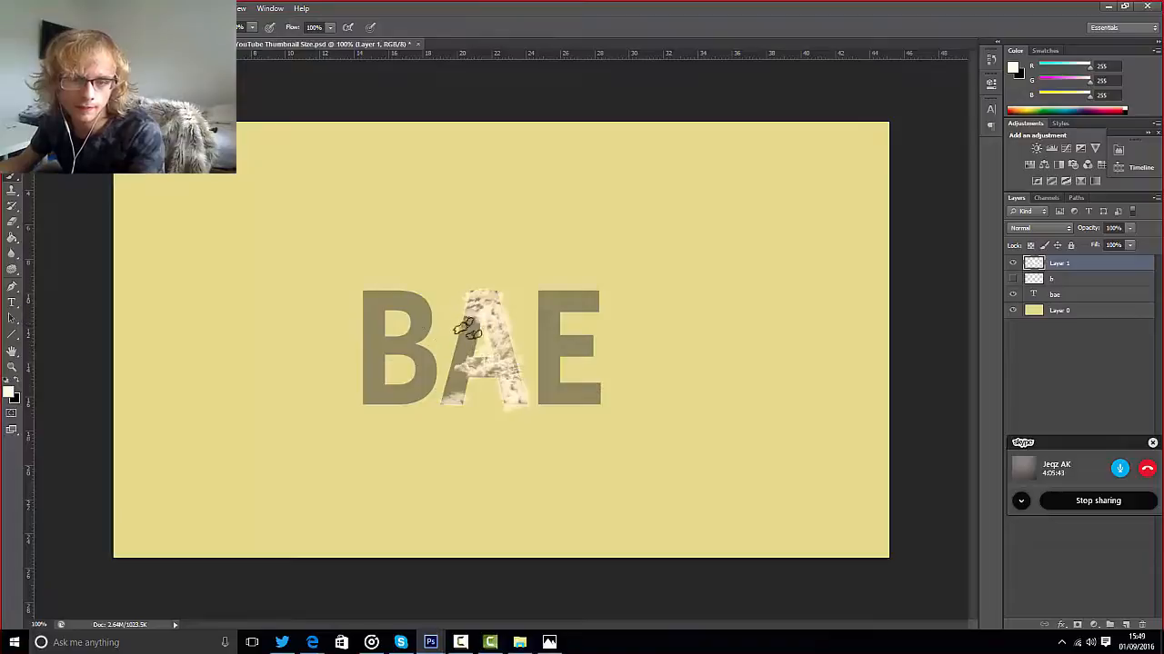
left_click(466, 360)
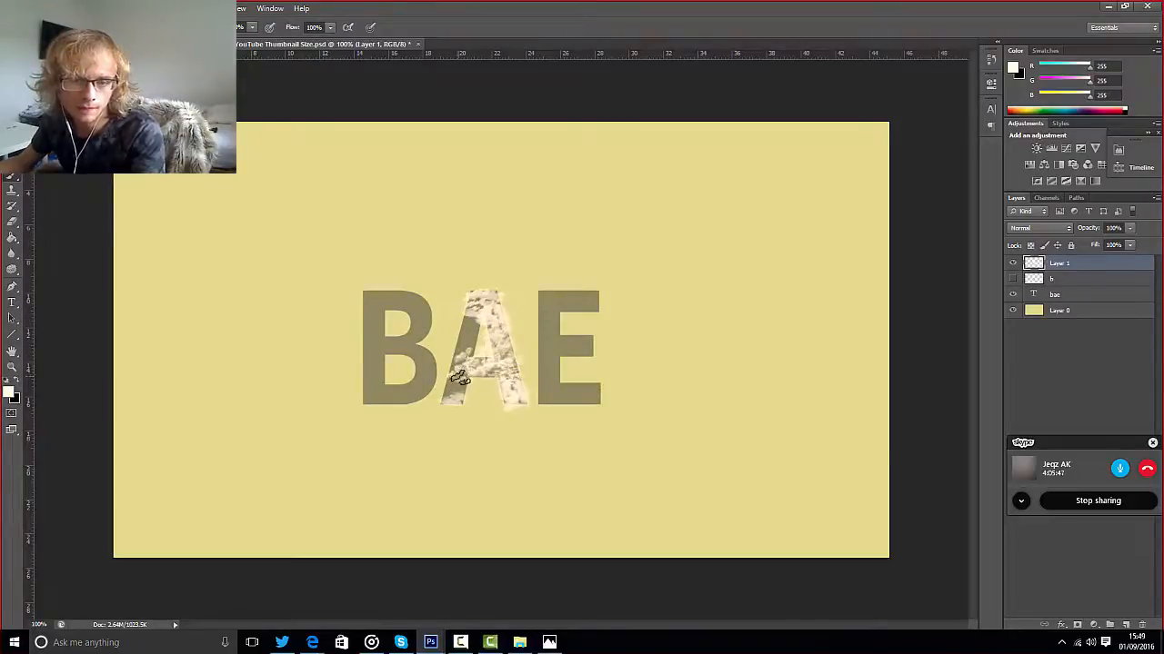
left_click(458, 378)
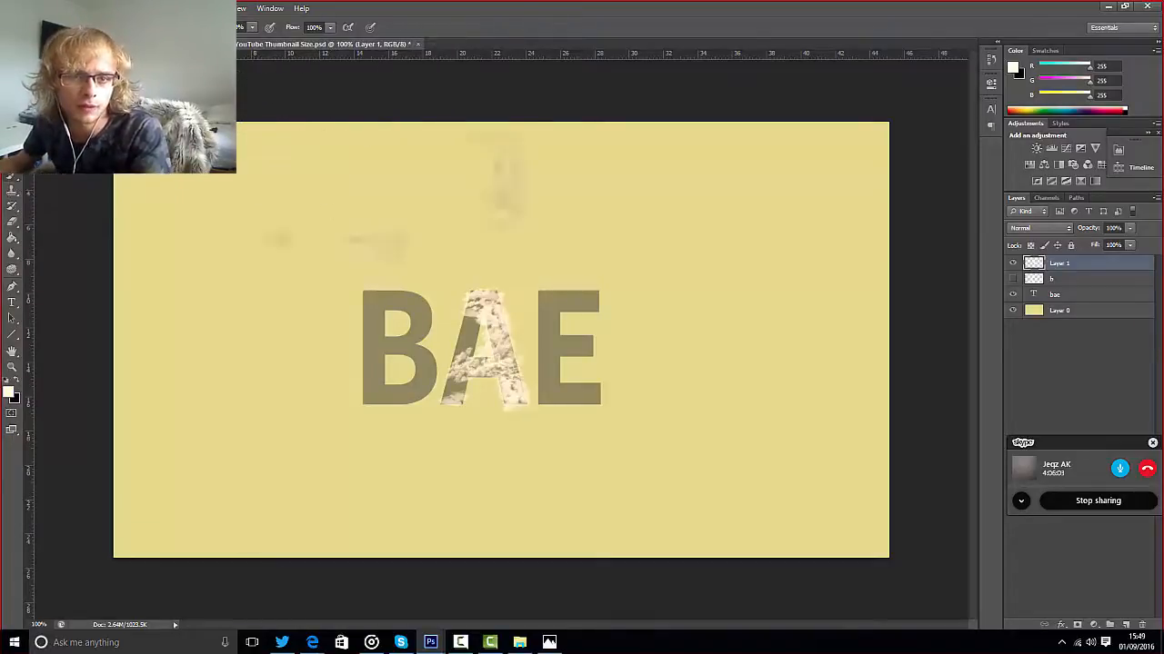
- Return to the Brush tool, shrink the cloud brush further, and stamp clouds on the upper part of the A's left leg
key("p")
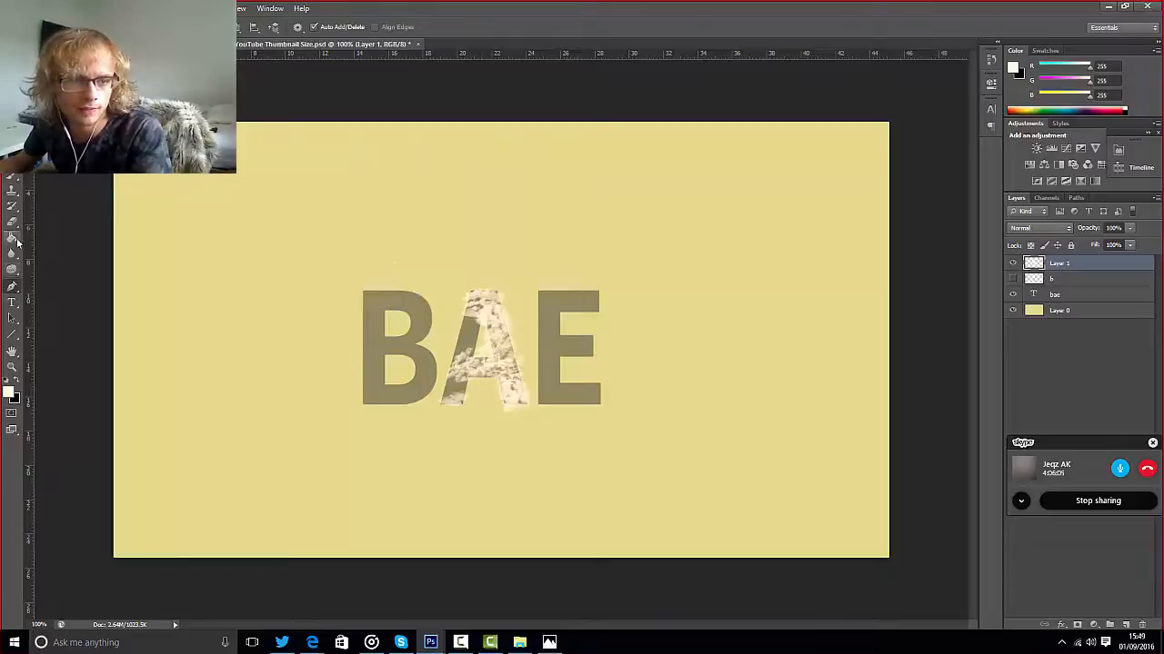
left_click(12, 178)
key("bracketleft")
key("bracketleft")
key("bracketleft")
key("bracketleft")
key("bracketleft")
key("bracketleft")
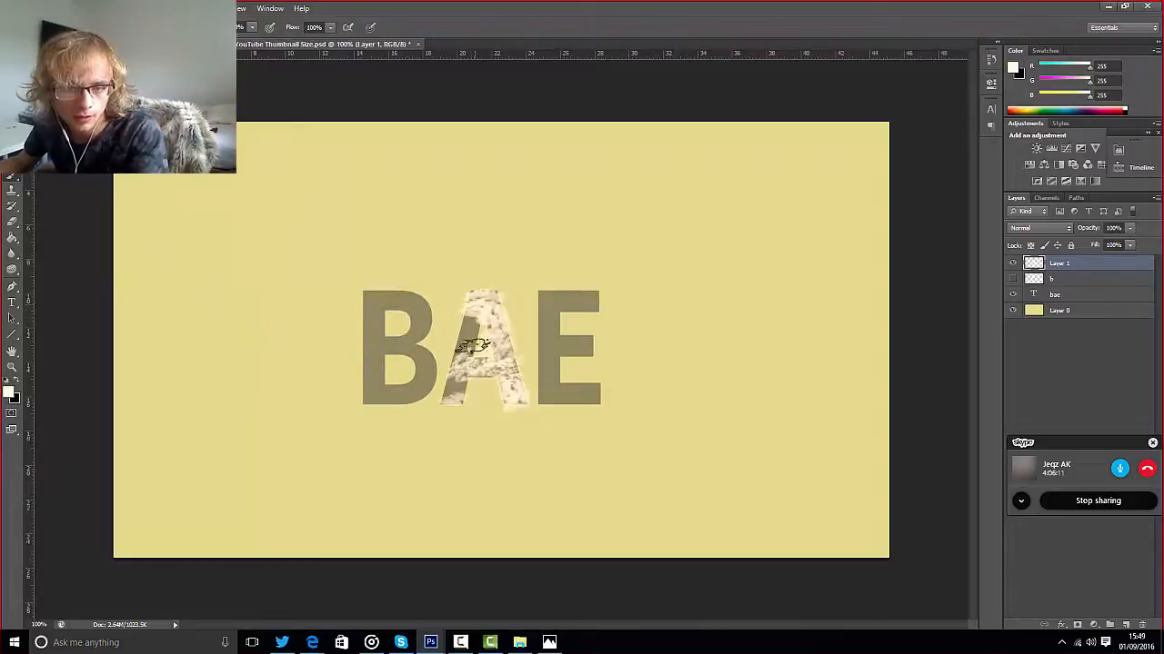
key("bracketleft")
key("bracketleft")
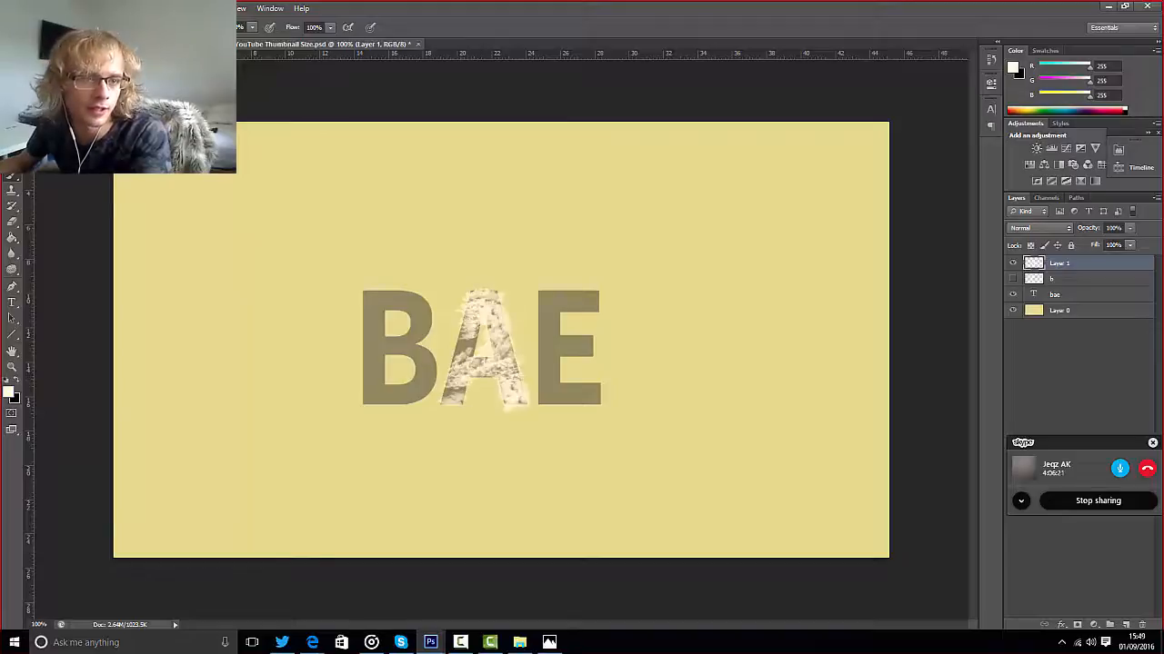
- Choose a different cloud brush, shrink it to a small size, and fill the remaining gaps in the A's left leg
left_click(64, 27)
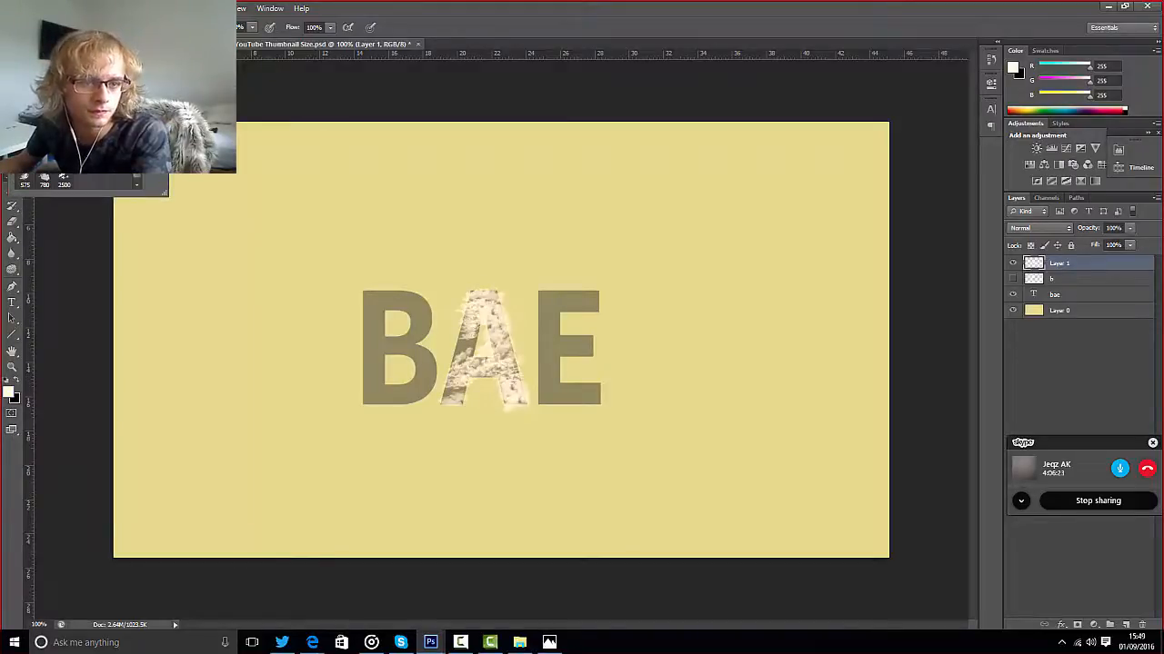
left_click(529, 45)
key("bracketleft")
key("bracketleft")
key("bracketleft")
key("bracketleft")
key("bracketleft")
key("bracketleft")
key("bracketleft")
key("bracketleft")
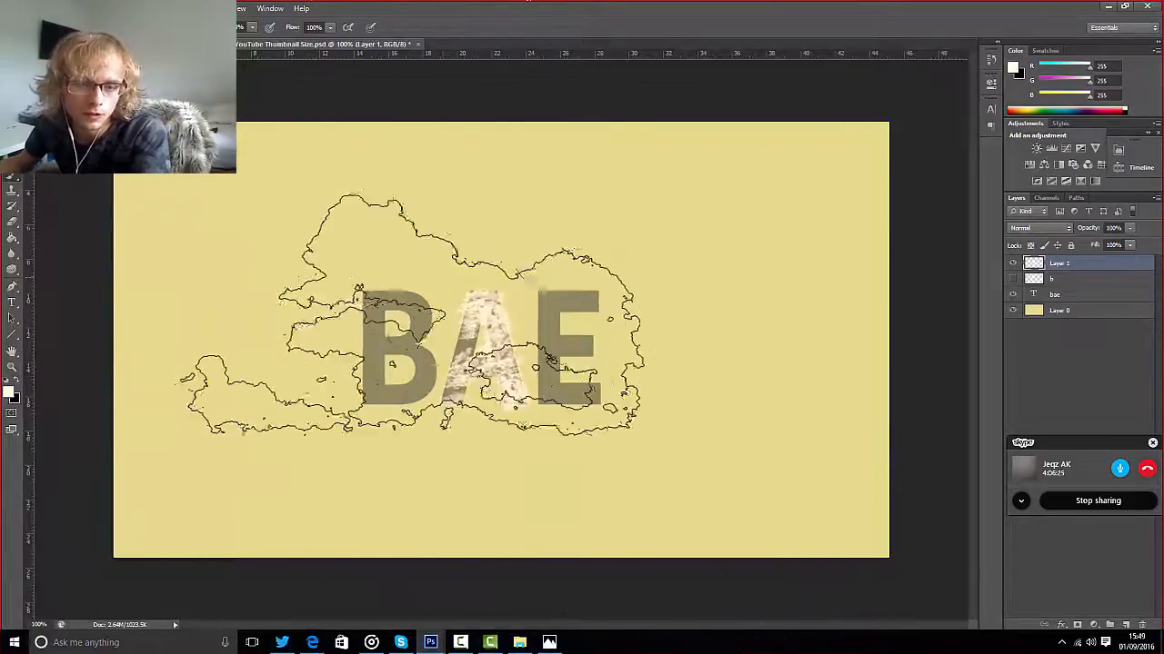
key("bracketleft")
key("bracketleft")
key("bracketleft")
key("bracketleft")
key("bracketleft")
key("bracketleft")
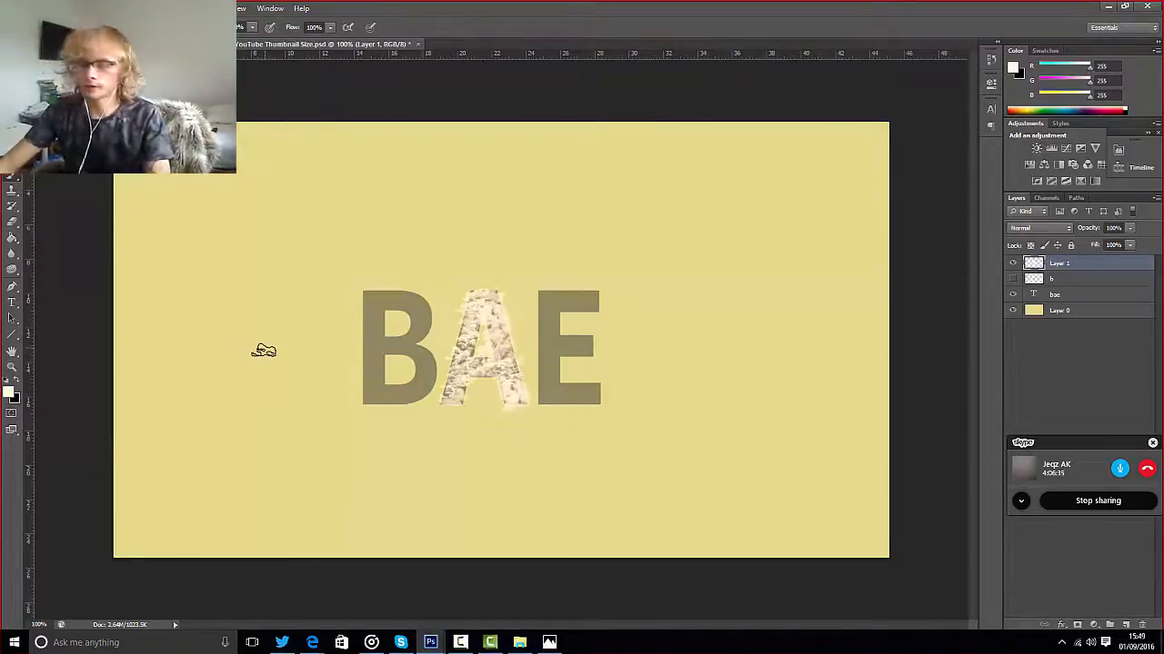
- With a small Eraser, clear the clouds from inside the A's counter and trim the overspill along its outer edges
key("ctrl+plus")
key("ctrl+plus")
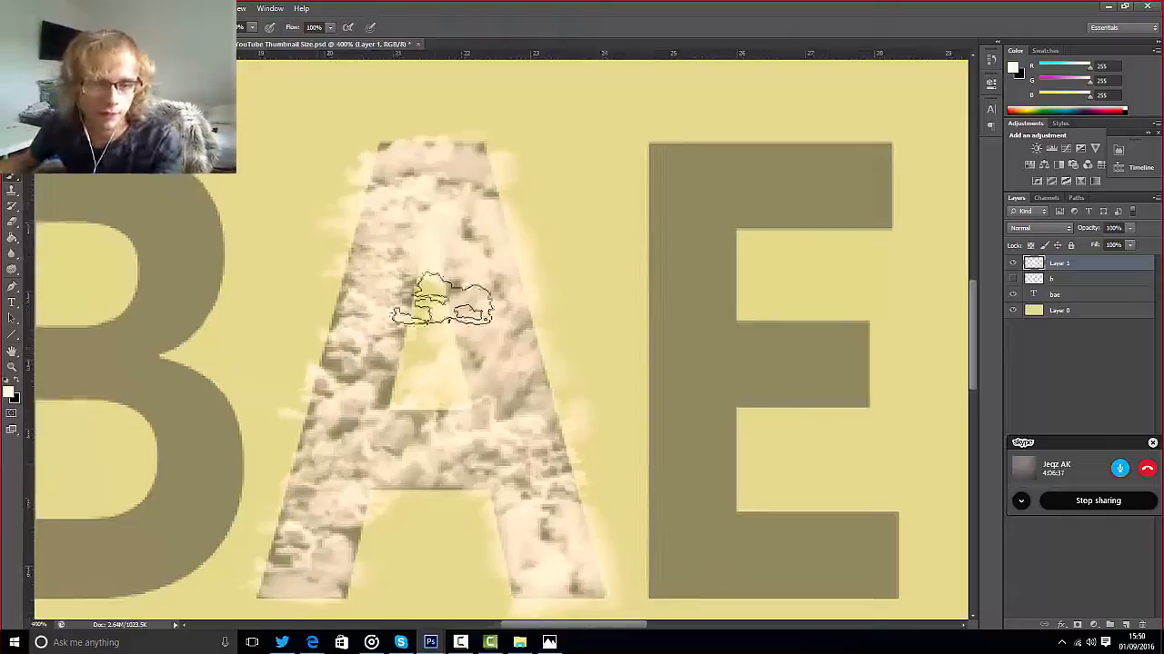
left_click(1012, 263)
left_click(1012, 264)
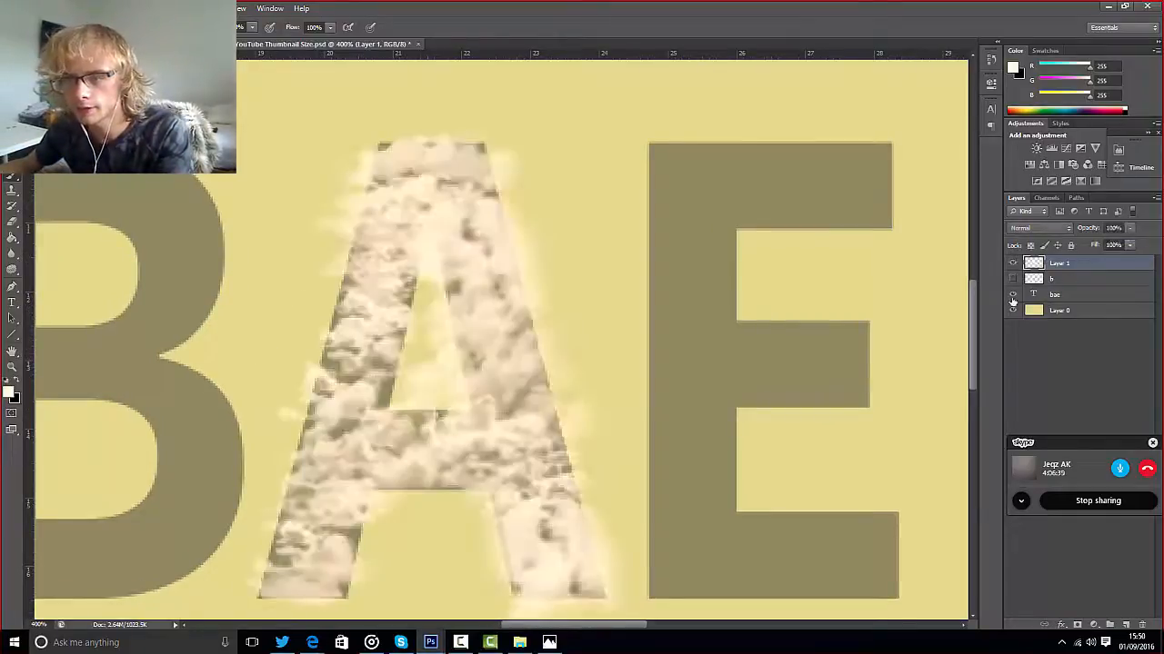
left_click(1012, 294)
left_click(1012, 295)
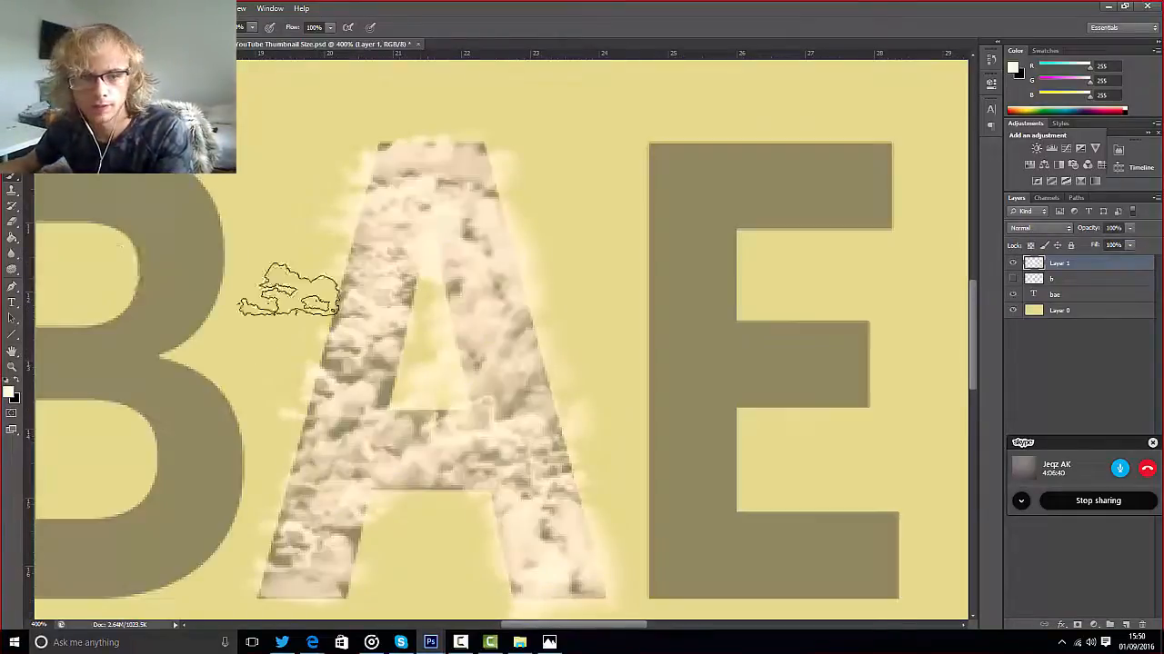
left_click(12, 222)
key("[")
key("[")
key("[")
key("[")
key("[")
key("[")
key("[")
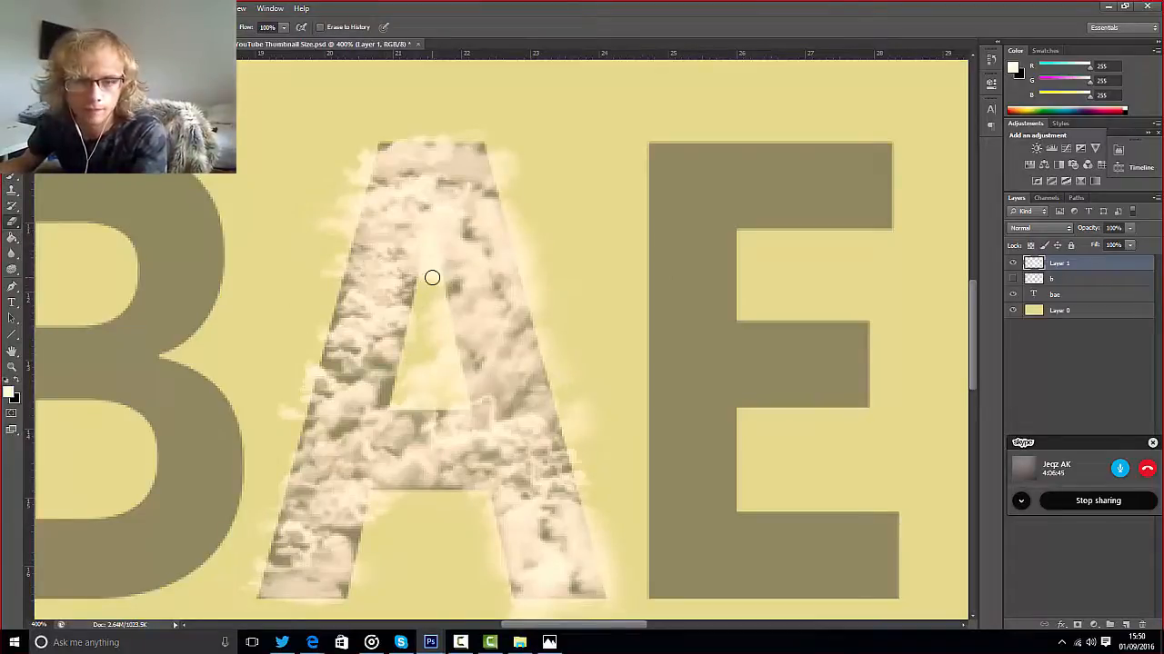
left_click_drag(430, 254, 427, 297)
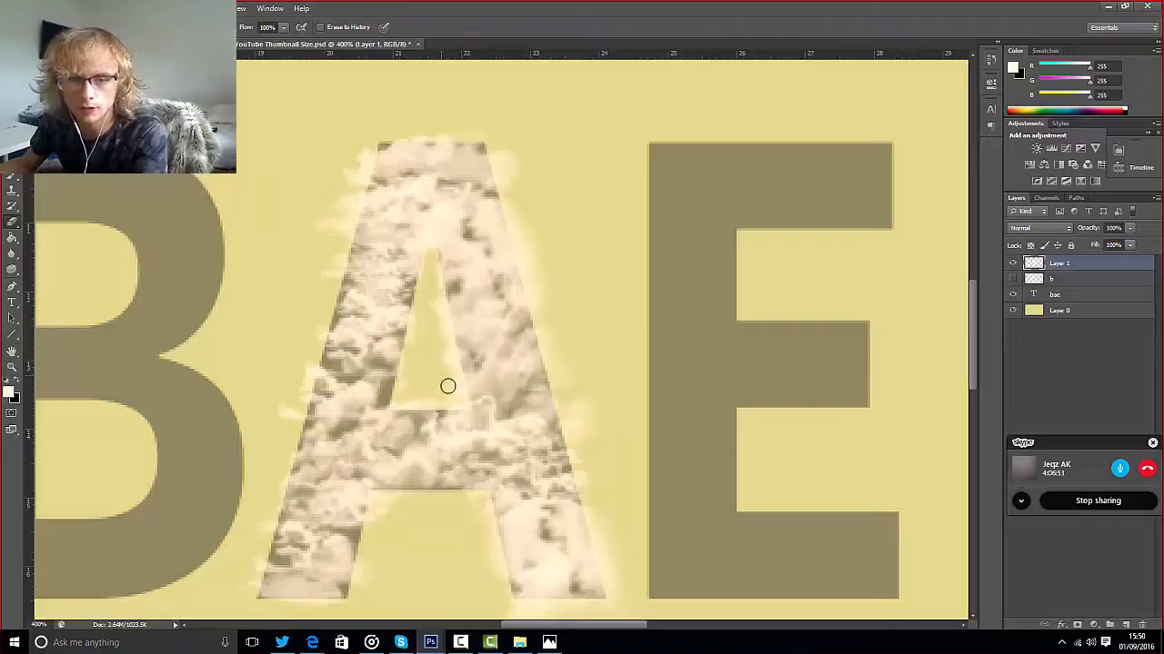
mouse_move(338, 204)
left_mouse_down()
mouse_move(332, 233)
mouse_move(331, 214)
mouse_move(323, 226)
mouse_move(361, 156)
left_mouse_up()
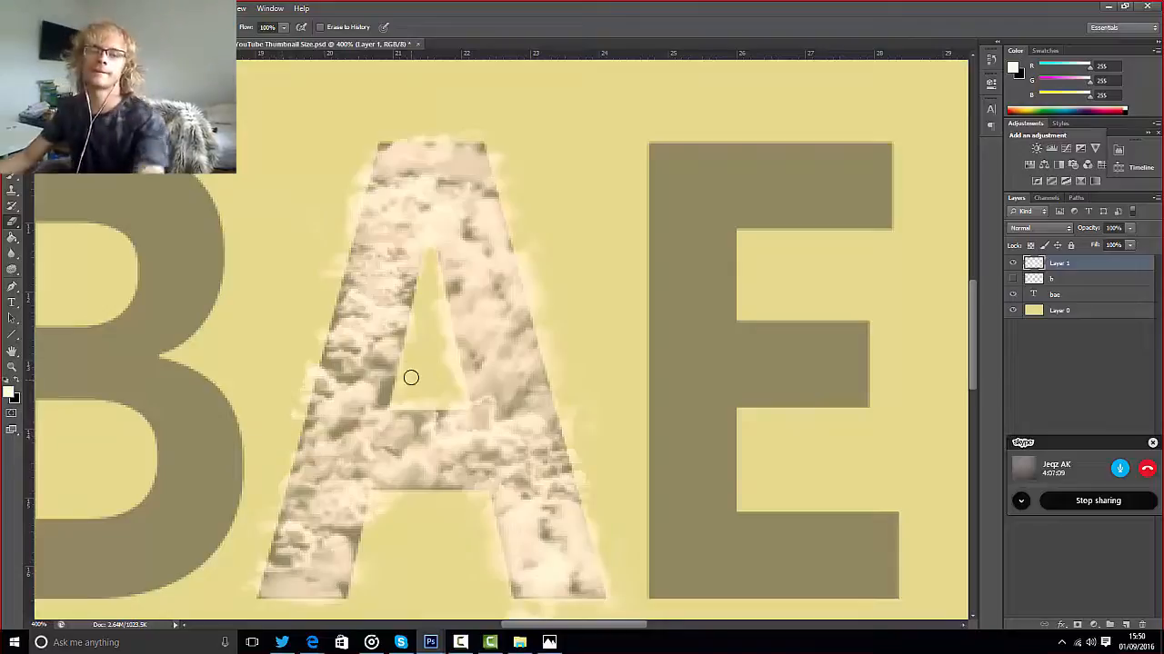
- Hide the bae text layer and show layer b to preview the cloud B and A together
left_click(1013, 295)
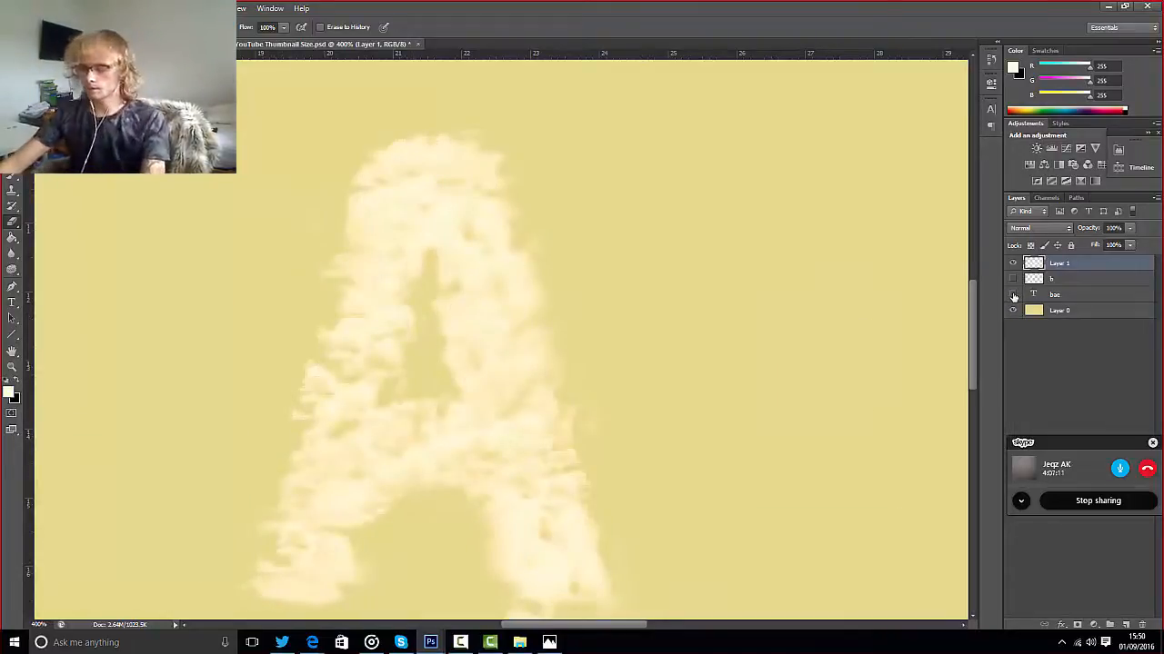
key("ctrl+minus")
key("ctrl+minus")
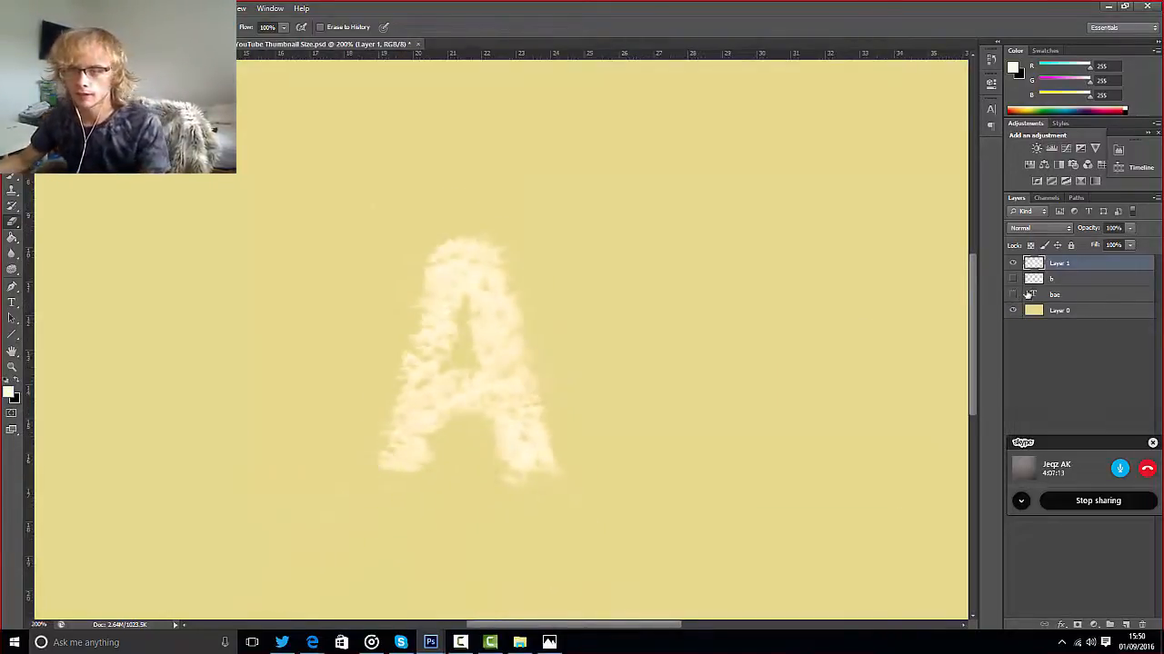
left_click(1014, 280)
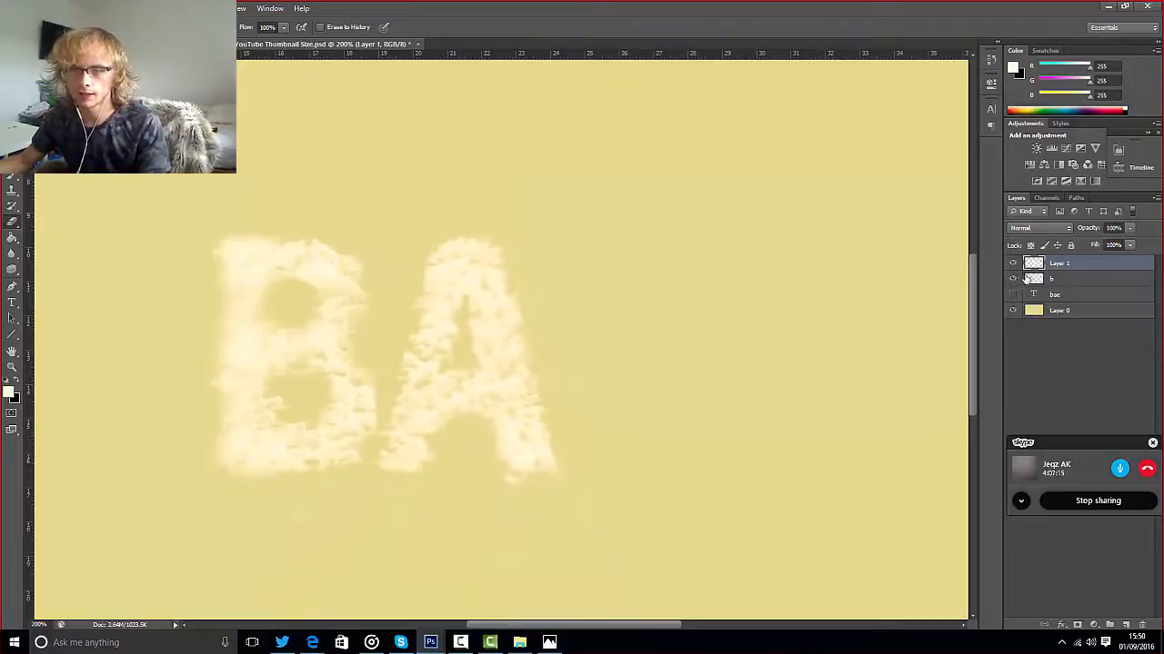
- Rename Layer 1 as a
left_click(1066, 278, "shift")
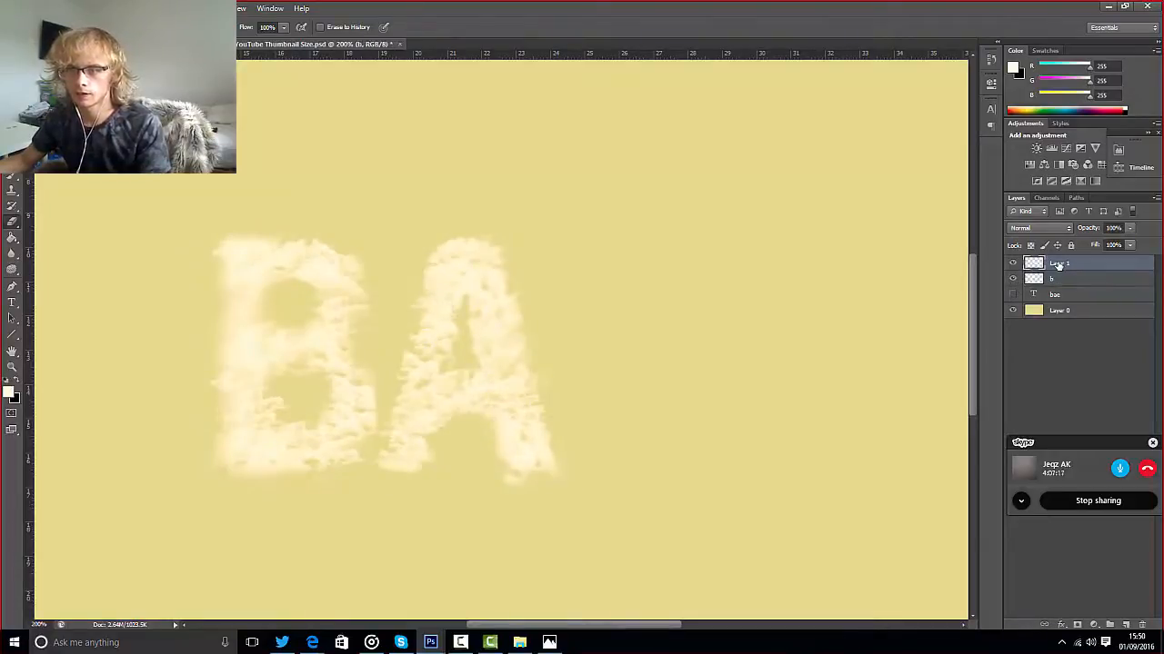
double_click(1059, 263)
type("a")
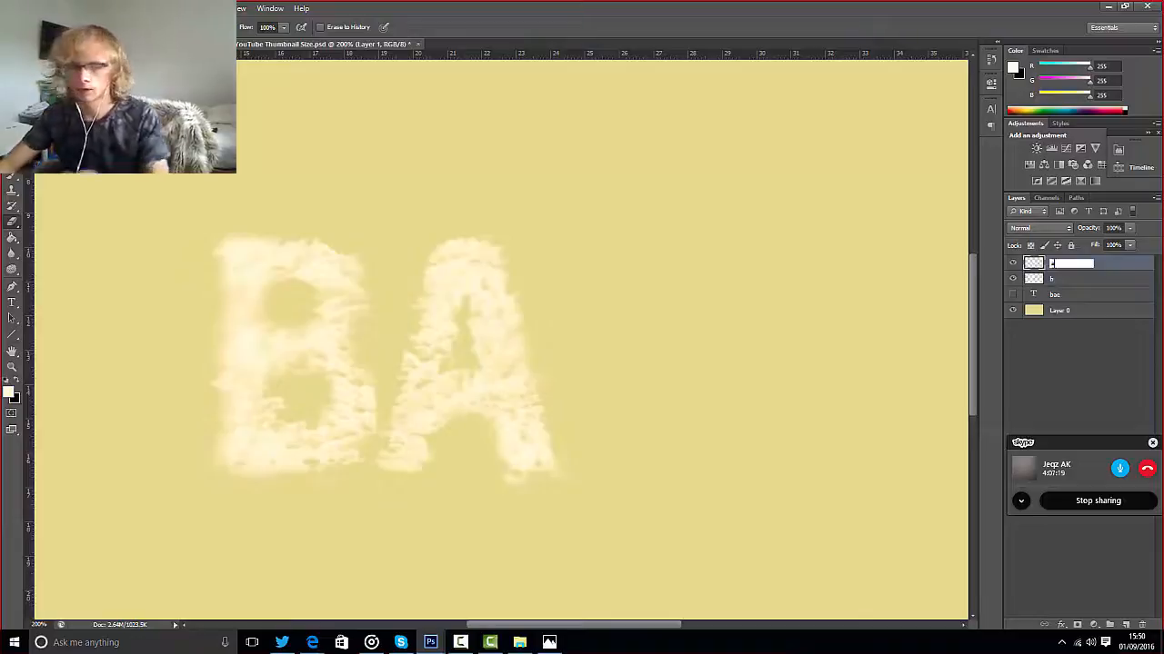
key("Return")
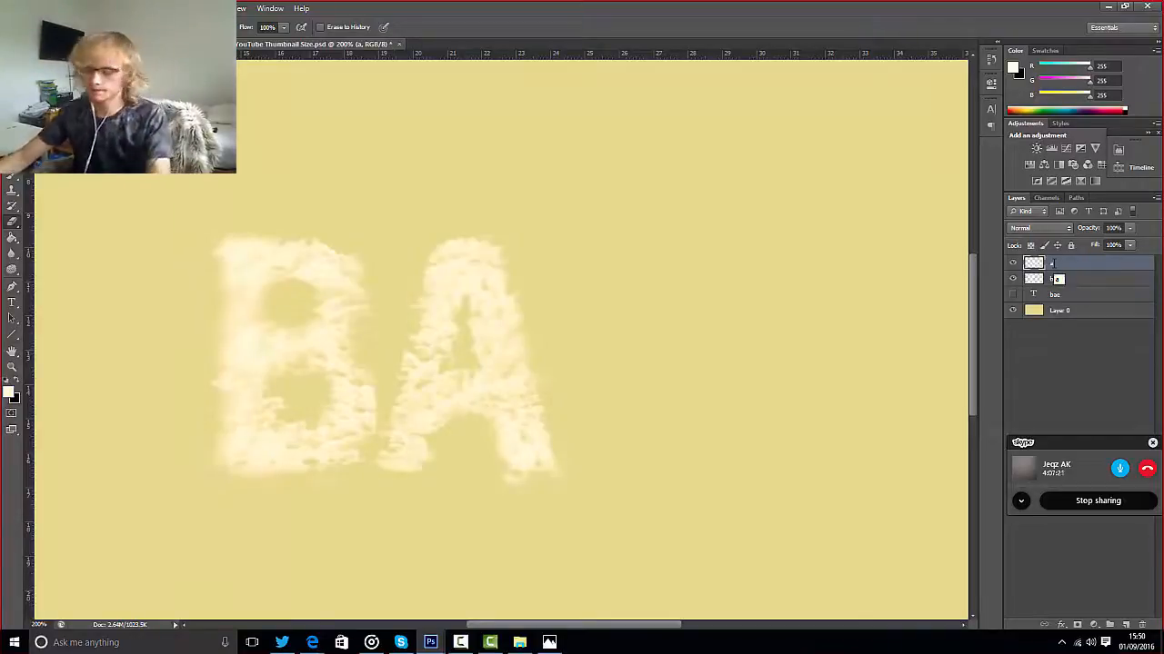
key("ctrl+minus")
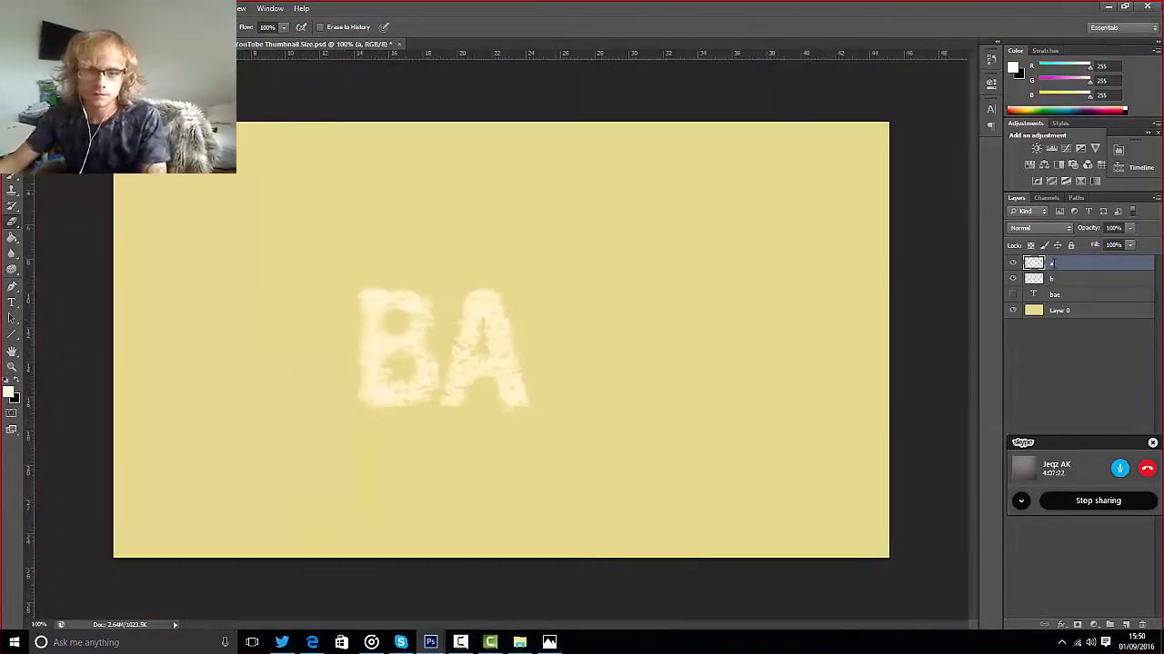
- Select the bae text layer, make it visible, and hide layers a and b
left_click(1057, 300)
left_click(1012, 294)
left_click(1013, 278)
left_click(1013, 263)
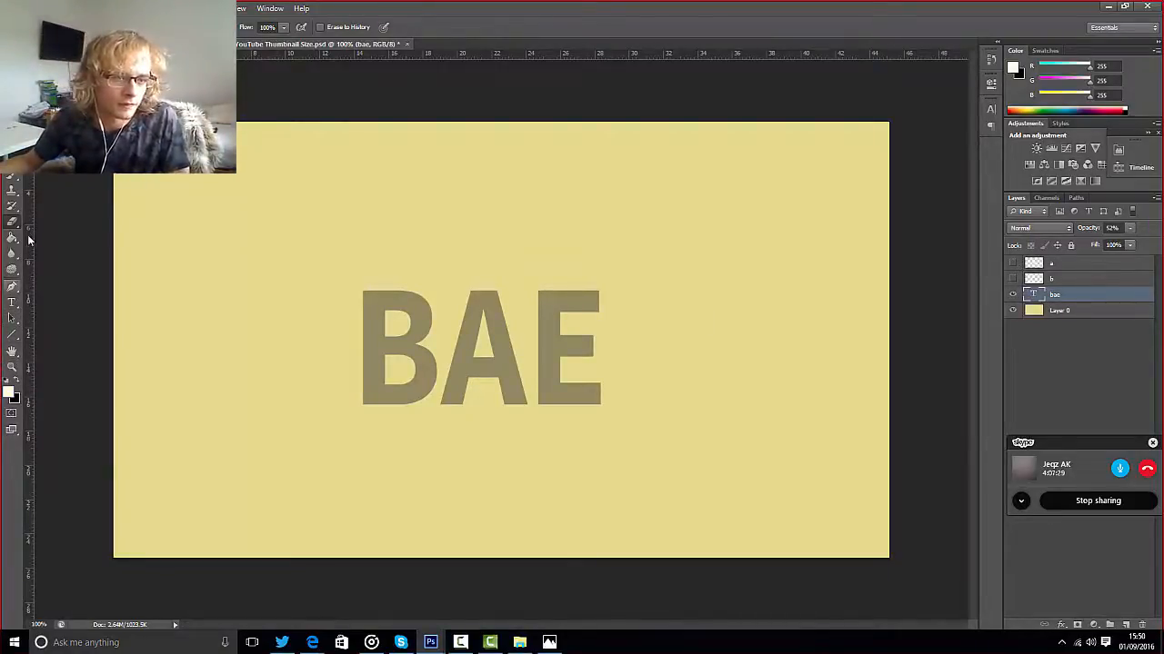
- Activate the Brush tool and add a new empty layer above layer a for the E's clouds
left_click(12, 159)
left_click(13, 176)
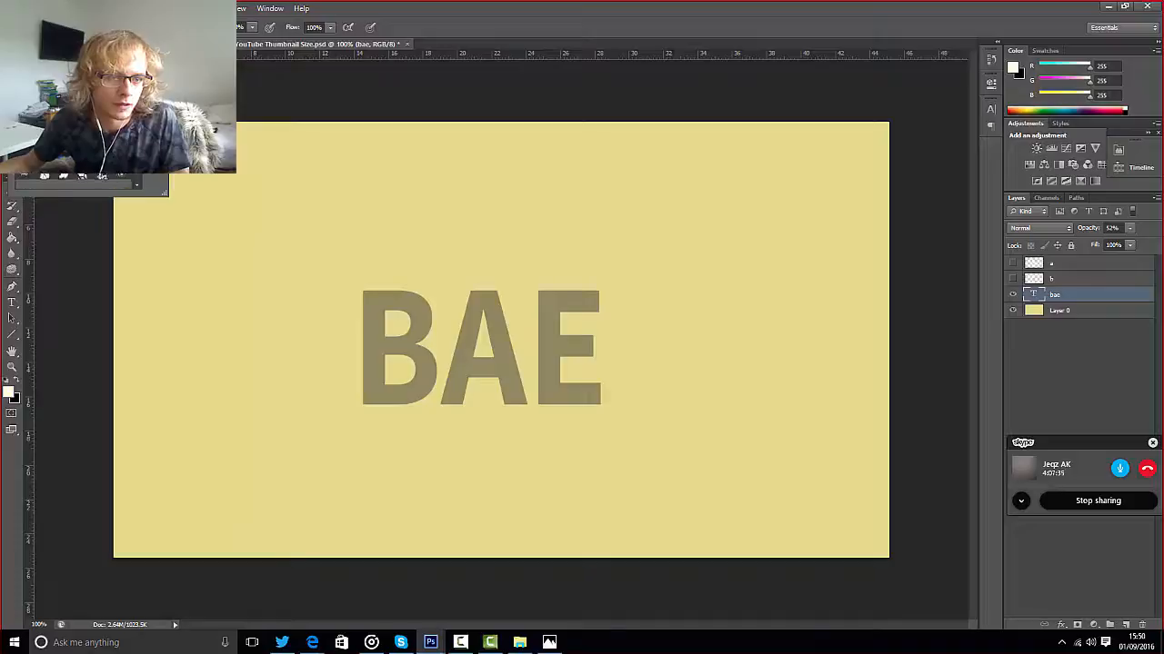
left_click(466, 69)
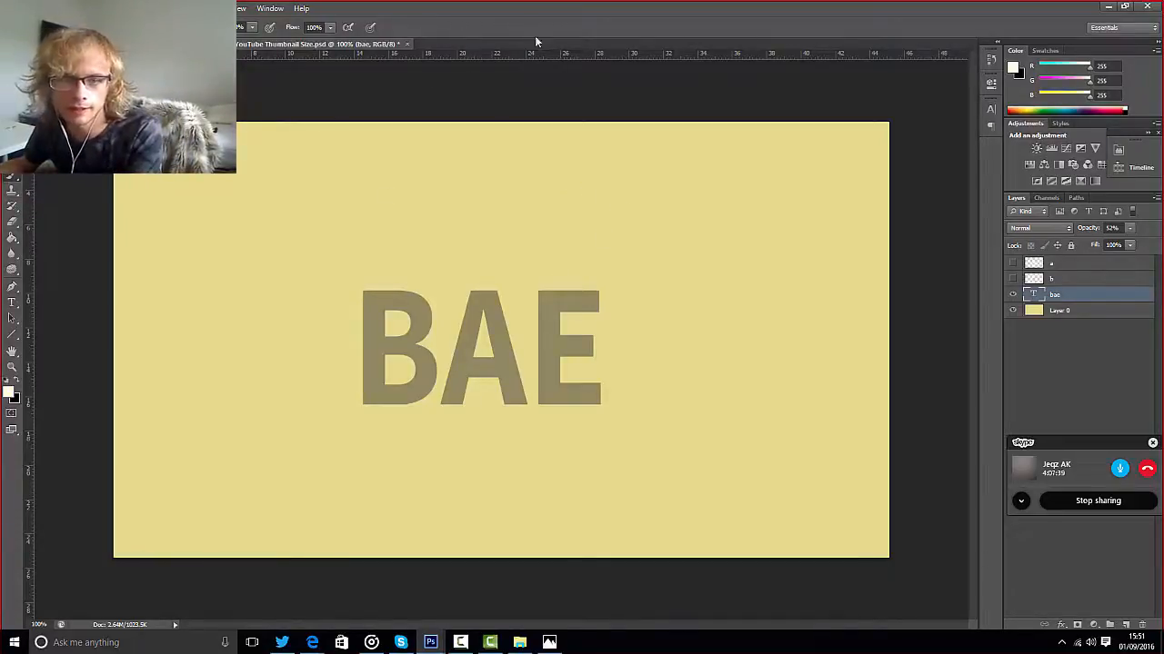
left_click(1010, 330)
left_click(1123, 626)
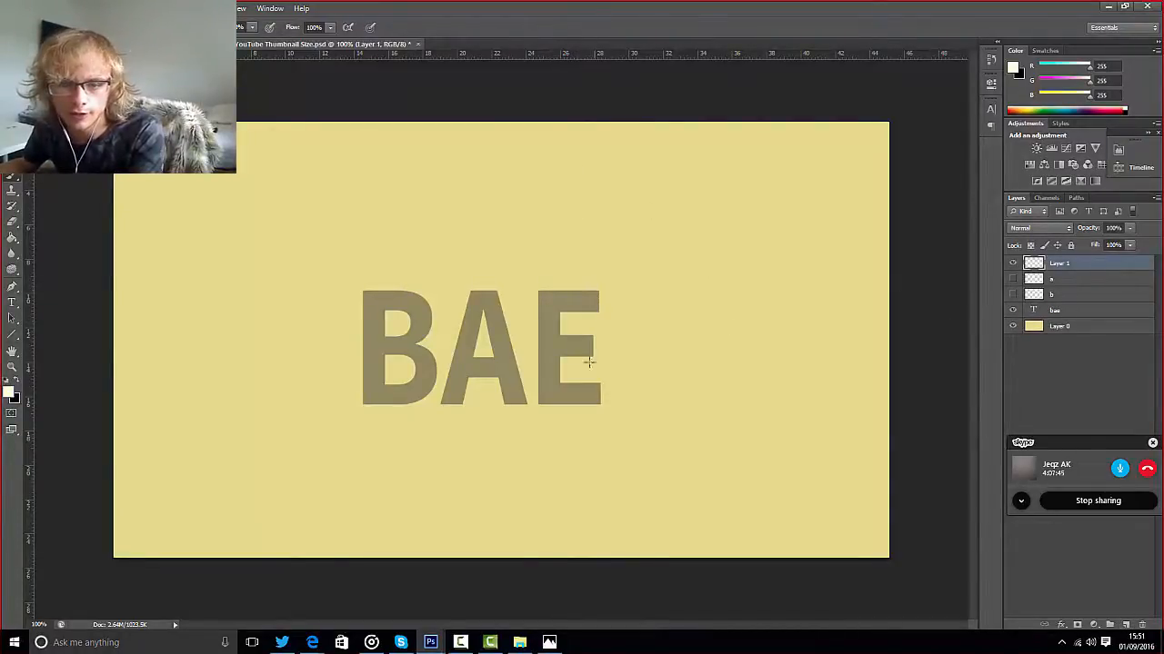
- Shrink the cloud brush to the width of the E's top arm and stamp one cloud over that arm
key("[")
key("[")
key("[")
key("[")
key("[")
key("[")
key("[")
key("[")
key("[")
key("[")
key("[")
key("[")
key("[")
key("[")
key("[")
key("[")
key("[")
key("[")
key("[")
key("[")
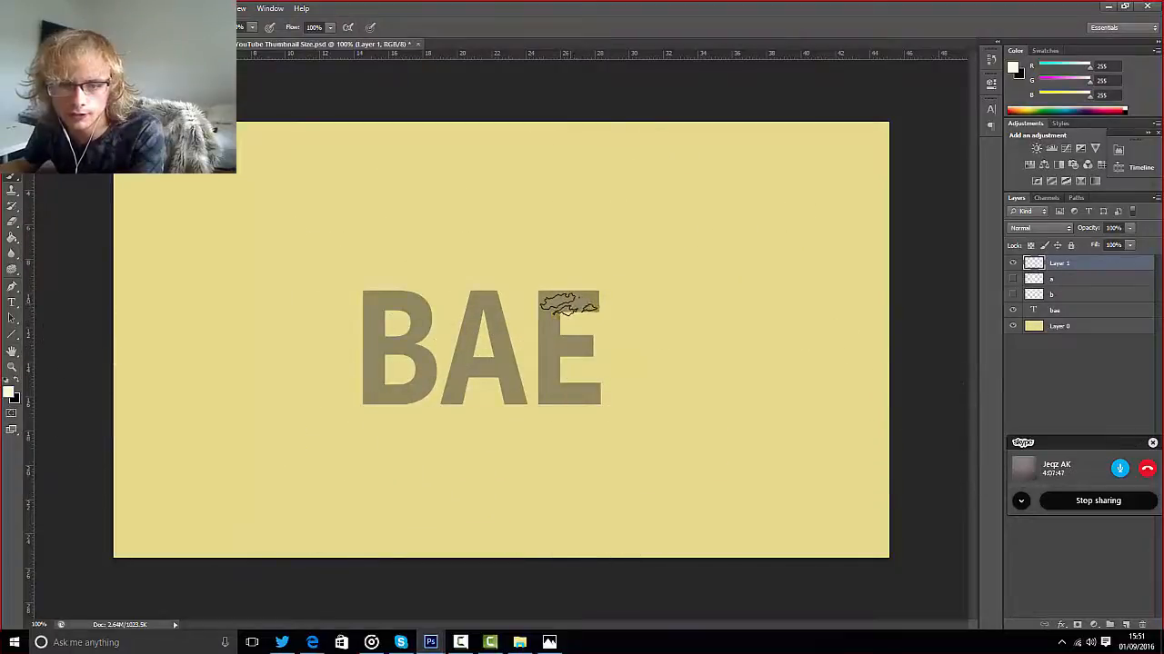
left_click(567, 303)
- Choose another cloud brush, shrink it, and fill the E's top arm and upper-left corner with clouds
key("[")
key("[")
key("[")
key("[")
key("[")
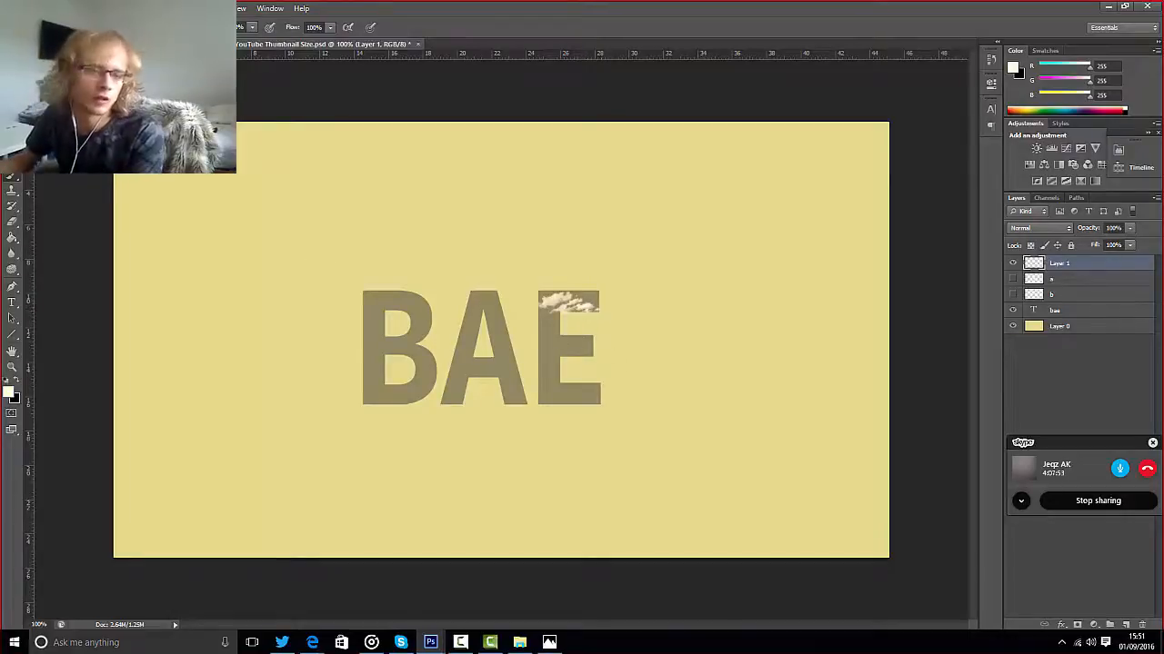
left_click(62, 27)
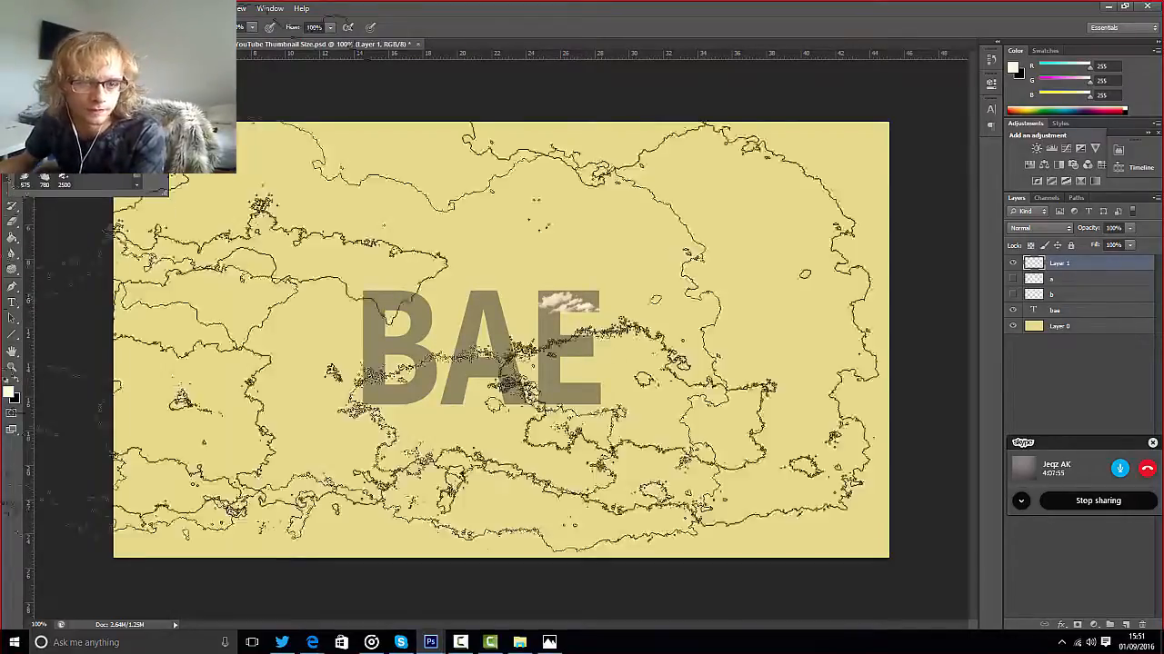
left_click(569, 13)
key("bracketleft")
key("bracketleft")
key("bracketleft")
key("bracketleft")
key("bracketleft")
key("bracketleft")
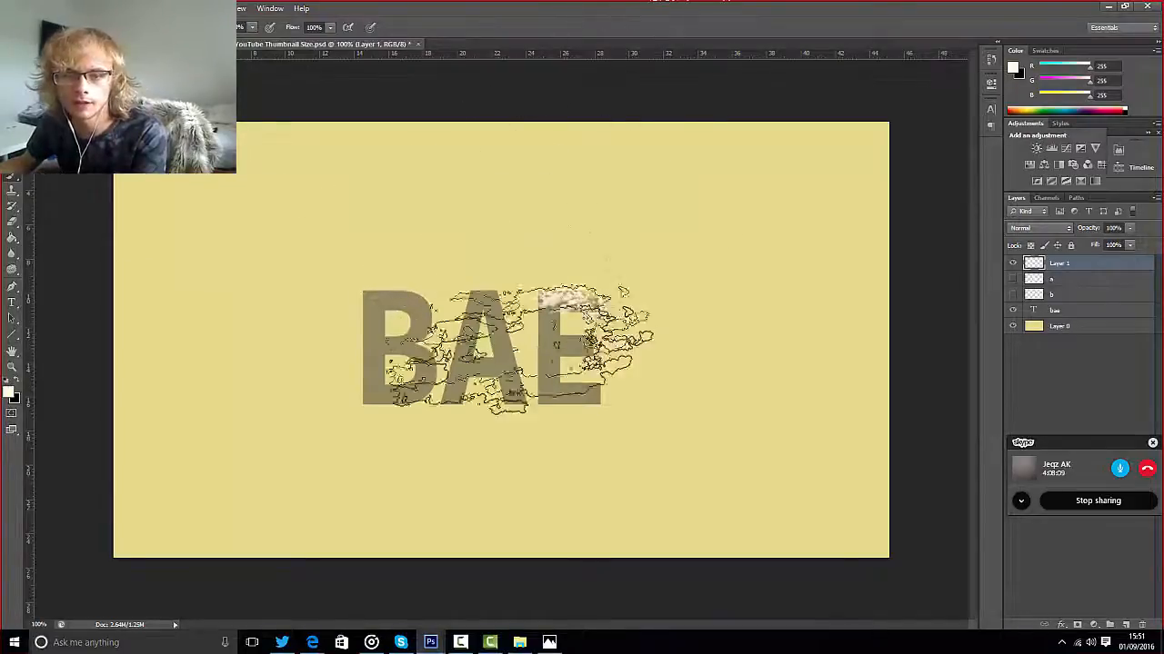
key("bracketleft")
key("bracketleft")
key("bracketleft")
key("bracketleft")
key("bracketleft")
key("bracketleft")
key("bracketleft")
key("bracketleft")
key("bracketleft")
key("bracketleft")
key("bracketleft")
key("bracketleft")
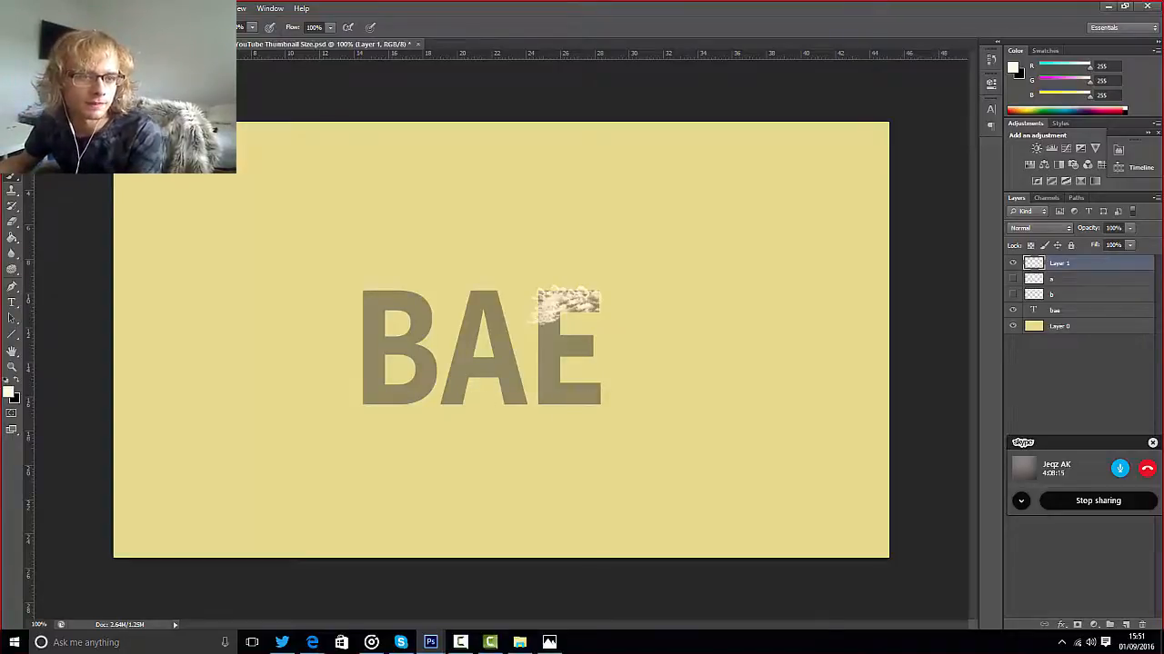
- Pick a different cloud brush, reduce it to fit, and stamp clouds over the E's middle arm and its junction with the stem
left_click(61, 27)
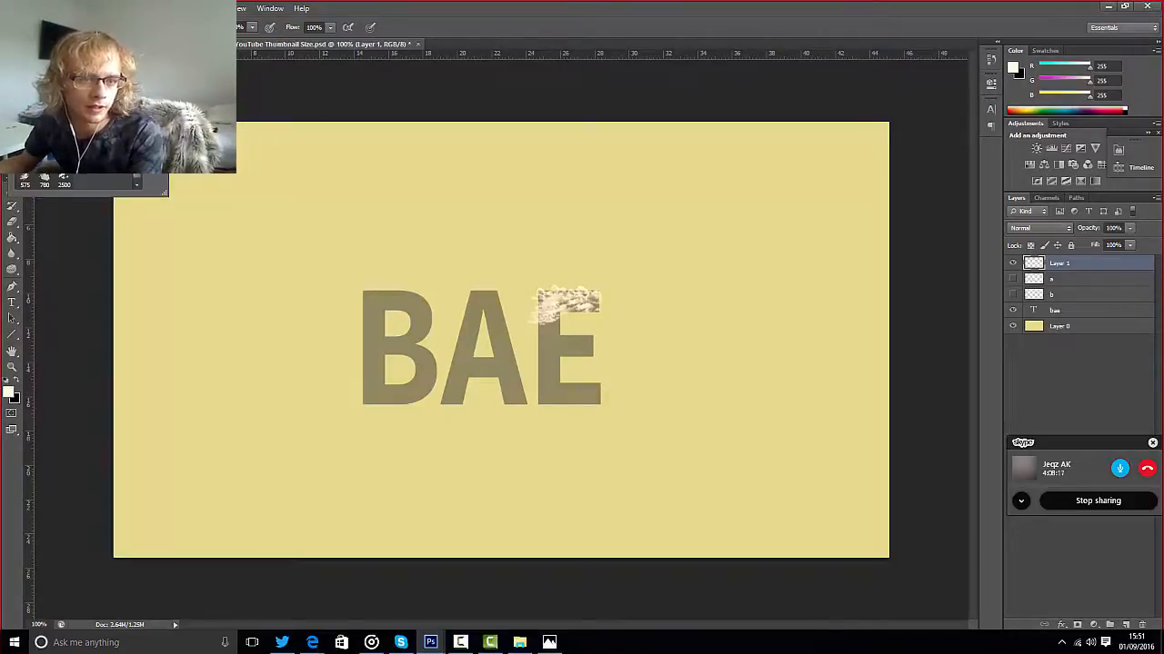
left_click(574, 19)
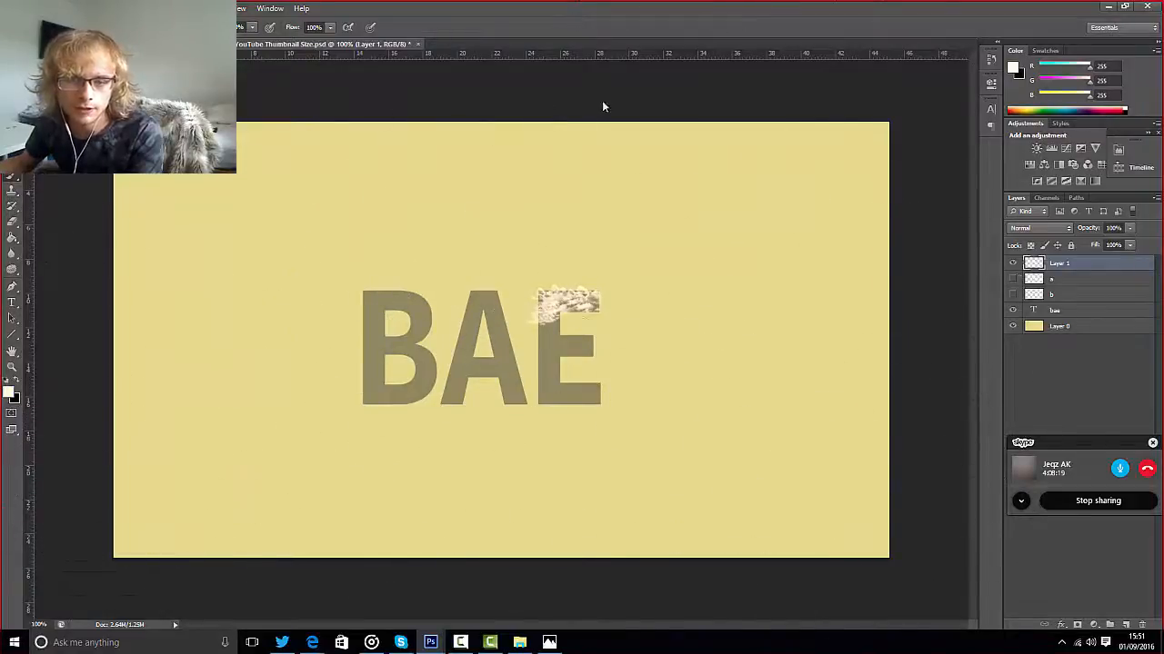
key("bracketleft")
key("bracketleft")
key("bracketleft")
key("bracketleft")
key("bracketleft")
key("bracketleft")
key("bracketleft")
key("bracketleft")
key("bracketleft")
key("bracketleft")
key("bracketleft")
key("bracketleft")
key("bracketleft")
key("bracketleft")
key("bracketleft")
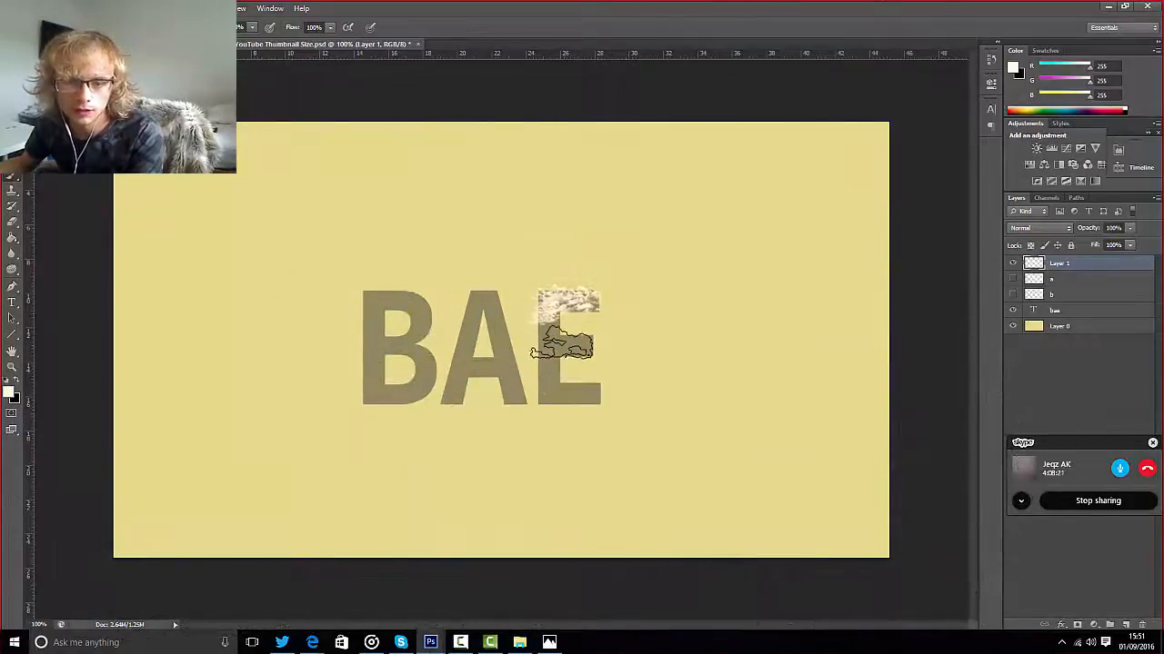
left_click(563, 341)
key("bracketleft")
key("bracketleft")
key("bracketleft")
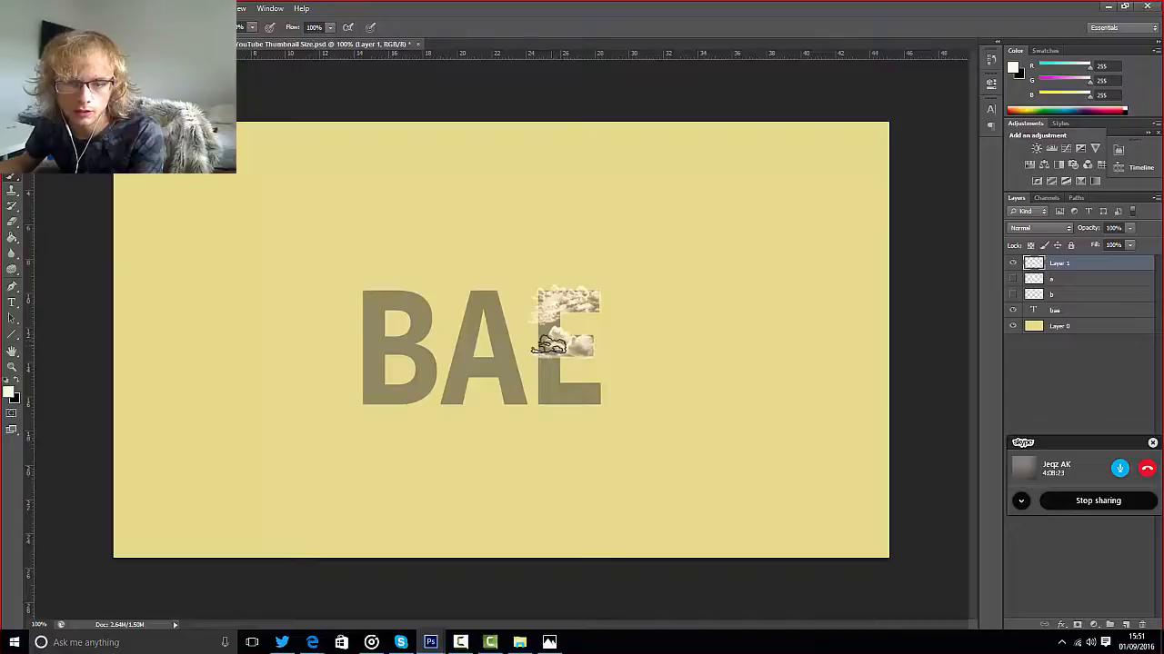
left_click(550, 349)
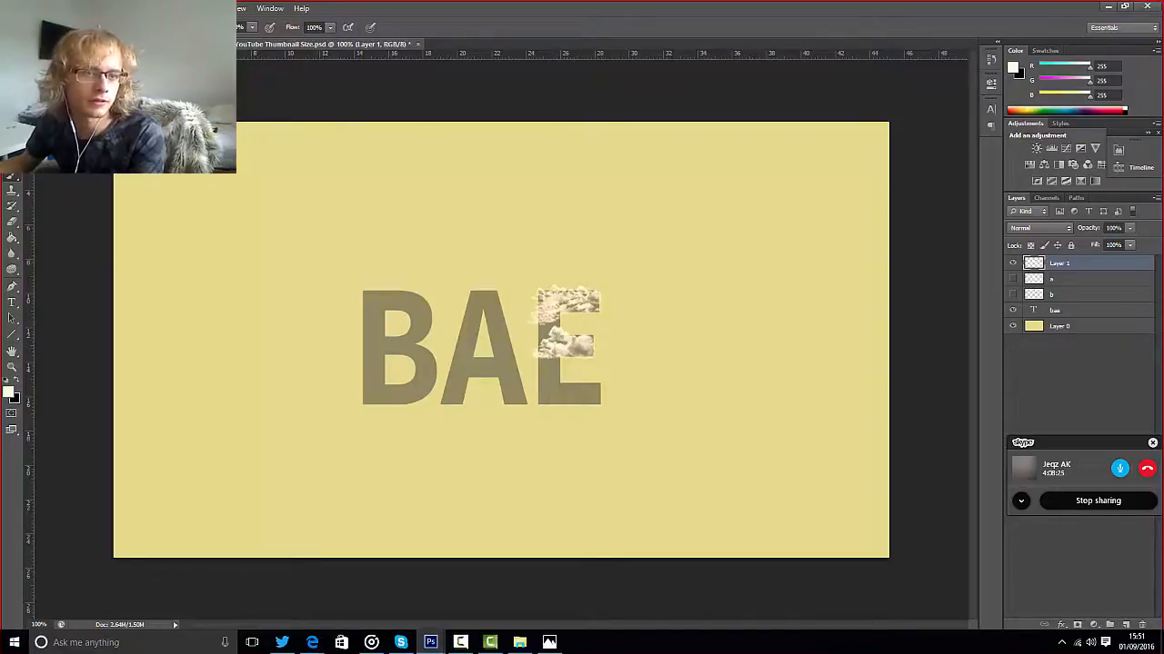
- With another cloud brush scaled down, stamp clouds on the E's stem between the top and middle arms
left_click(61, 26)
left_click(26, 180)
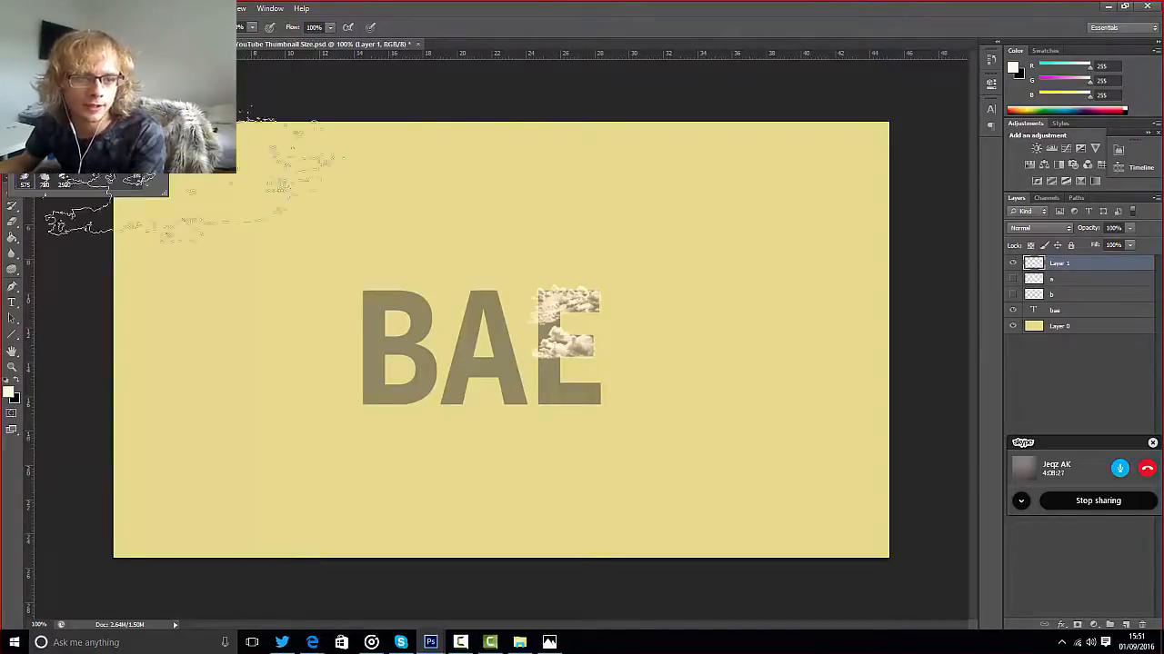
left_click(533, 15)
key("bracketleft")
key("bracketleft")
key("bracketleft")
key("bracketleft")
key("bracketleft")
key("bracketleft")
key("bracketleft")
key("bracketleft")
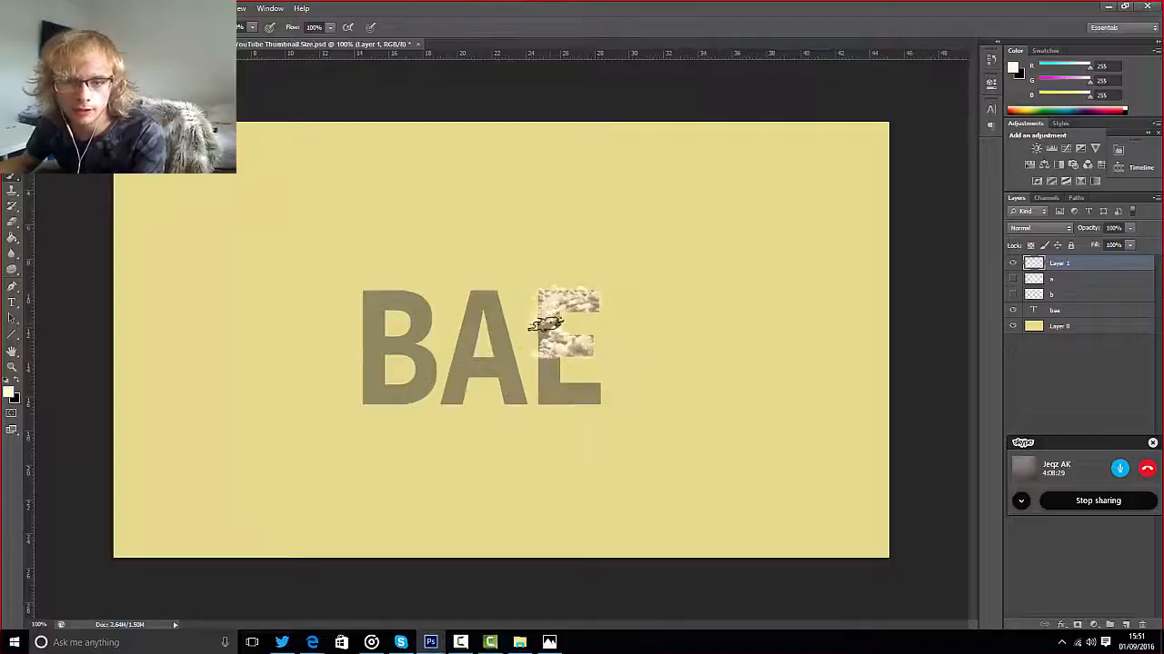
left_click(546, 328)
left_click(545, 336)
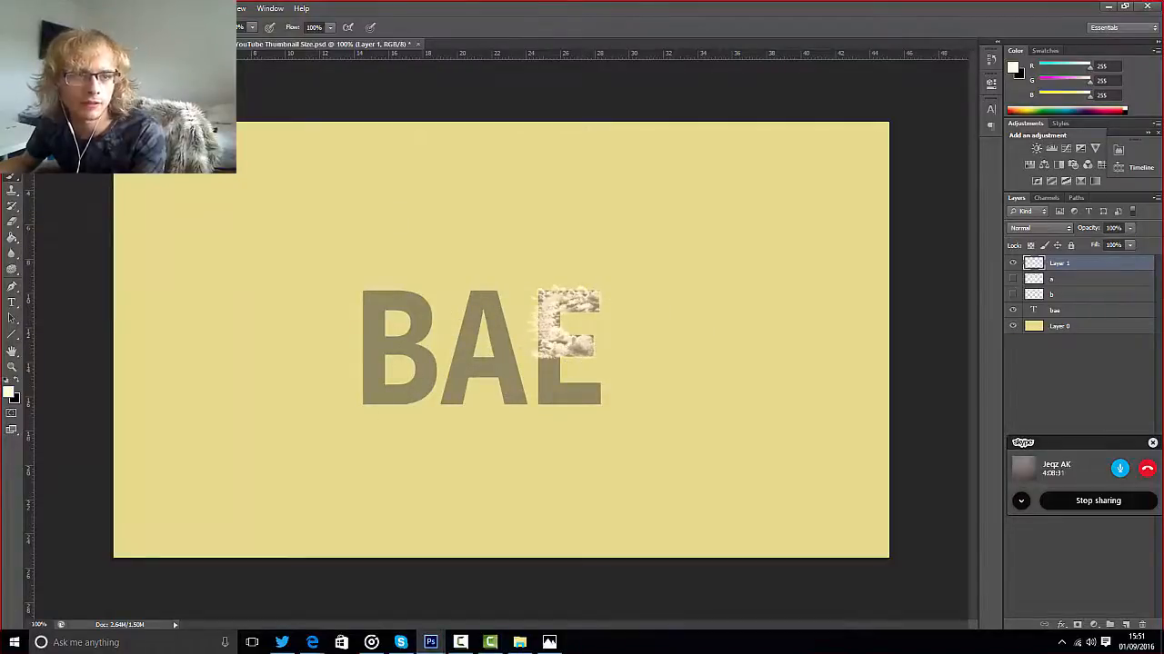
- Switch to another small cloud brush and cover the E's stem just below the middle arm
left_click(61, 26)
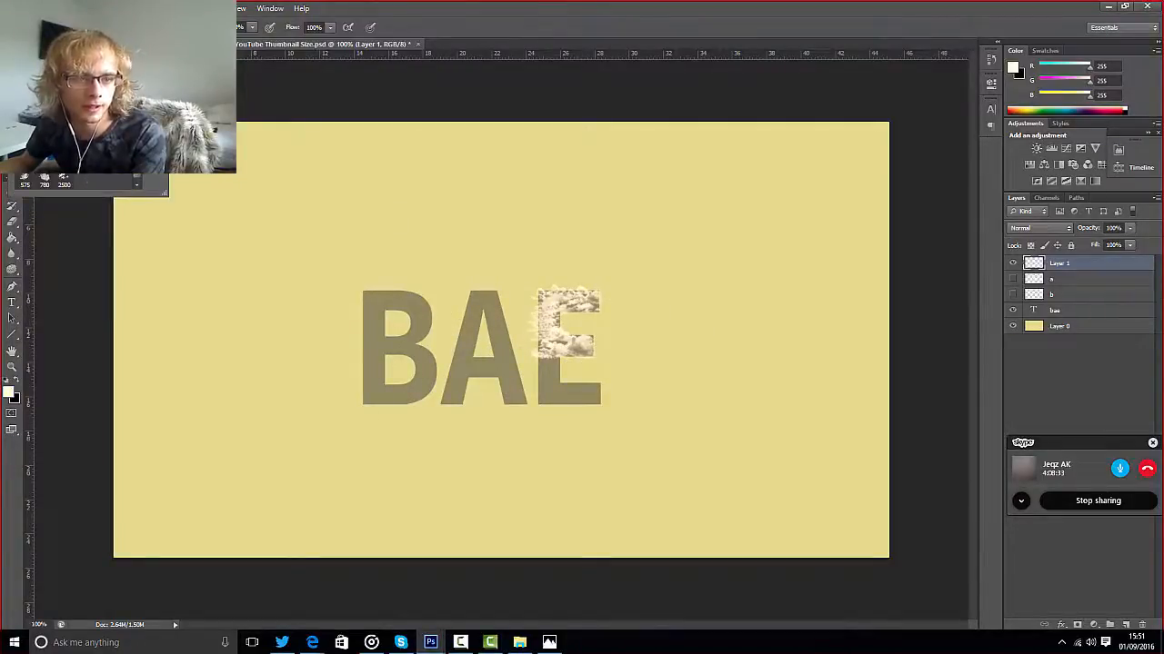
left_click(26, 180)
left_click(460, 28)
key("bracketleft")
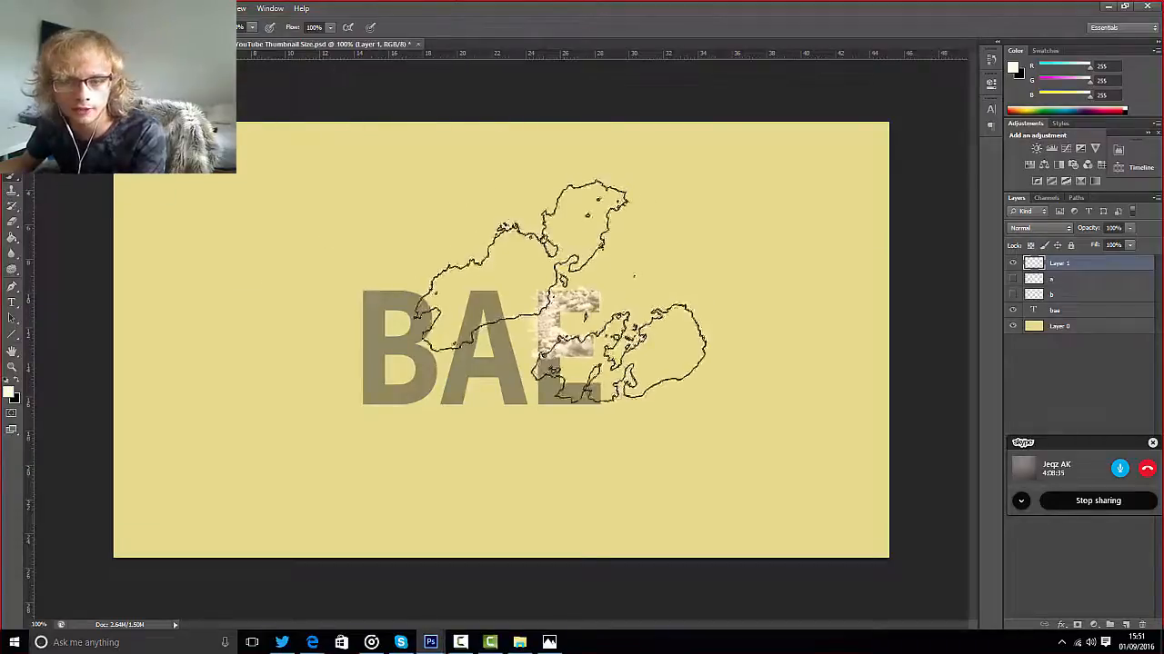
key("bracketleft")
key("bracketleft")
key("bracketleft")
key("bracketleft")
key("bracketleft")
key("bracketleft")
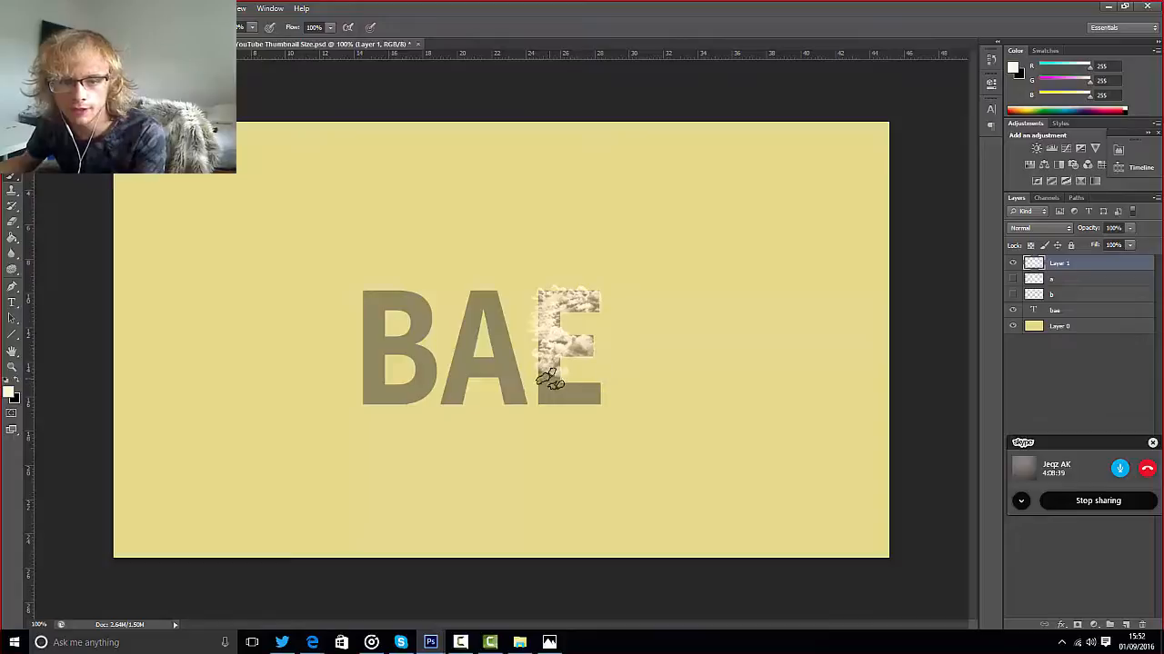
- Select a new cloud brush, shrink it, and stamp a cloud on the E's lower-left corner
right_click(90, 215)
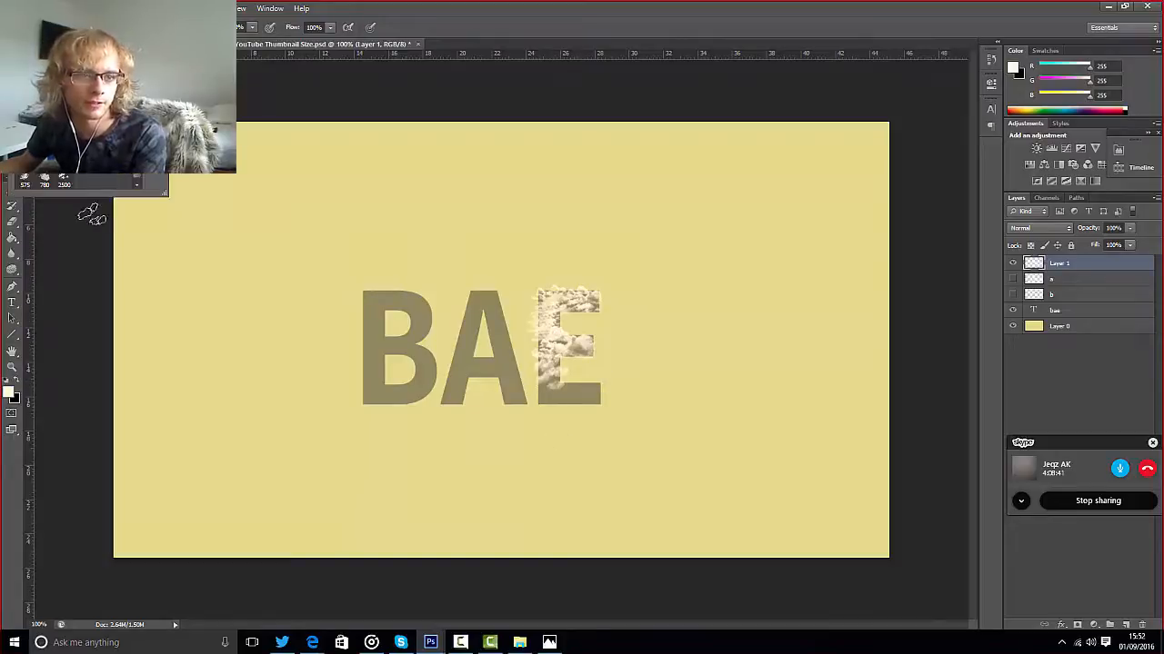
left_click(411, 28)
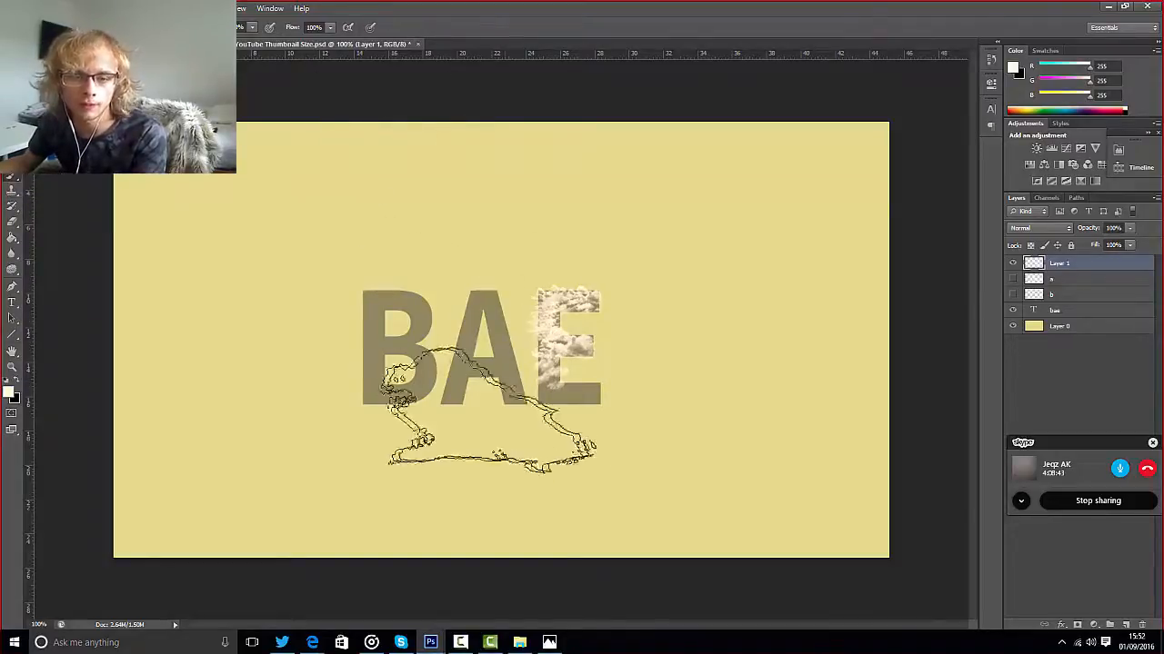
key("bracketleft")
key("bracketleft")
key("bracketleft")
key("bracketleft")
key("bracketleft")
key("bracketleft")
key("bracketleft")
key("bracketleft")
key("bracketleft")
key("bracketleft")
mouse_move(558, 395)
left_mouse_down()
mouse_move(566, 385)
mouse_move(540, 372)
mouse_move(564, 328)
mouse_move(558, 307)
left_mouse_up()
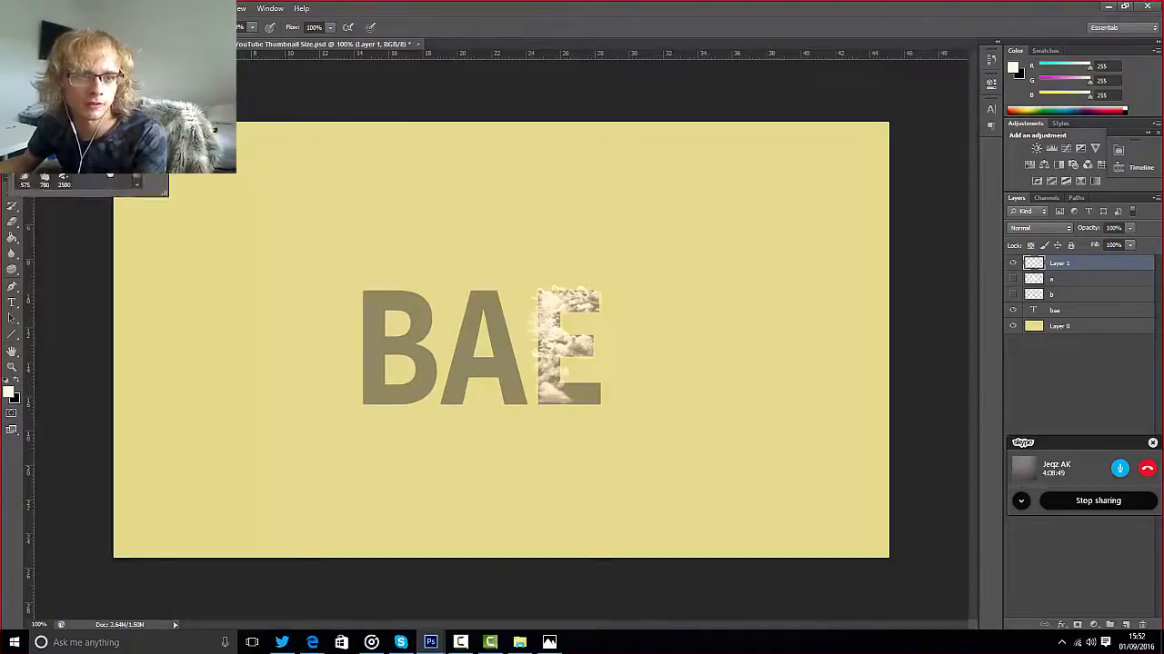
- Using a smaller puffy cloud brush, stamp clouds along the E's bottom arm
key("bracketleft")
key("bracketleft")
key("bracketleft")
key("bracketleft")
key("bracketleft")
key("bracketleft")
key("bracketleft")
key("bracketleft")
key("bracketleft")
key("bracketleft")
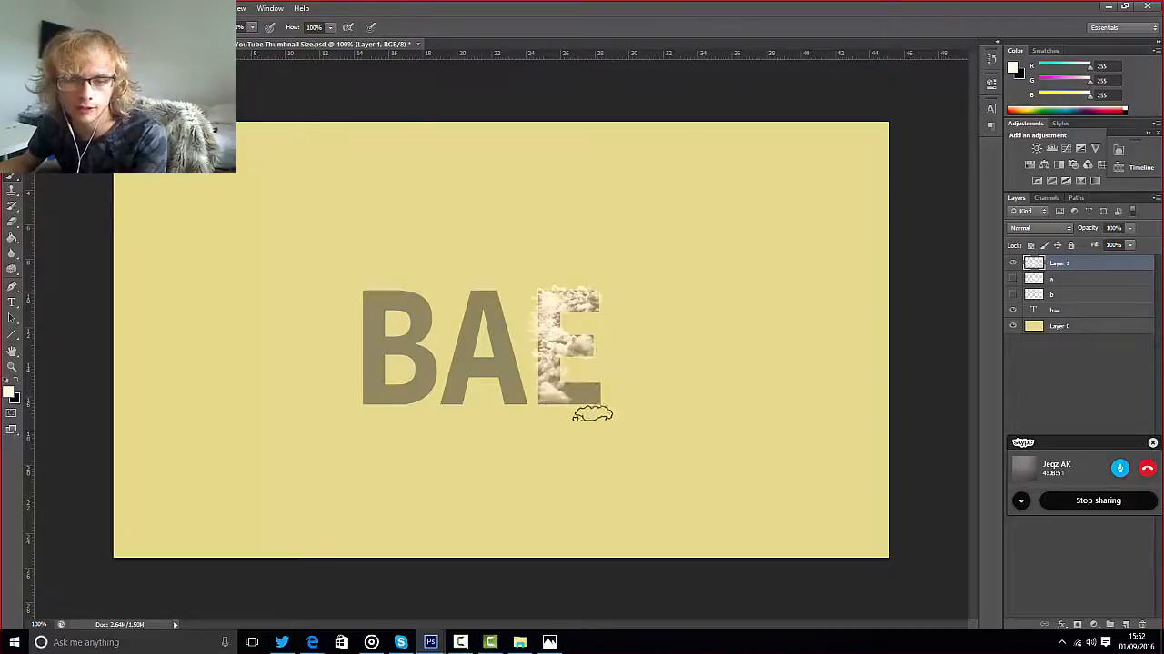
left_click_drag(591, 402, 578, 400)
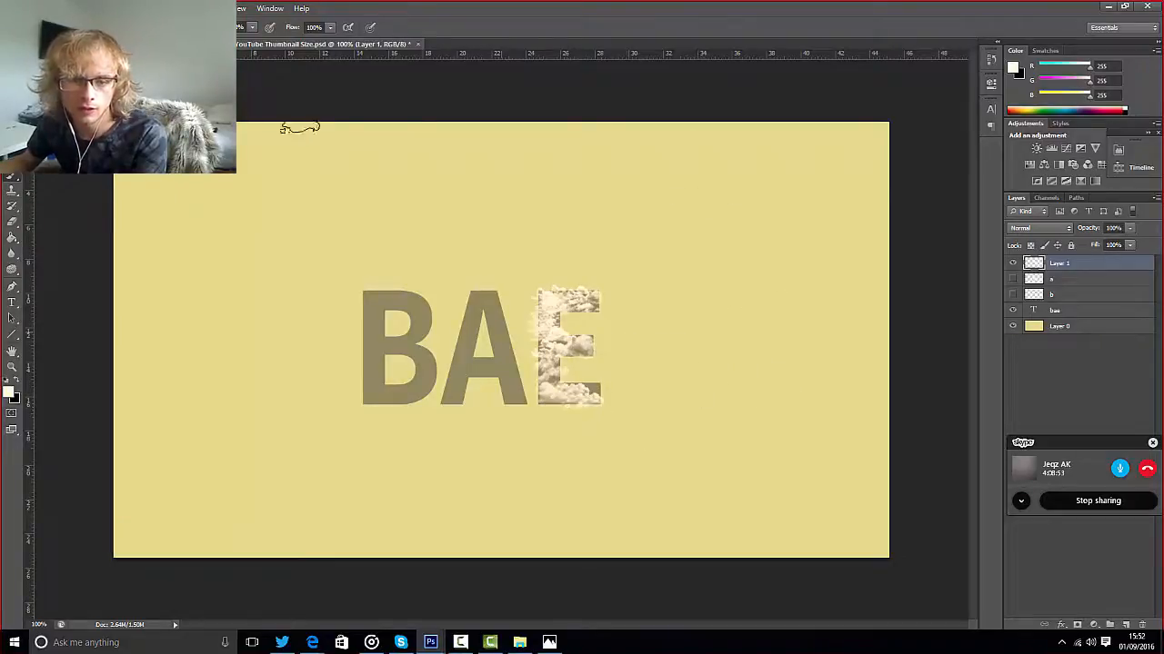
left_click(585, 388)
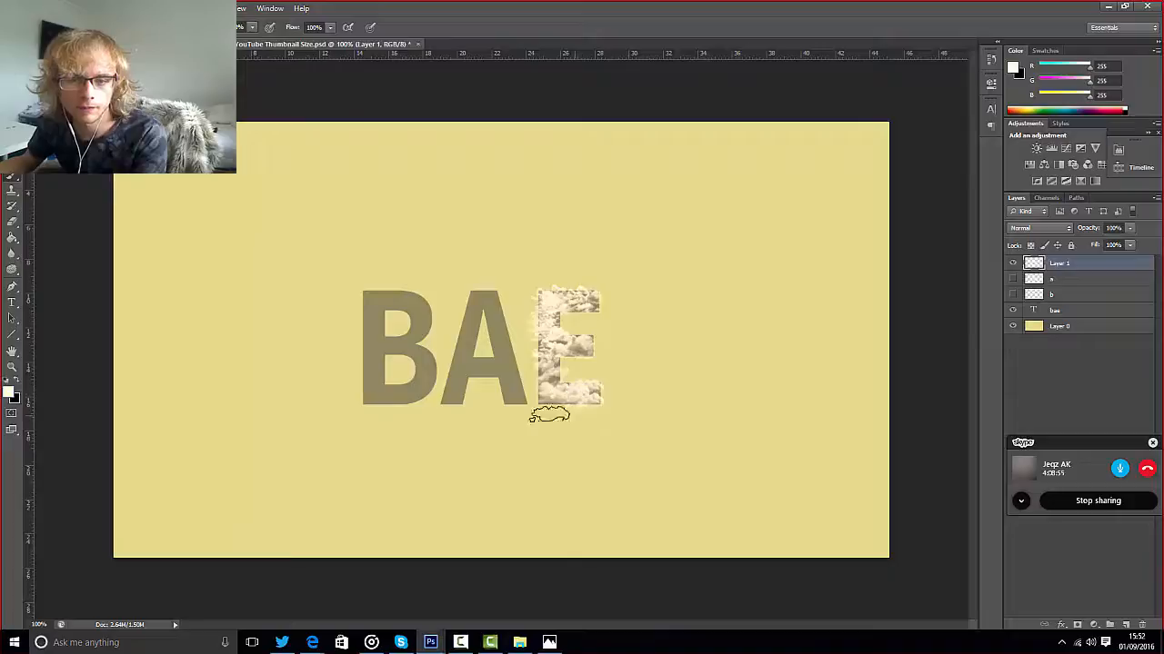
- Fill the remaining gaps in the E's lower stem with the same puffy cloud brush
left_click(553, 382)
left_click(543, 364)
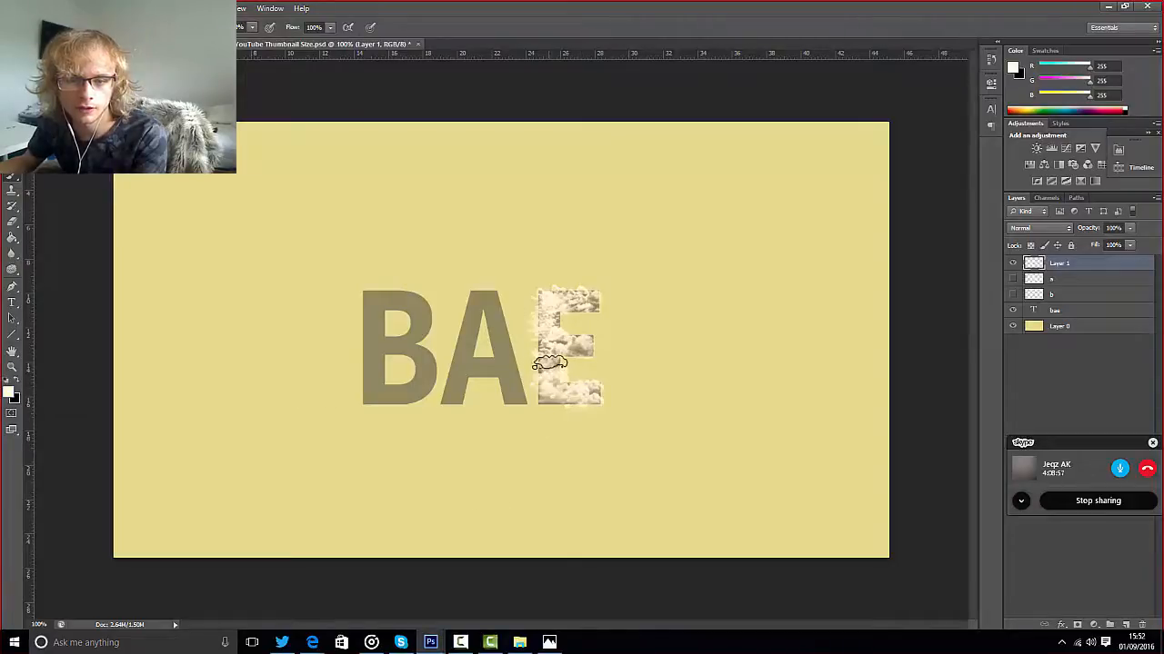
left_click(547, 362)
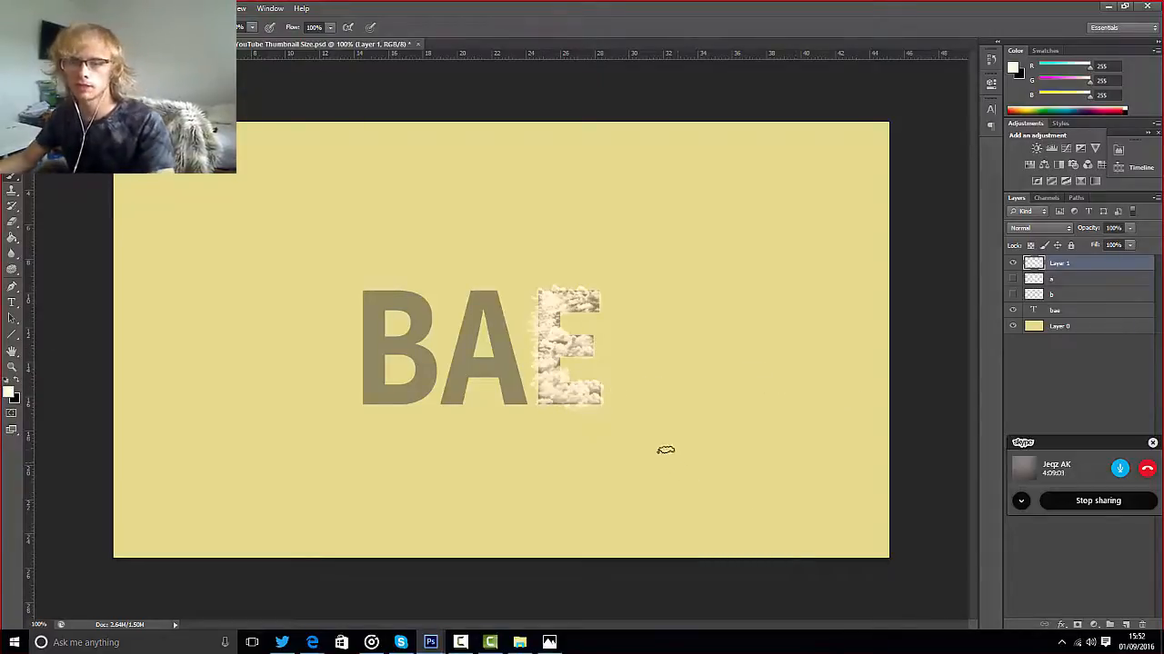
- Toggle the bae text layer's visibility to check the shape of the cloud E
left_click(1013, 314)
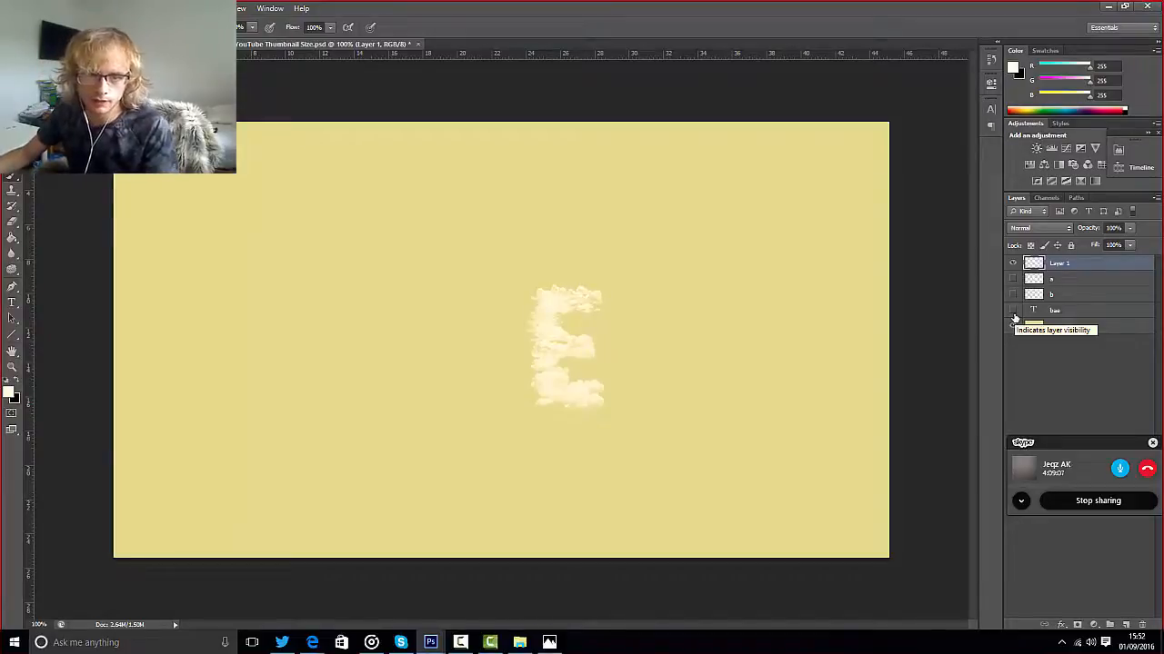
left_click(1013, 312)
left_click(1014, 313)
left_click(1013, 313)
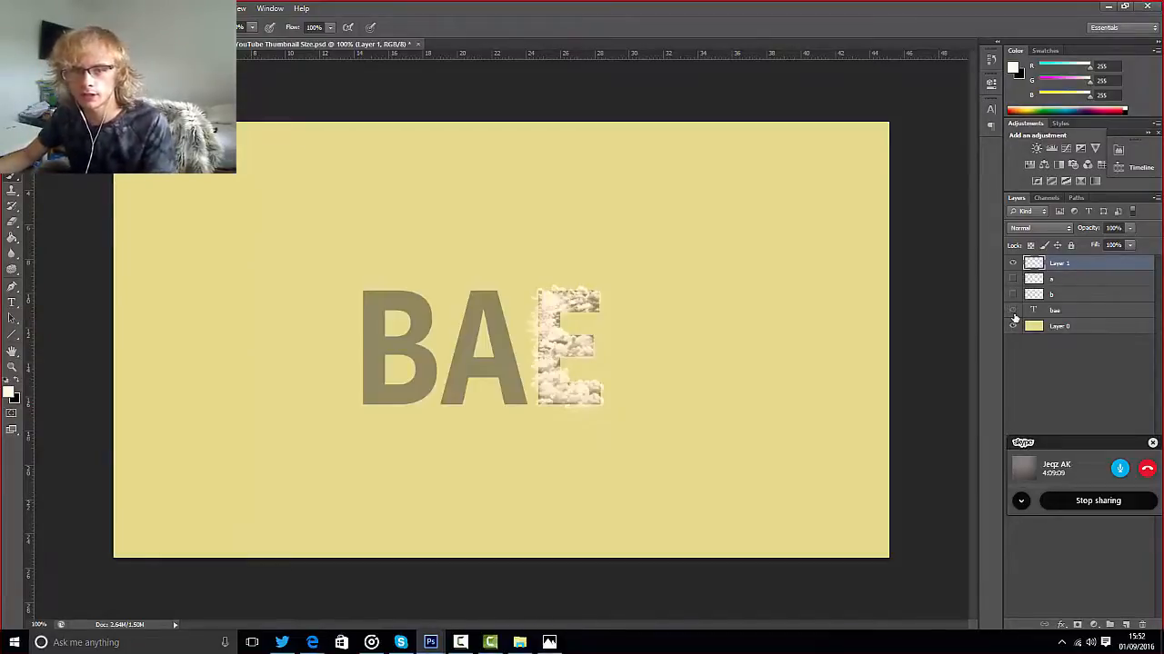
left_click(1013, 312)
left_click(1014, 313)
- Trim the cloud overspill around the E's edges with the Eraser and check the letter without the bae text
key("ctrl+plus")
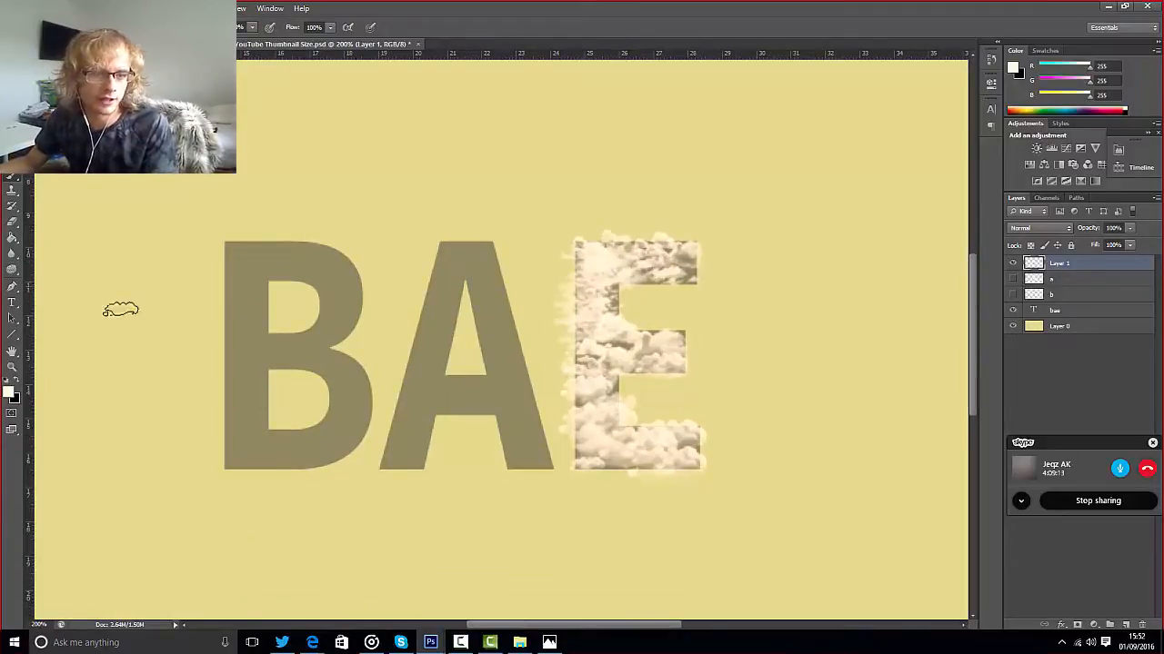
left_click(11, 221)
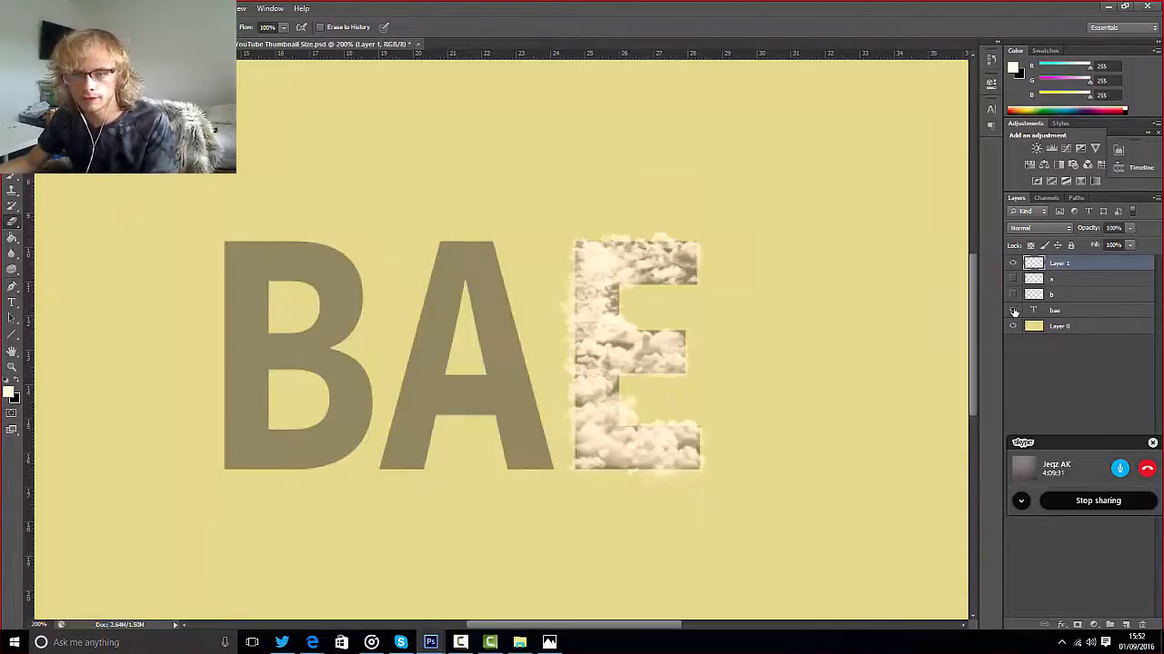
left_click(1013, 311)
left_click(1013, 311)
left_click(1012, 311)
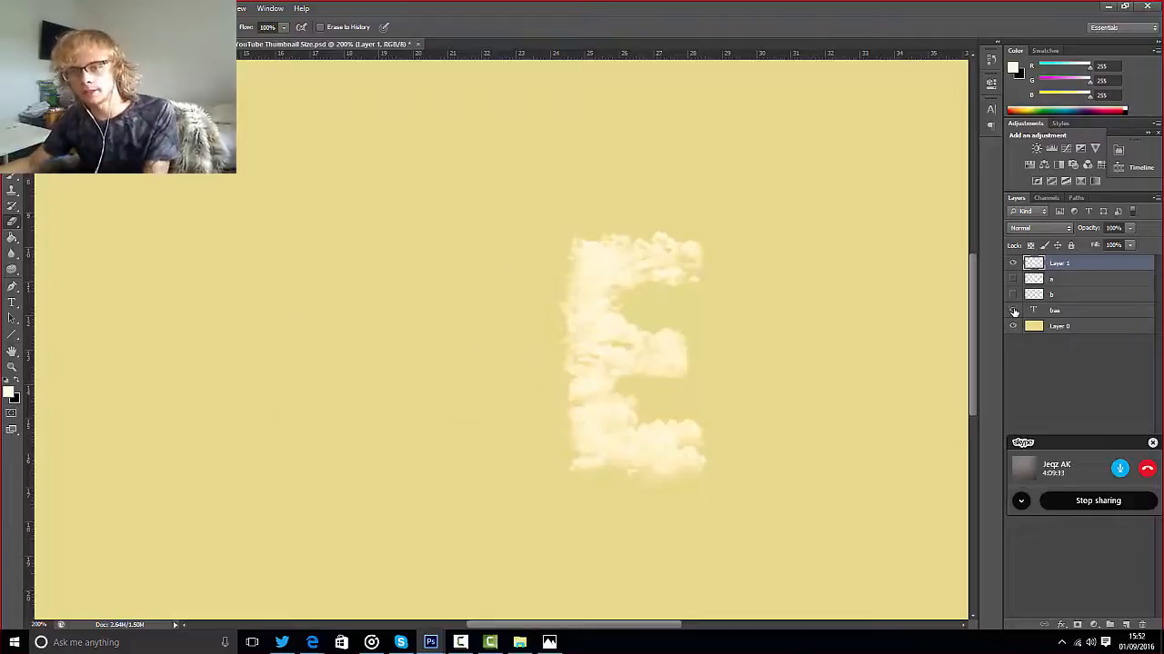
left_click(1013, 311)
left_click(1067, 366)
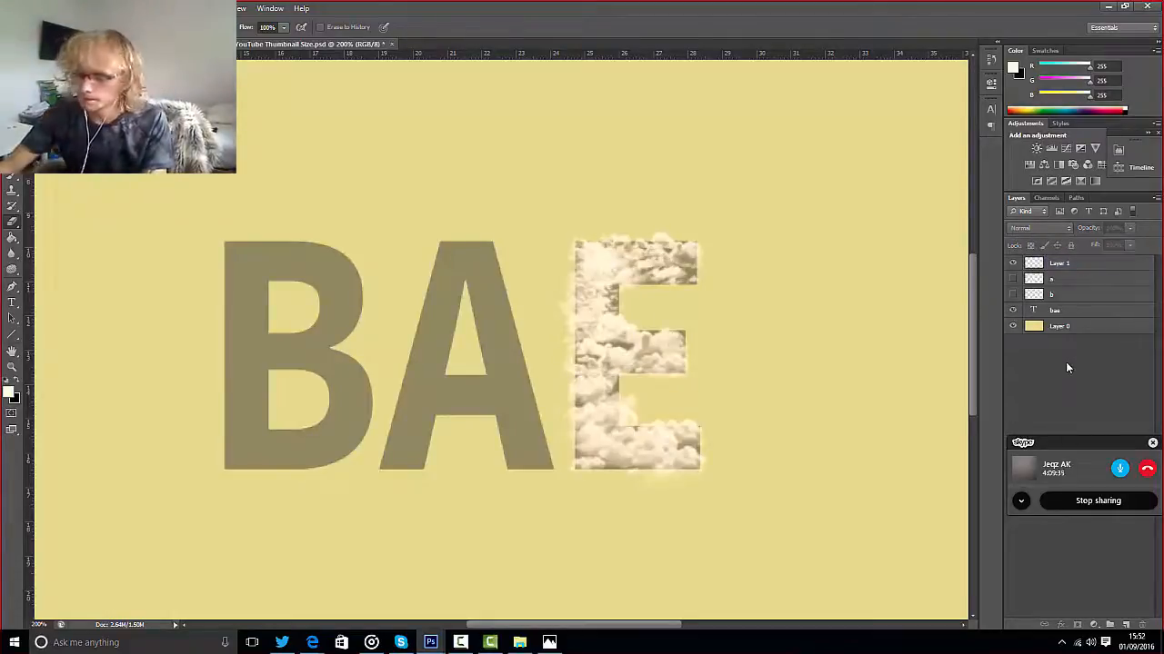
- Rename Layer 1 as e
key("ctrl+minus")
key("ctrl+minus")
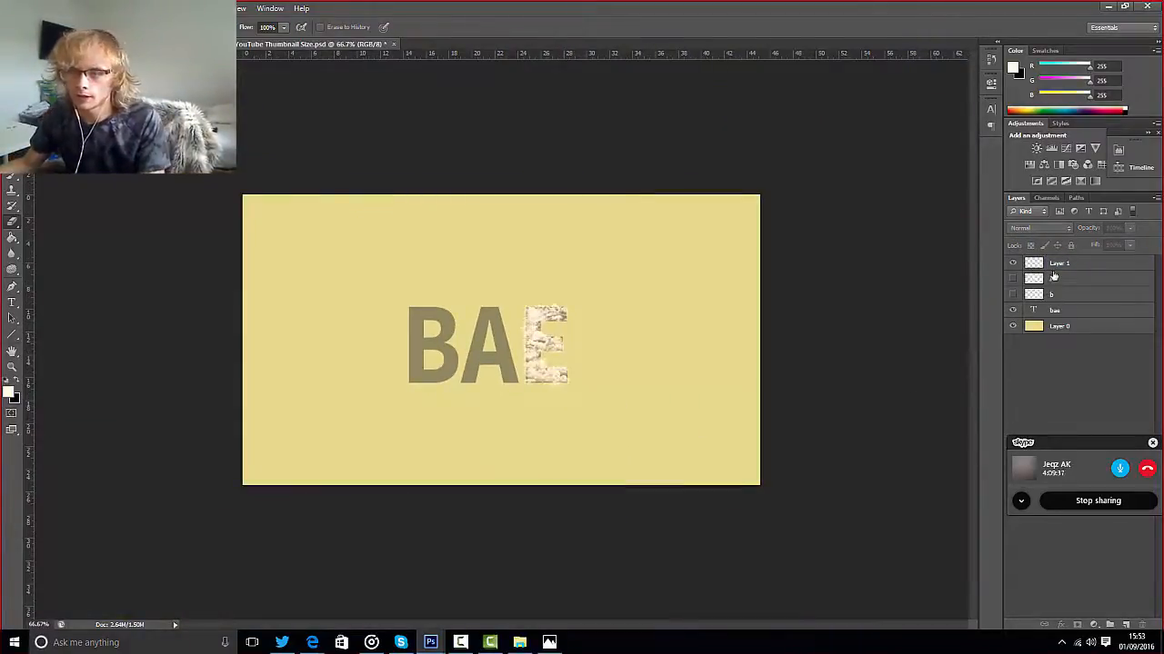
double_click(1057, 263)
left_click(1057, 309)
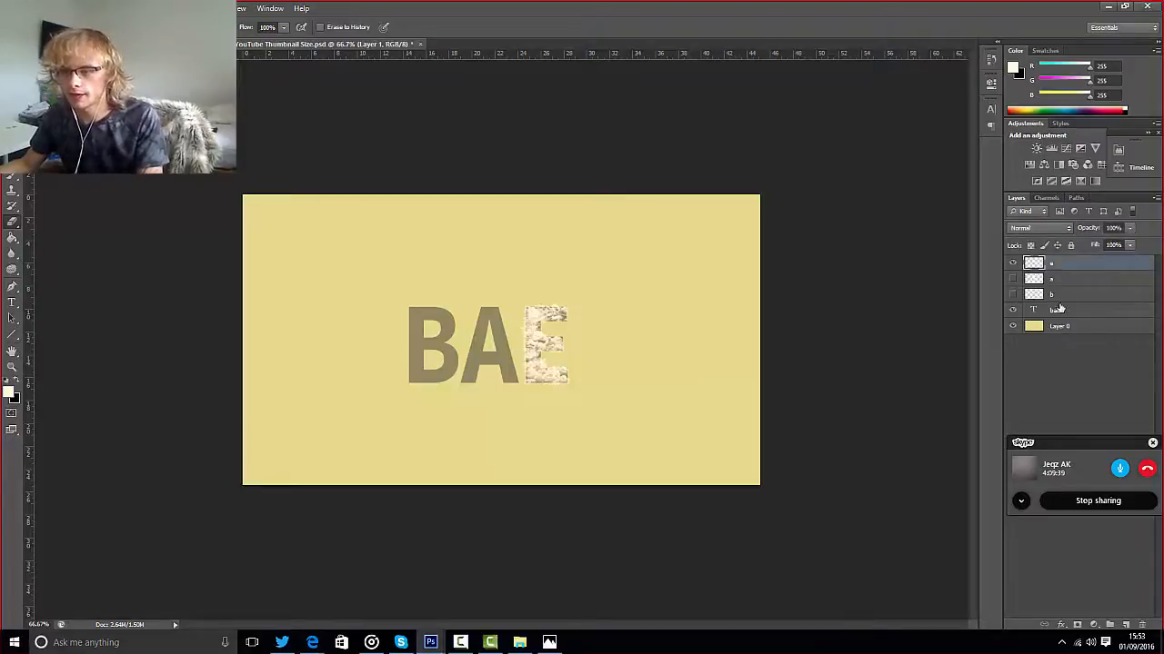
- Move the bae text layer to the top of the stack, show the a and b cloud layers and hide the bae text
left_click_drag(1057, 309, 1019, 263)
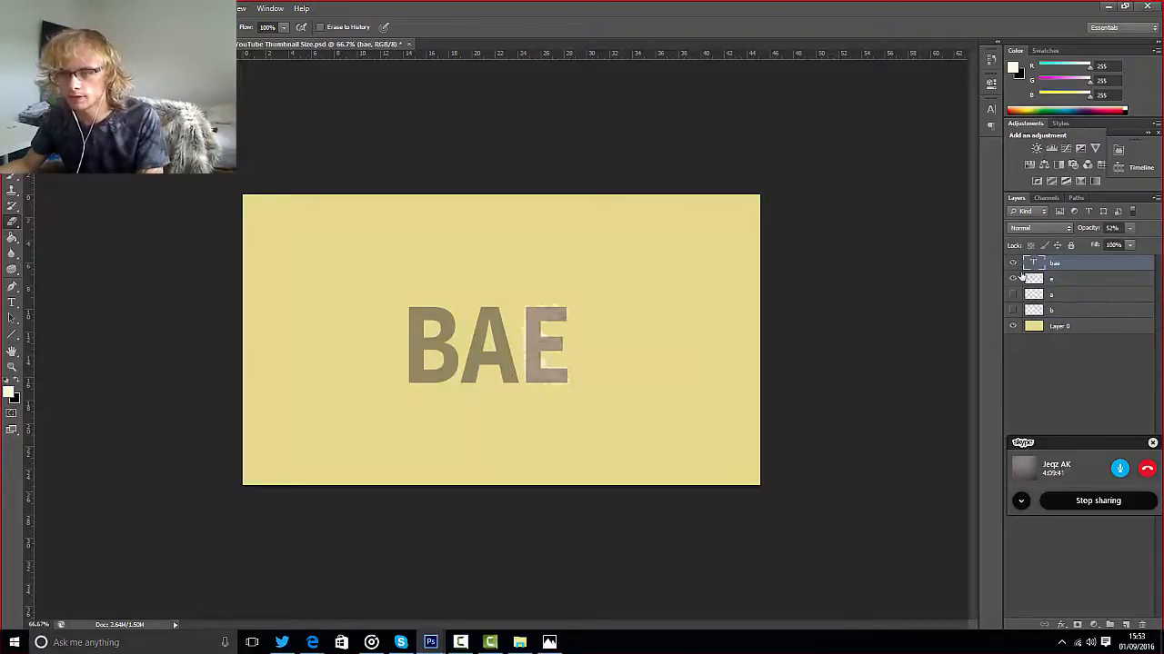
left_click(1012, 310)
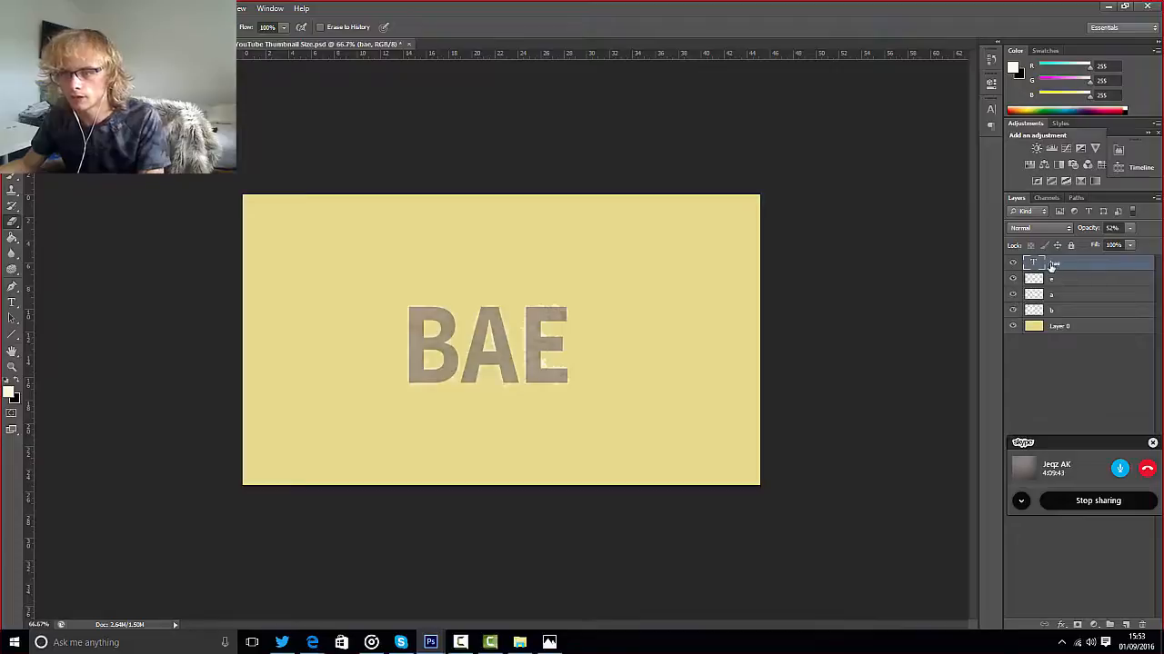
left_click(1014, 263)
- Group the bae, e, a and b layers and name the group Text
left_click(1070, 314, "shift")
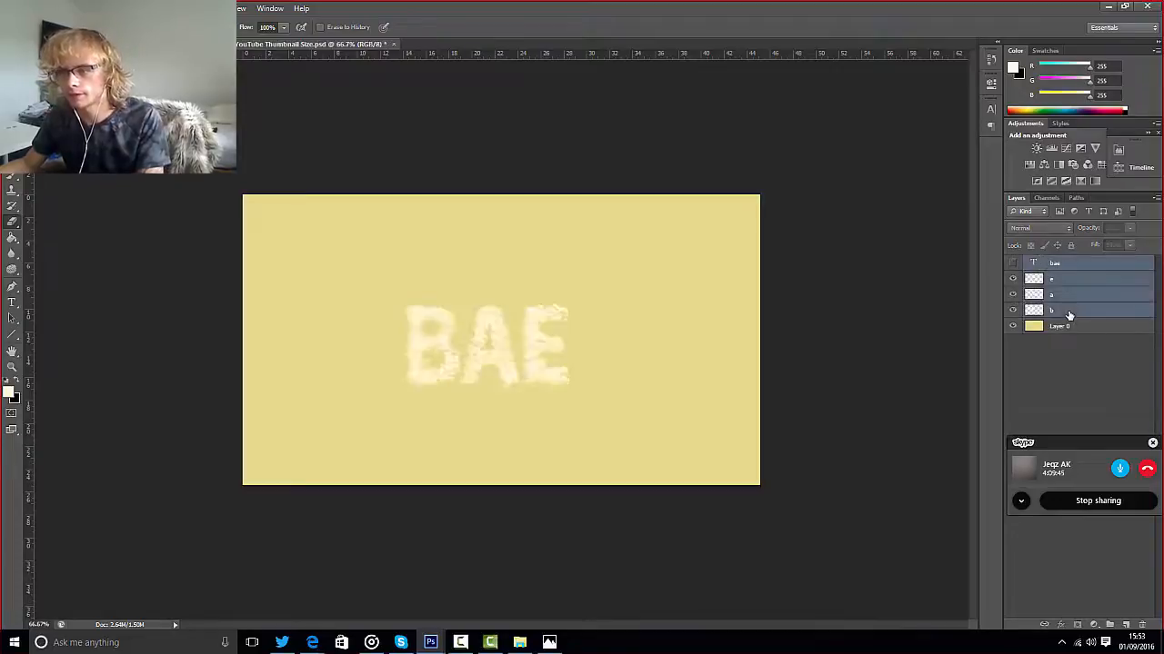
key("ctrl+g")
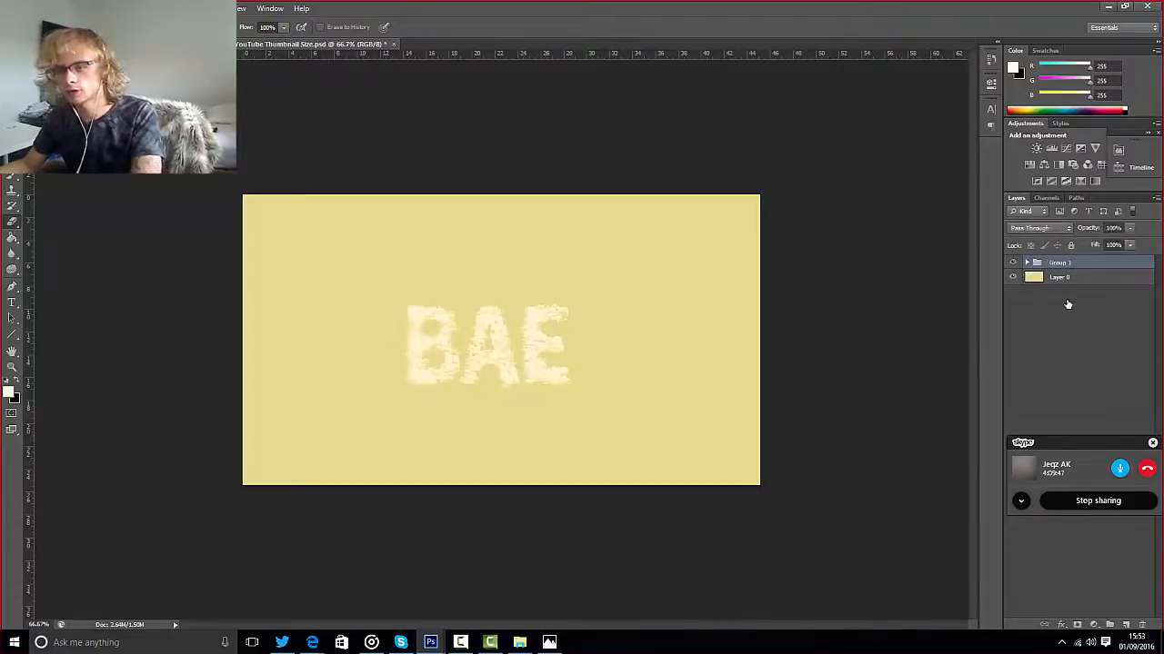
double_click(1060, 264)
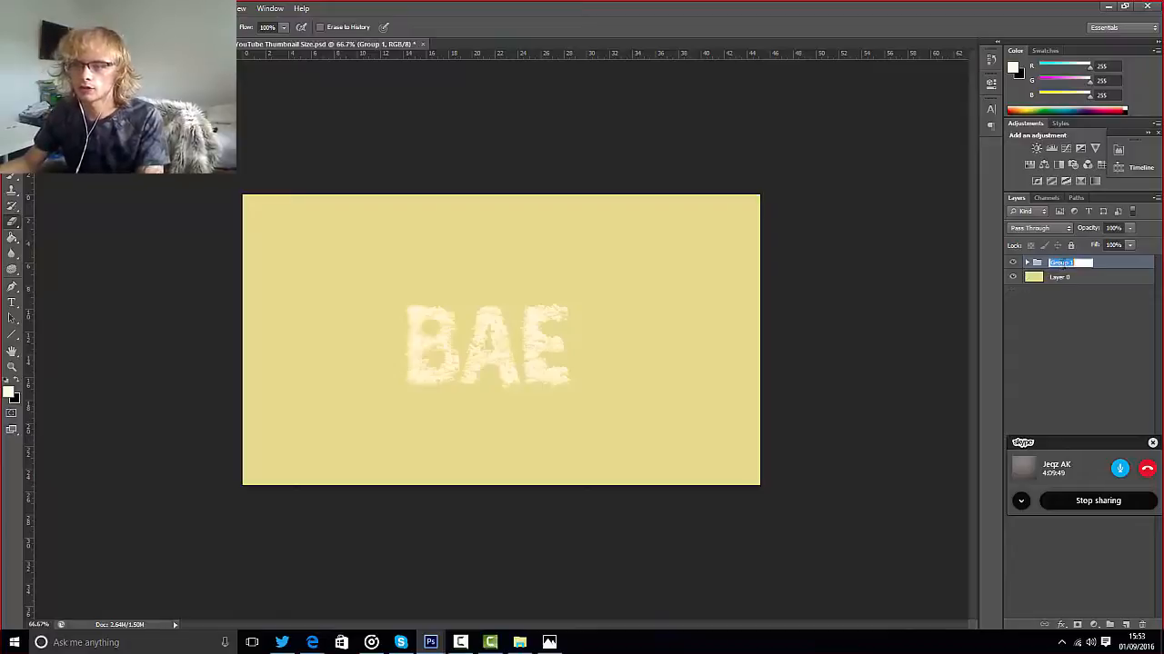
type("Text")
key("Return")
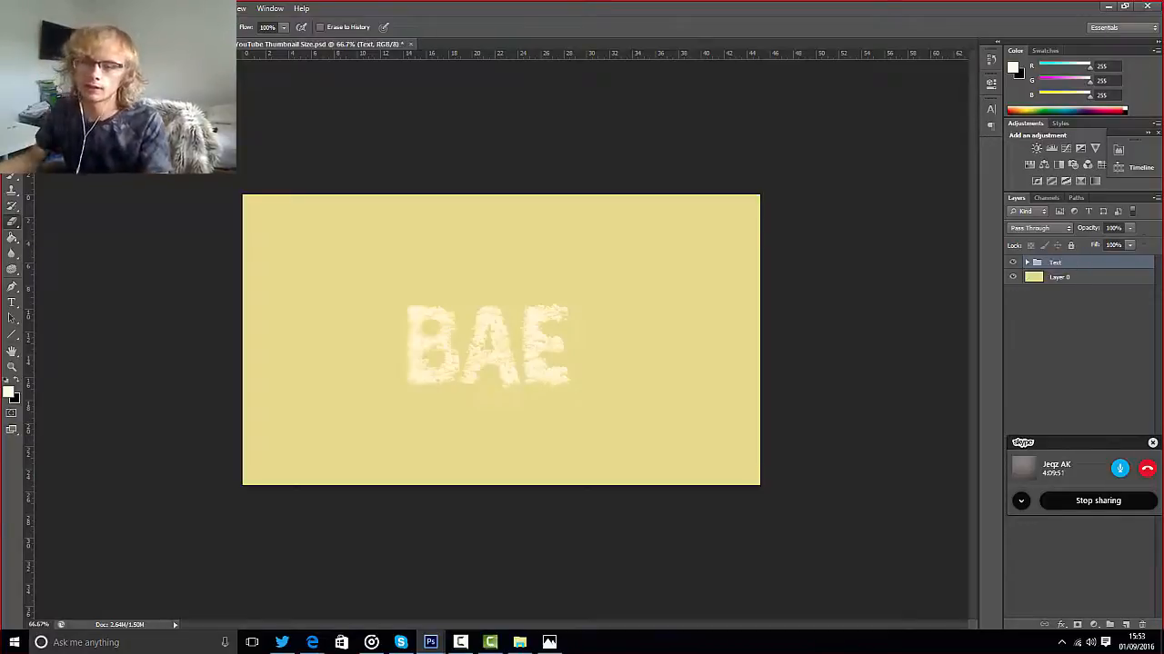
- Sample the sky blue 58cffa from Strand.jpg as the foreground colour, then return to the Twitter header template
left_click(209, 43)
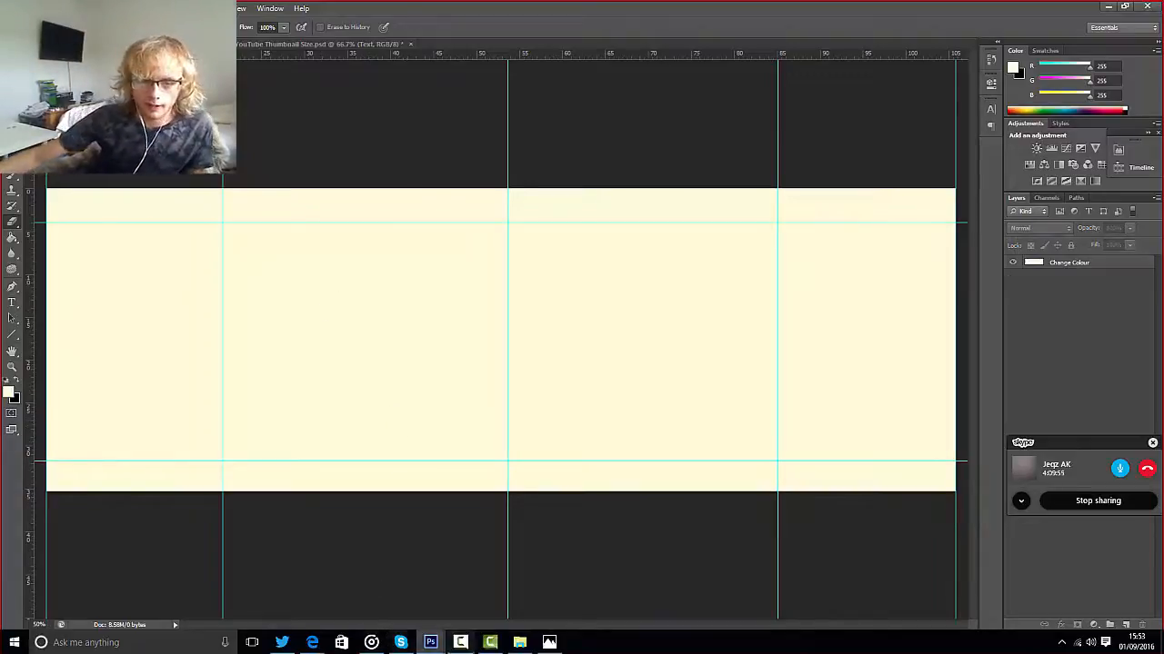
left_click(430, 643)
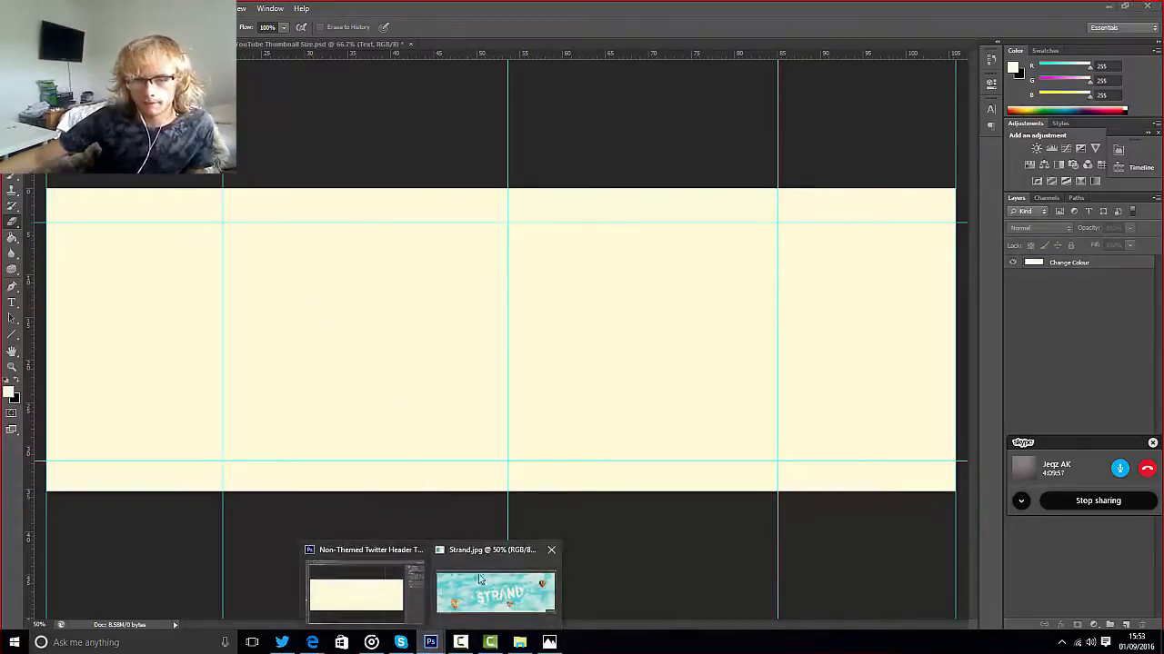
left_click(457, 591)
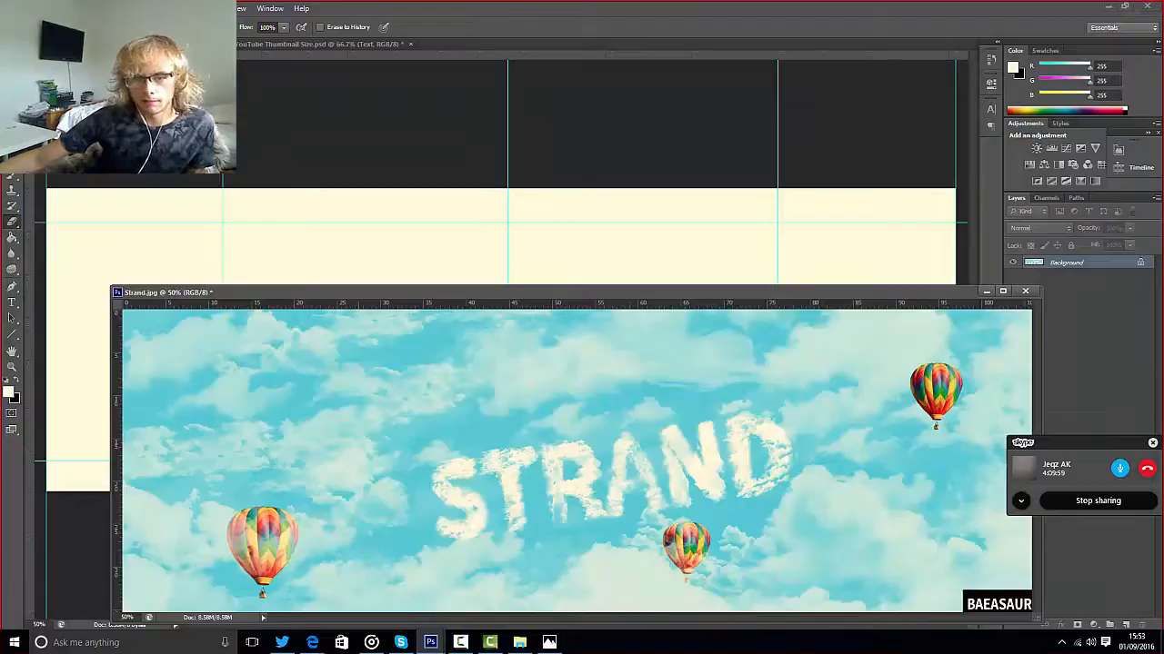
left_click(12, 238)
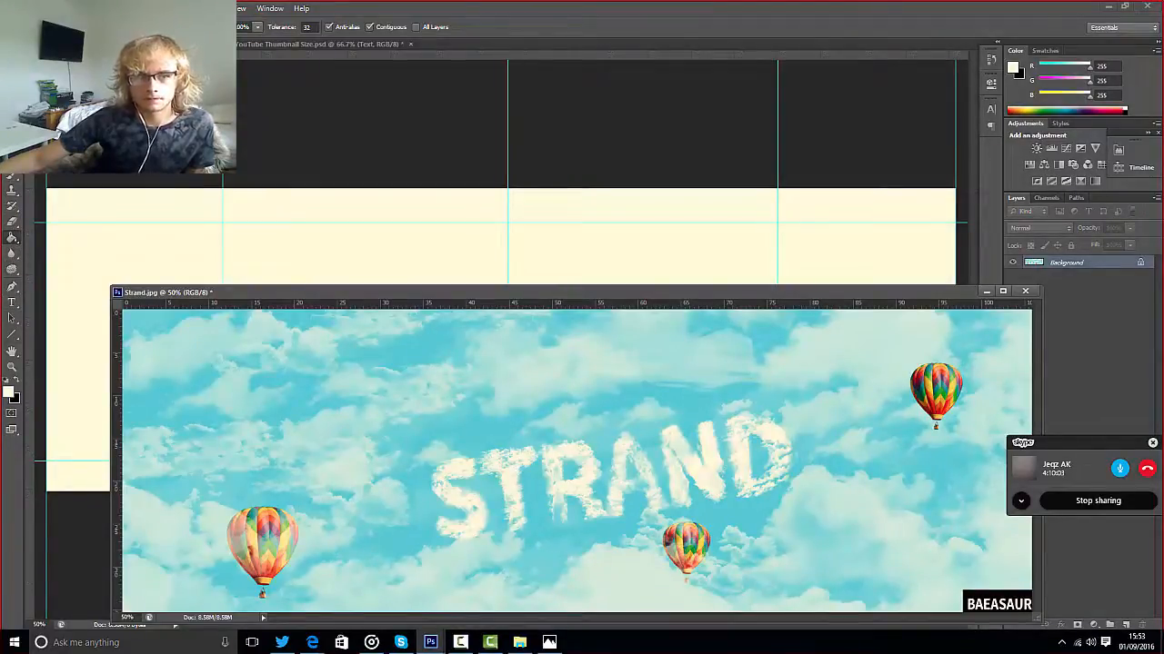
key("i")
left_click(702, 394)
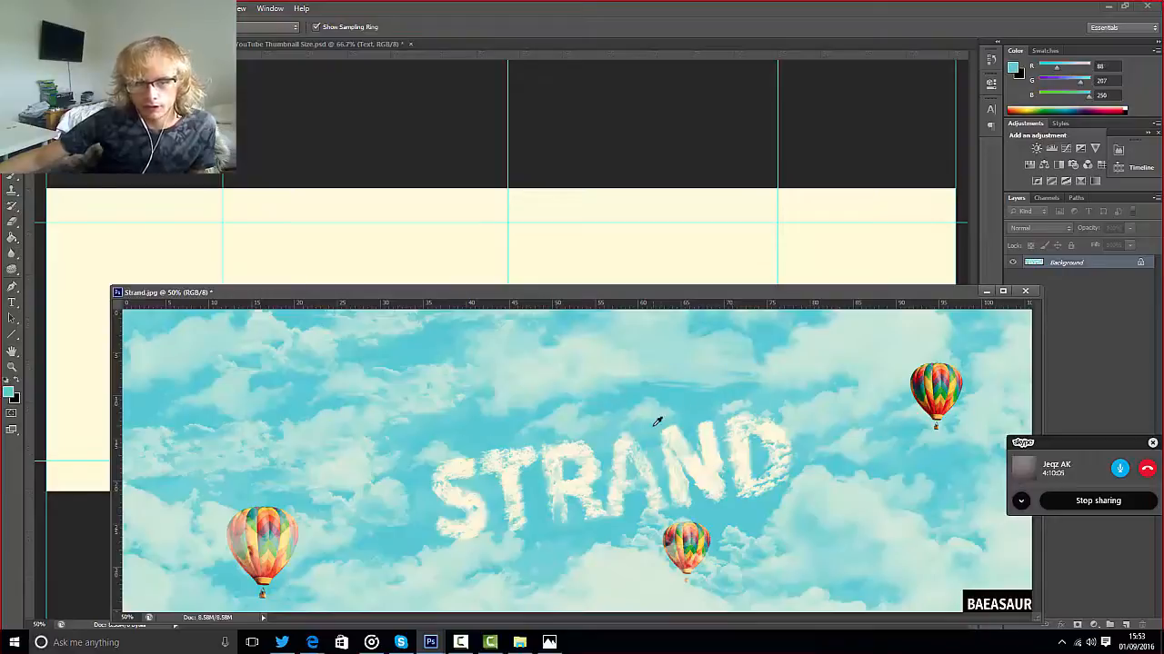
left_click(10, 392)
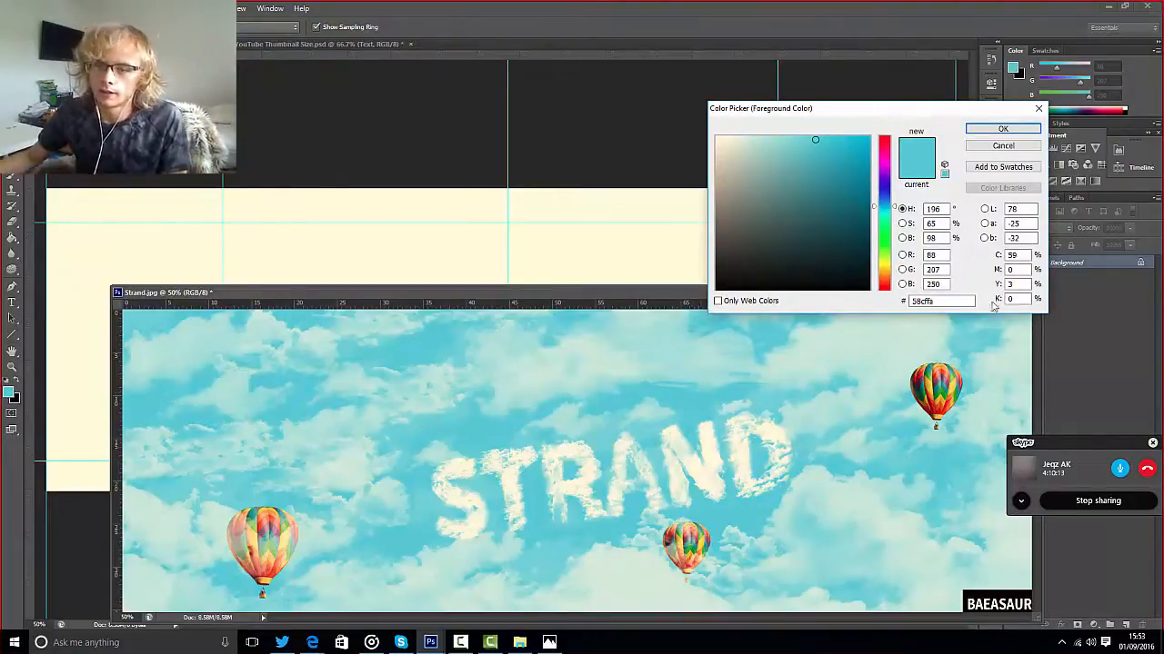
left_click_drag(965, 301, 878, 305)
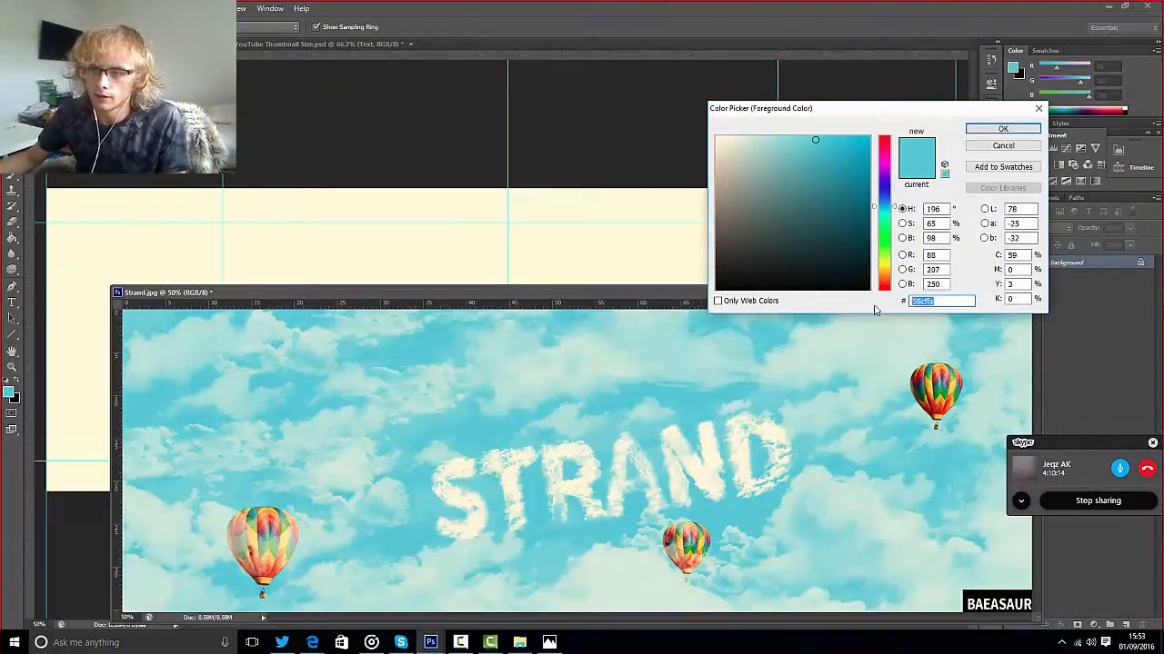
left_click(998, 130)
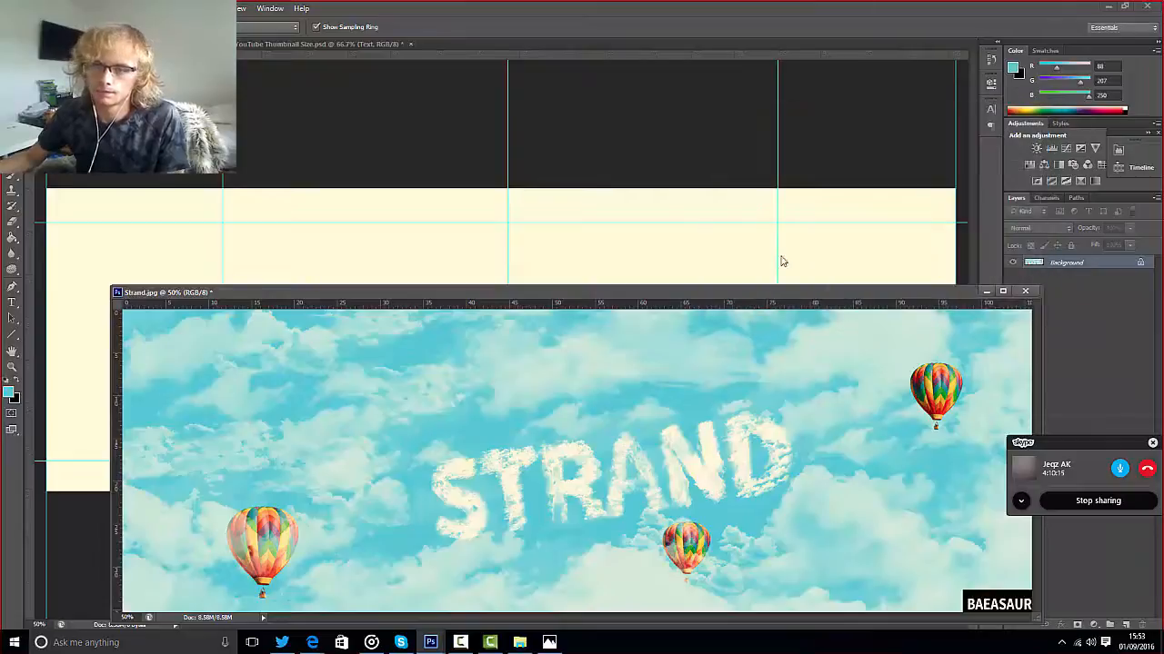
left_click(986, 292)
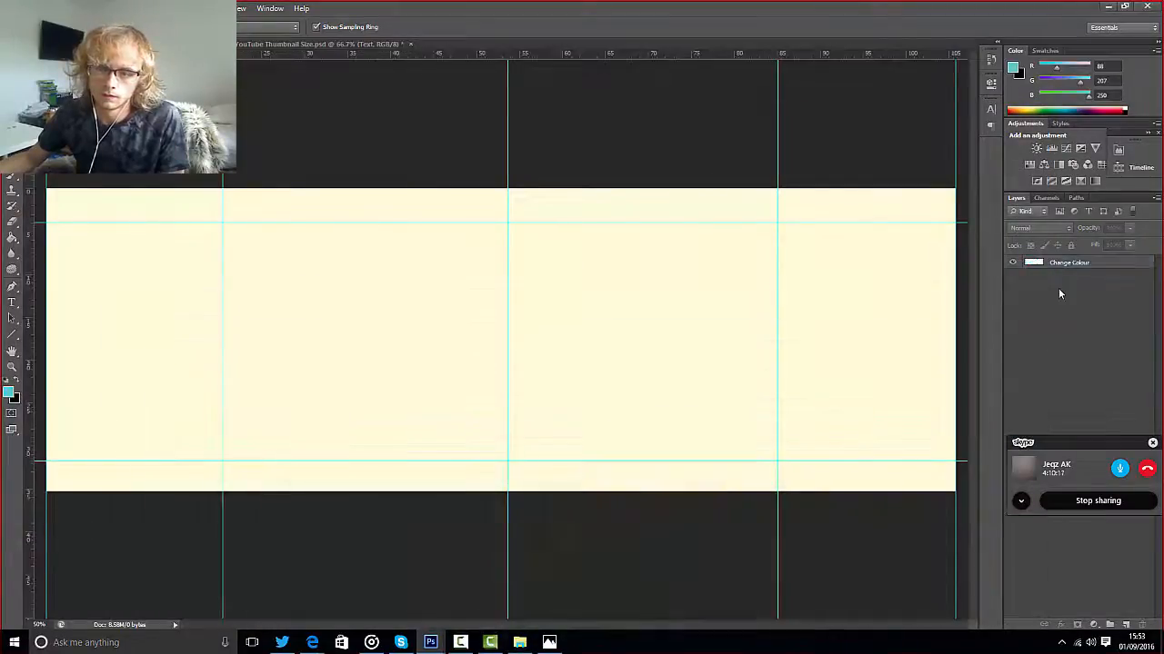
- Fill the Change Colour layer of the header template with the sampled sky blue using the Paint Bucket
left_click(11, 238)
left_click(293, 268)
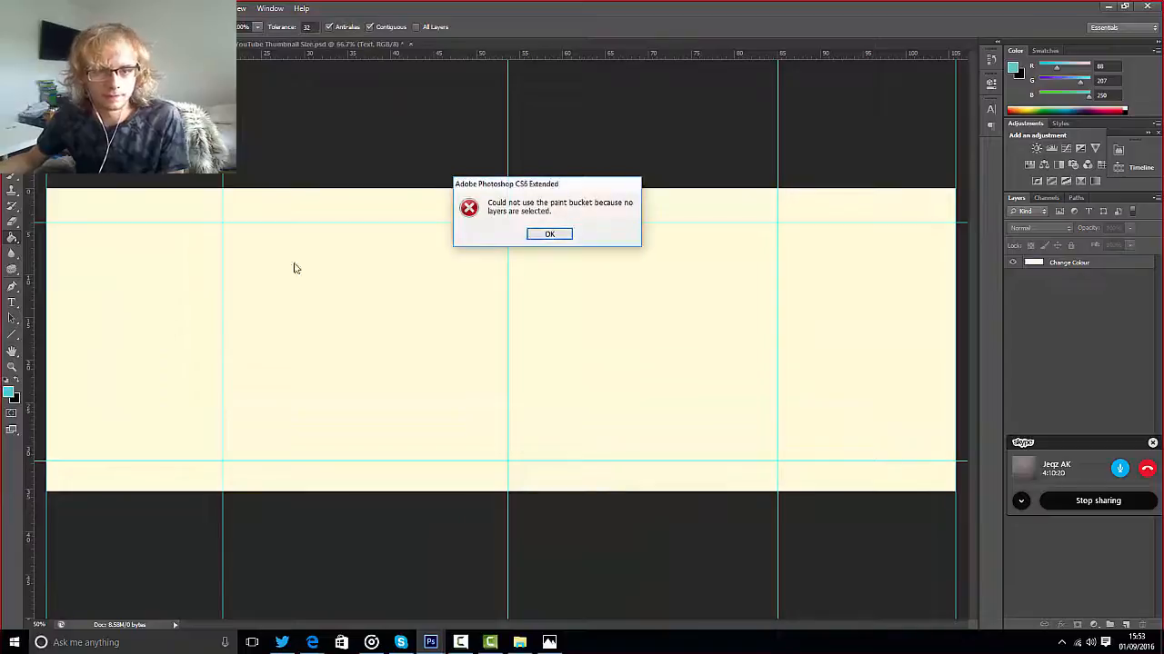
left_click(549, 235)
left_click(1056, 263)
left_click(431, 339)
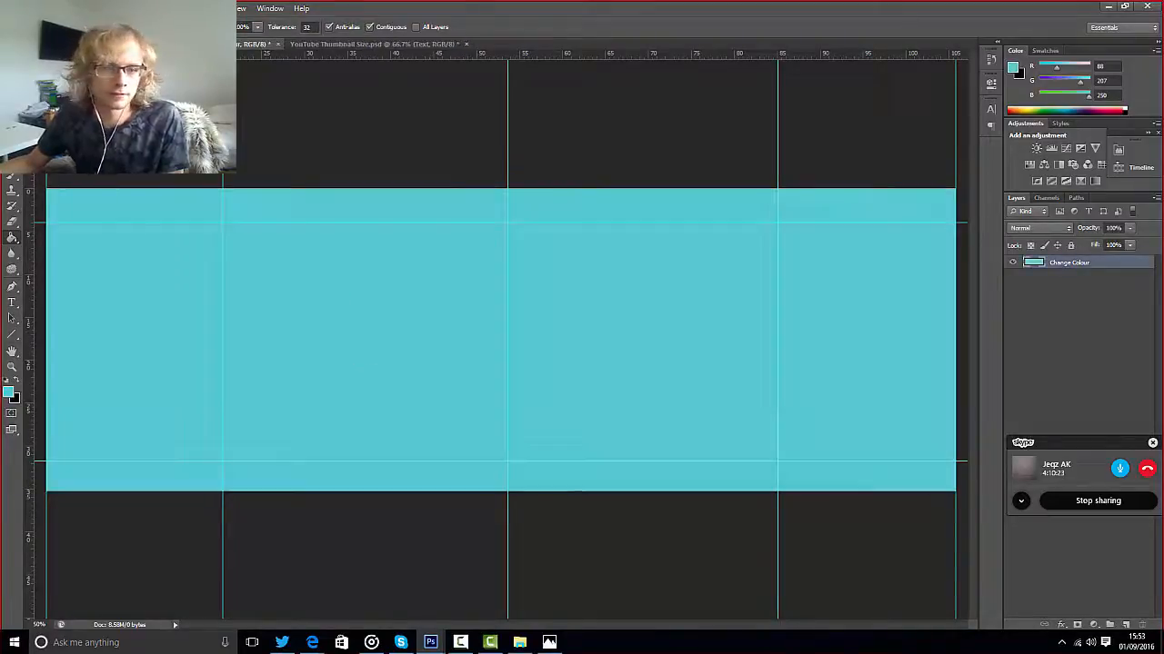
- Move the Text group from the YouTube thumbnail document into the middle of the blue Twitter header
key("v")
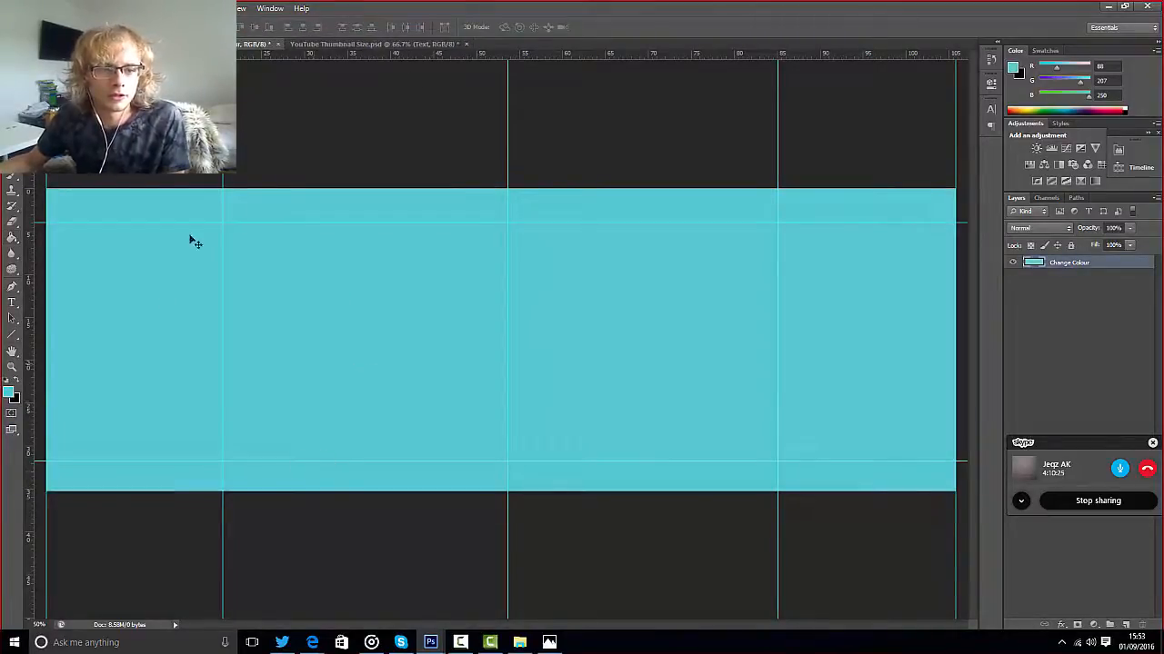
left_click(362, 43)
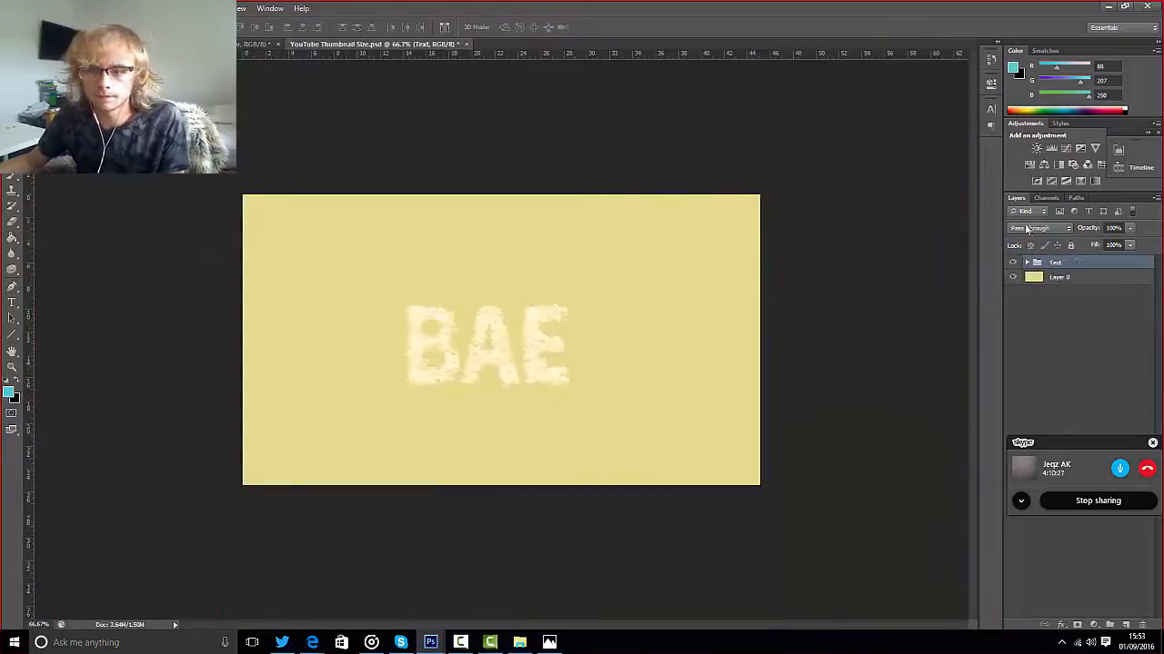
left_click_drag(475, 338, 528, 370)
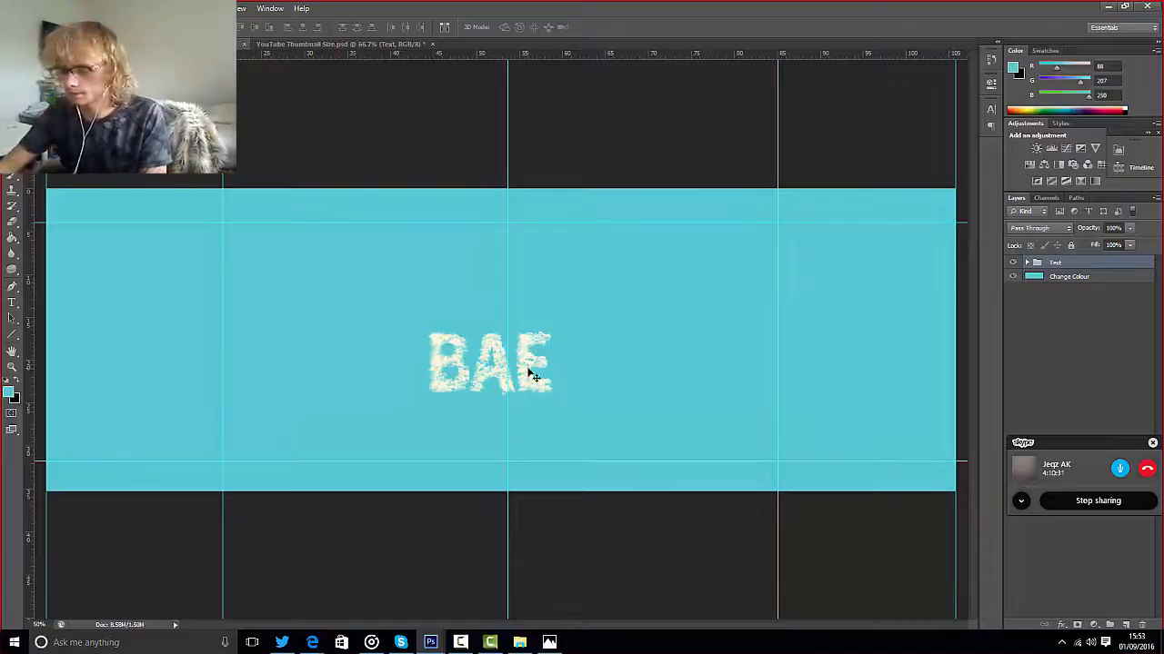
- Enlarge the BAE Text group, reposition it at the header's centre and rotate it by -9.94° so it slopes upward
key("ctrl+minus")
key("ctrl+minus")
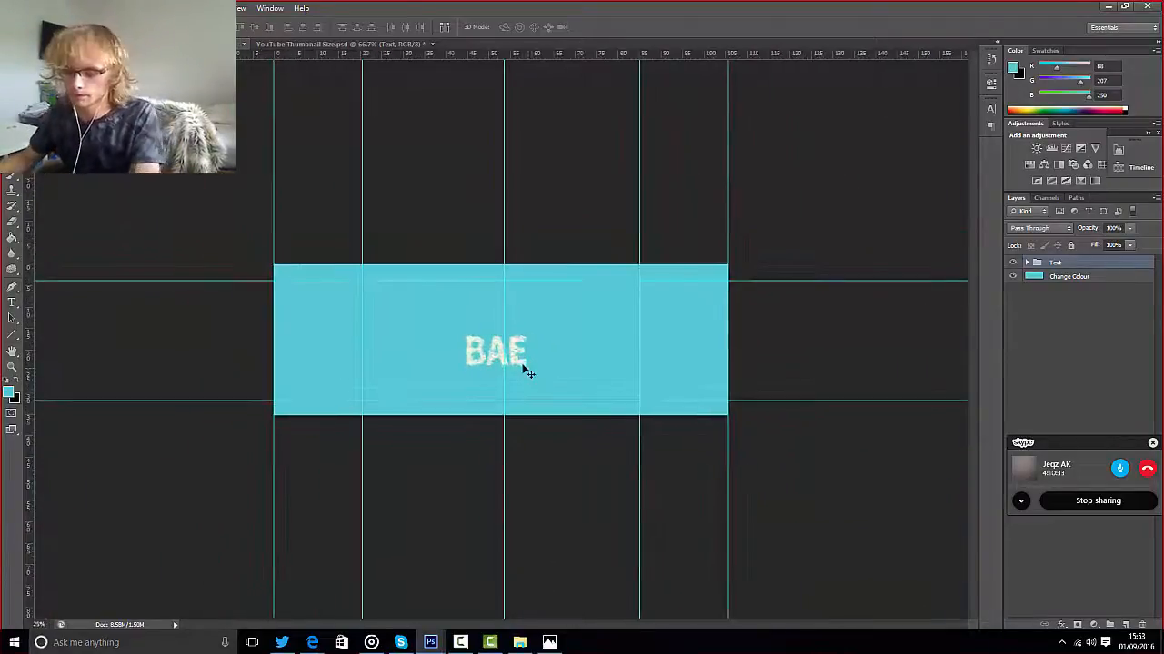
key("ctrl+t")
left_click_drag(531, 333, 586, 317)
key("Return")
mouse_move(512, 370)
left_mouse_down()
mouse_move(495, 365)
mouse_move(498, 376)
left_mouse_up()
key("ctrl+t")
left_click_drag(427, 438, 443, 415)
key("Return")
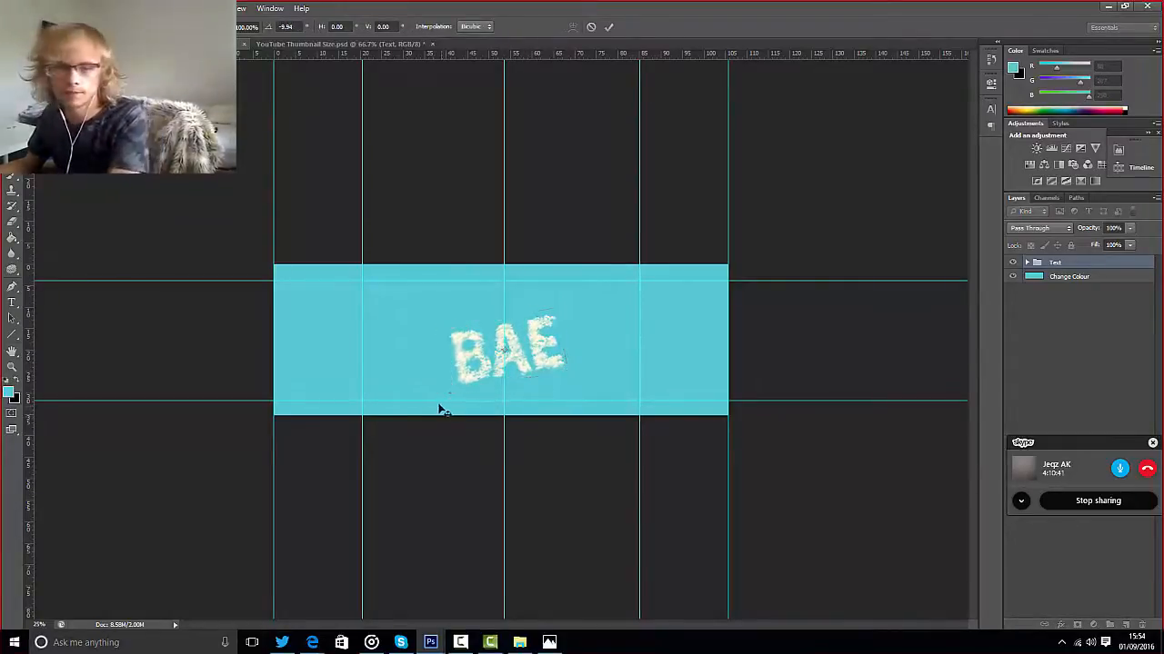
- Open the image 6-balloon-rainbow_1 from the Desktop folder
right_click(564, 40)
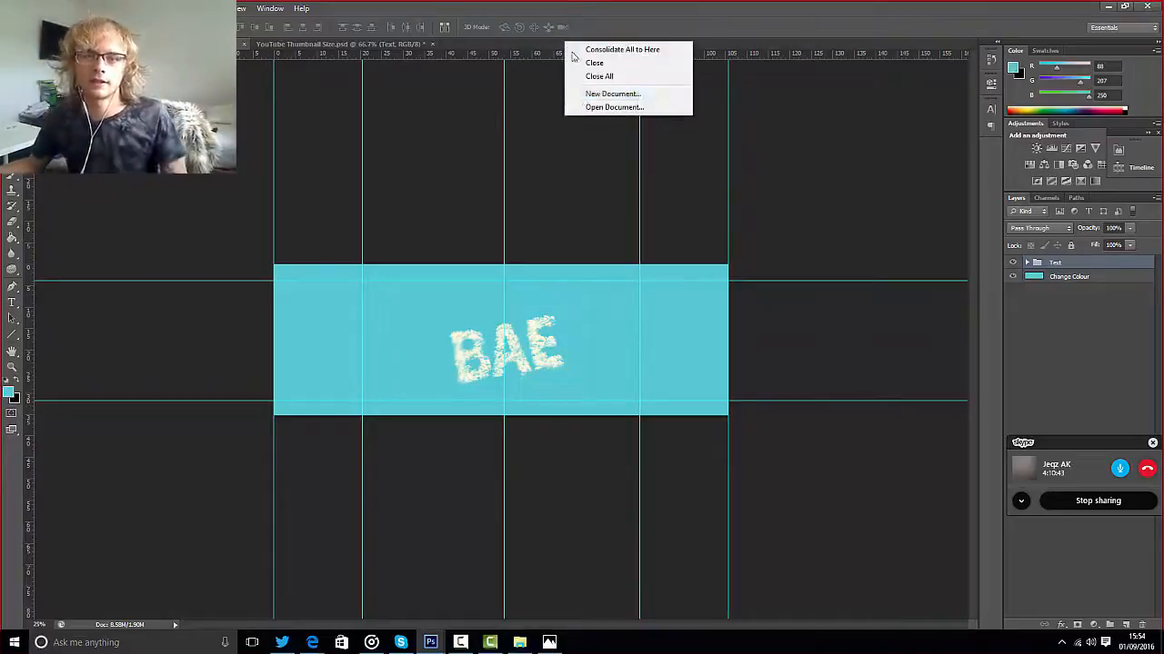
left_click(596, 106)
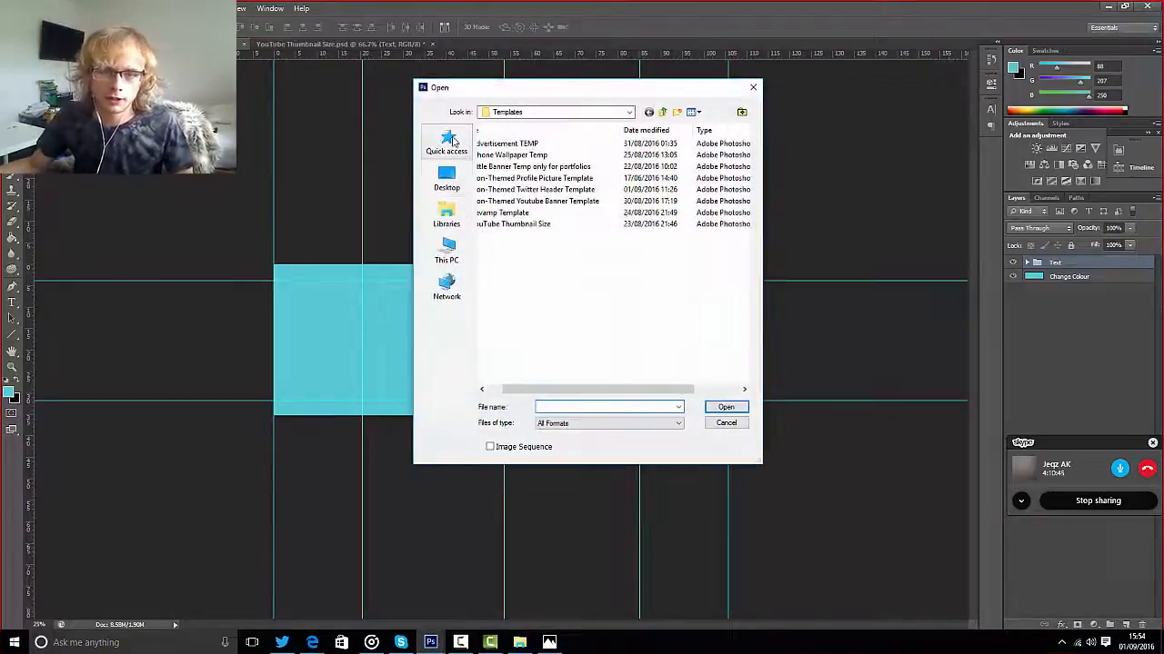
left_click(446, 177)
scroll(542, 212, "down", 3)
scroll(543, 212, "down", 8)
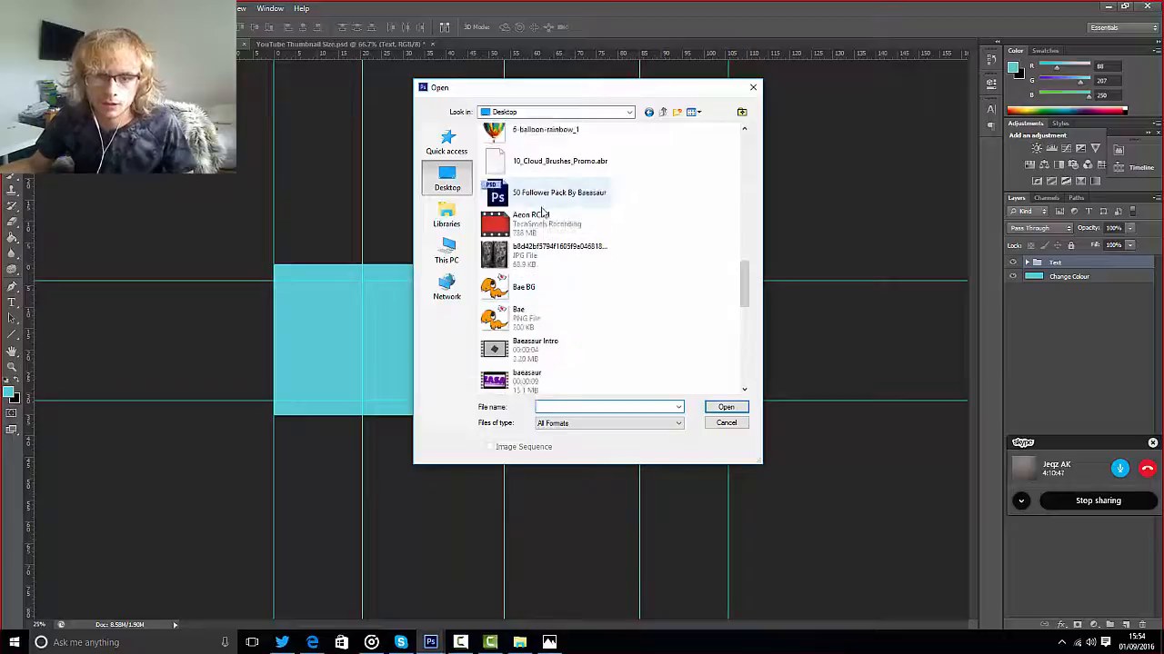
double_click(543, 219)
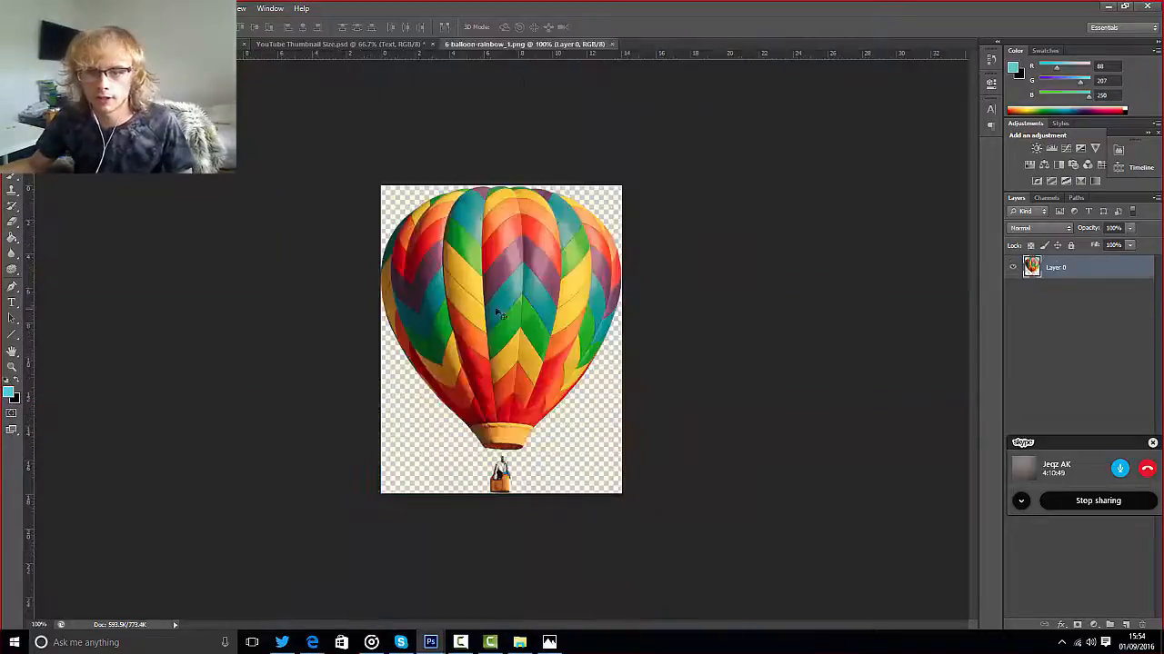
left_click_drag(638, 239, 513, 320)
- Return to the Twitter header document and set the foreground colour to off-white f6f6f6
left_click(262, 45)
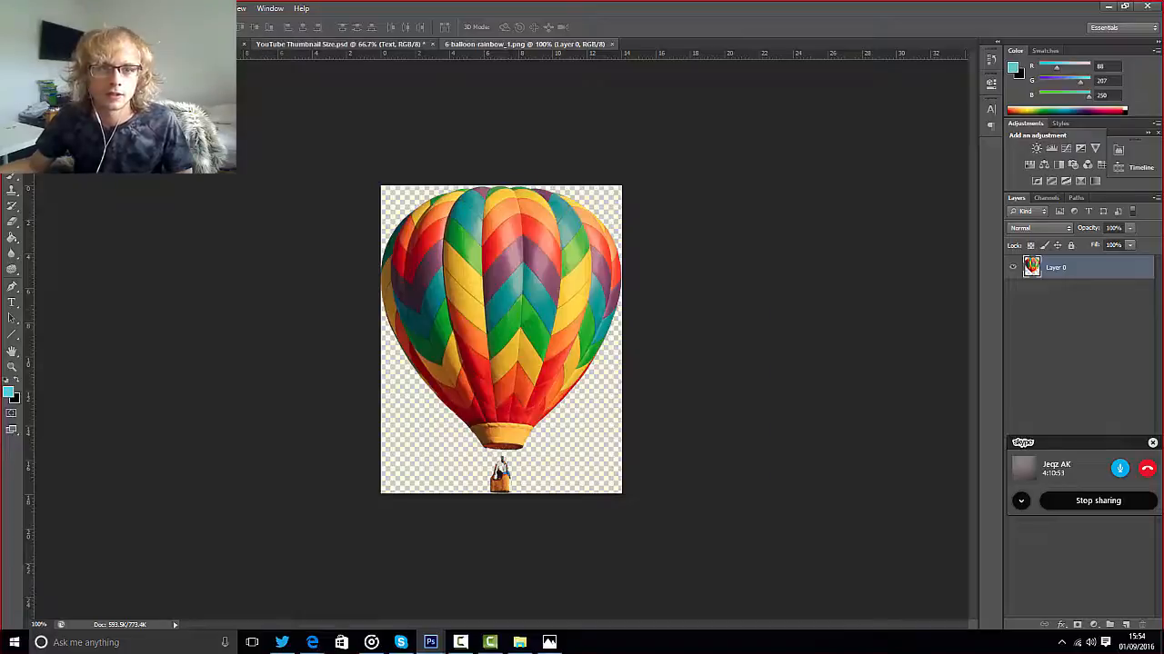
left_click(204, 43)
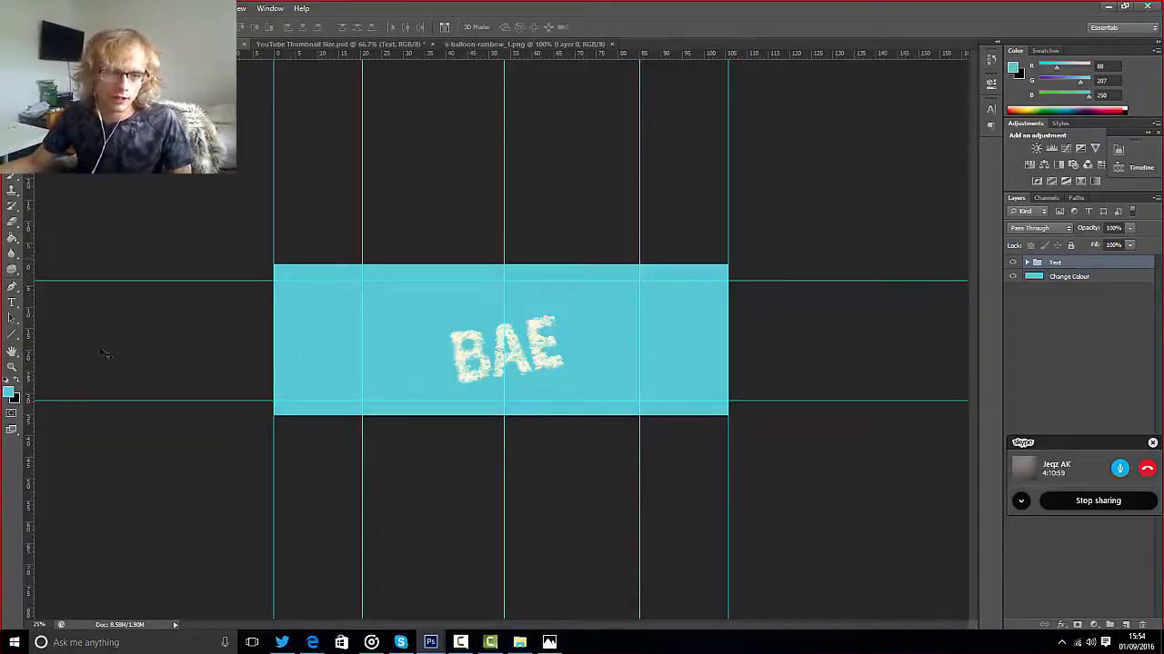
left_click(7, 380)
left_click(10, 389)
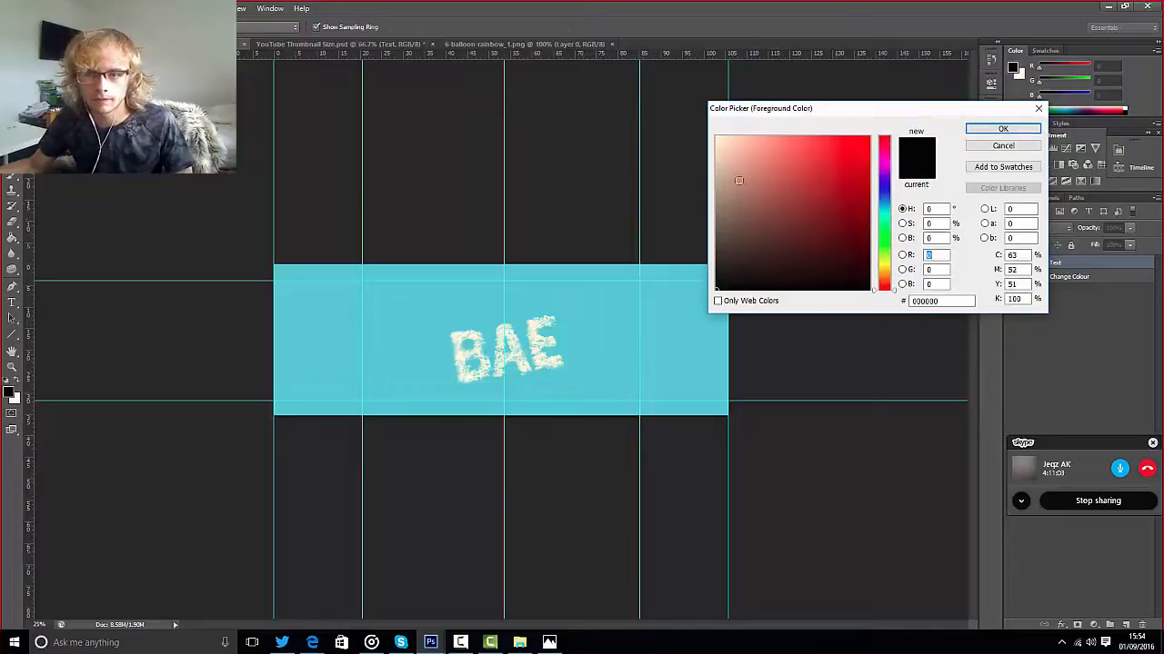
mouse_move(721, 157)
left_mouse_down()
mouse_move(722, 136)
mouse_move(717, 145)
left_mouse_up()
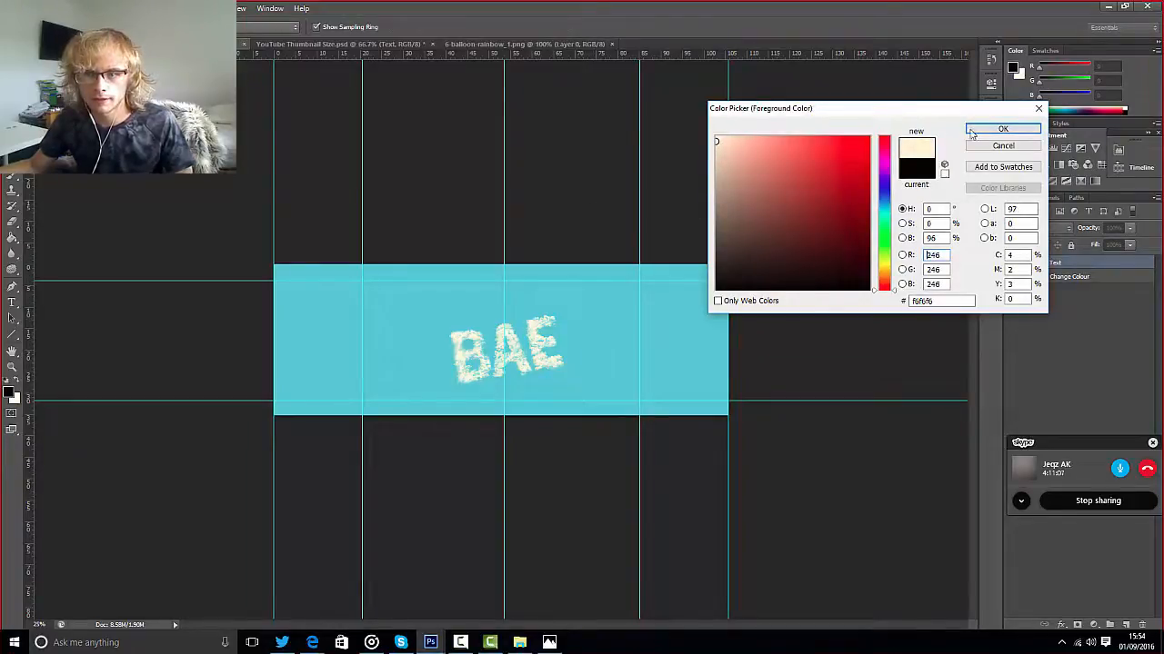
left_click(974, 131)
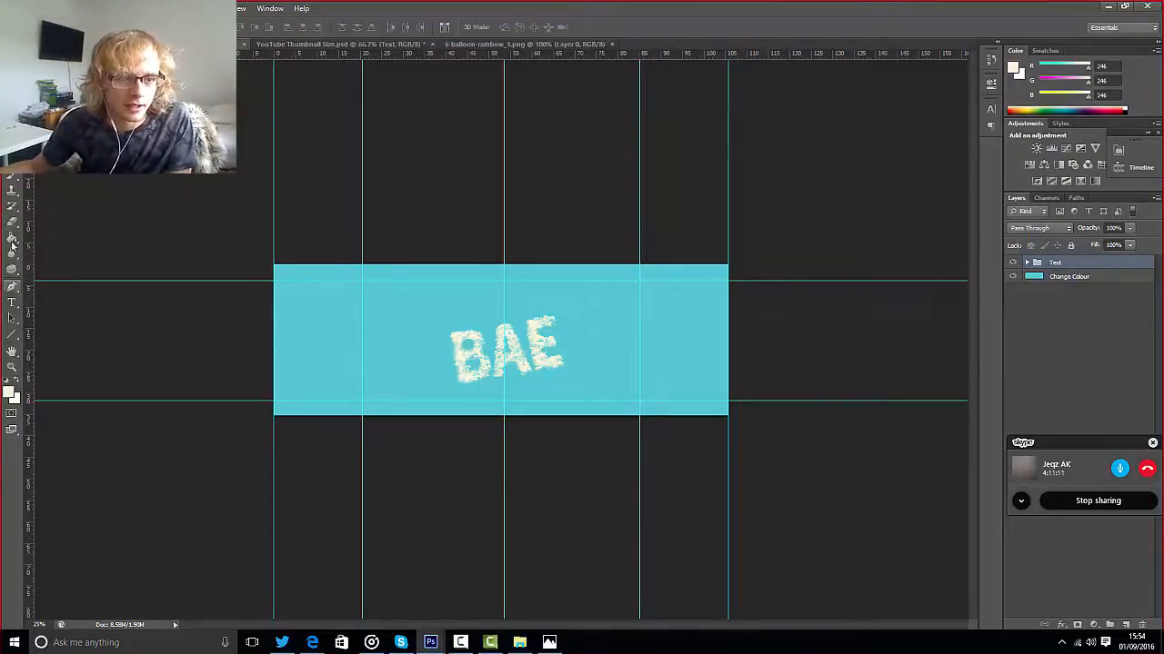
- Choose a large cloud brush and add a new layer above the Text group
left_click(14, 179)
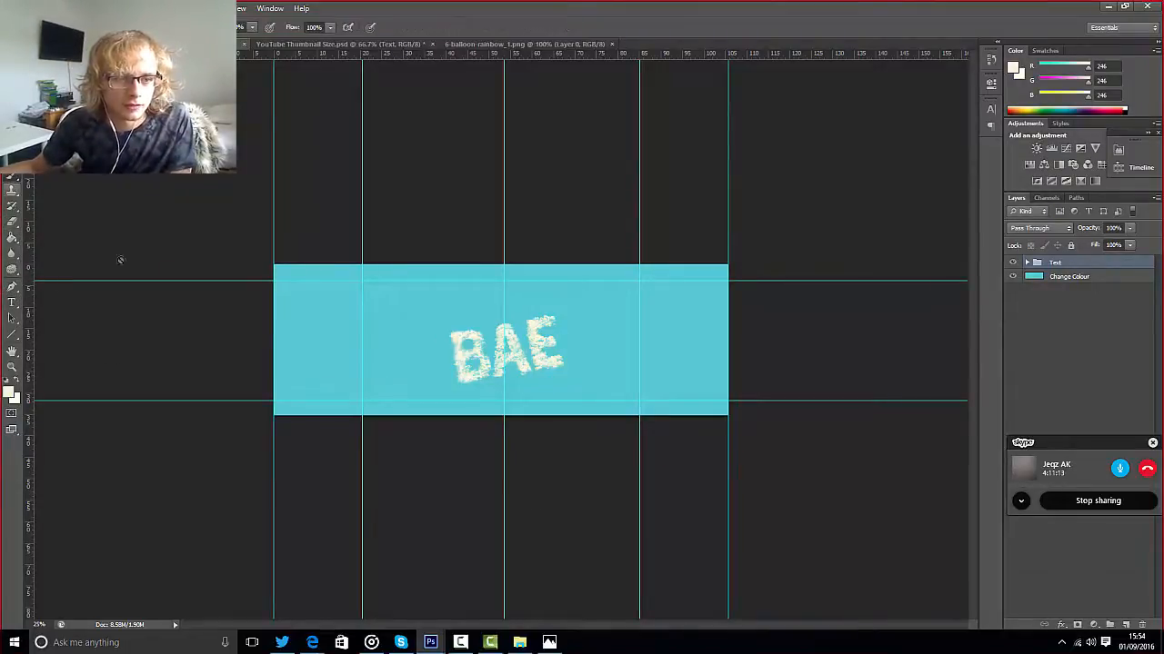
left_click(61, 27)
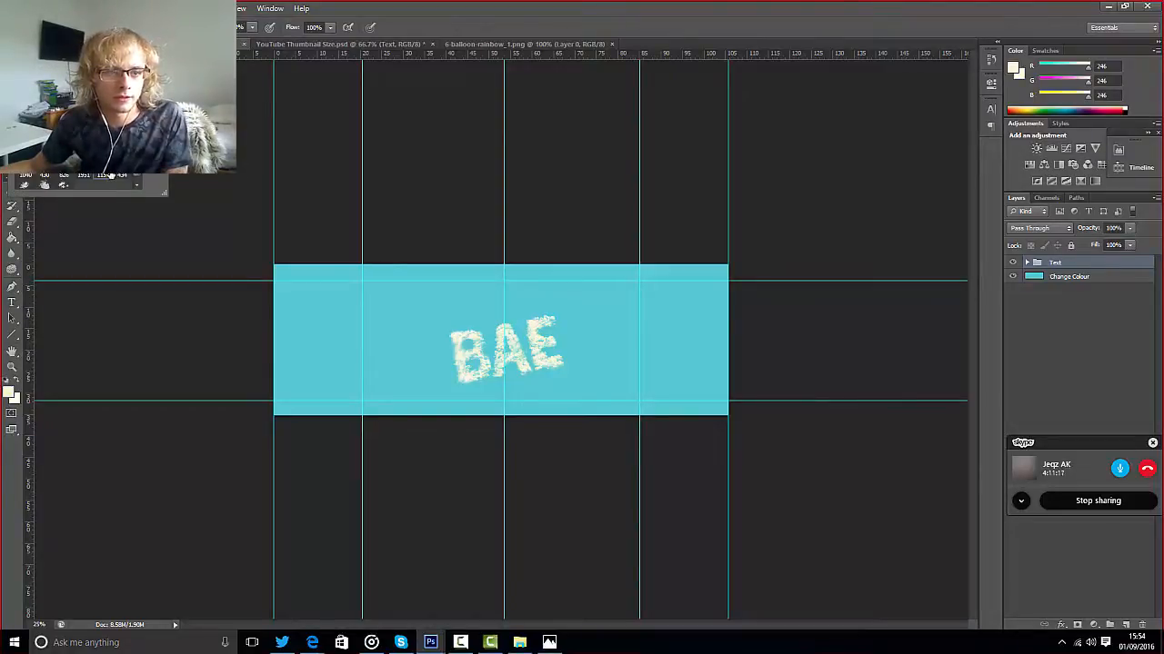
left_click(614, 28)
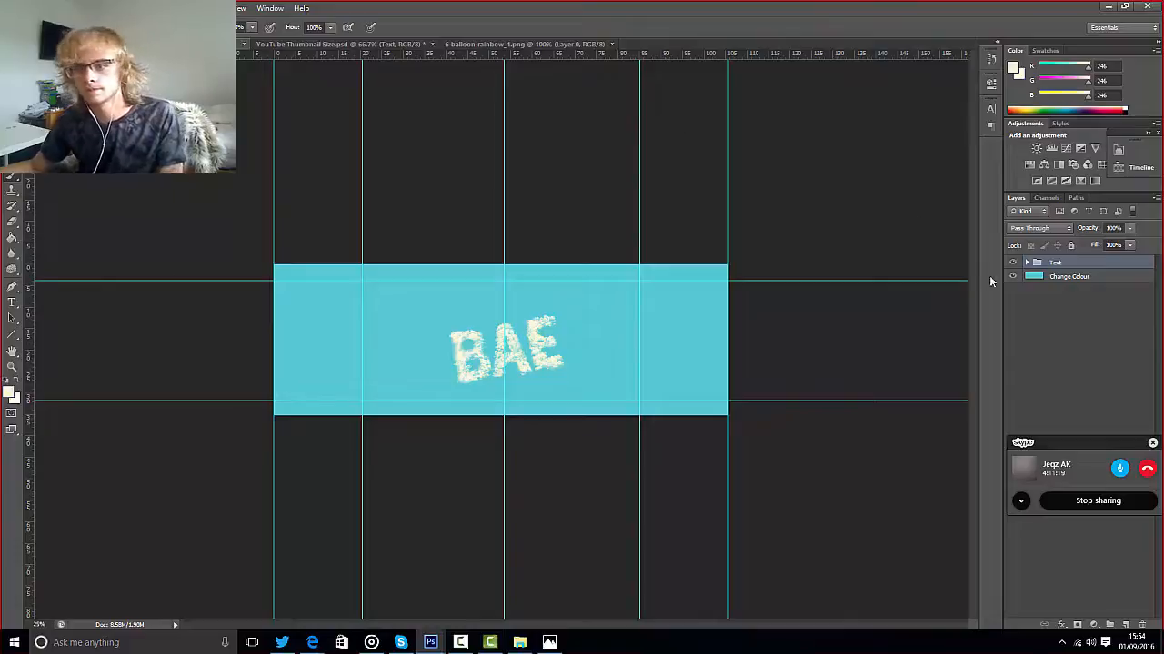
left_click(1125, 625)
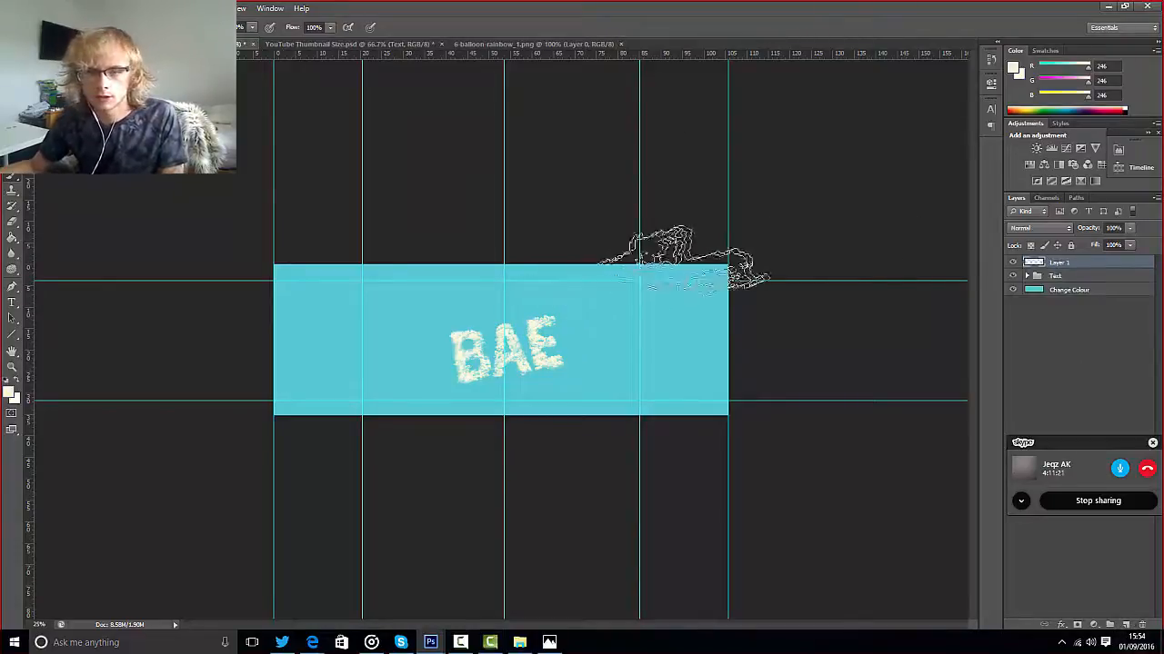
- Paint off-white clouds in the header's four corners and a small one on its lower edge below the B
left_click(698, 257)
left_click(675, 389)
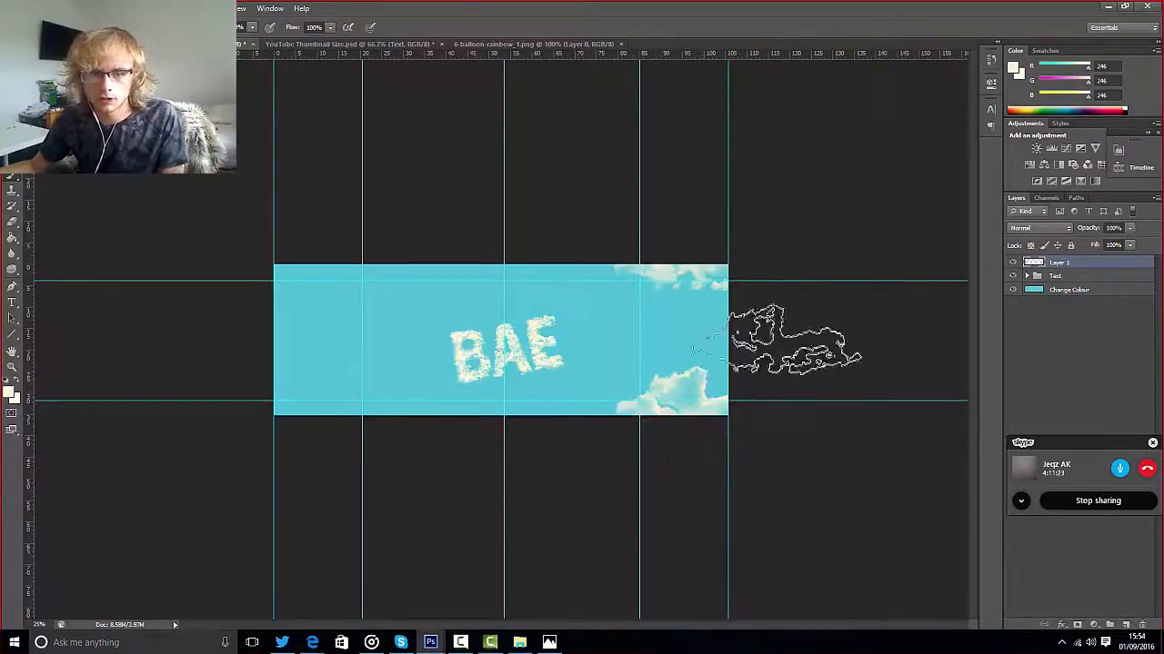
left_click(336, 382)
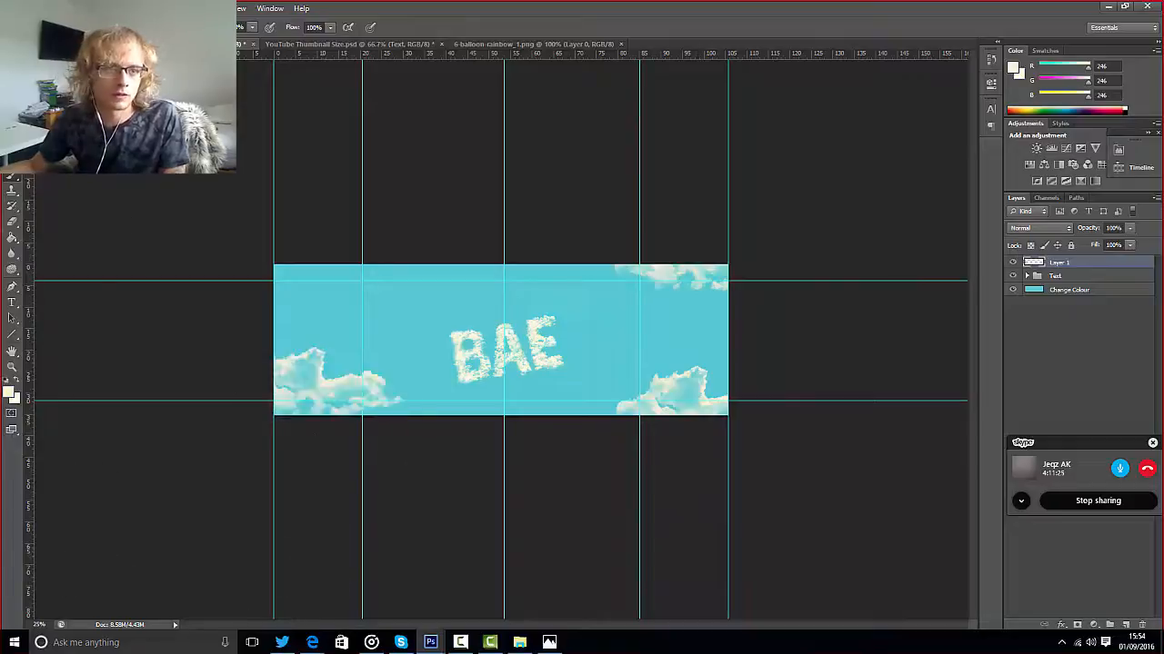
left_click(54, 28)
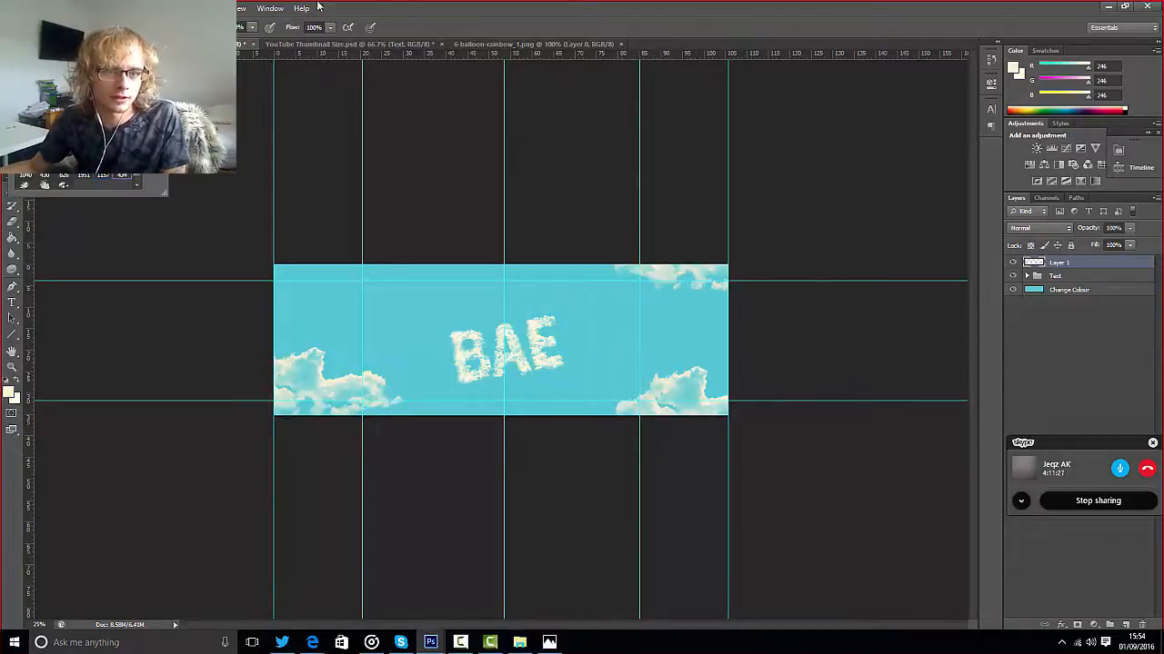
left_click(401, 36)
left_click(461, 412)
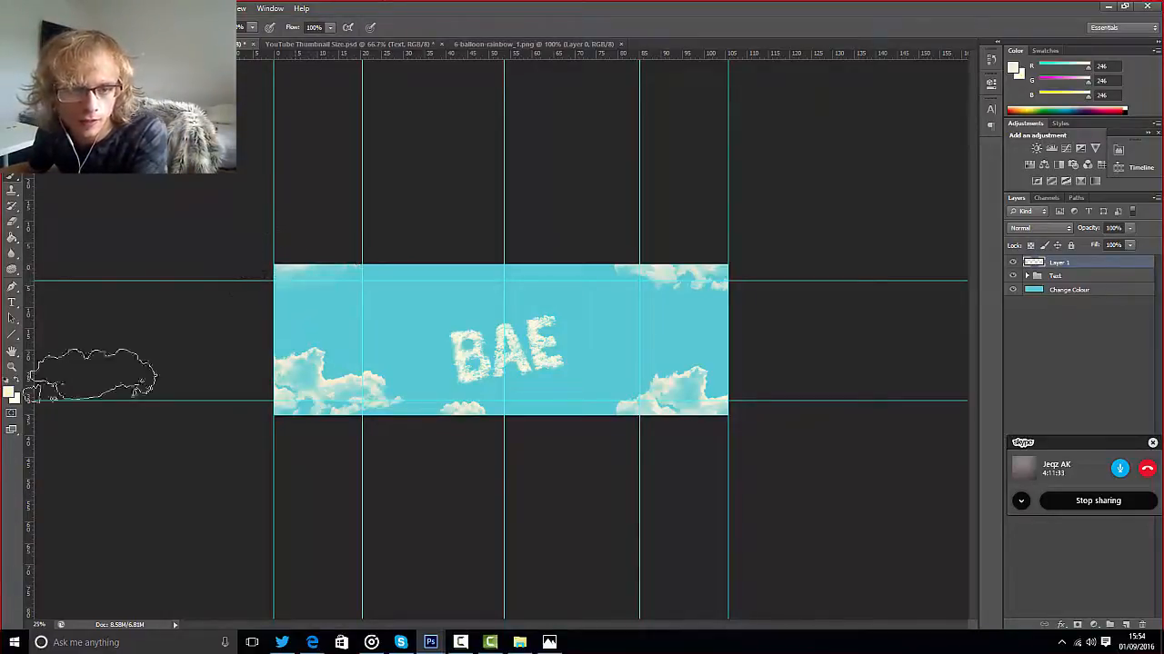
- Stamp clouds from other brush presets at the header's left edge, along its upper and lower edges, and a large one at its right edge
left_click(62, 27)
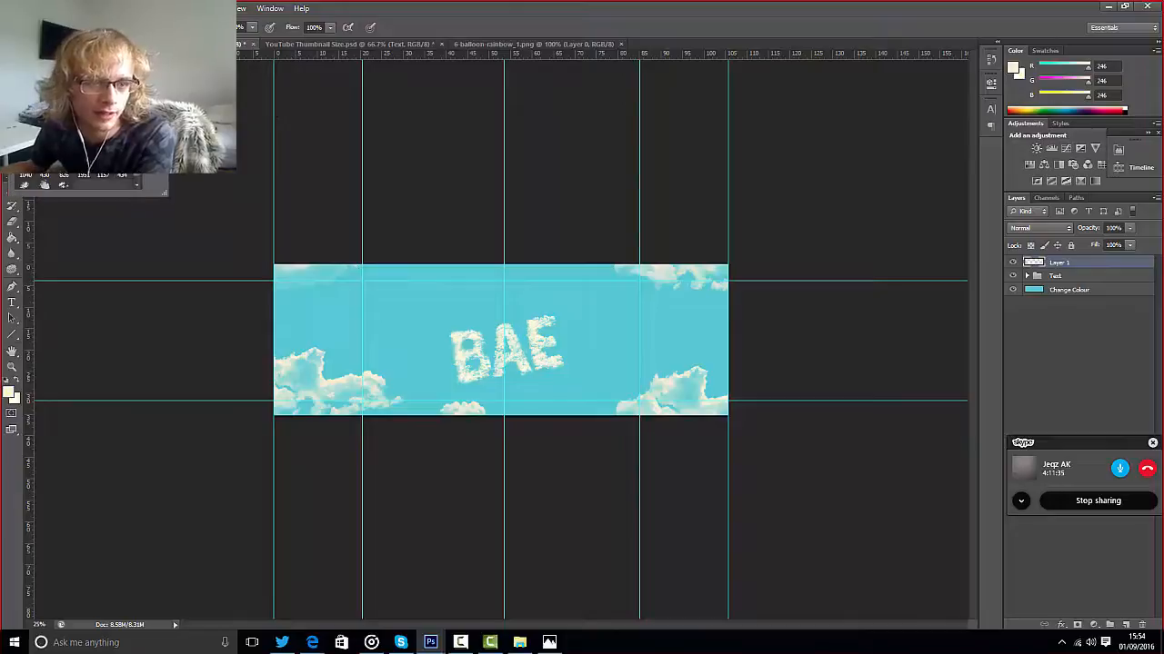
left_click(460, 95)
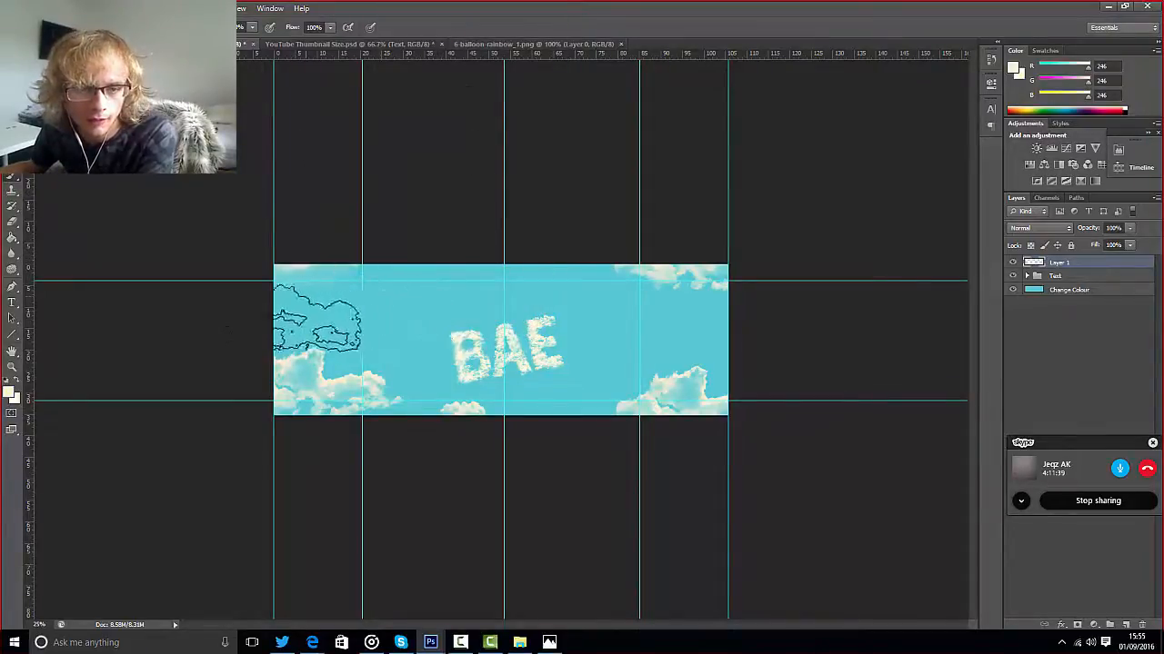
left_click(261, 311)
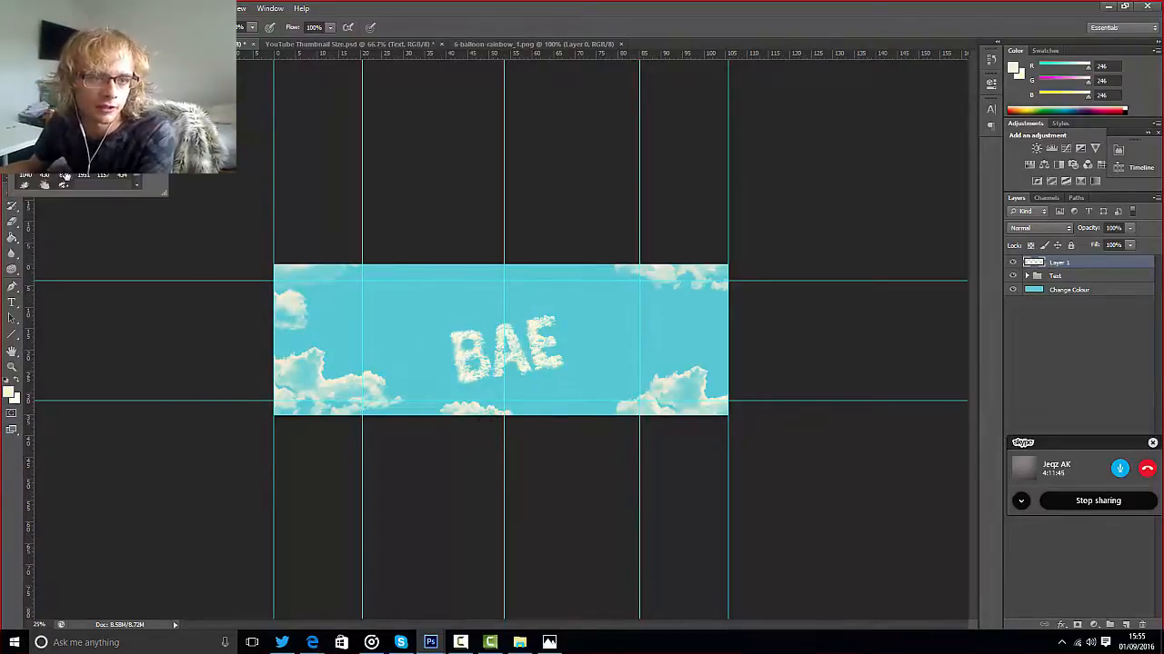
left_click(483, 29)
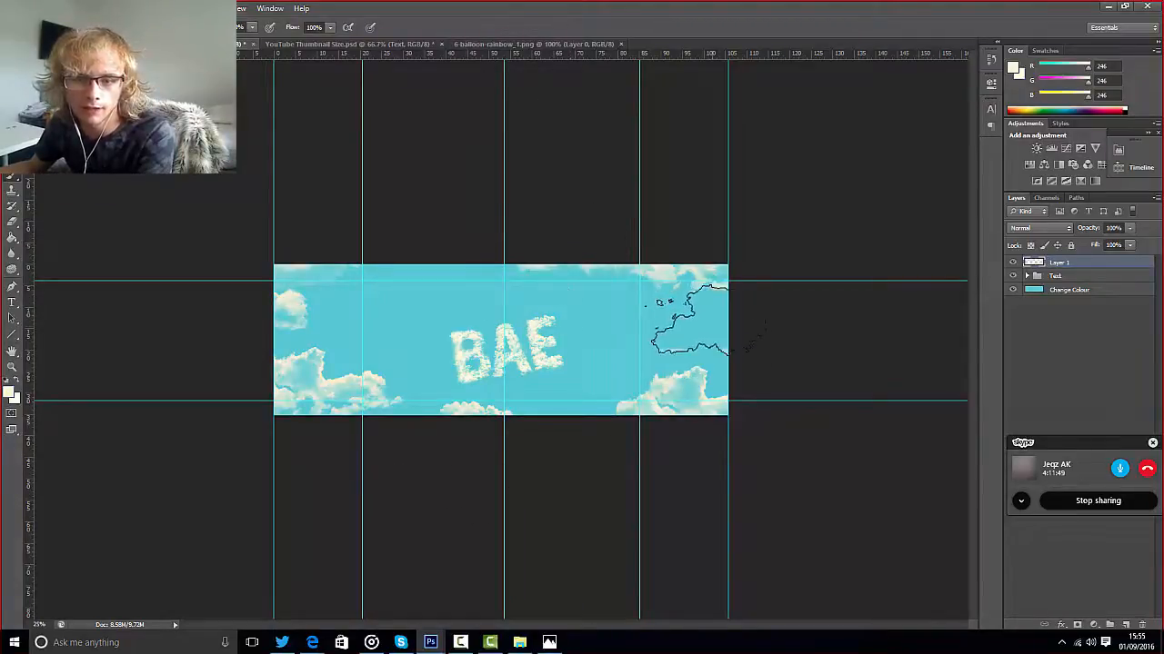
left_click(684, 318)
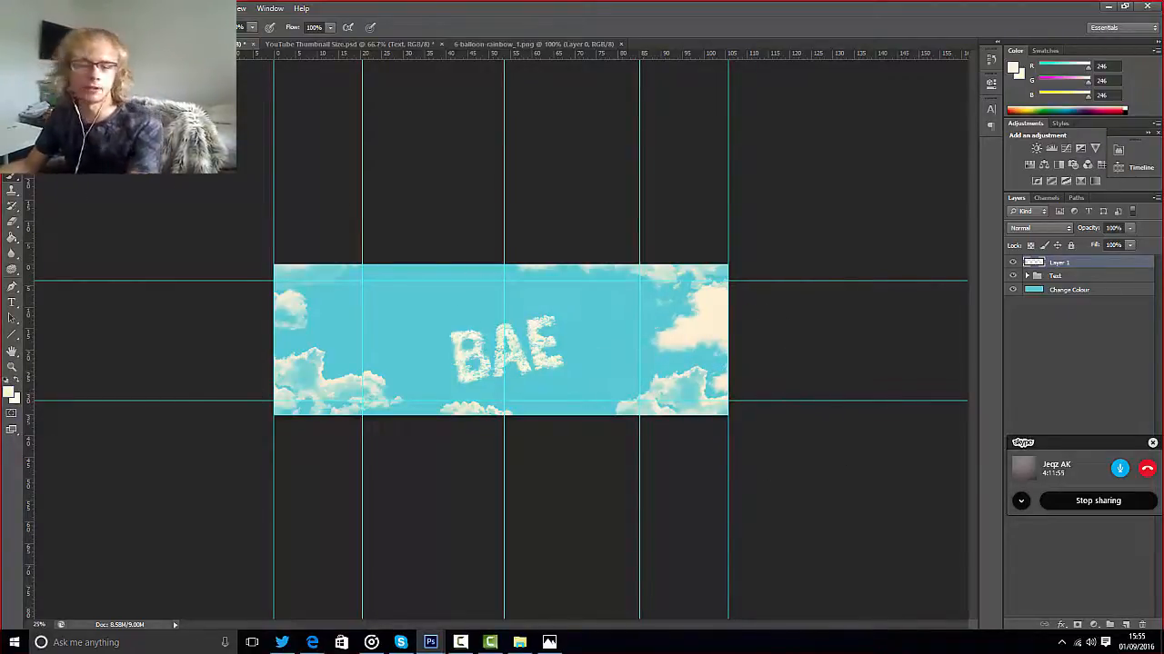
- Choose another cloud brush and stamp one cloud on the upper edge above BAE and a smaller one near the lower-right cloud
right_click(95, 207)
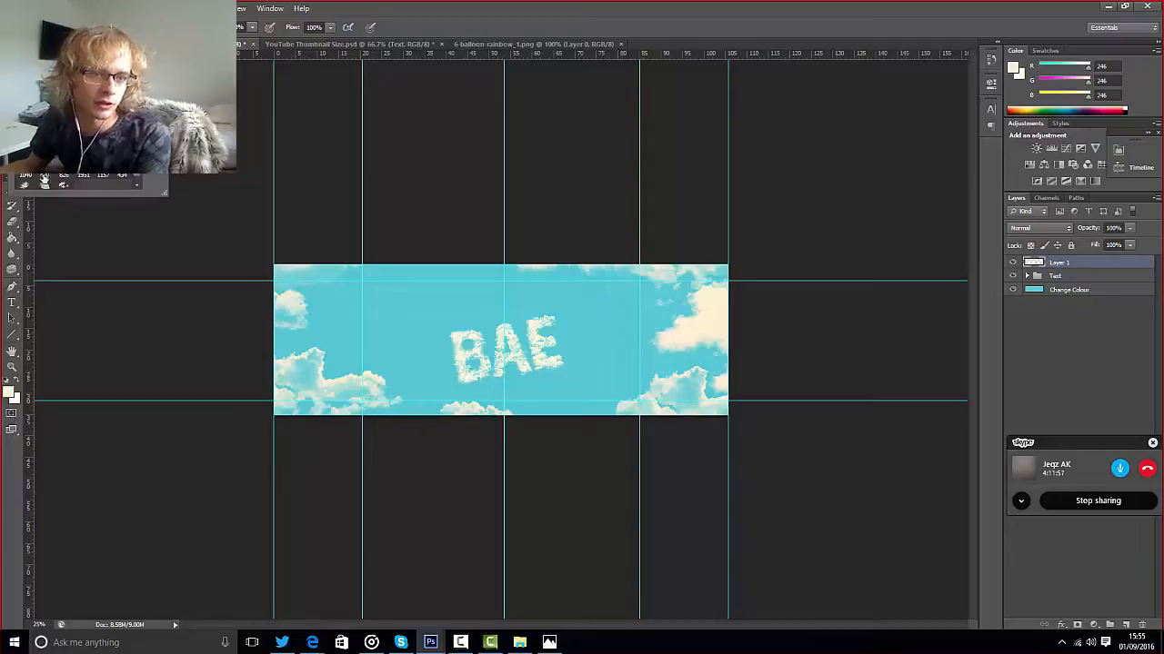
left_click(430, 38)
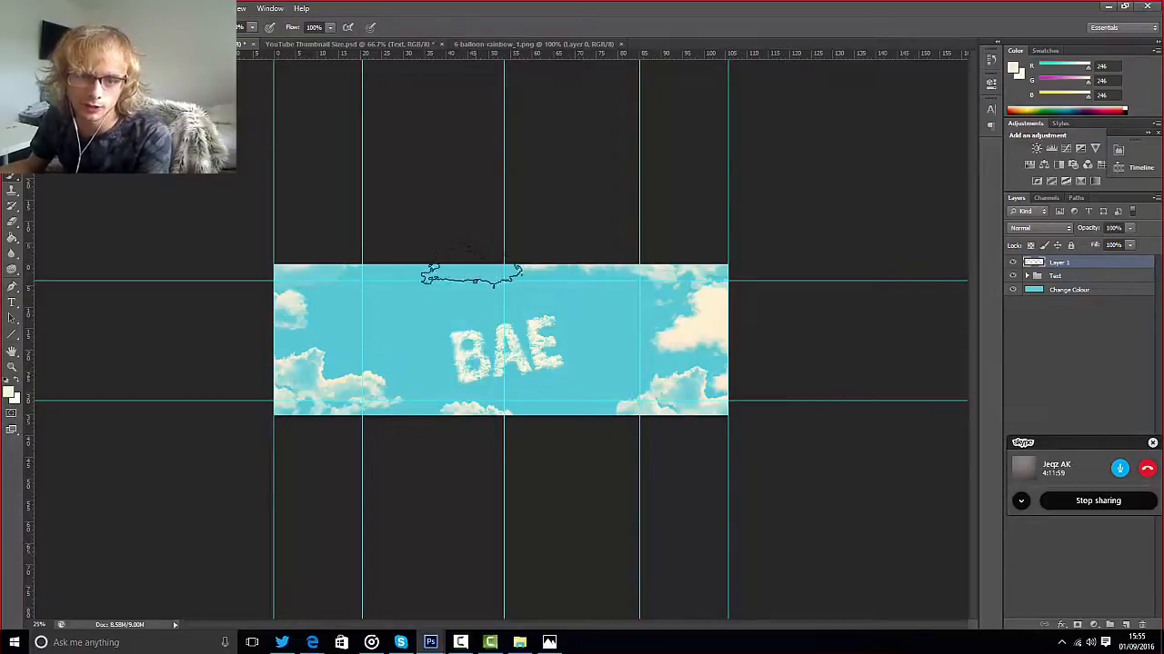
left_click(473, 282)
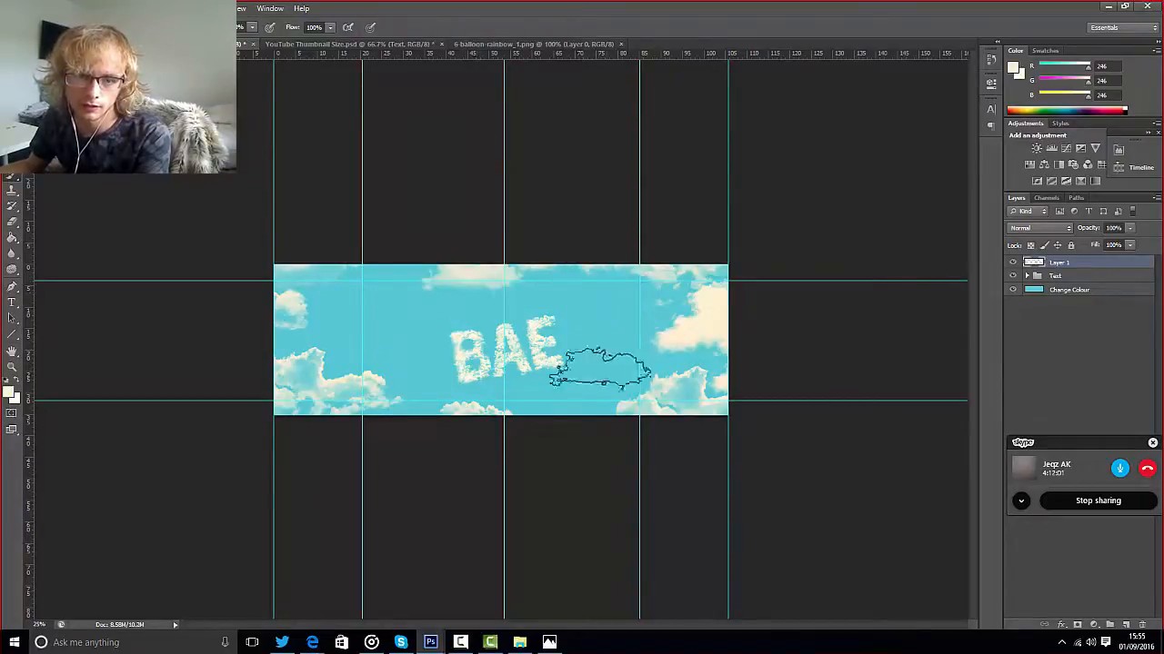
left_click(611, 404)
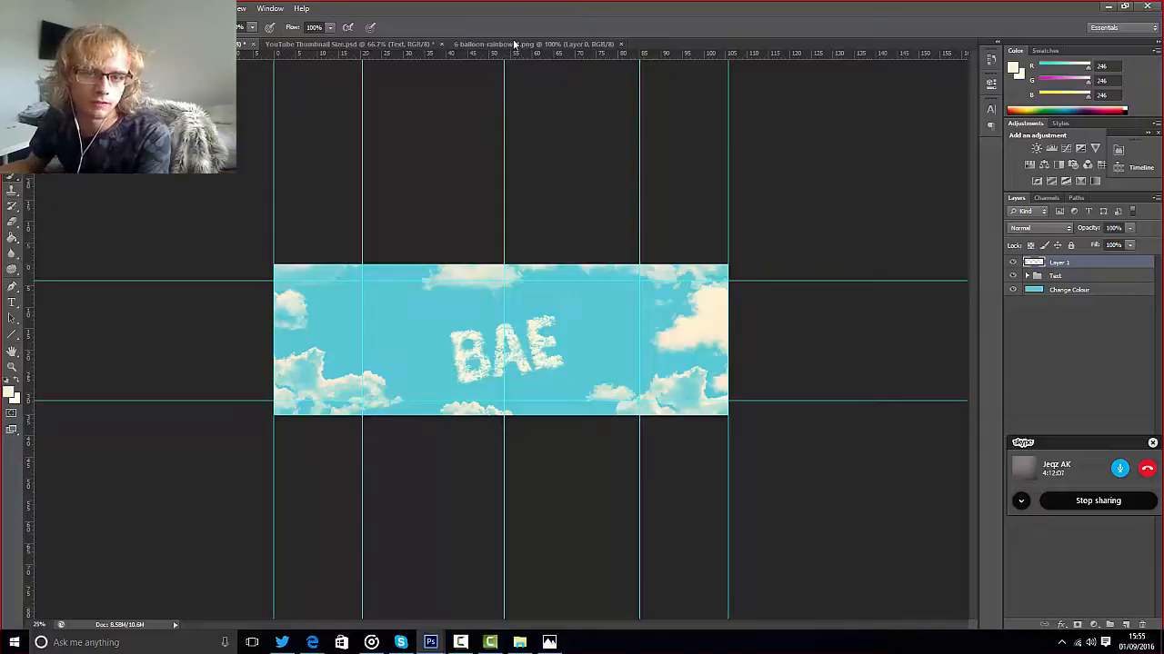
- Stamp a medium cloud left of BAE, two smaller ones to its right and a wispy one below the E
left_click(397, 305)
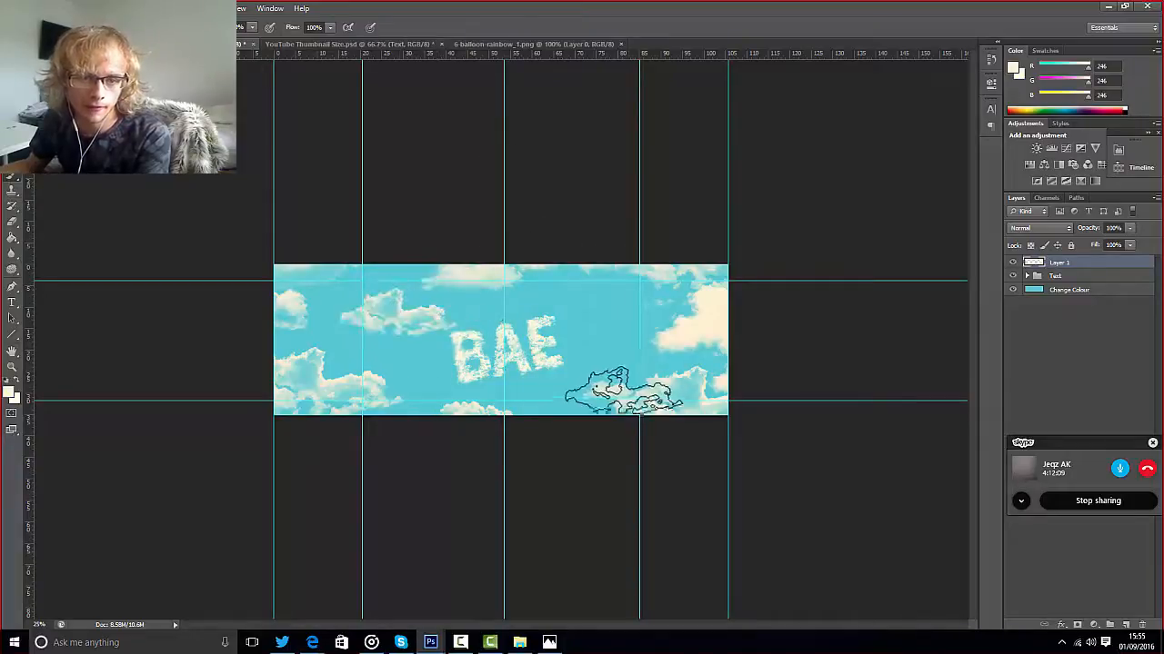
left_click(620, 362)
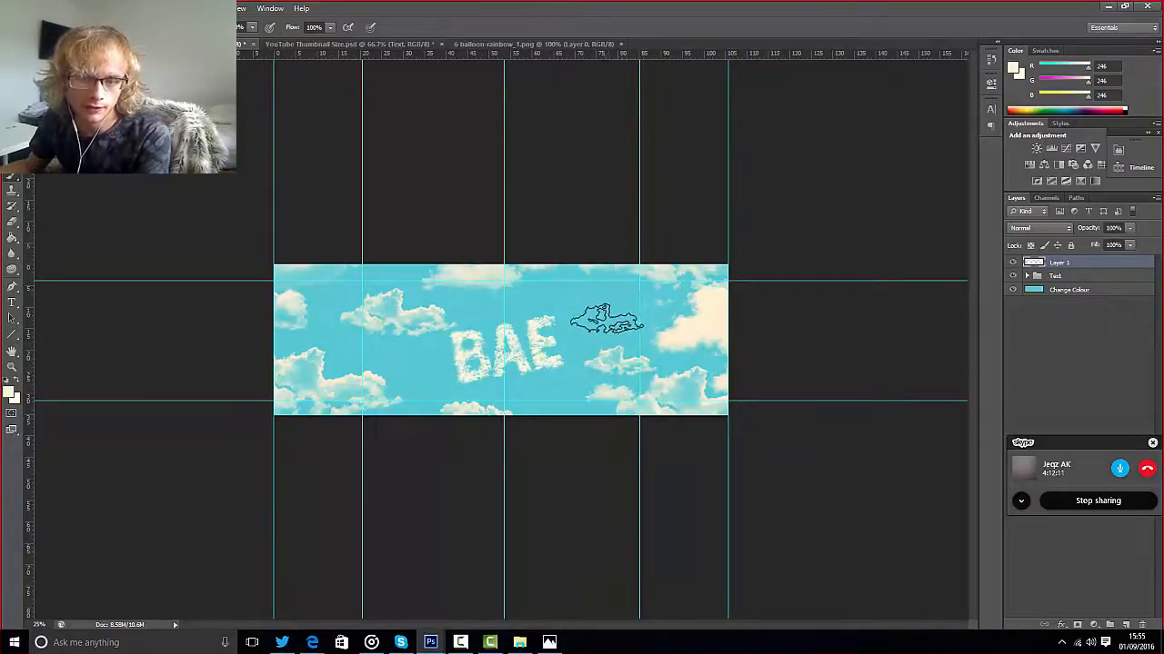
left_click(600, 318)
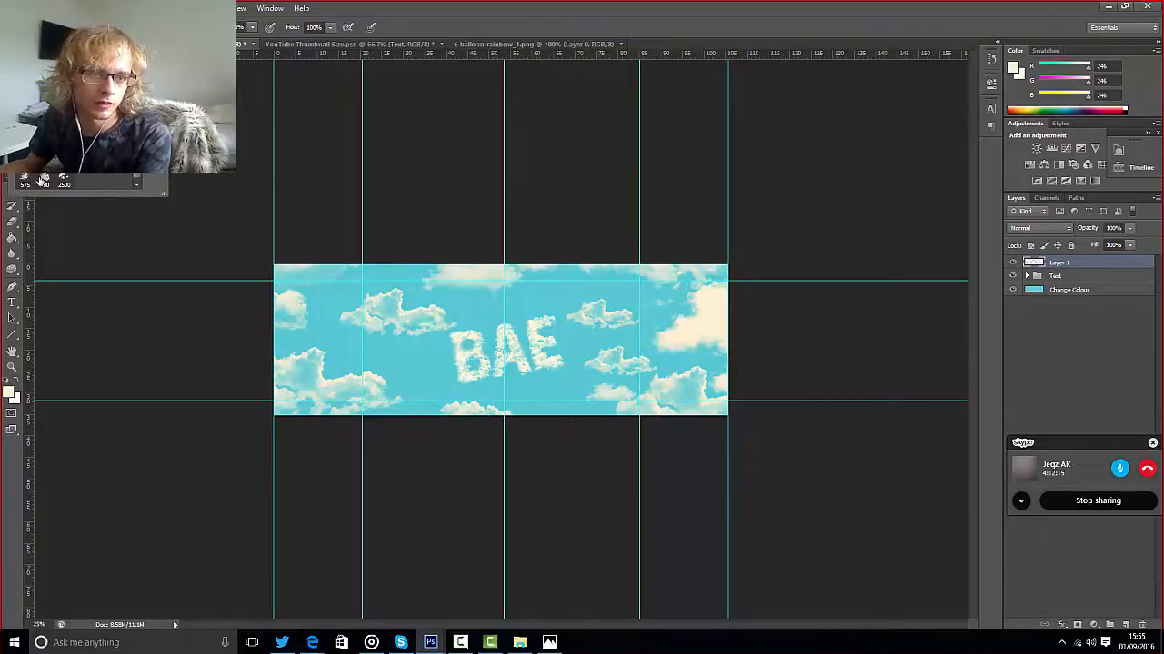
left_click(402, 20)
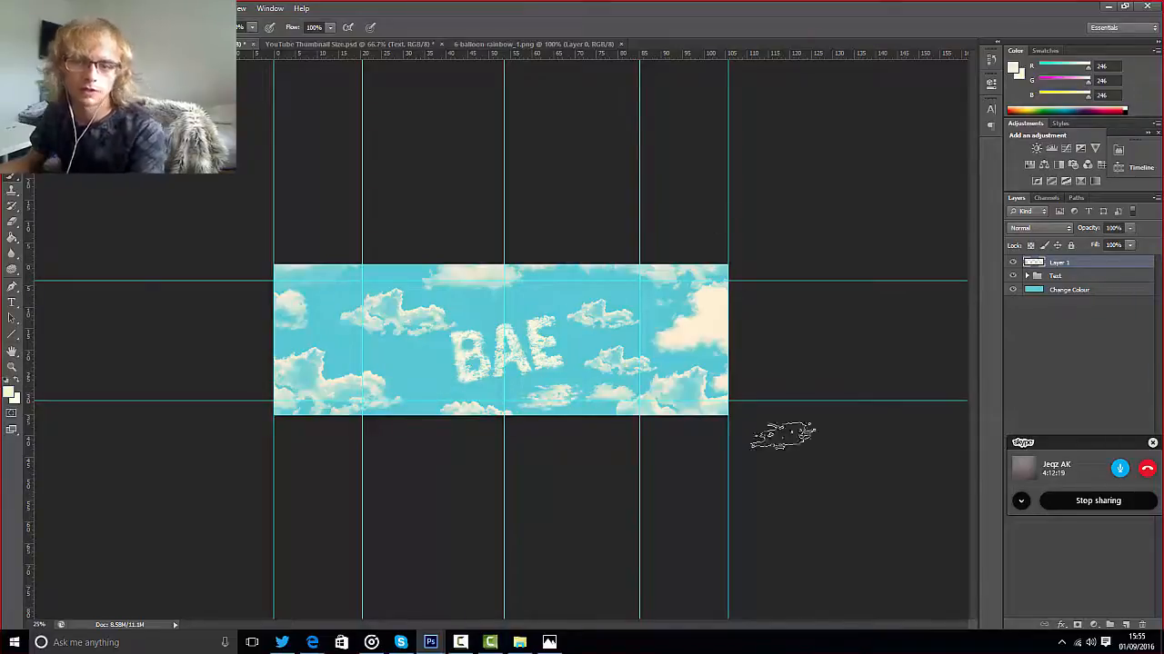
- Add a new layer and scatter small wispy clouds across the sky and over the BAE lettering
left_click(1124, 626)
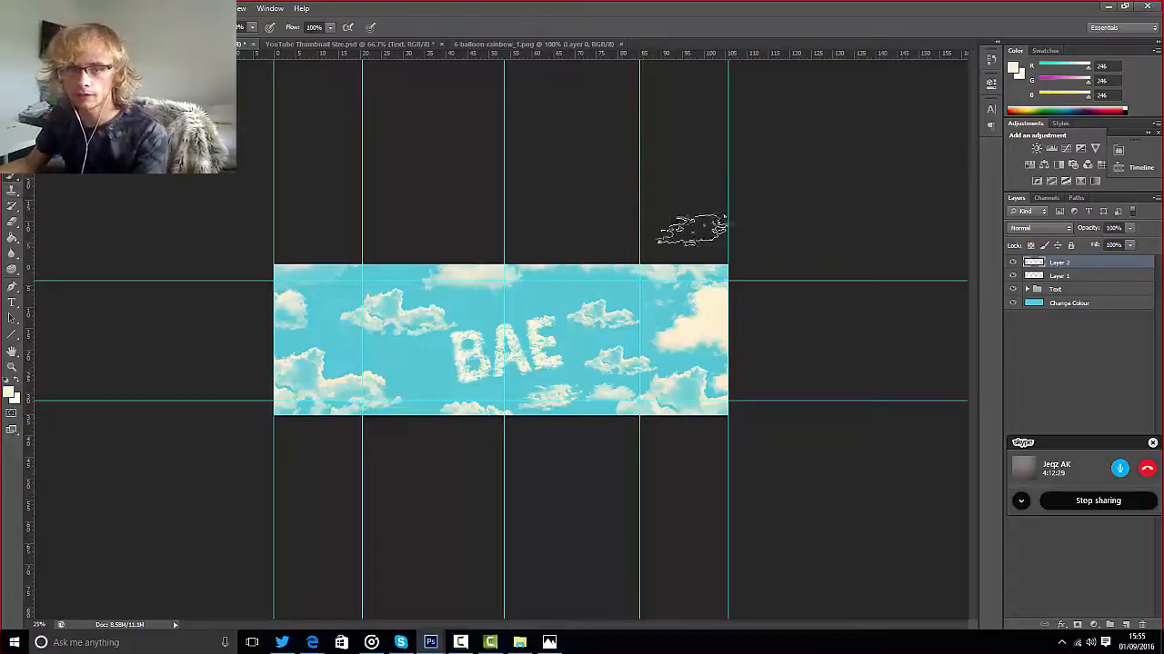
left_click(582, 264)
left_click(688, 320)
left_click(651, 294)
left_click(558, 361)
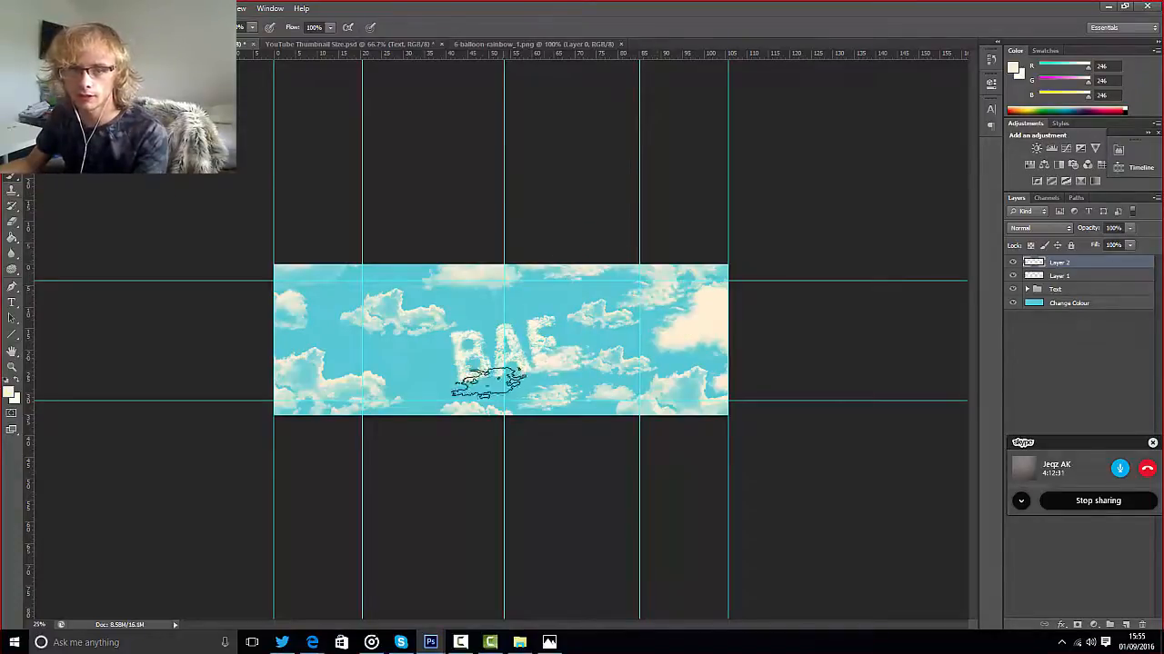
left_click(489, 380)
left_click(430, 316)
left_click(556, 306)
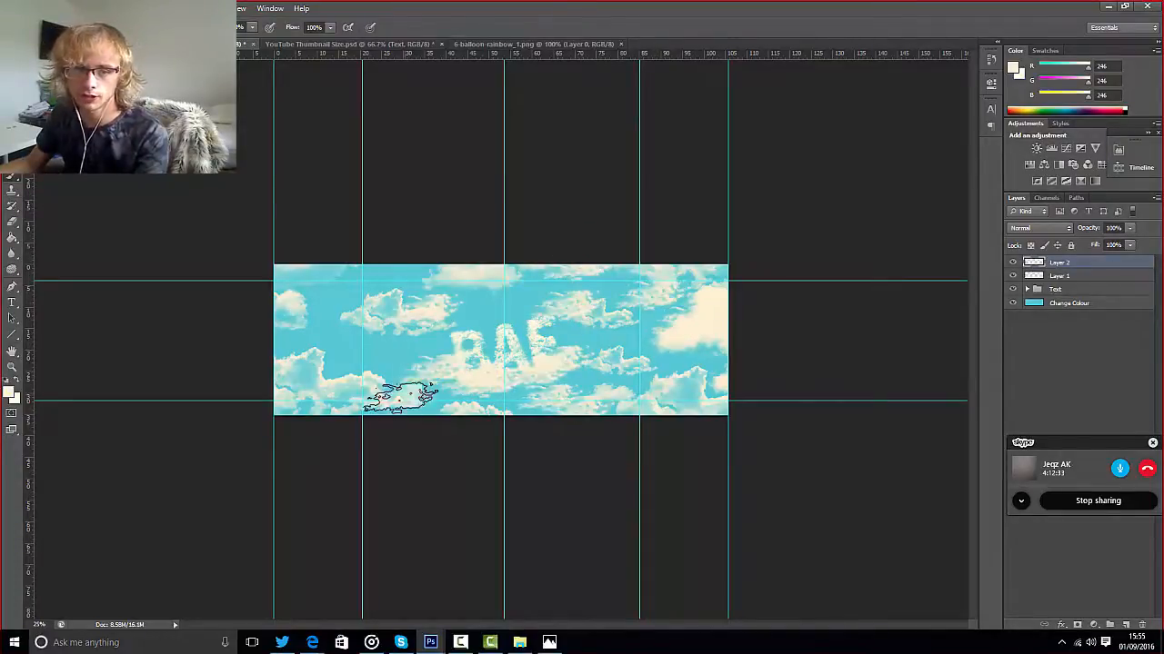
left_click(309, 325)
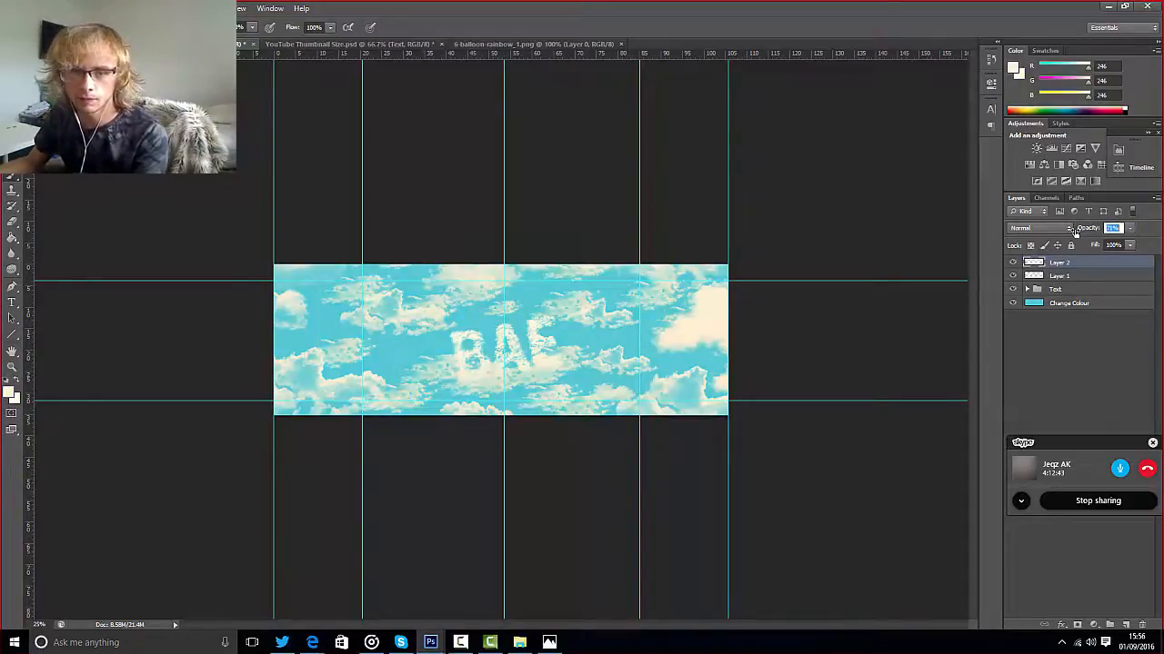
- Set the wispy cloud layer's opacity to 71% and move it beneath Layer 1
left_click(1071, 264)
left_click_drag(1071, 281, 1069, 284)
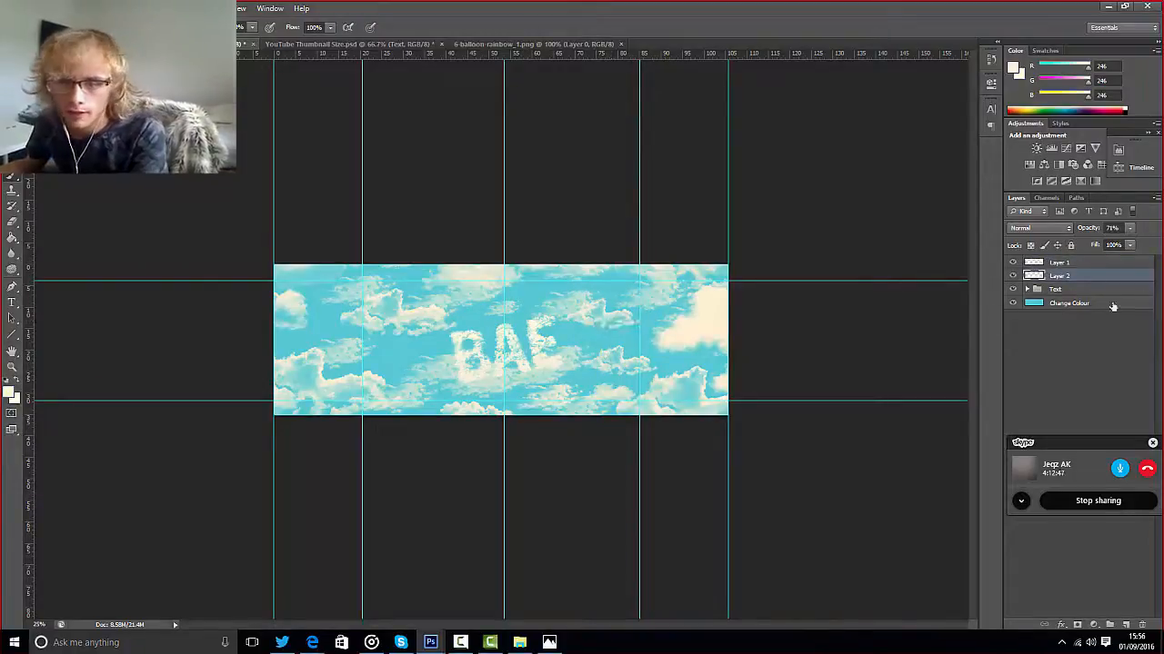
- Compare the header with and without Layer 2, and erase the wisps covering the letter E
left_click(1012, 276)
left_click(1012, 276)
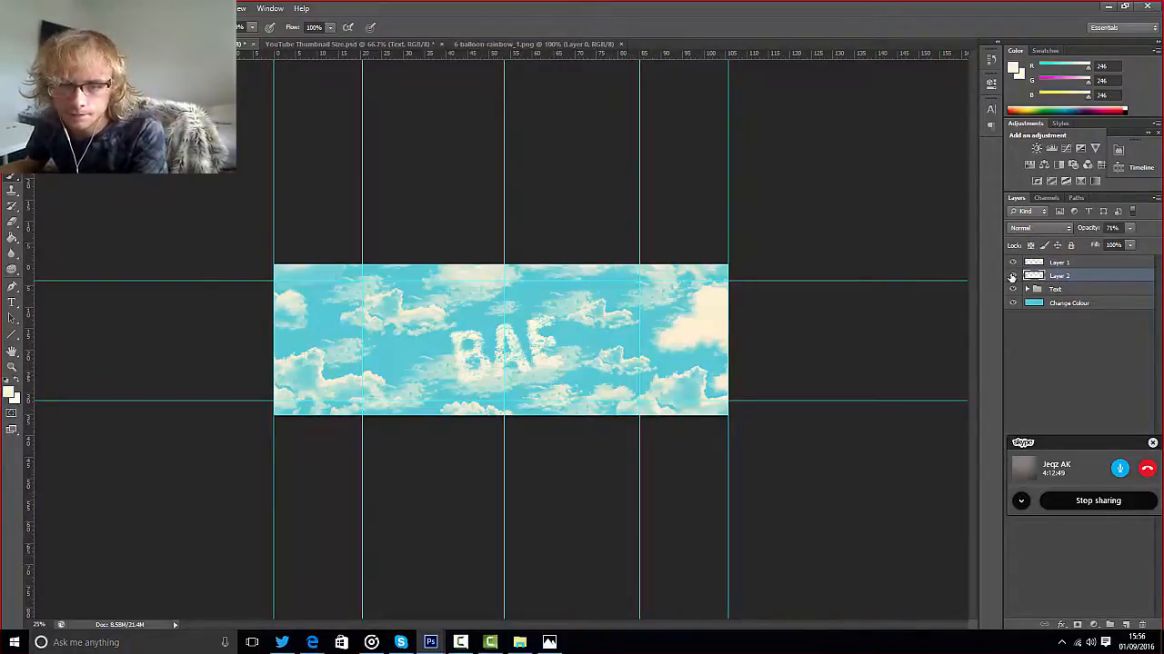
left_click(1012, 276)
left_click(1012, 276)
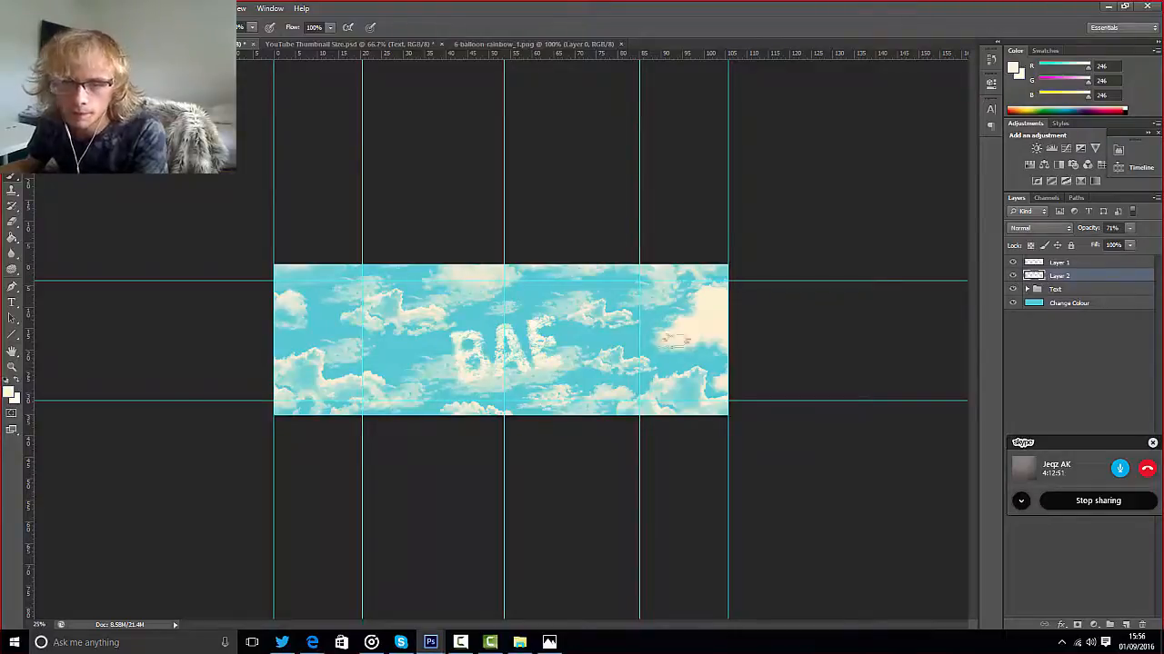
key("e")
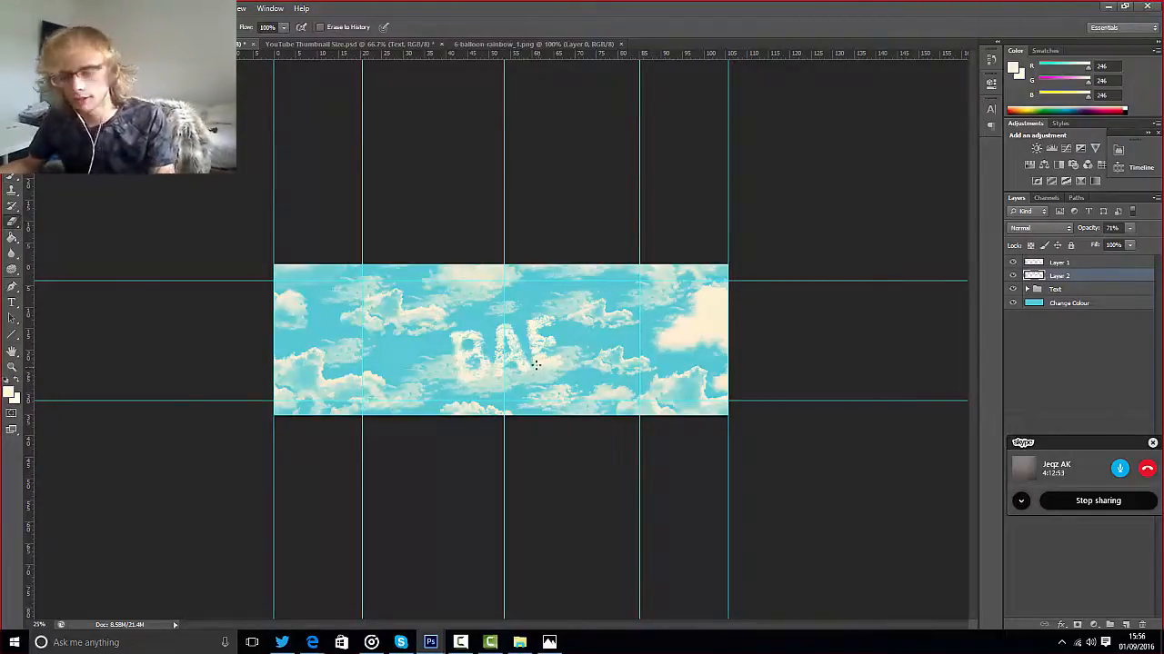
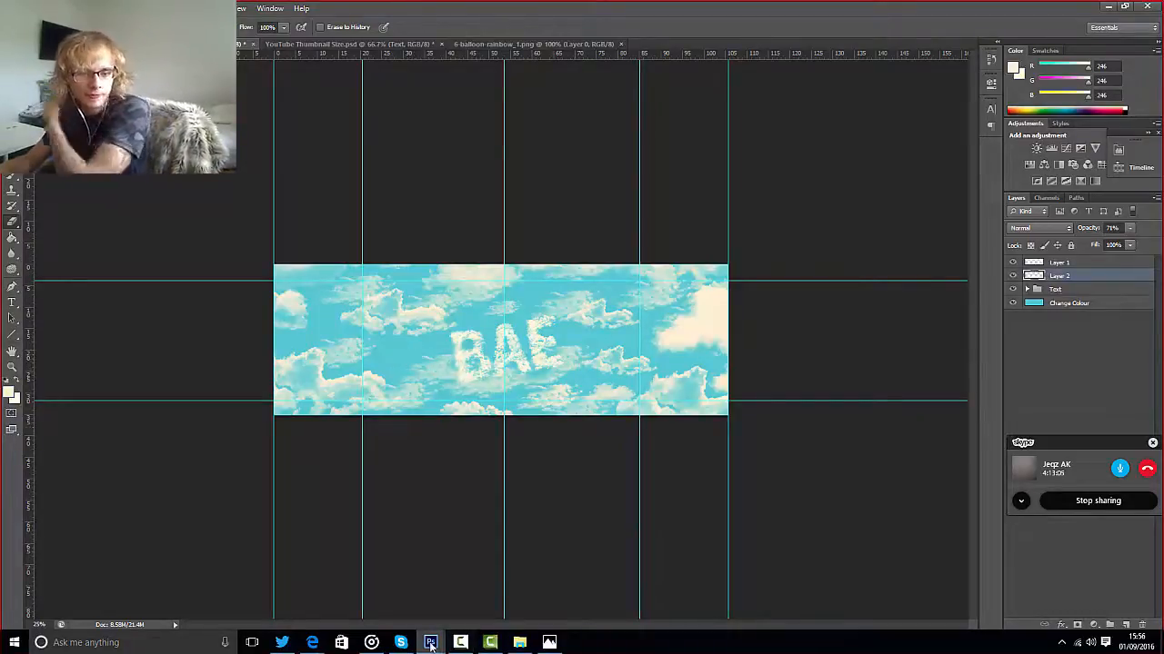
- Examine the Strand.jpg reference beside the header, minimise it, and check the header with Layer 1 hidden and shown
mouse_move(431, 643)
left_click(450, 583)
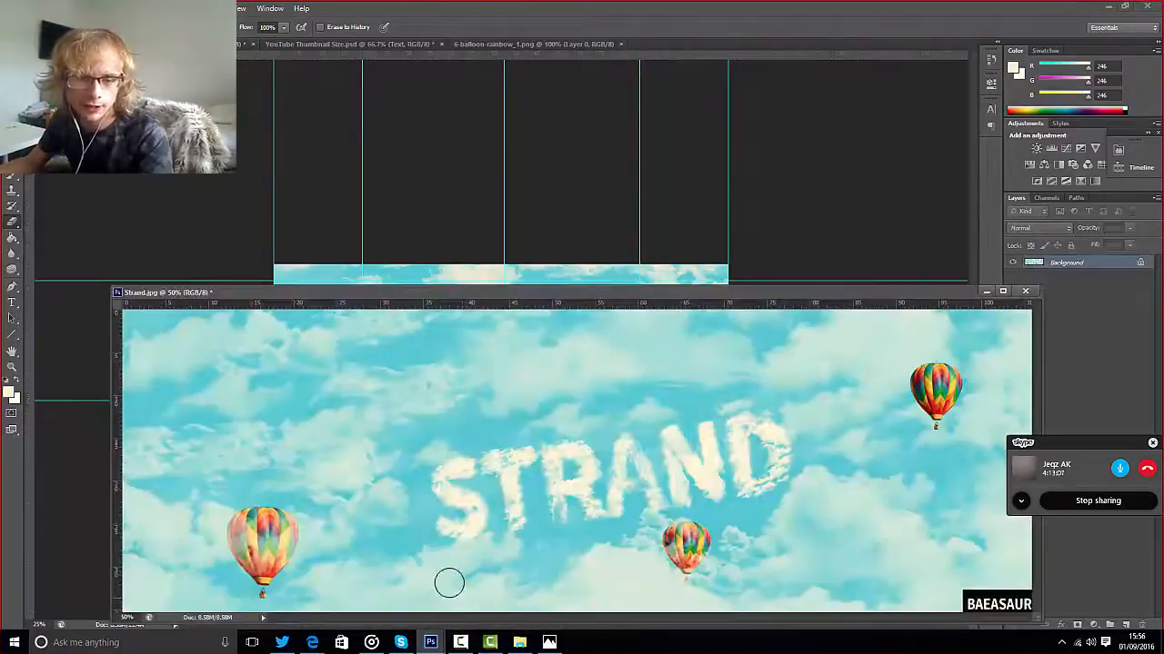
mouse_move(538, 294)
left_mouse_down()
mouse_move(582, 134)
mouse_move(524, 119)
mouse_move(584, 548)
mouse_move(549, 418)
mouse_move(548, 437)
mouse_move(559, 282)
mouse_move(551, 227)
mouse_move(530, 201)
left_mouse_up()
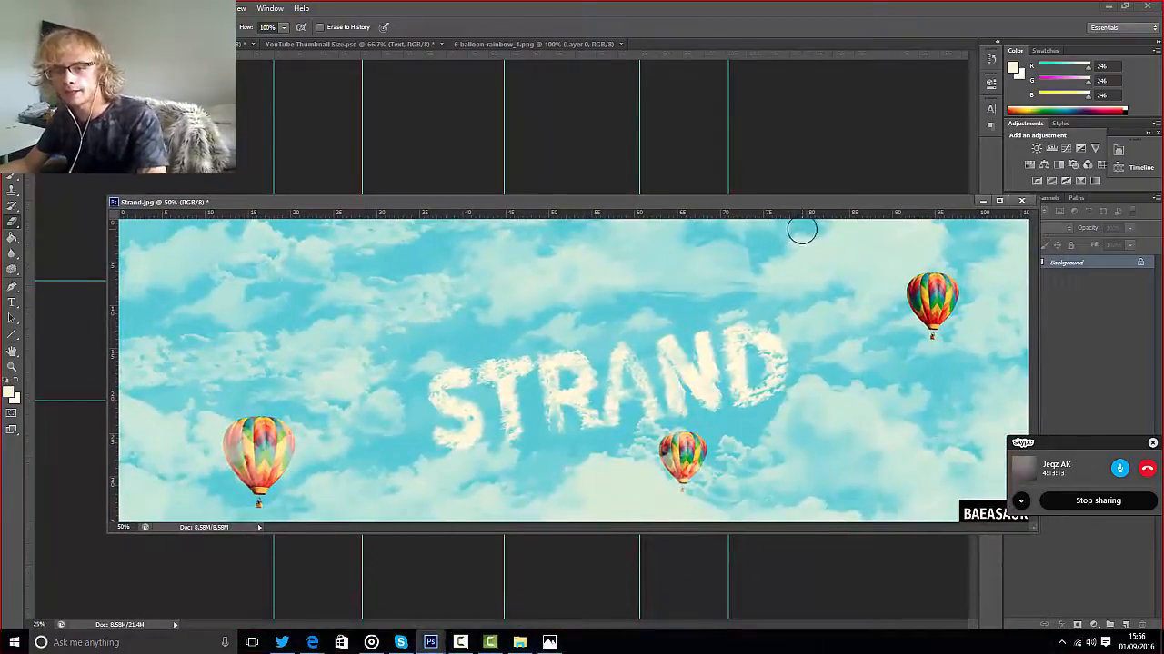
left_click(838, 88)
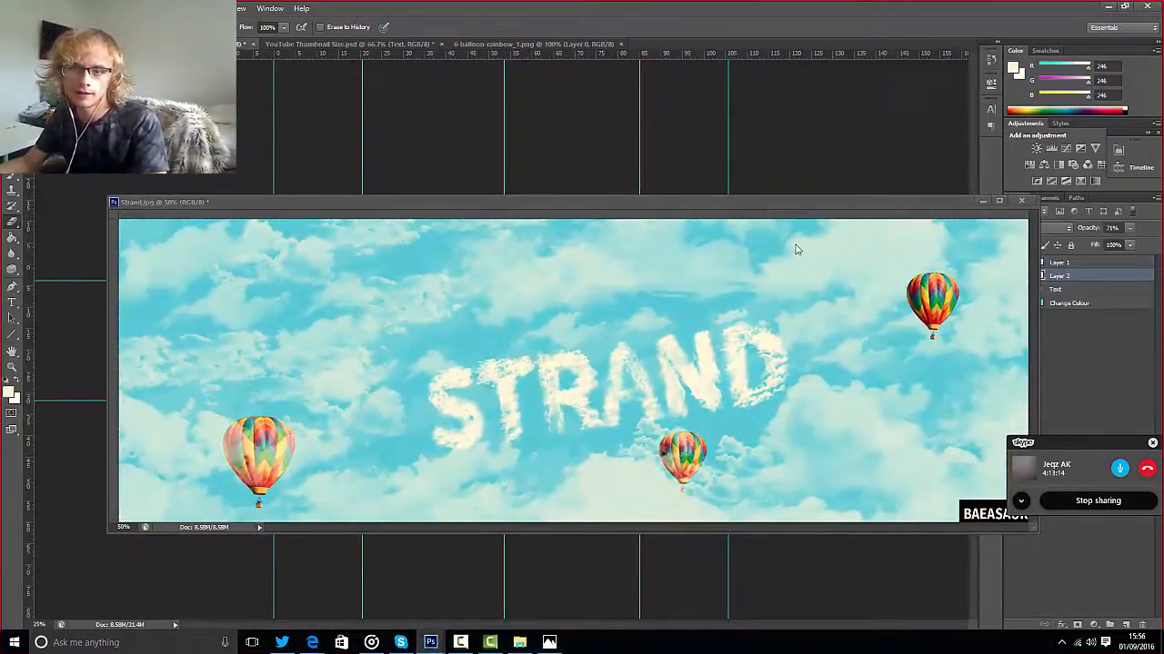
left_click(983, 201)
left_click(1013, 264)
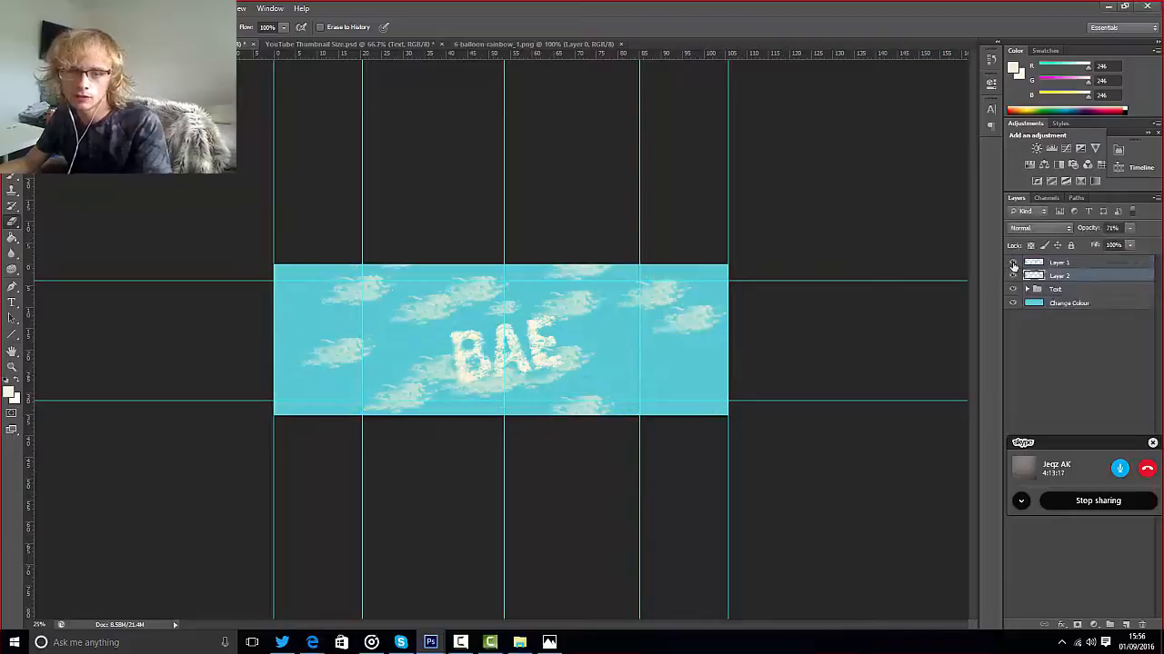
left_click(1012, 264)
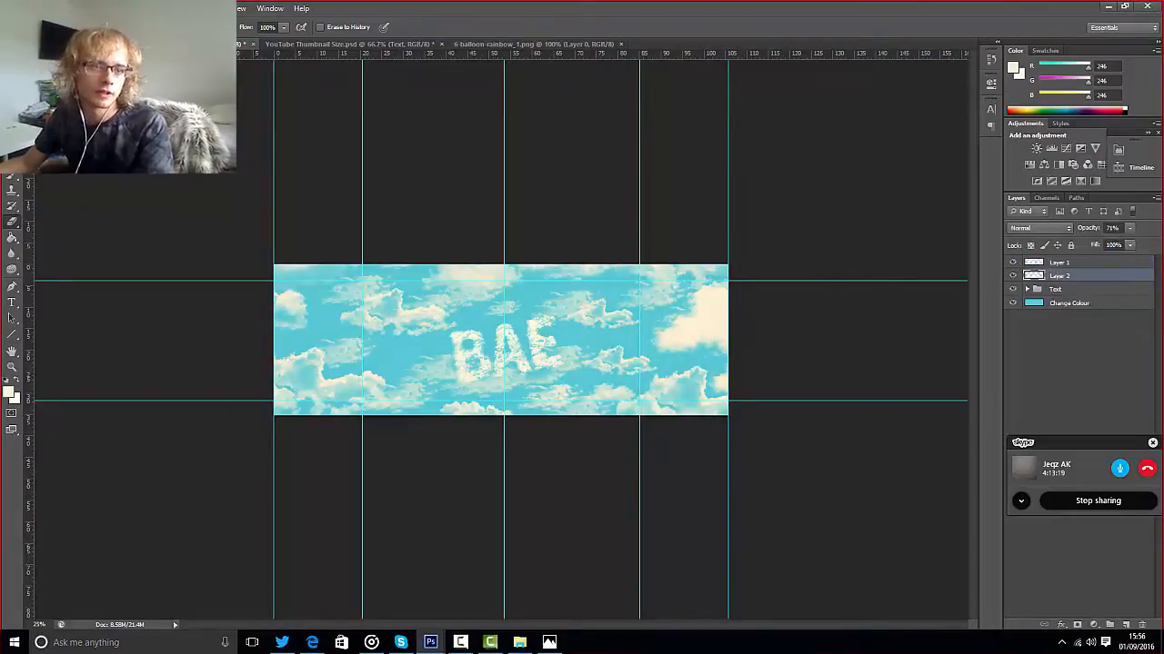
- Paint larger clouds on Layer 2 along the header's lower edge and in its upper-left corner, and choose a small cloud brush
left_click(57, 27)
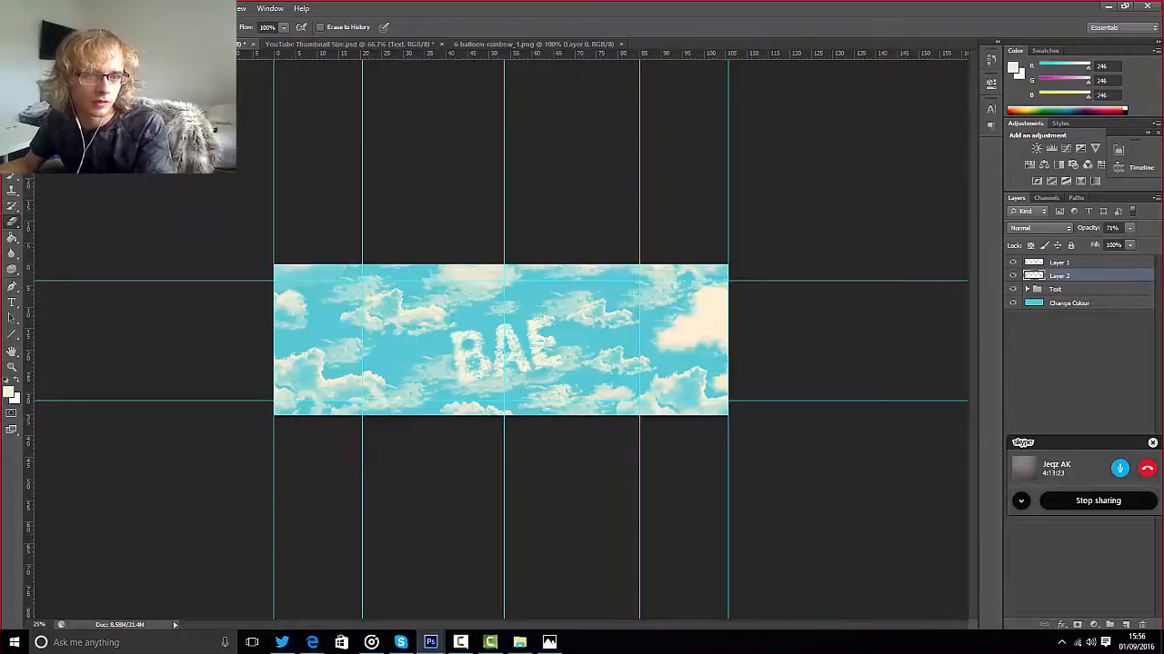
left_click(13, 177)
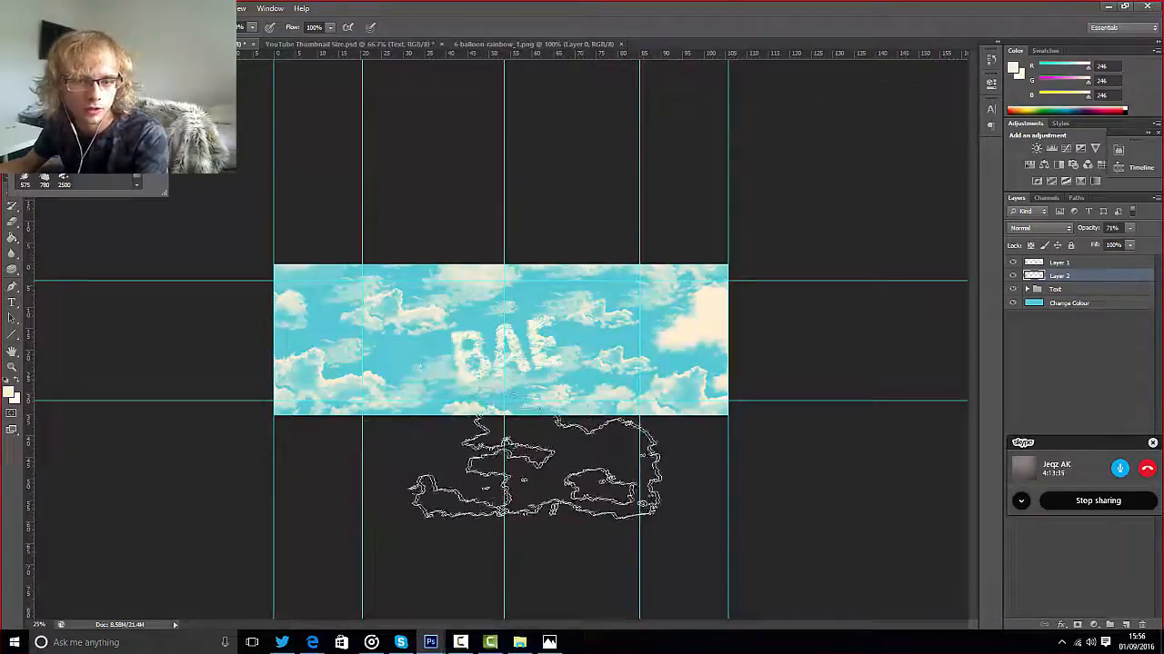
left_click(543, 454)
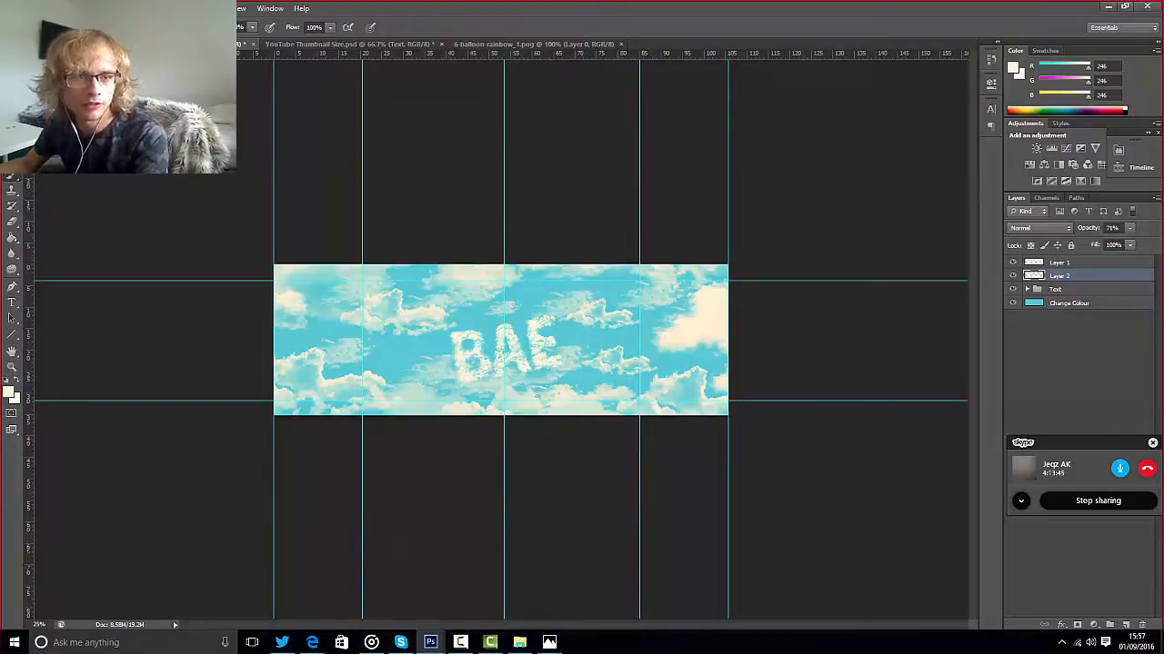
key("Return")
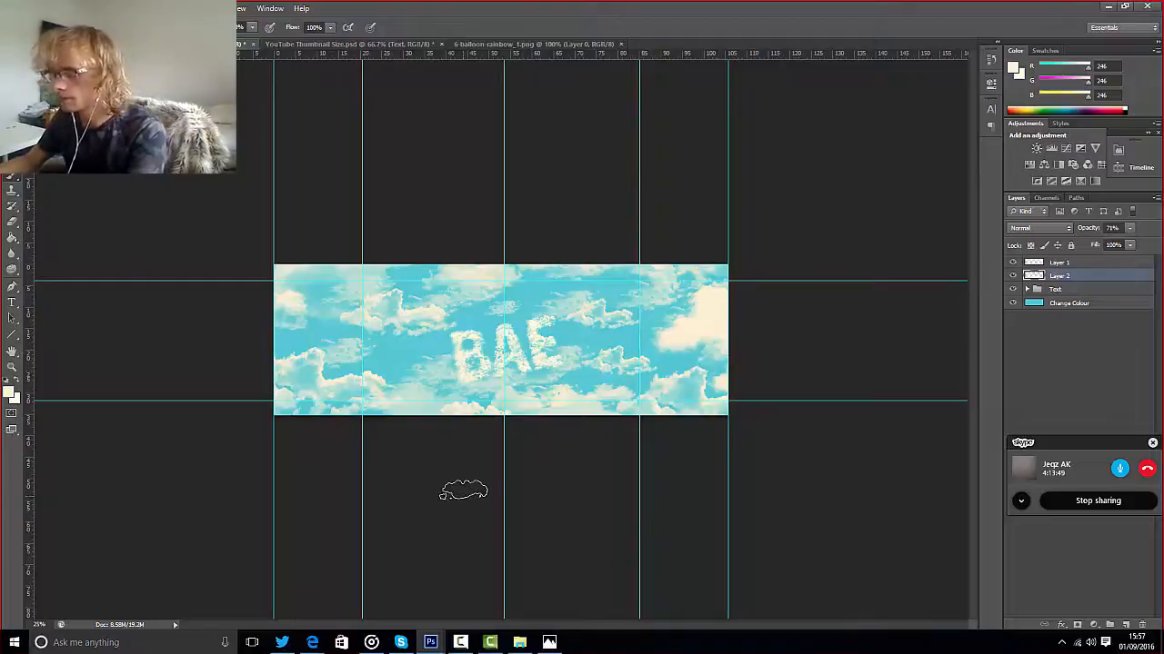
- Choose a larger cloud brush and paint a big cloud on Layer 2 left of the BAE lettering
key("]")
key("]")
key("]")
key("]")
key("]")
key("]")
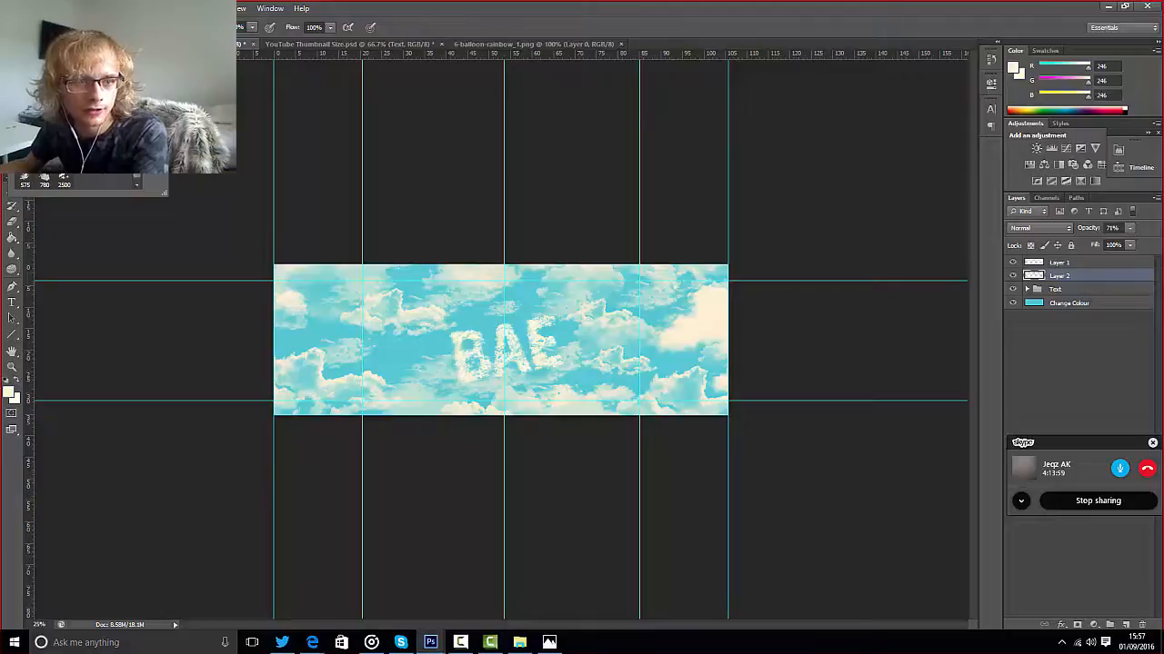
left_click(405, 18)
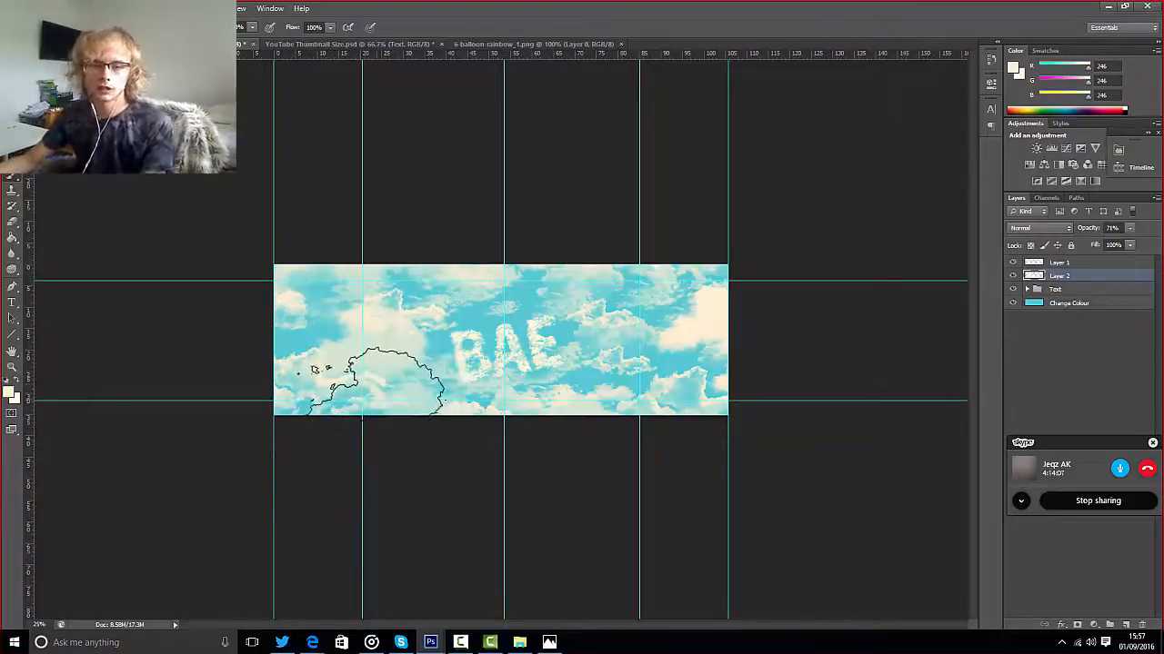
- Erase the upper part of the new big cloud on Layer 2 around the brighter cloud left of BAE
key("ctrl+plus")
key("ctrl+plus")
key("ctrl+plus")
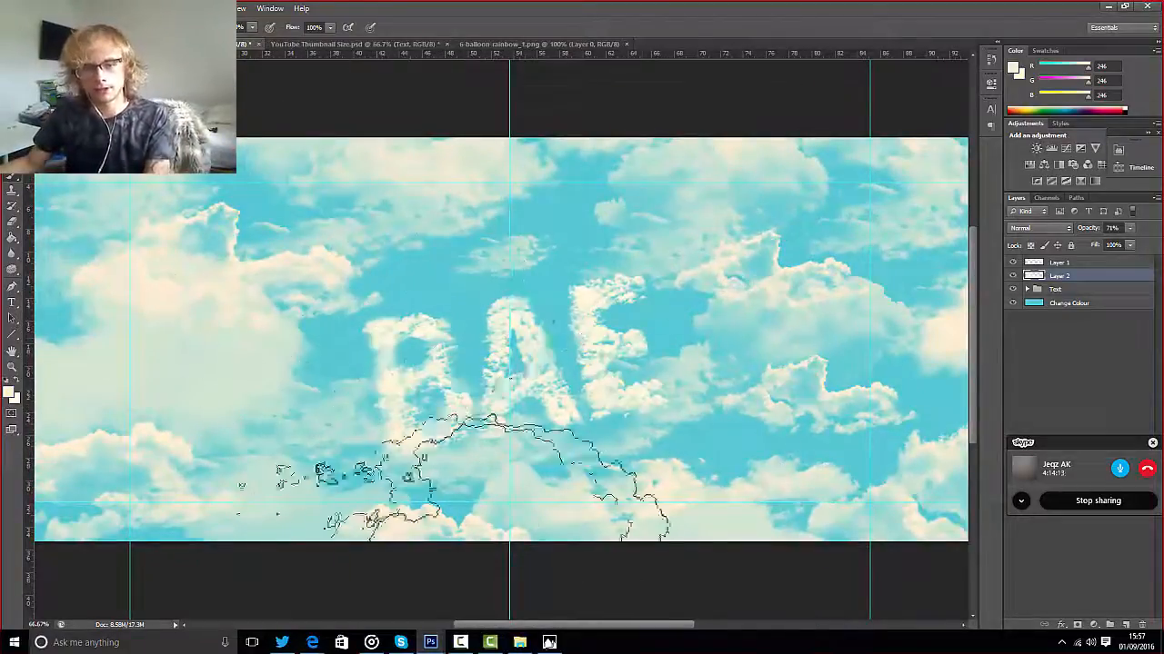
left_click(12, 222)
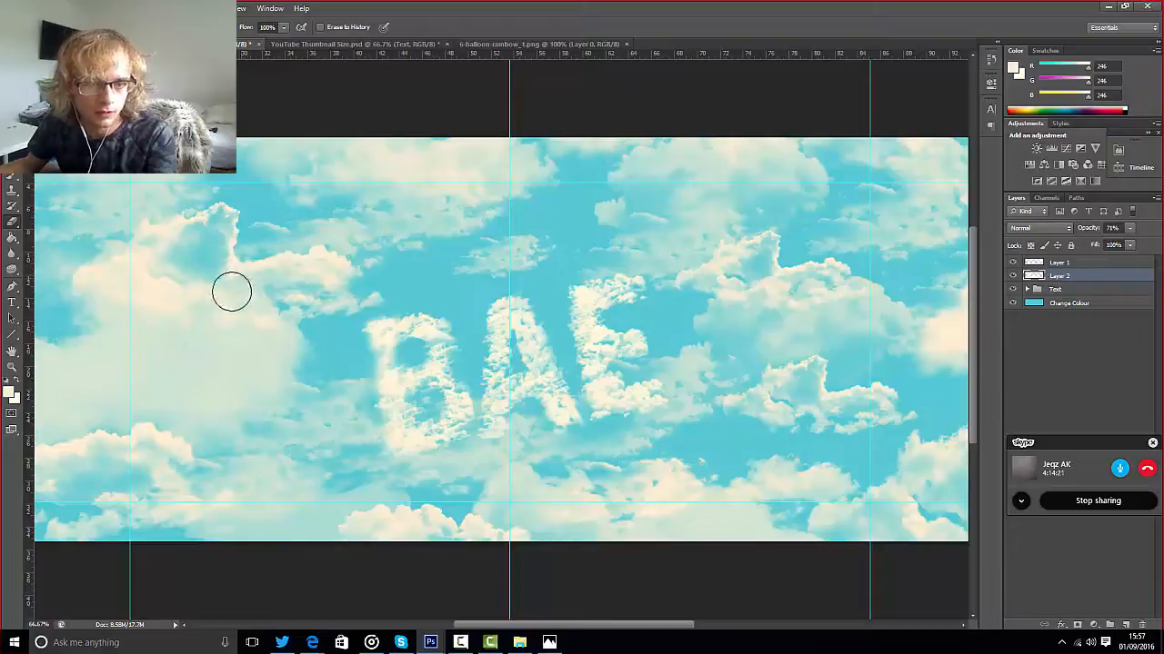
left_click(277, 298)
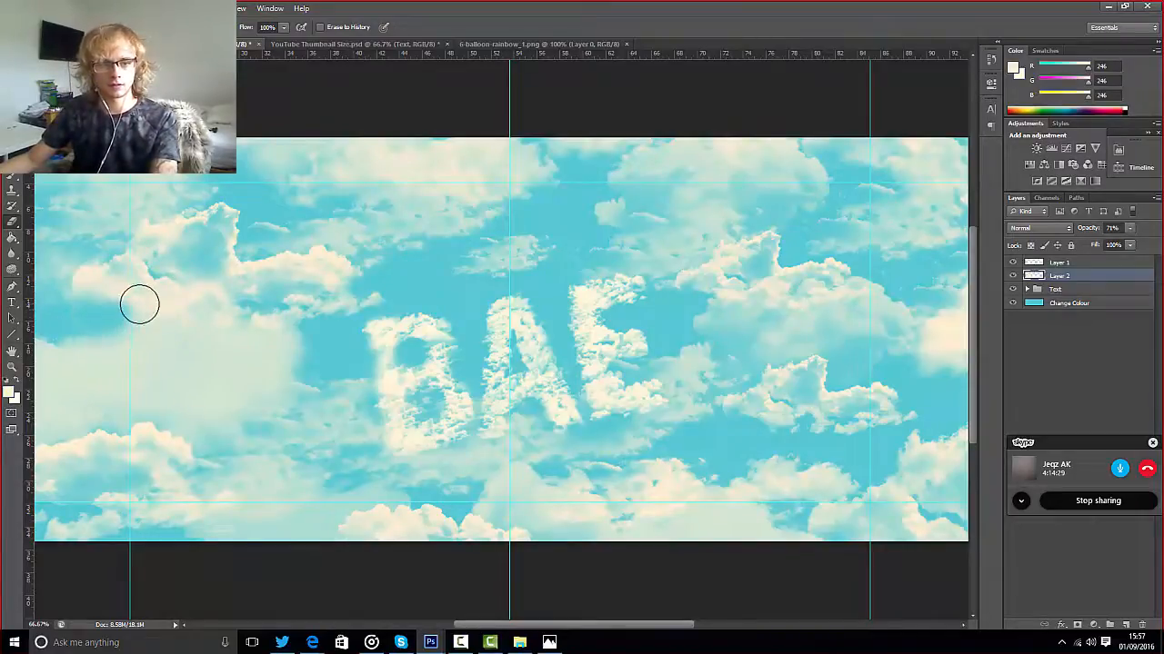
- Compare the whole header with Layer 2 and Layer 1 each hidden and shown
key("ctrl+minus")
key("ctrl+minus")
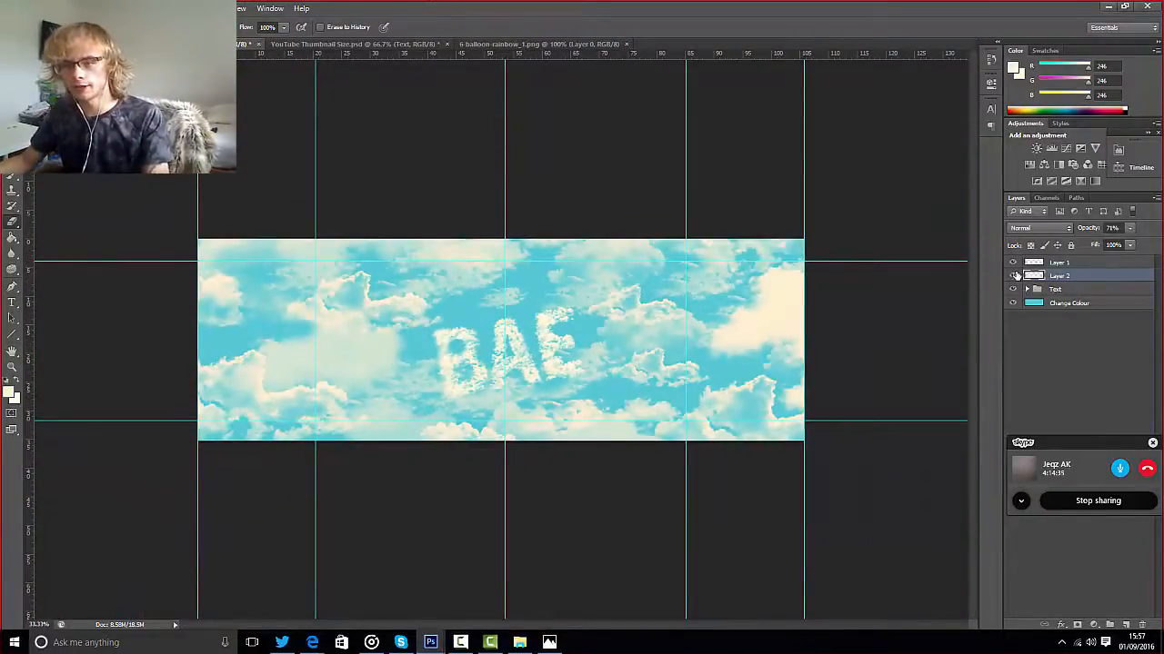
left_click(1014, 276)
left_click(1013, 275)
left_click(1014, 263)
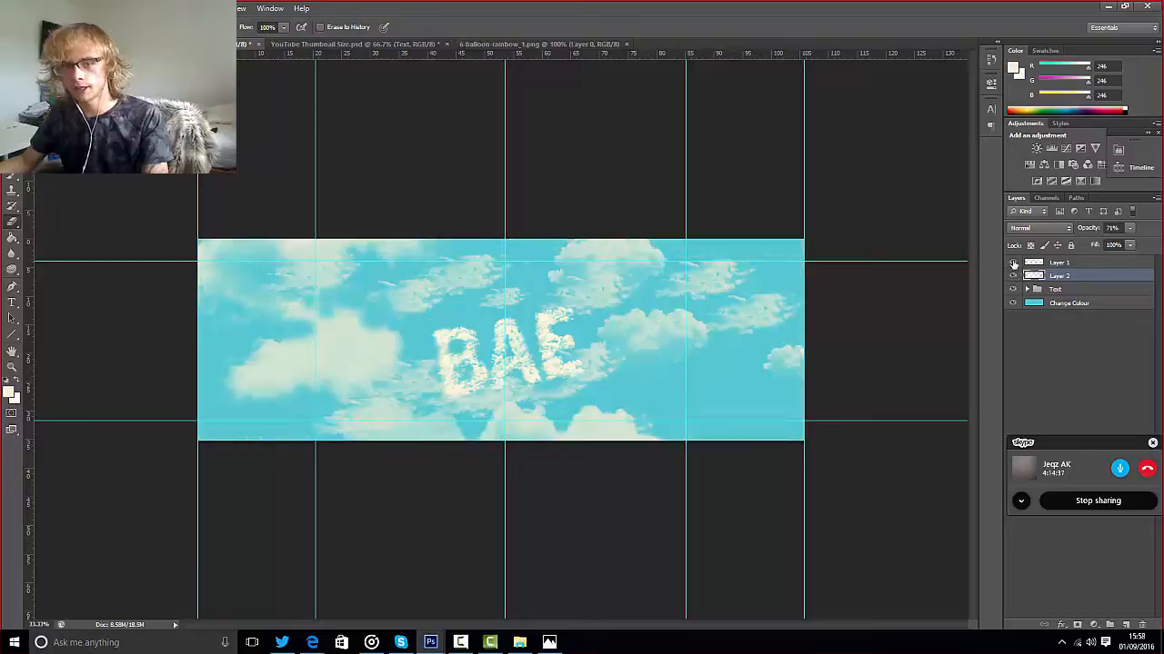
left_click(1013, 262)
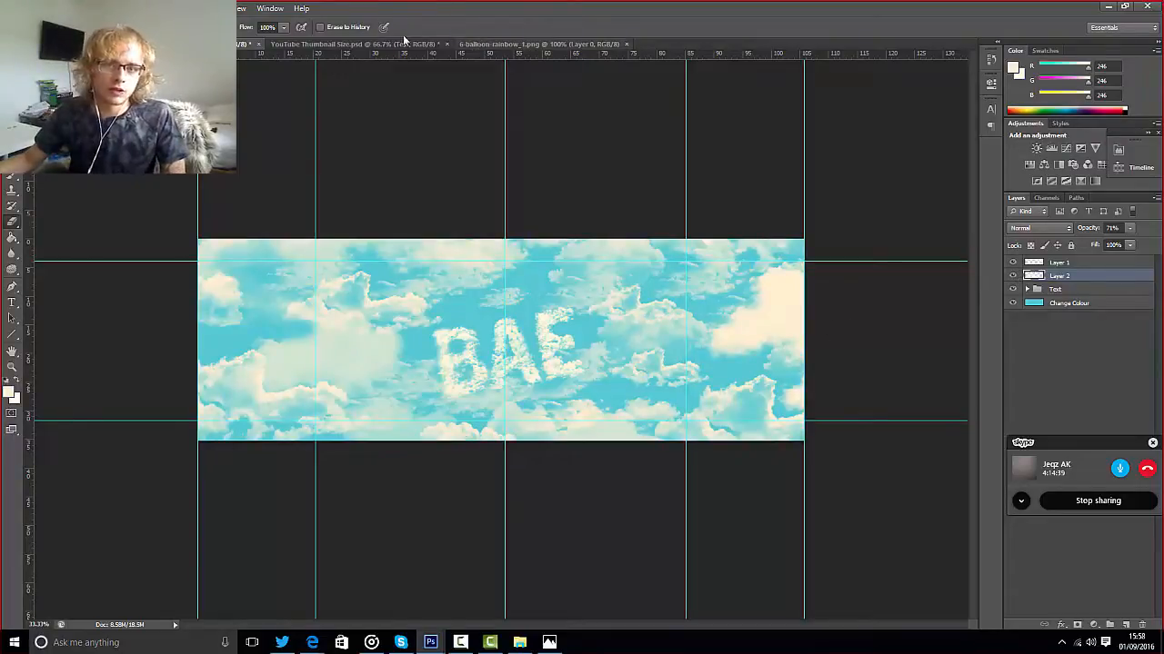
- Copy the balloon from 6-balloon-rainbow_1.png into the header beneath Layer 1, scale it down, and place it slightly tilted just left of BAE
key("v")
left_click(483, 44)
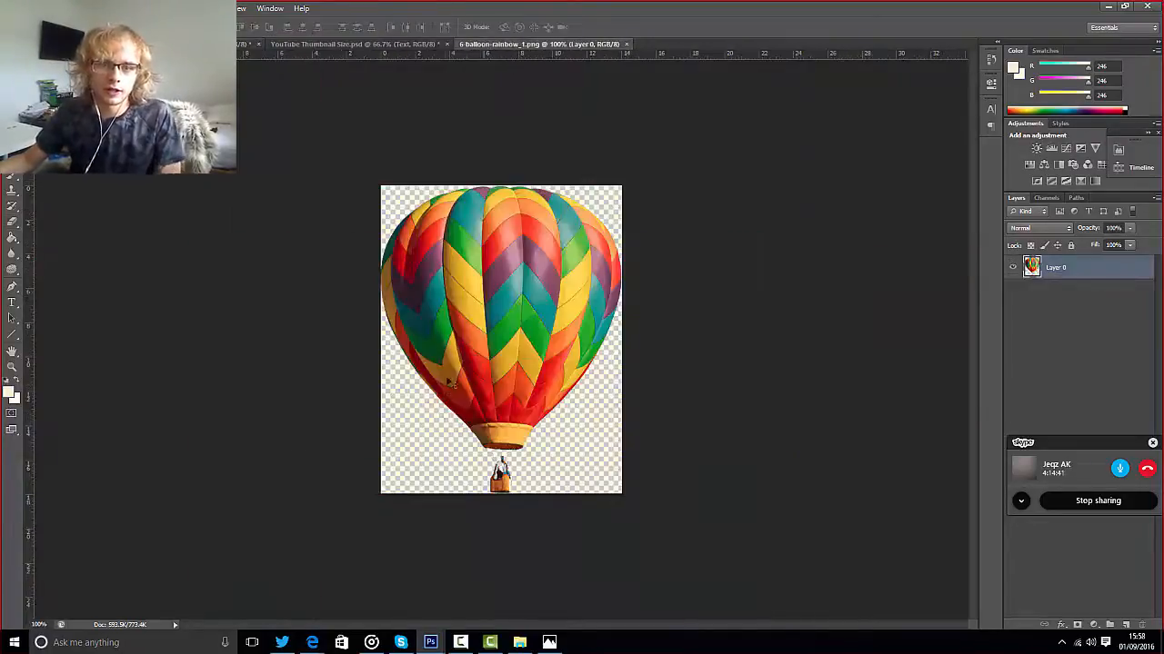
left_click_drag(515, 360, 683, 325)
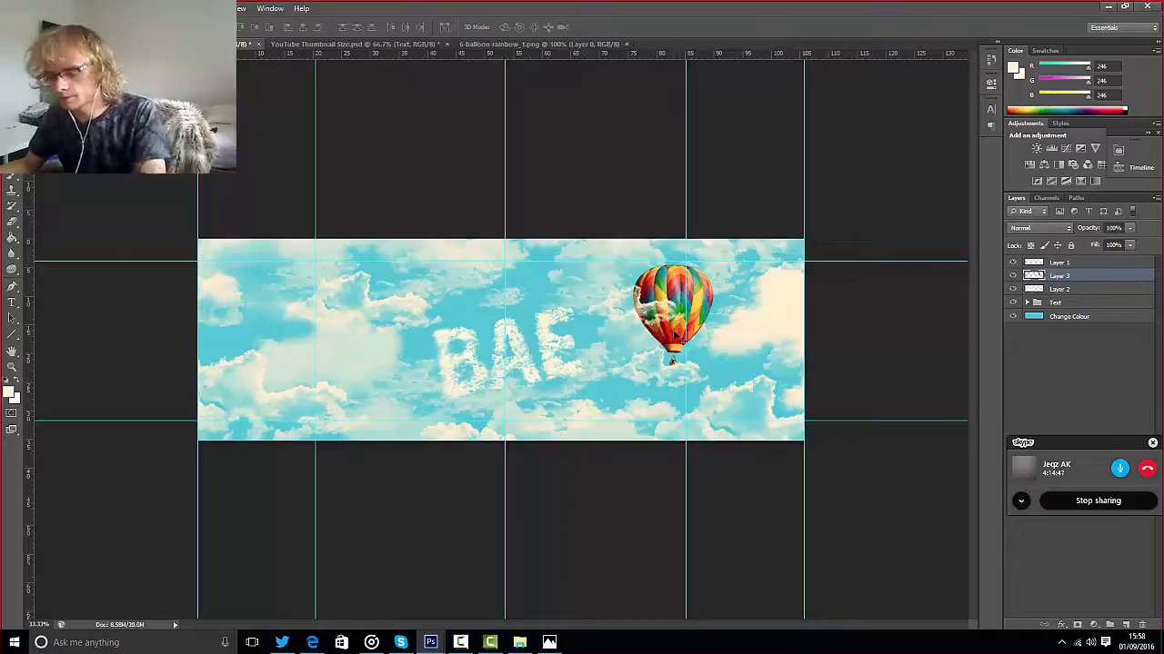
key("ctrl+t")
left_click_drag(711, 265, 429, 312)
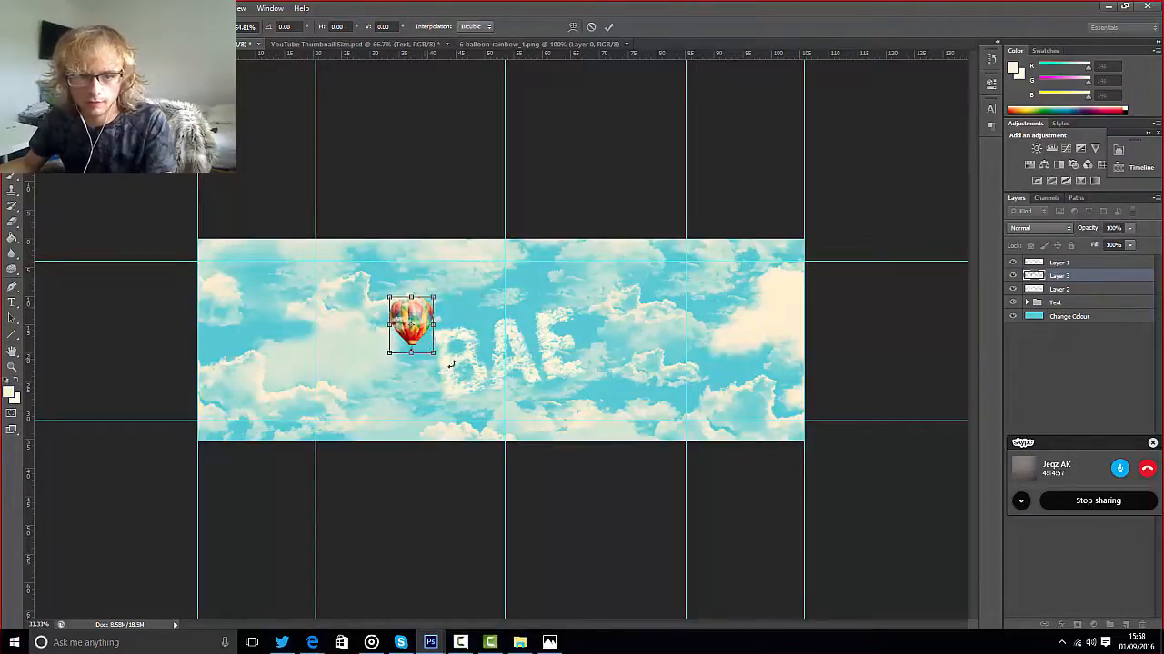
left_click_drag(448, 365, 461, 366)
key("Return")
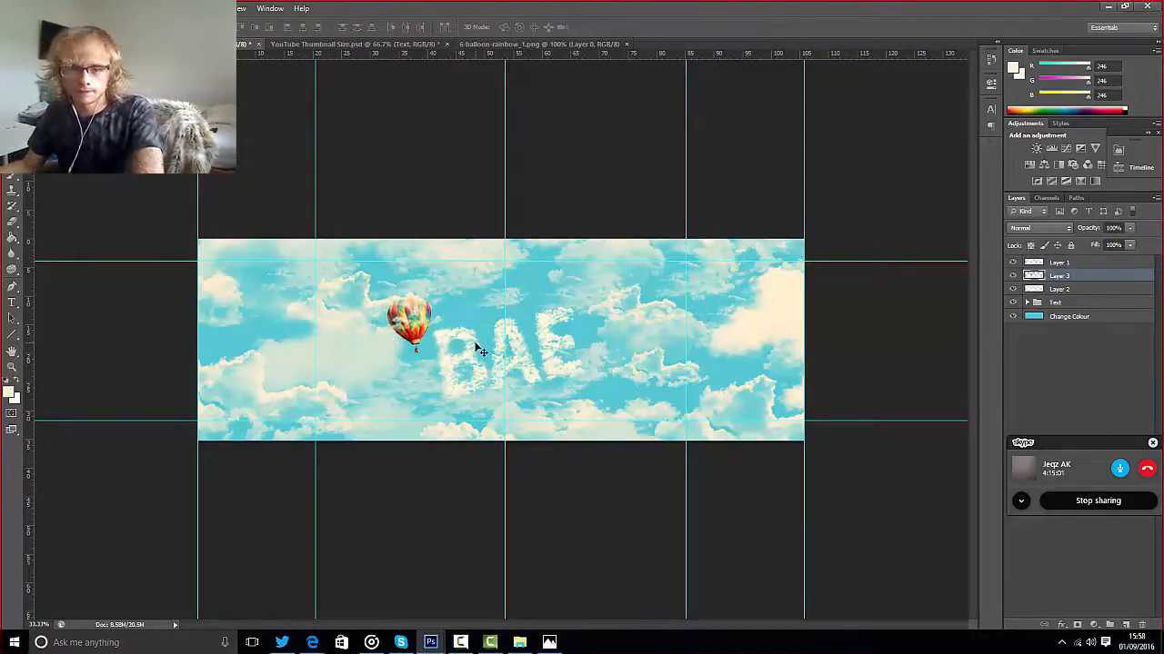
- Duplicate the balloon, enlarge the copy to about 148%, and place it partly beyond the header's top edge near the right corner
left_click_drag(479, 352, 712, 424)
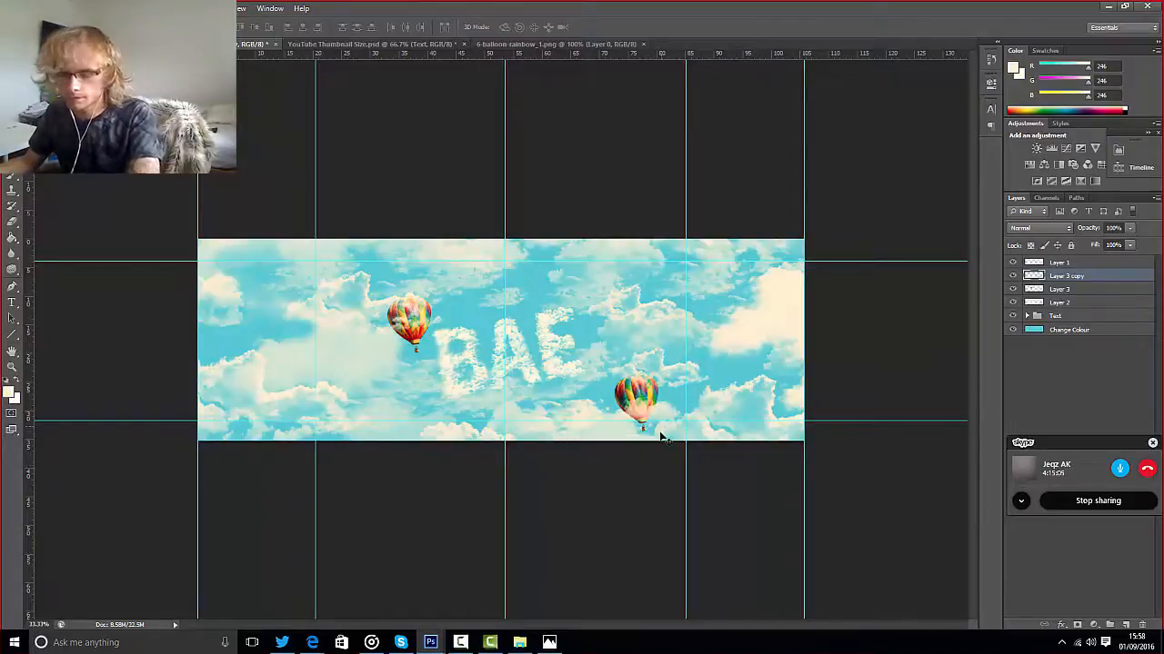
key("ctrl+t")
left_click_drag(622, 459, 601, 461)
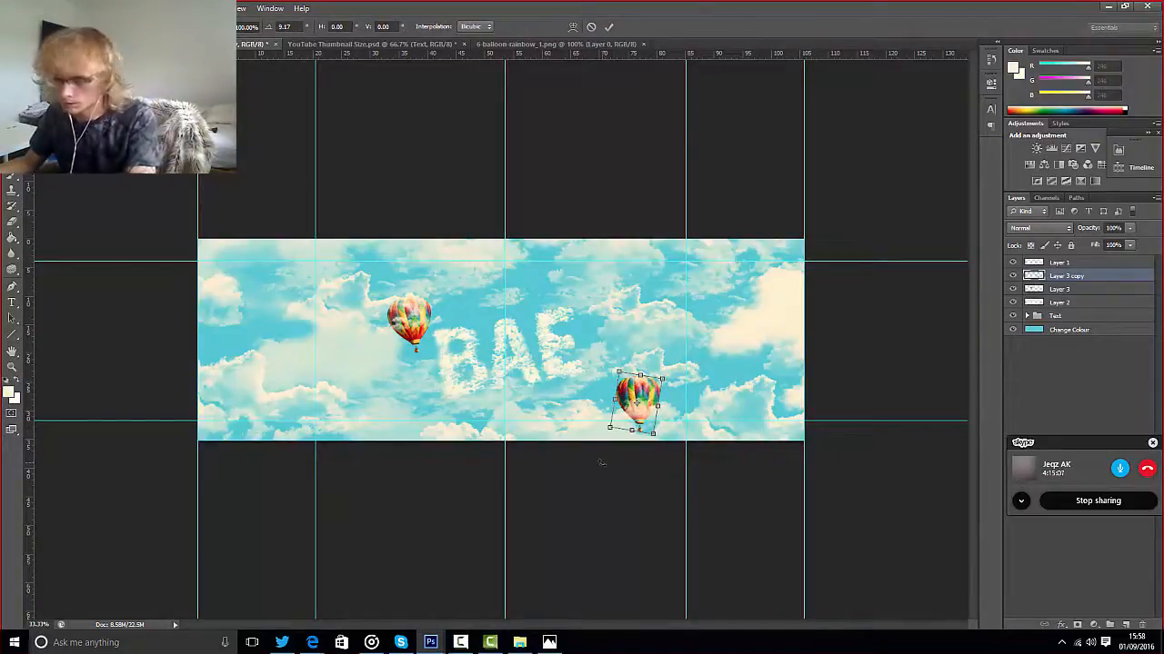
key("Return")
left_click_drag(656, 411, 752, 255)
key("ctrl+t")
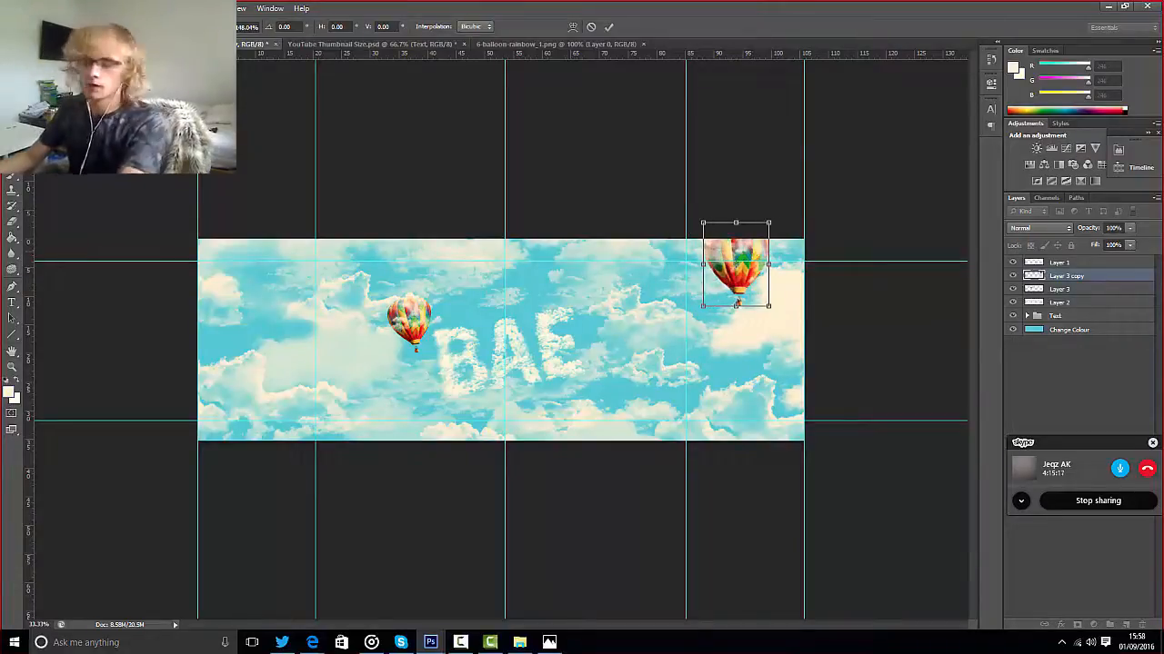
key("Return")
- Trim the top of the upper-right balloon on Layer 3 copy using a thin marquee selection along the header's top edge
left_click_drag(228, 107, 965, 221)
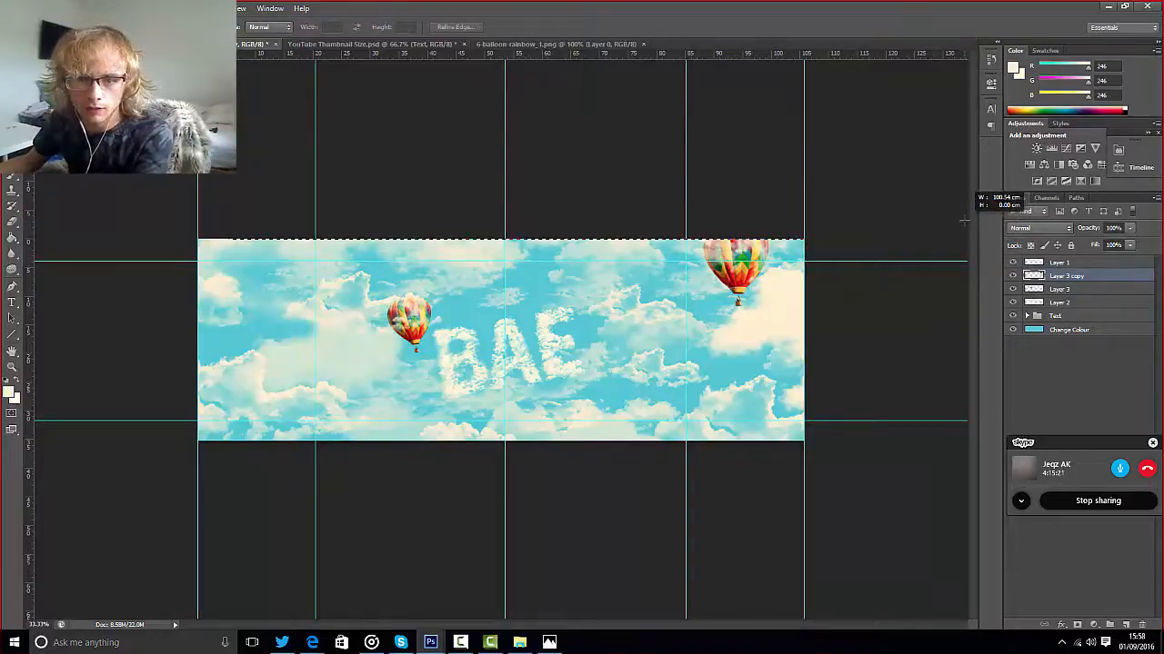
left_click(532, 233)
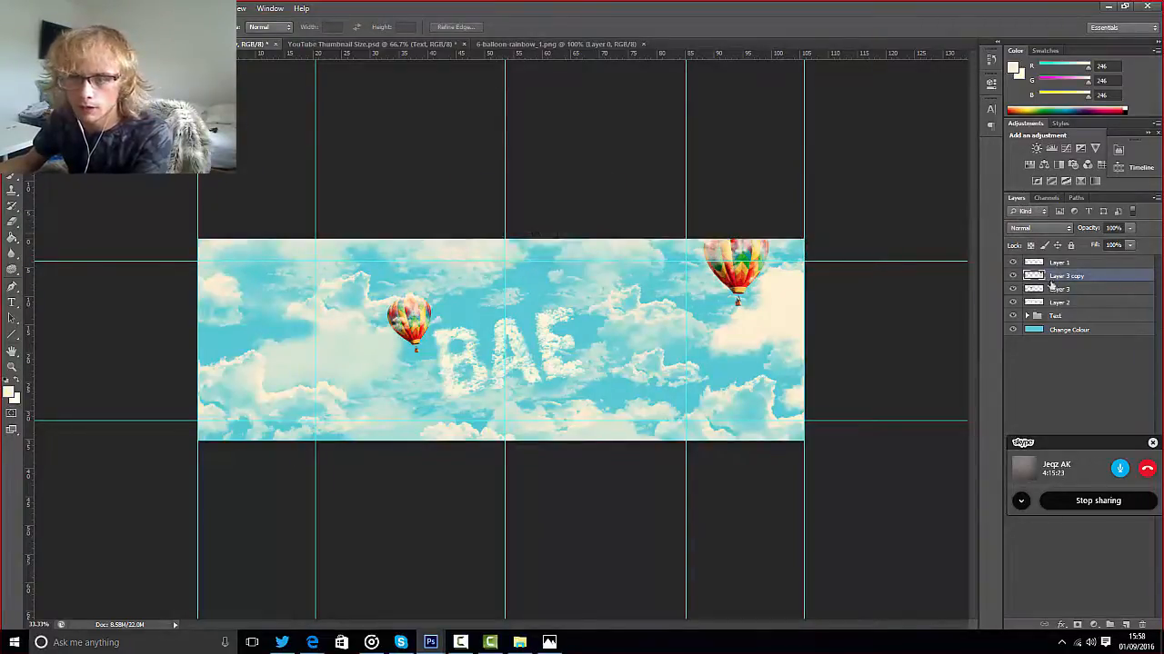
left_click(1011, 277)
left_click(1012, 276)
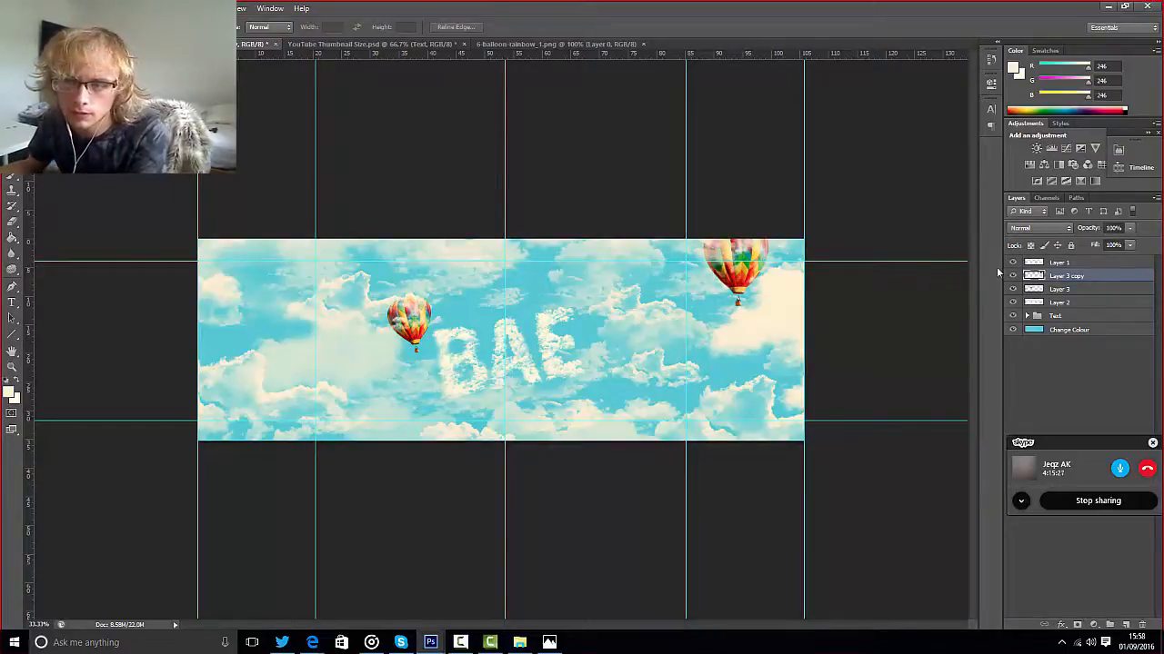
left_click_drag(809, 235, 880, 242)
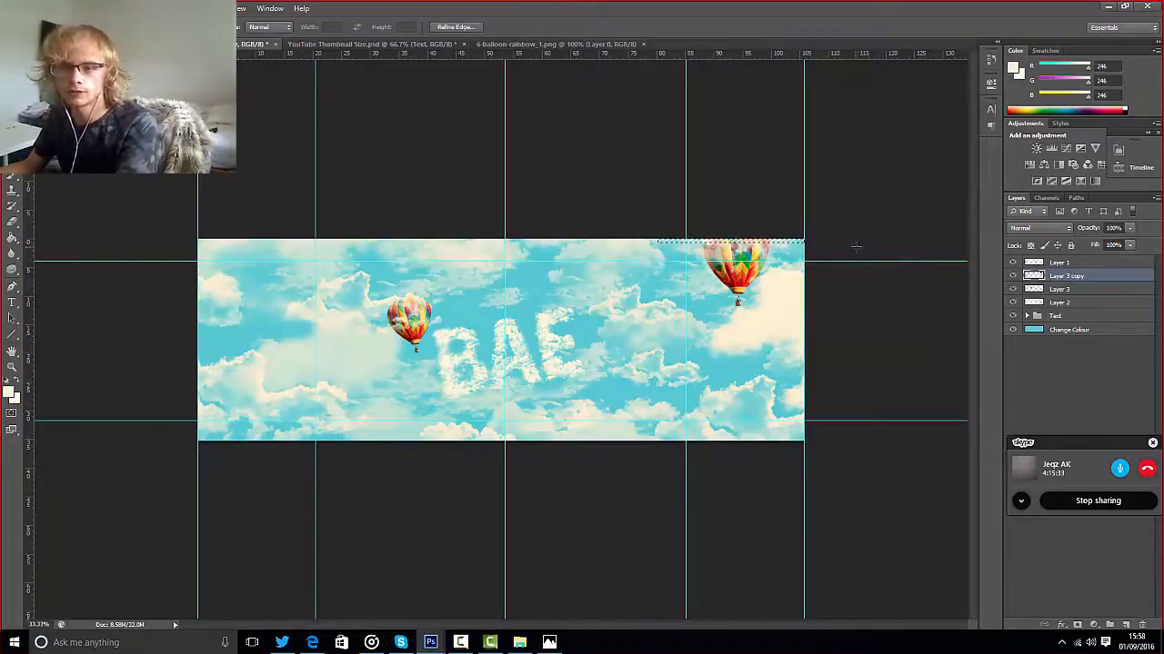
left_click(792, 255)
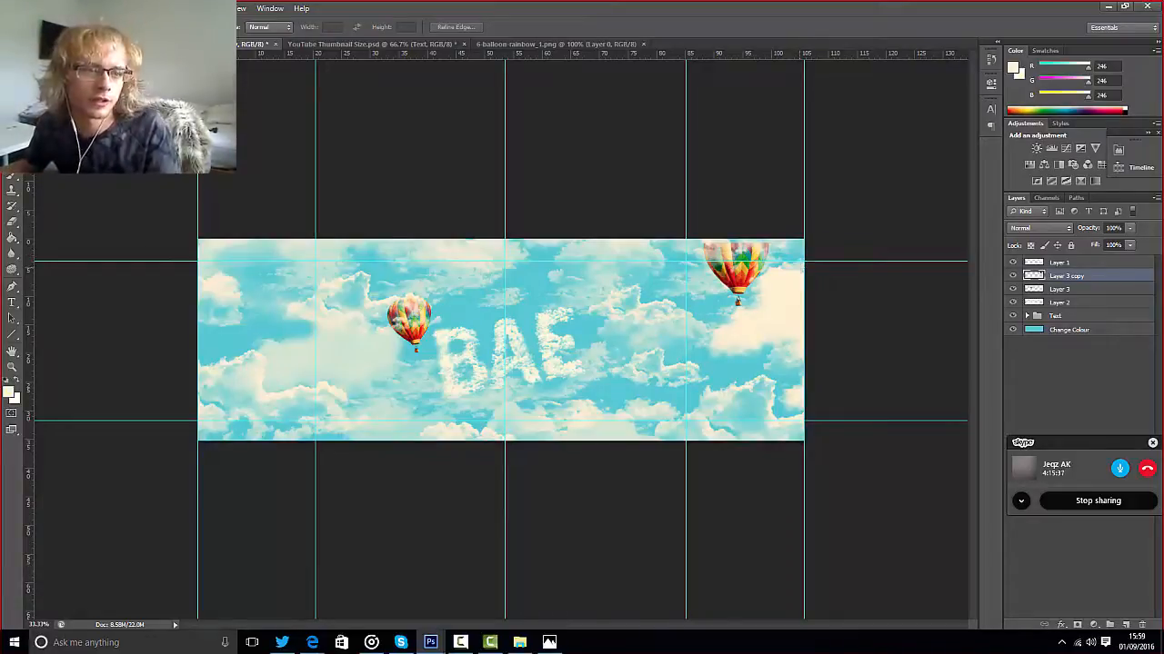
- Nudge the upper-right balloon up until its trimmed top meets the header's top edge
key("v")
key("ctrl+plus")
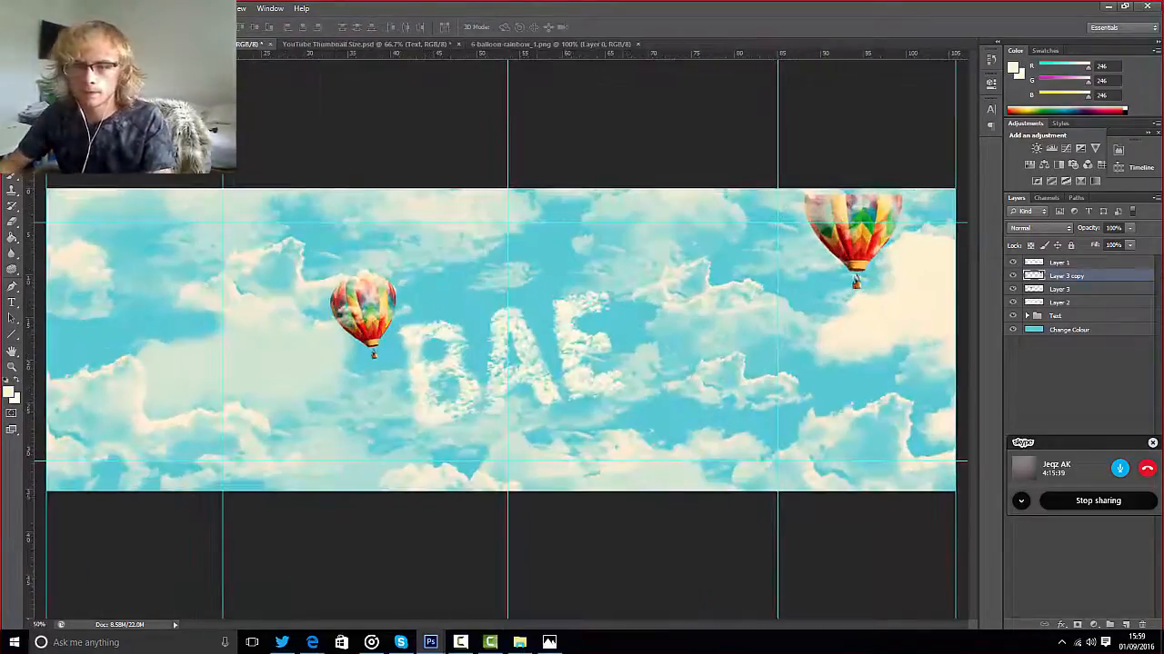
key("Up")
key("Up")
key("Up")
key("Up")
key("Up")
key("Up")
key("Up")
key("Up")
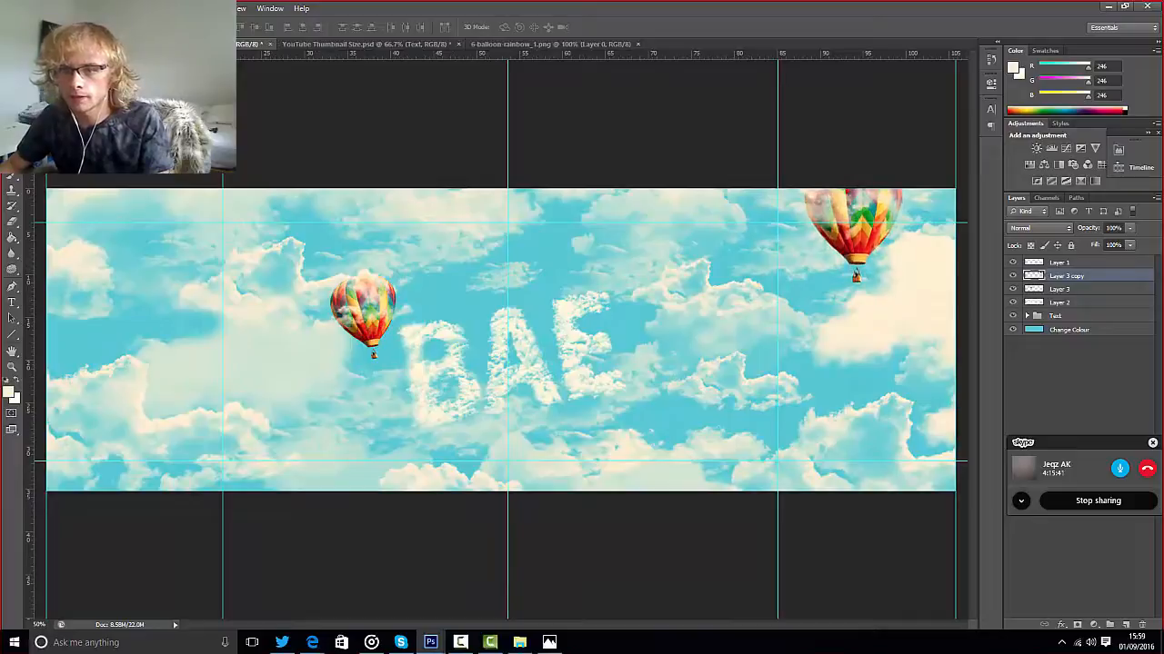
key("Up")
key("Up")
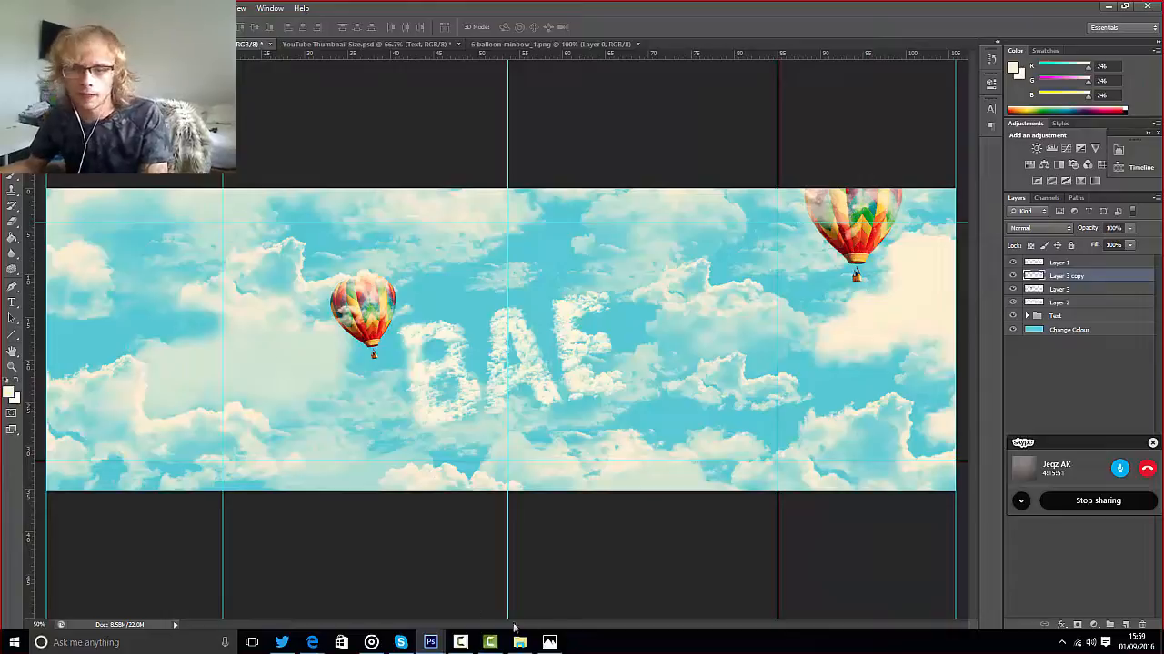
- Duplicate the Layer 3 balloon and place the copy in the header's upper-left corner, partly beyond its edges
left_click(1078, 289)
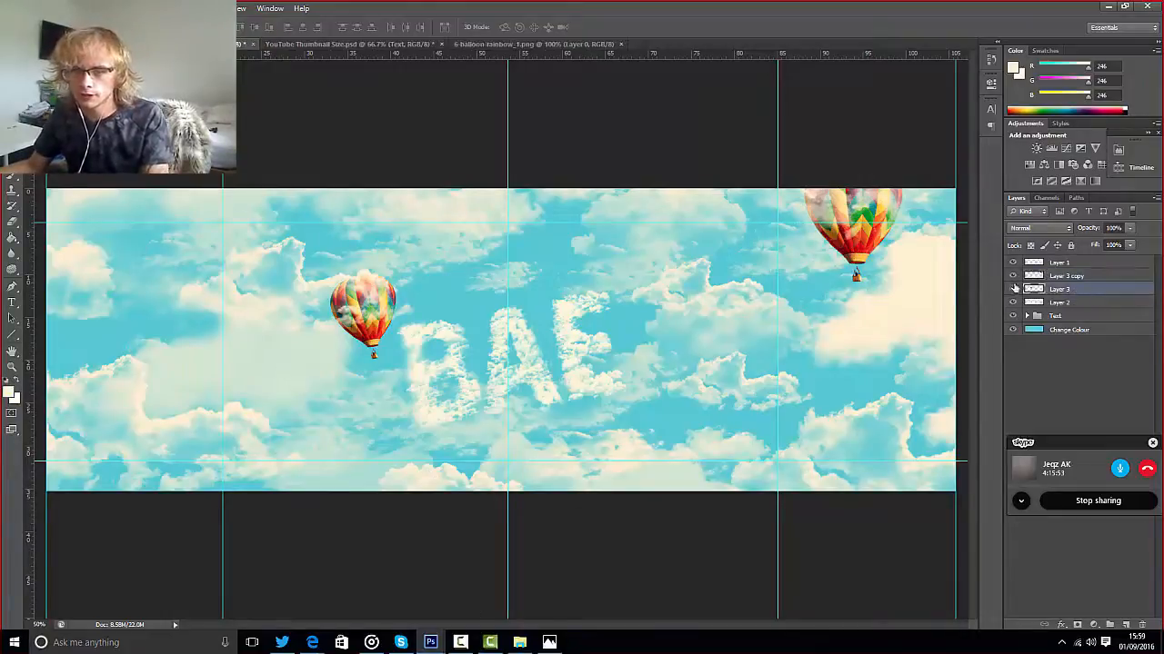
left_click(1014, 289)
left_click(1013, 289)
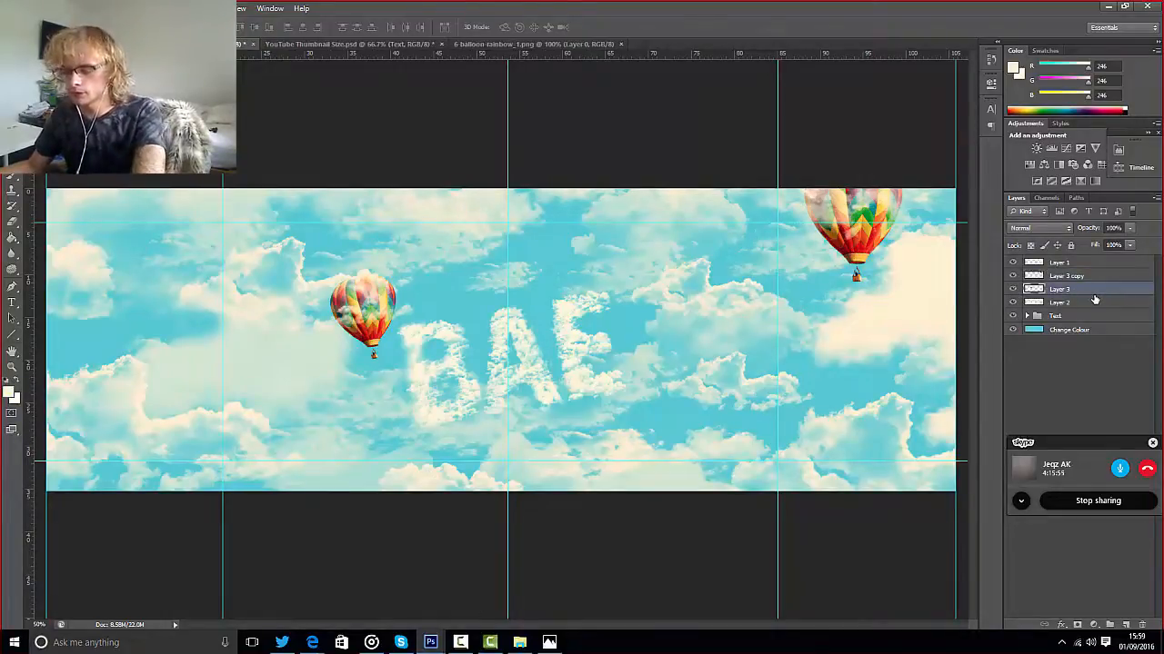
key("ctrl+j")
left_click_drag(448, 323, 89, 238)
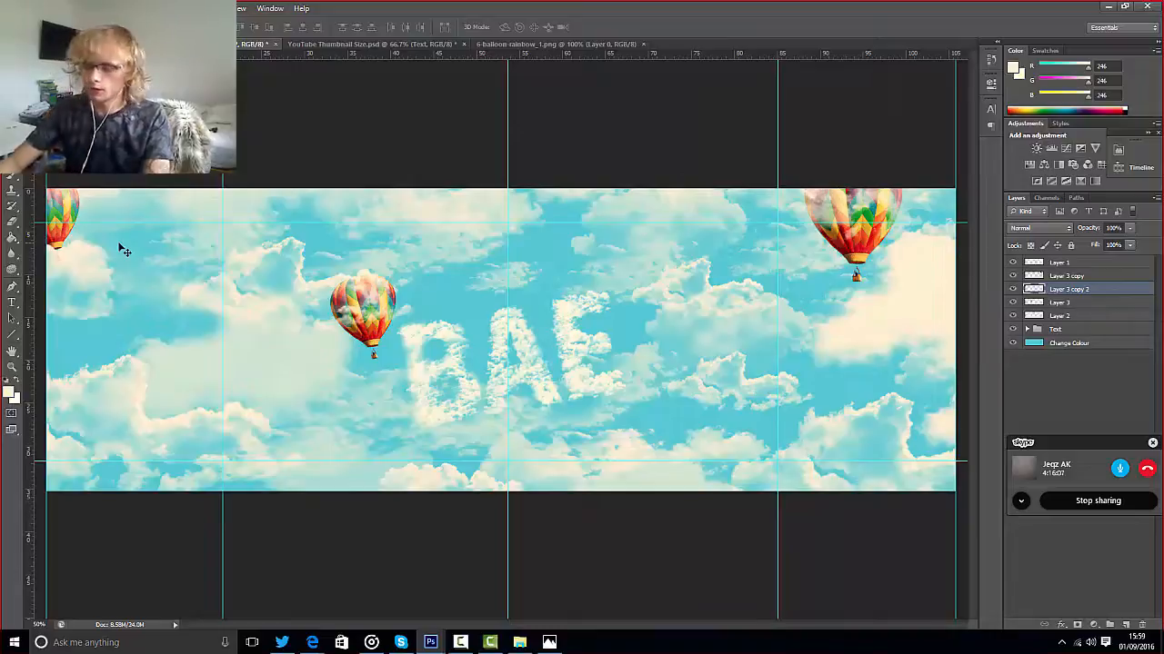
- Examine the balloon placement in the Strand.jpg reference against the header, and minimise the reference
key("ctrl+minus")
key("ctrl+minus")
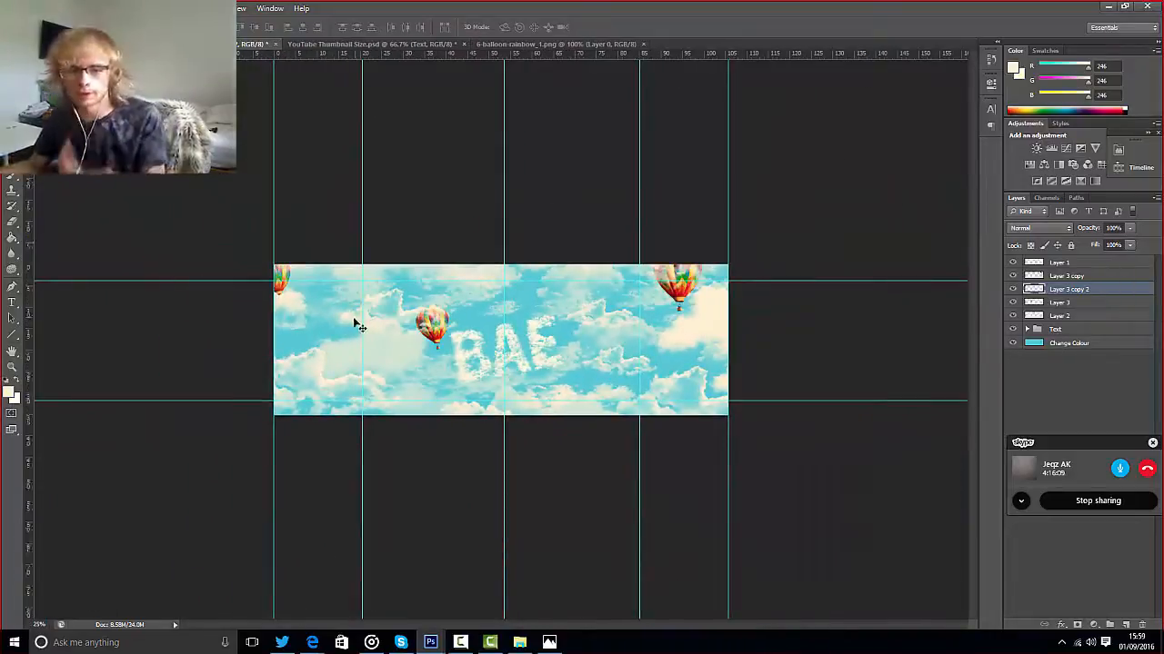
mouse_move(436, 643)
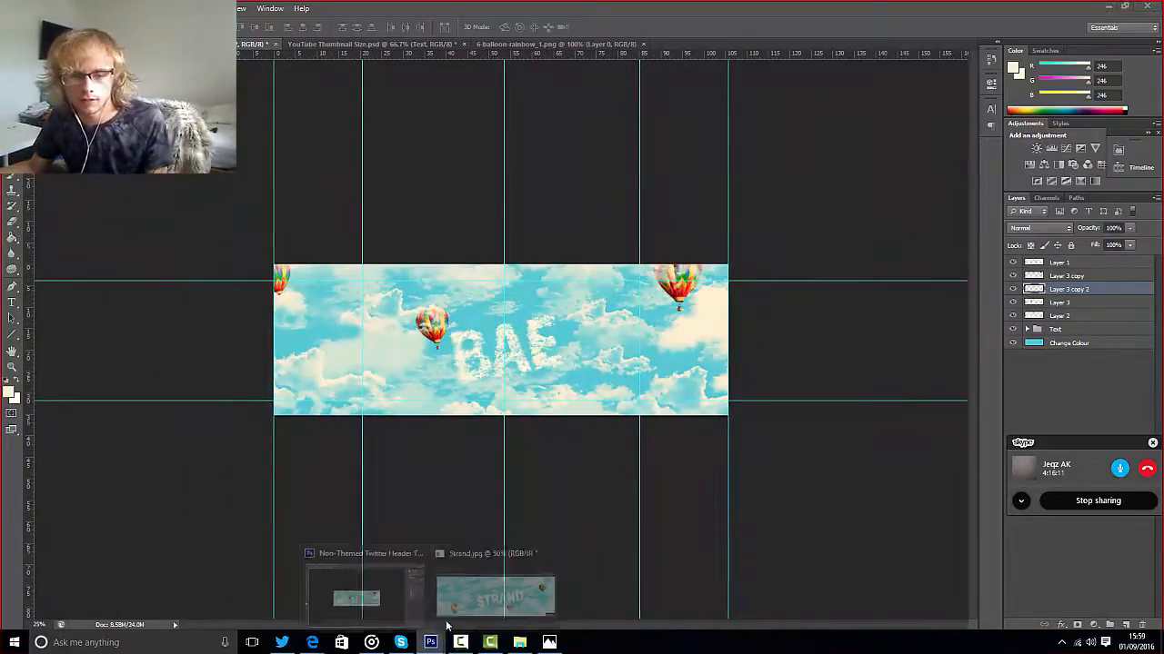
left_click(454, 609)
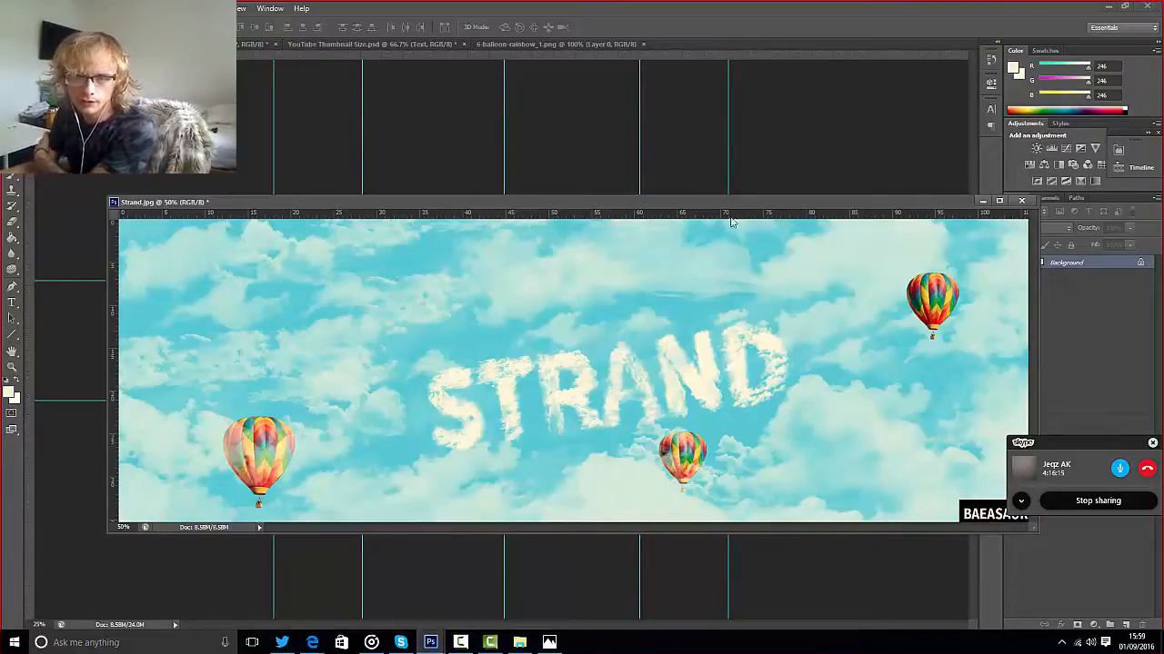
left_click_drag(700, 197, 689, 254)
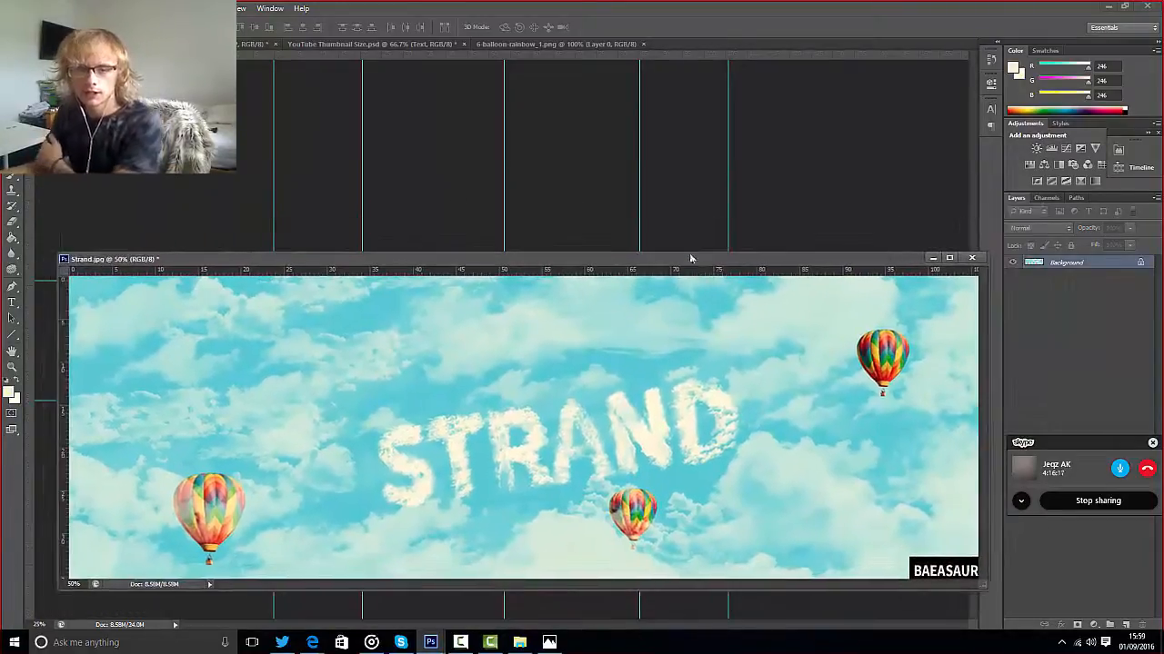
left_click(847, 101)
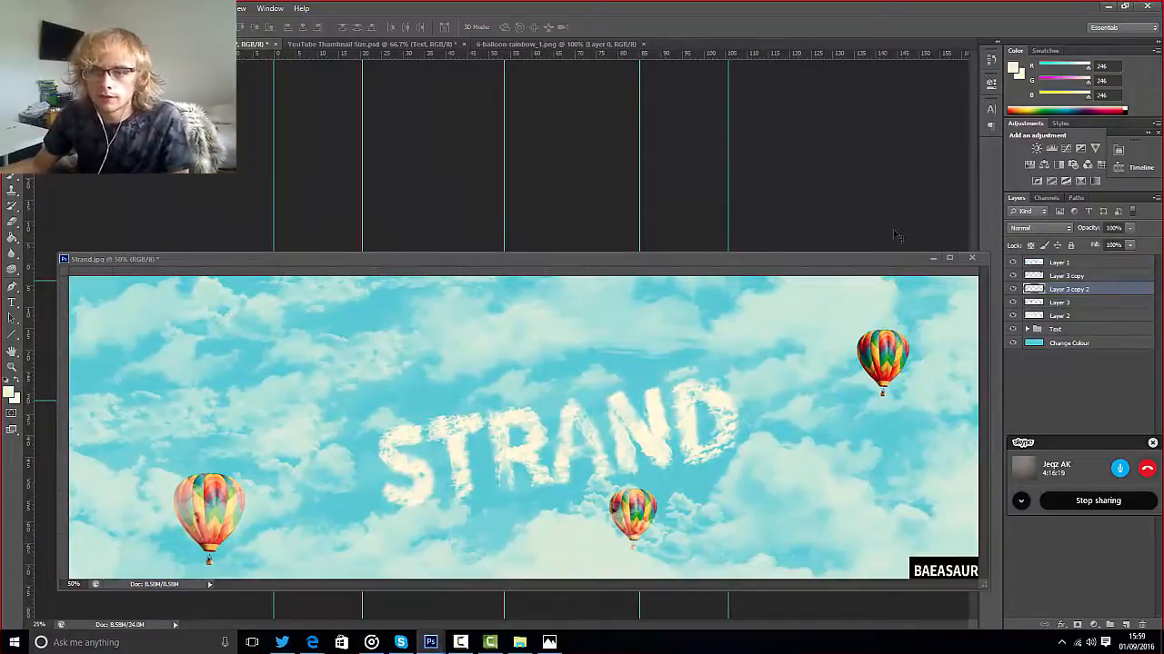
left_click(932, 258)
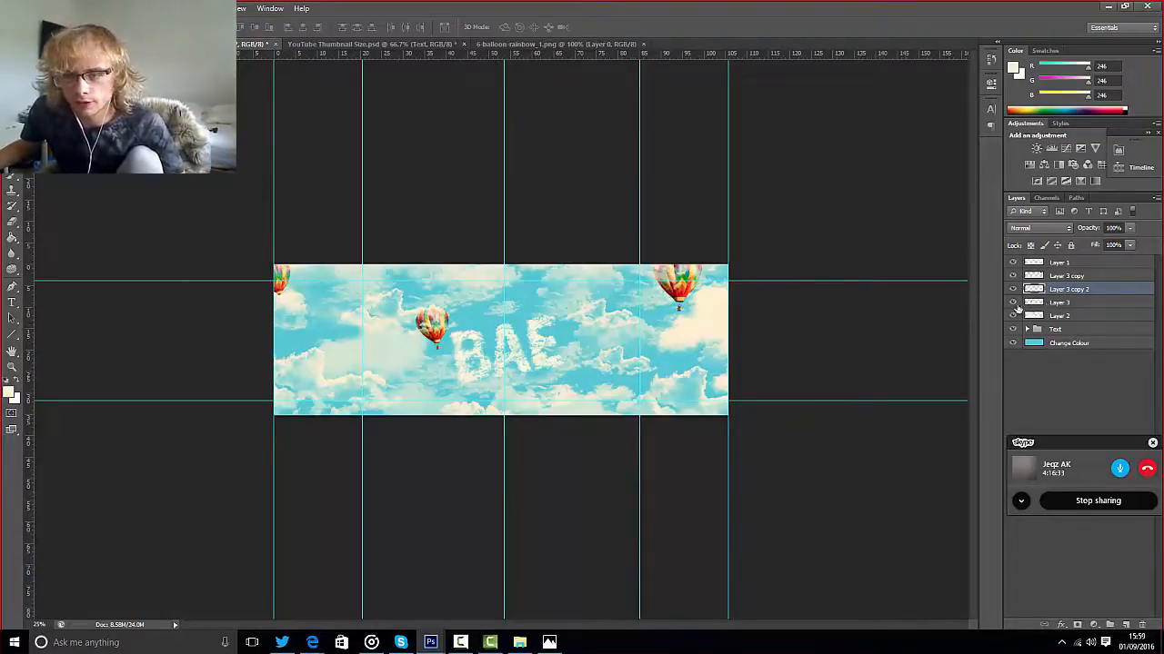
- Move the Layer 3 balloon beside the BAE lettering slightly down and rotate it slightly
left_click(1041, 315)
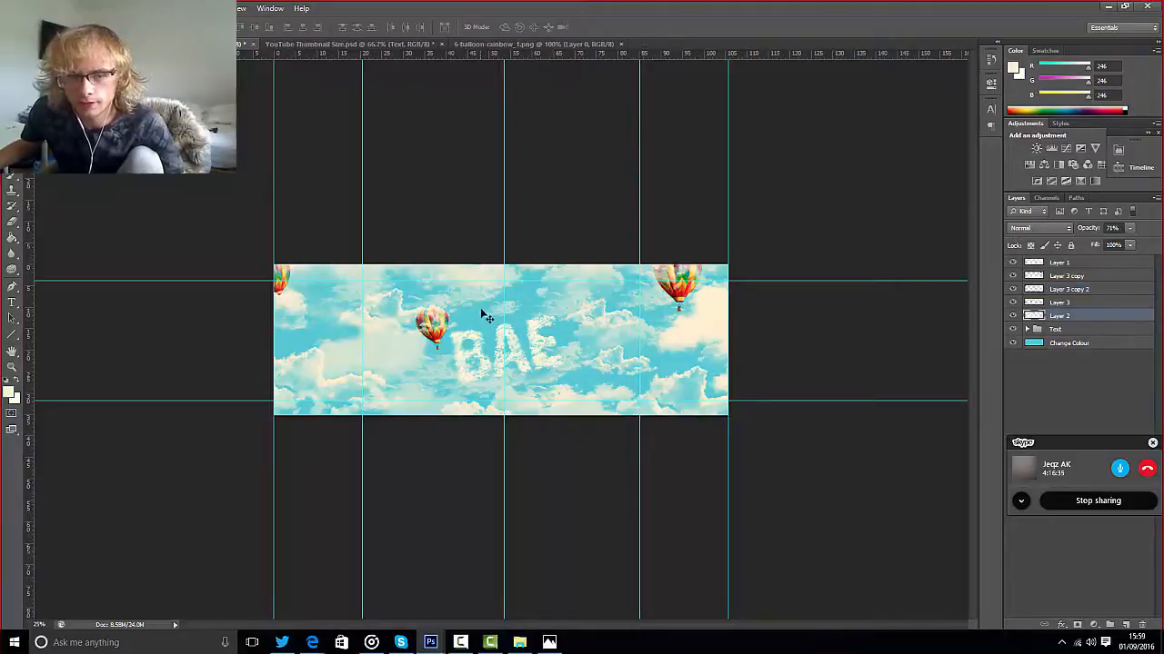
left_click_drag(481, 310, 483, 314)
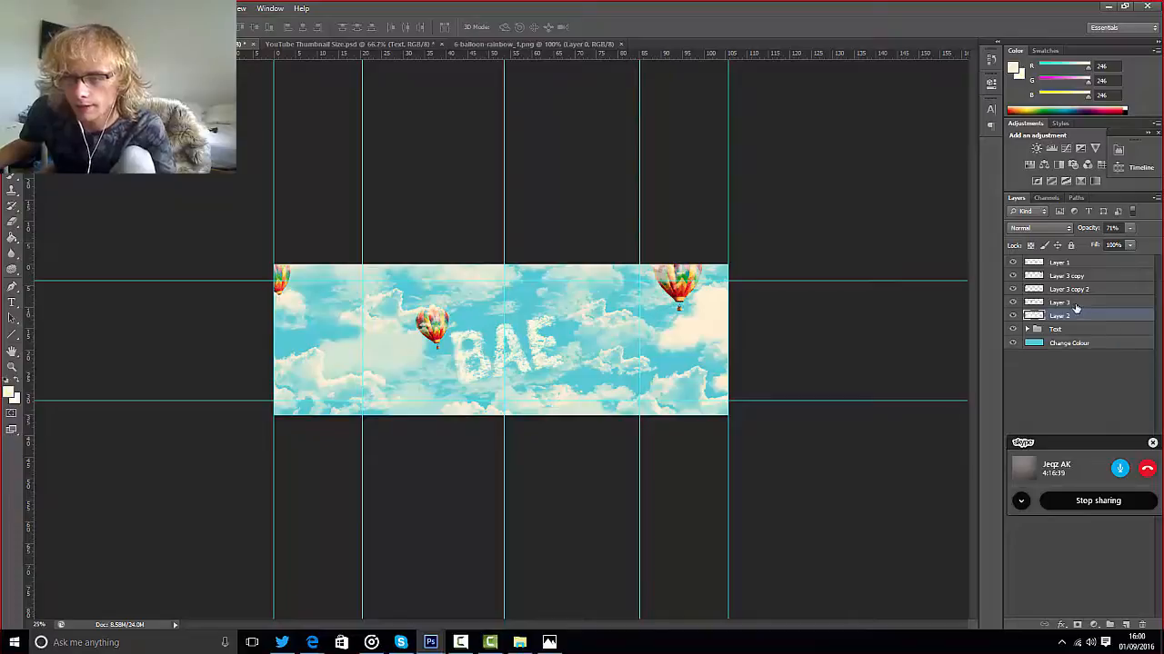
left_click(1075, 303)
left_click_drag(535, 346, 538, 354)
key("ctrl+t")
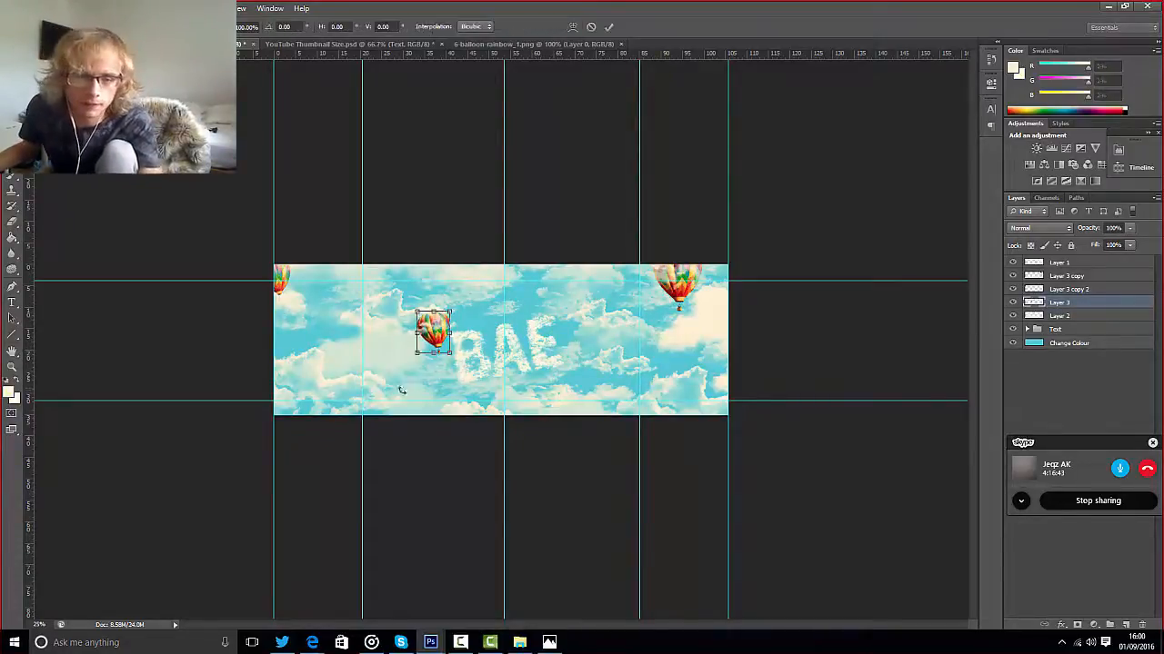
left_click_drag(401, 389, 397, 388)
key("Return")
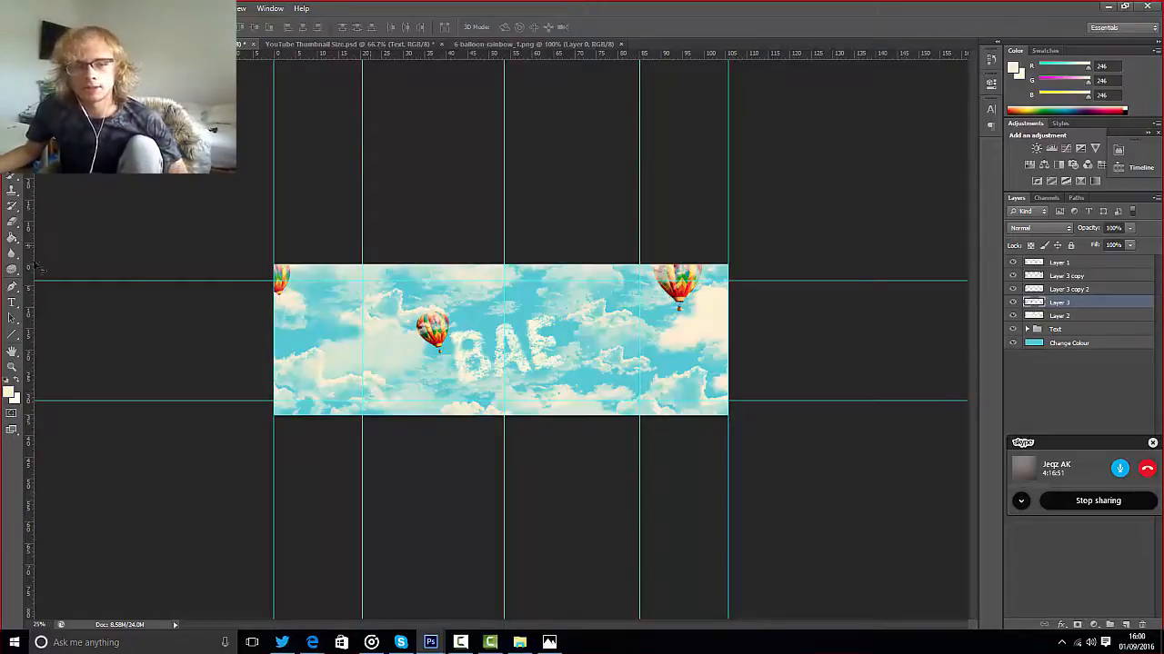
- Add the text BAEASAUR in black and position it below the balloon beside the BAE lettering
left_click(12, 303)
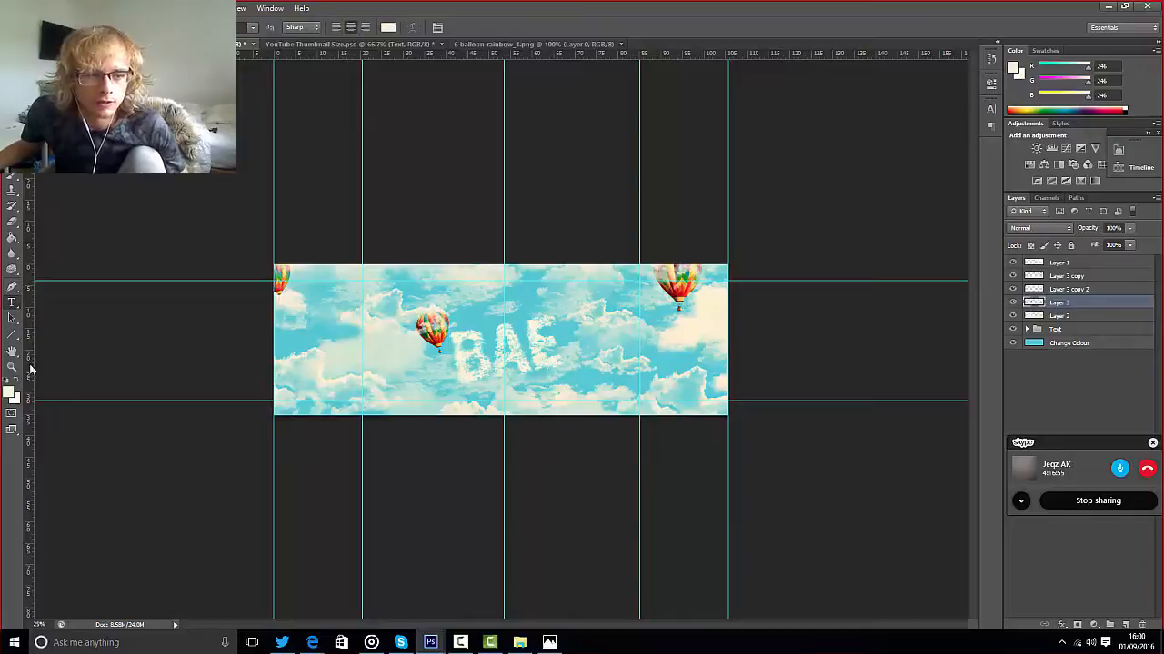
left_click(7, 382)
left_click(595, 343)
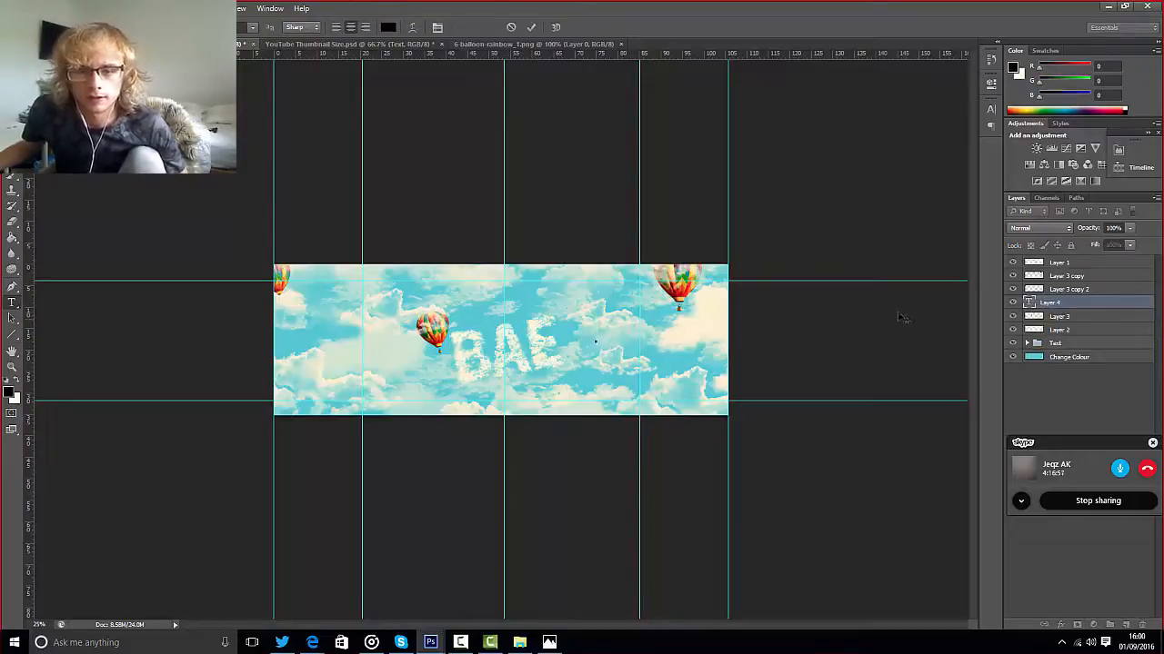
type("BAEASU")
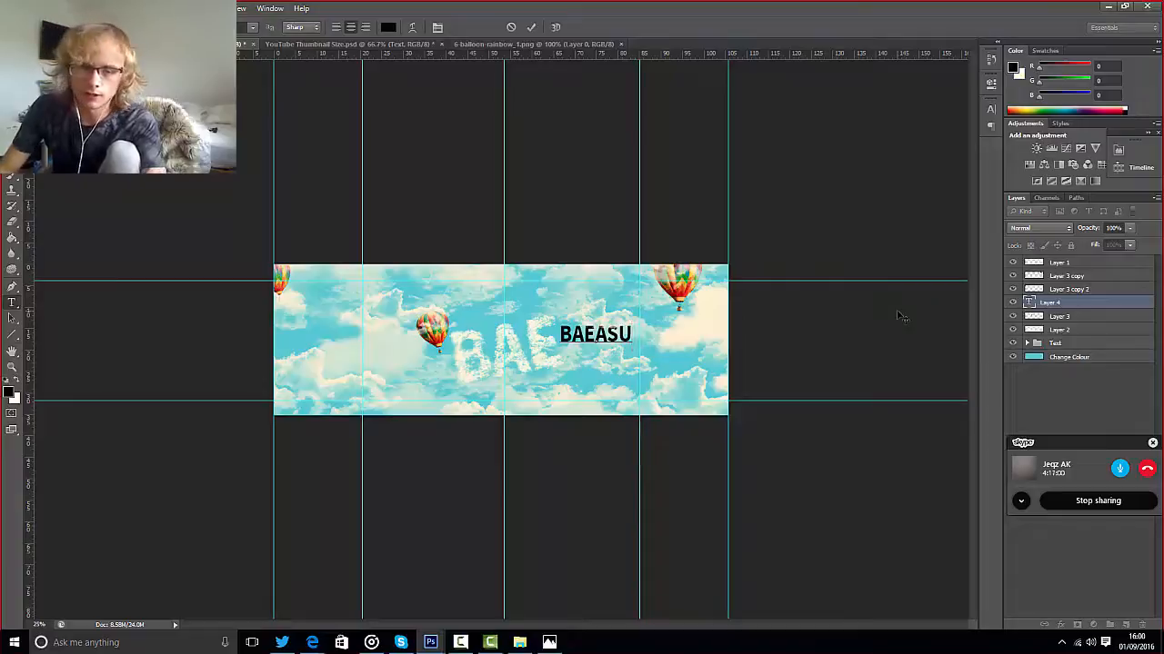
key("BackSpace")
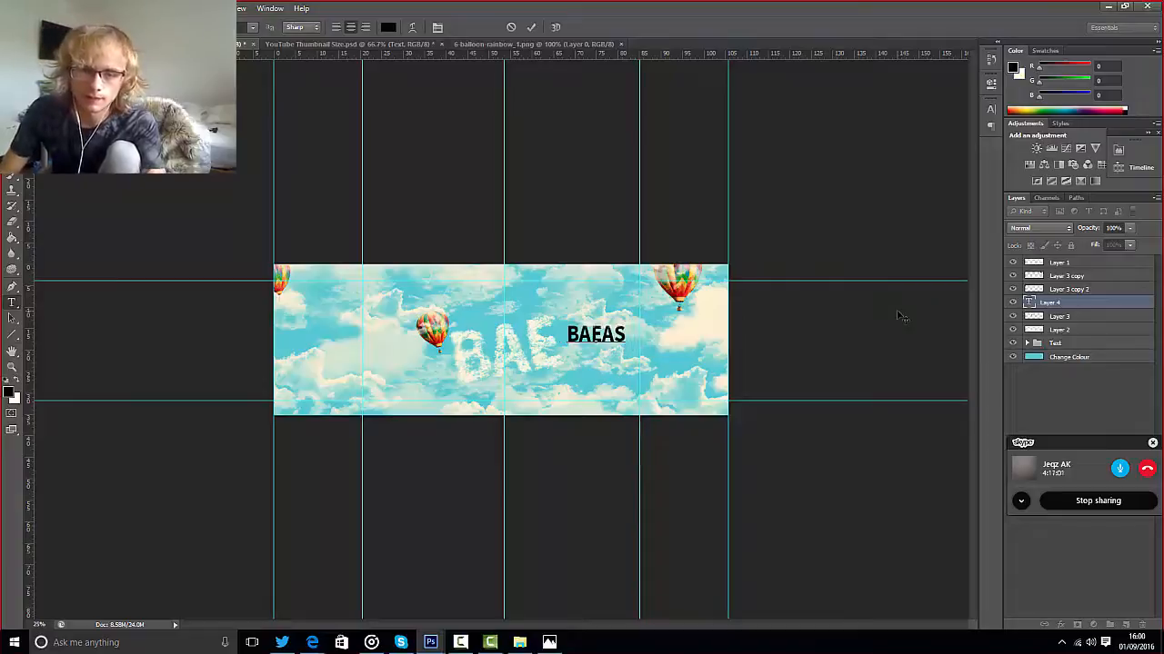
type("AUR")
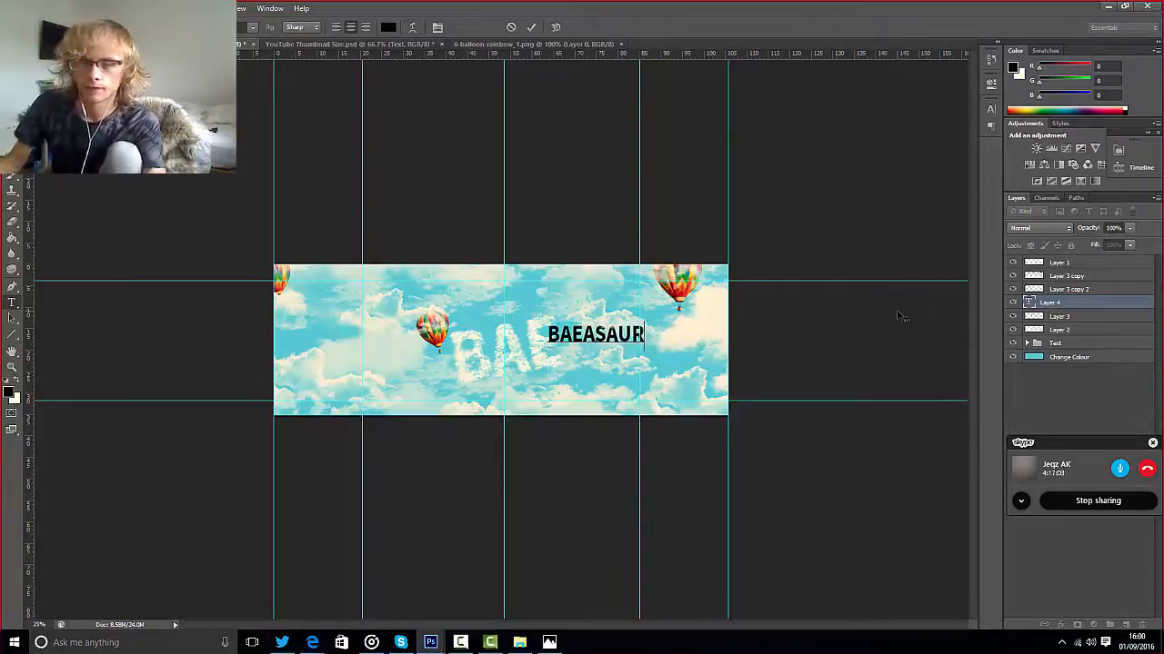
left_click_drag(704, 356, 285, 366)
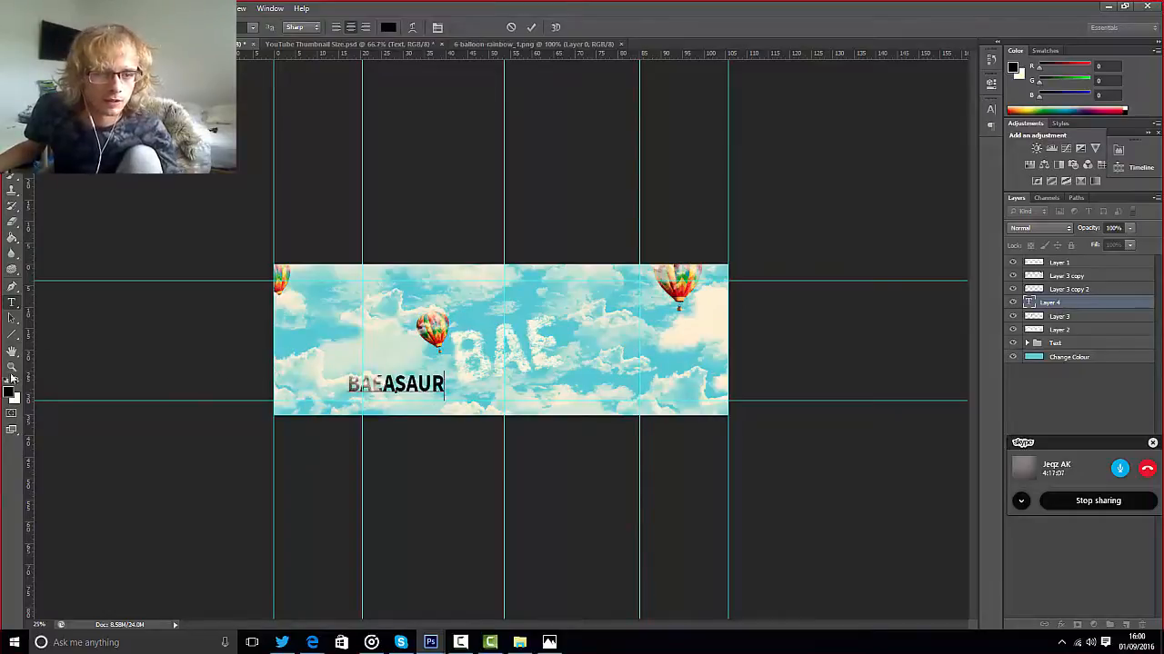
- Draw a black rectangle about 448 × 142 px over the header's lower-right corner and bring its layer to the top of the stack
left_click(12, 335)
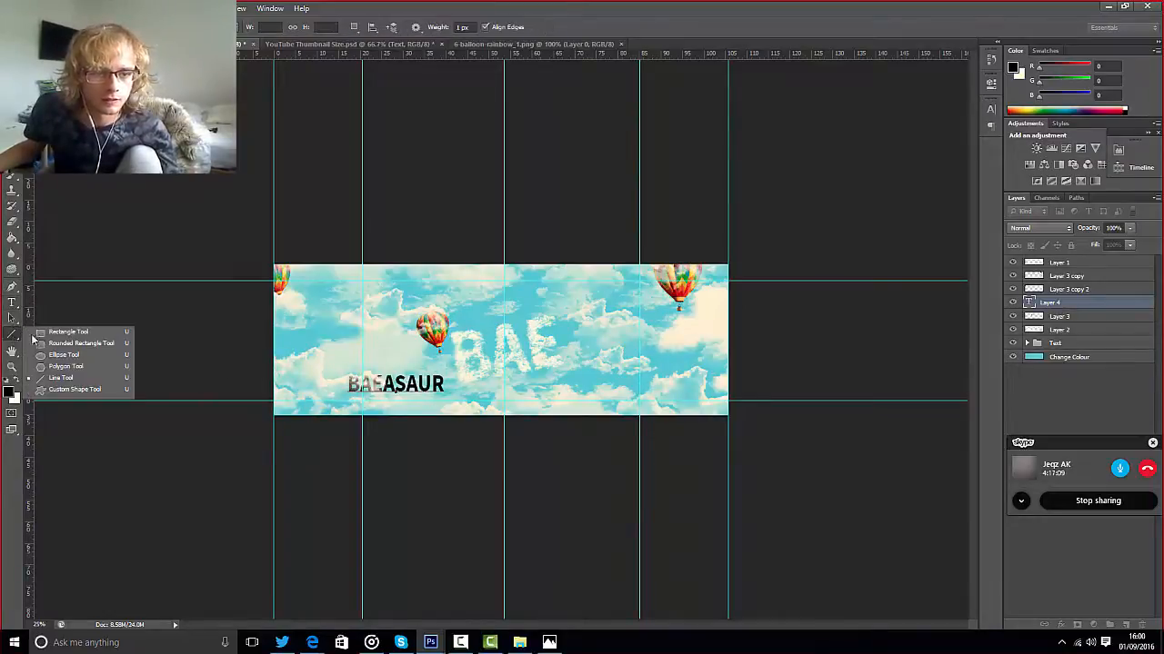
left_click(55, 332)
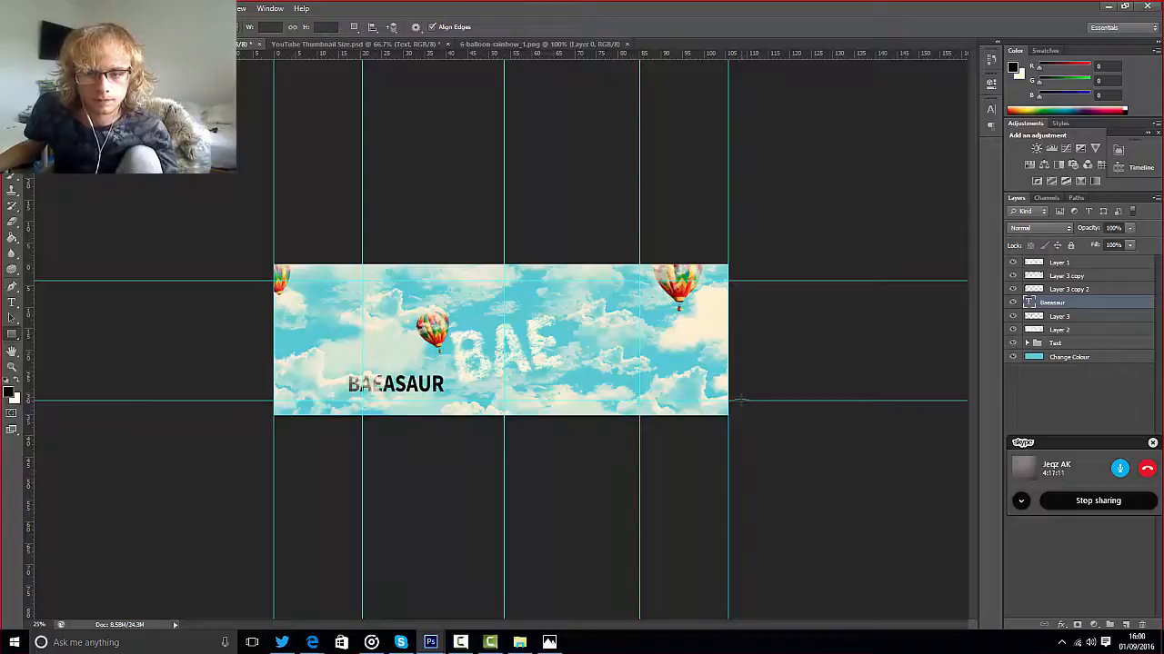
left_click_drag(741, 400, 674, 421)
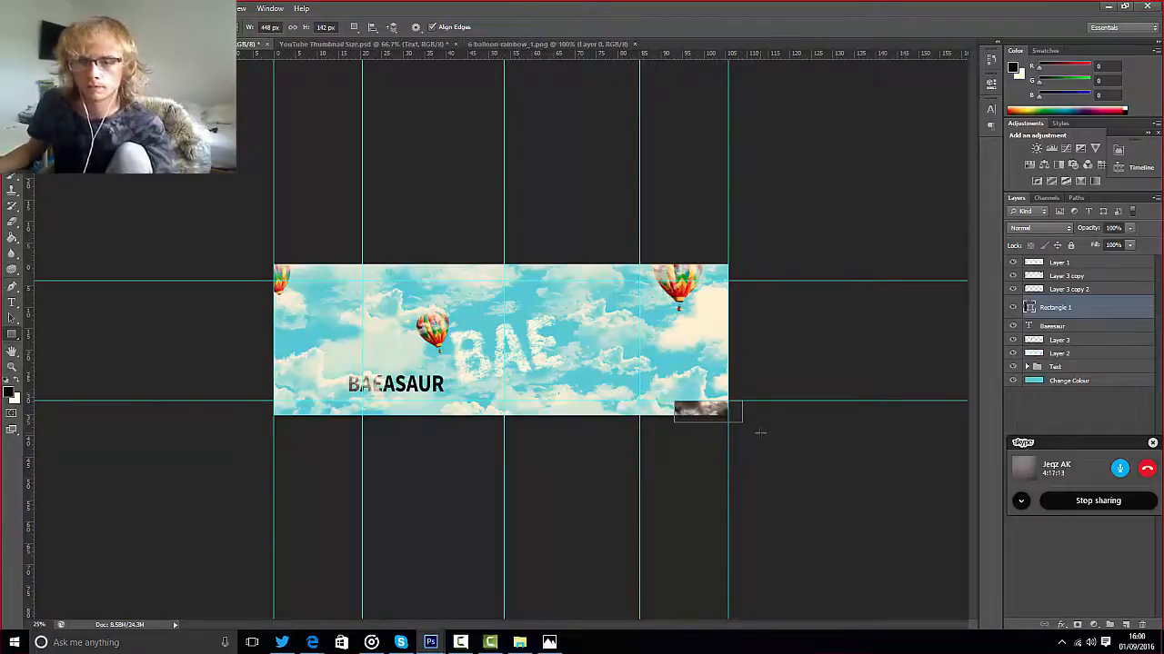
left_click_drag(1111, 308, 1098, 256)
key("v")
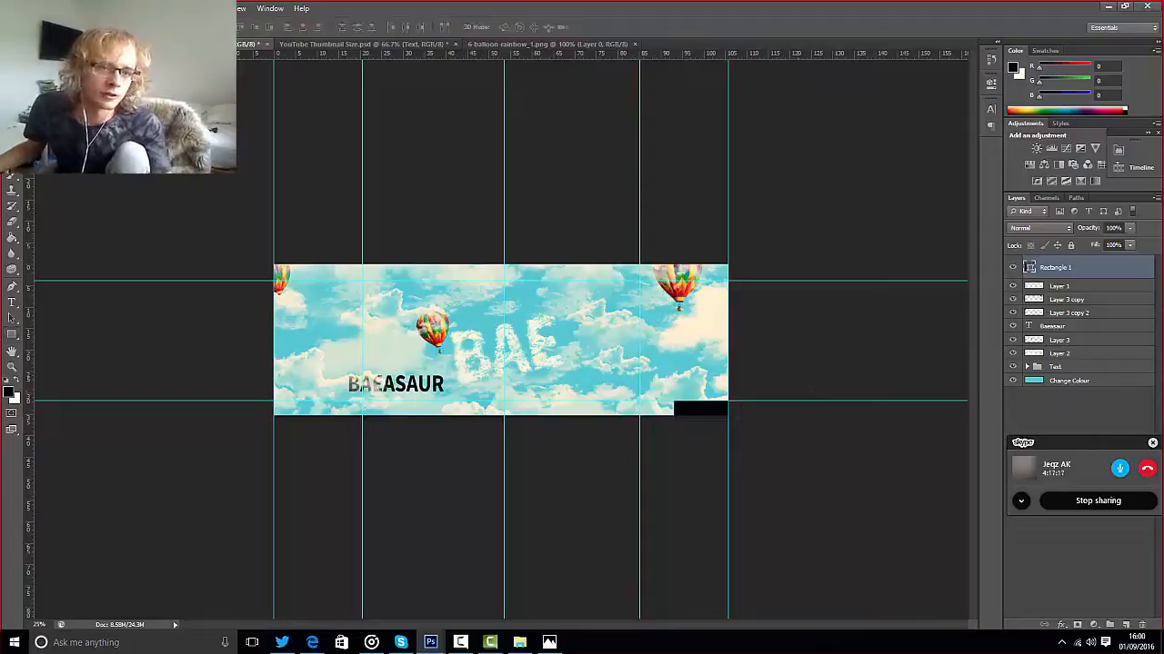
- Recolour the BAEASAUR text white and place it in the header's lower-right corner, in front of the black rectangle
key("ctrl+plus")
key("ctrl+plus")
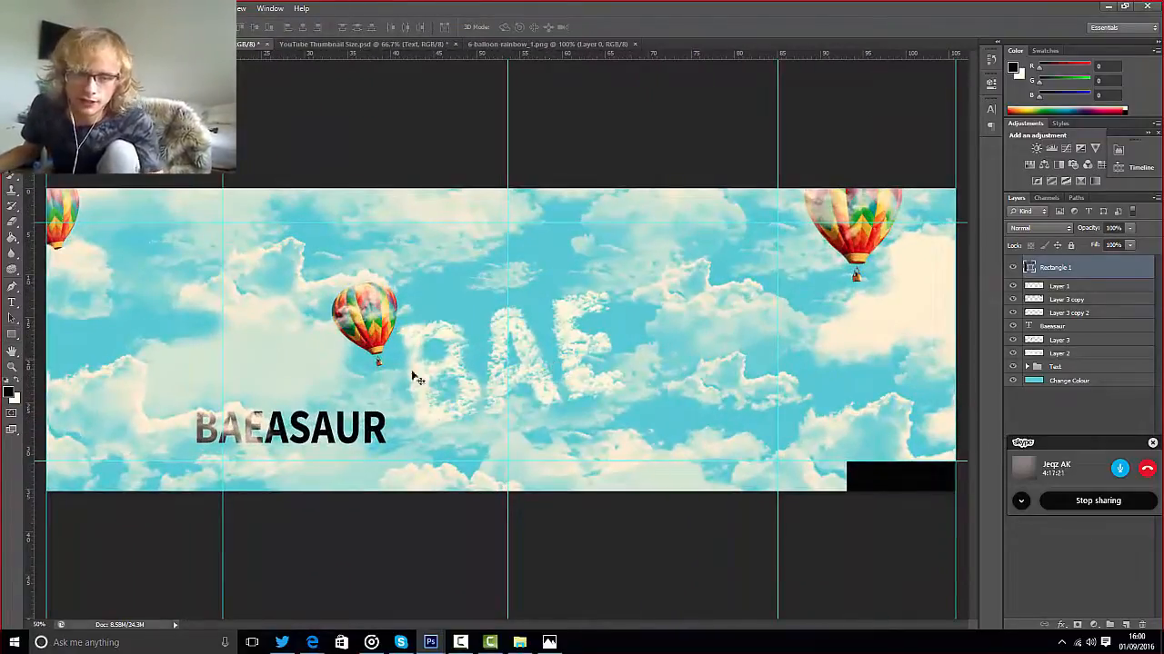
left_click(1032, 328)
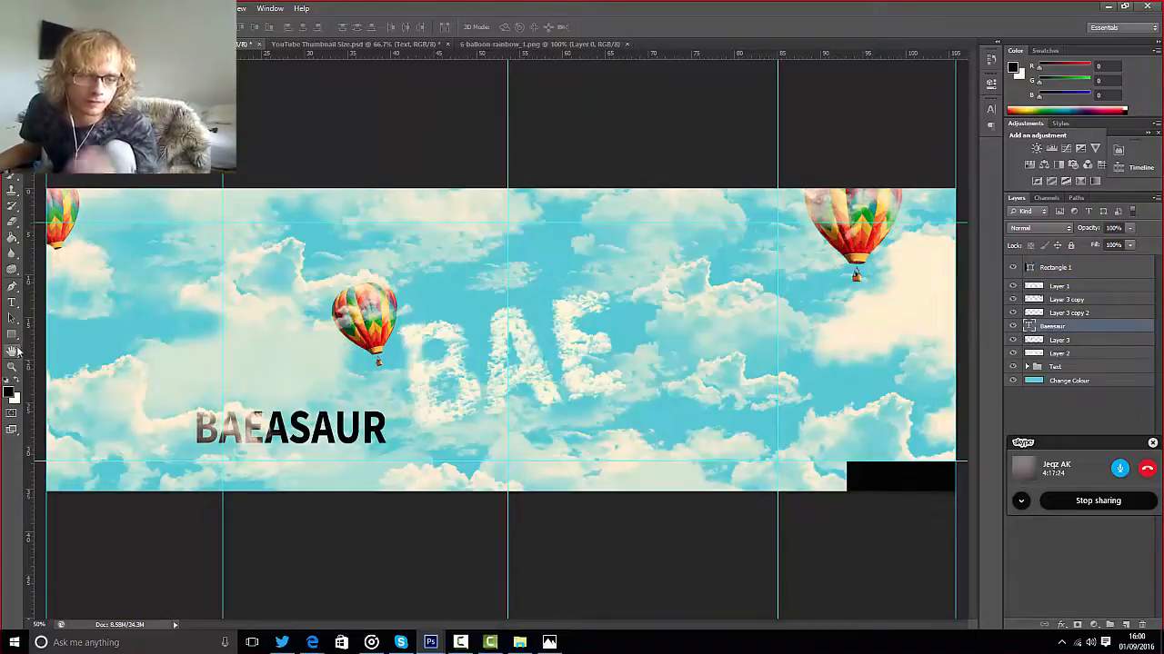
left_click(12, 302)
double_click(355, 430)
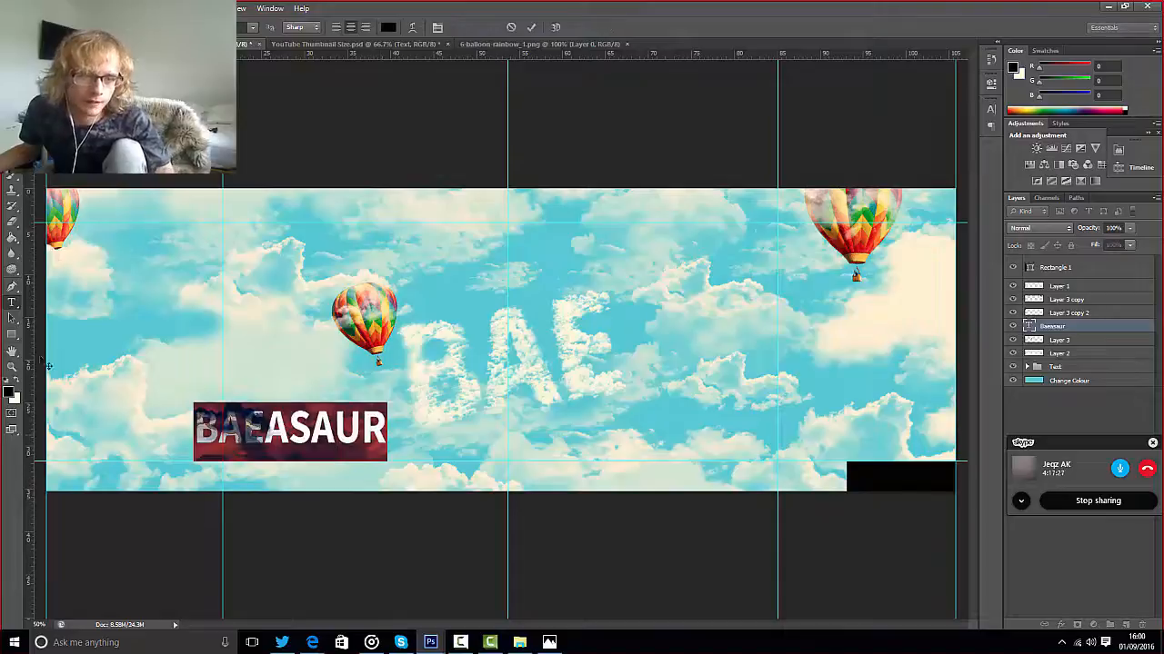
left_click(18, 387)
left_click(12, 60)
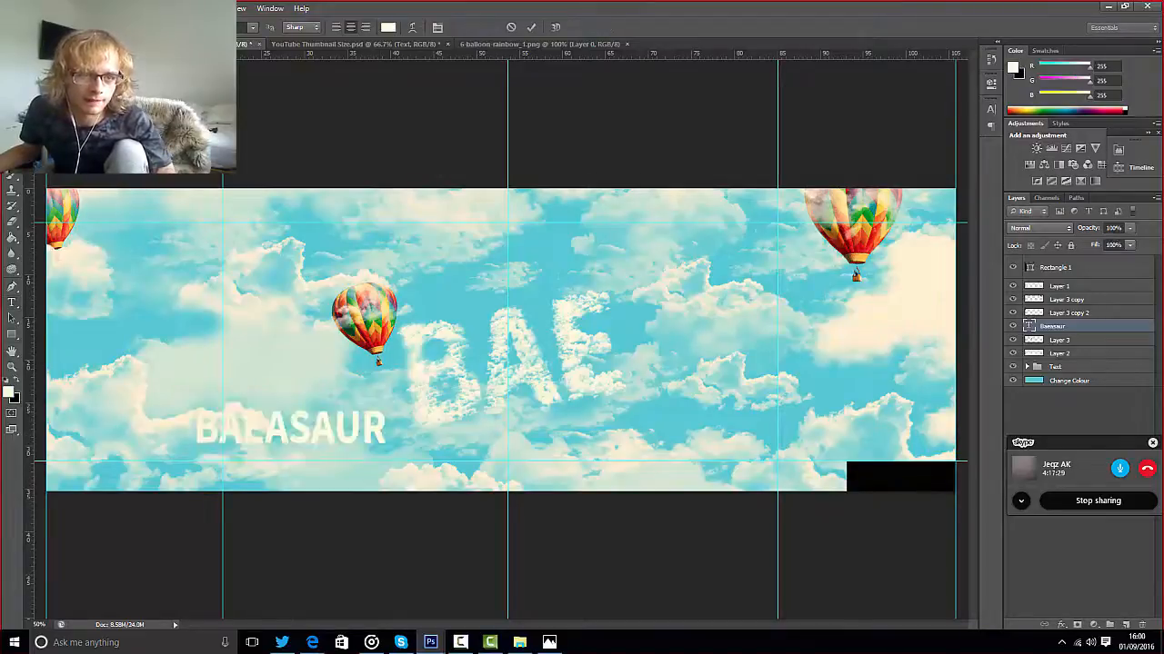
left_click_drag(297, 413, 867, 453)
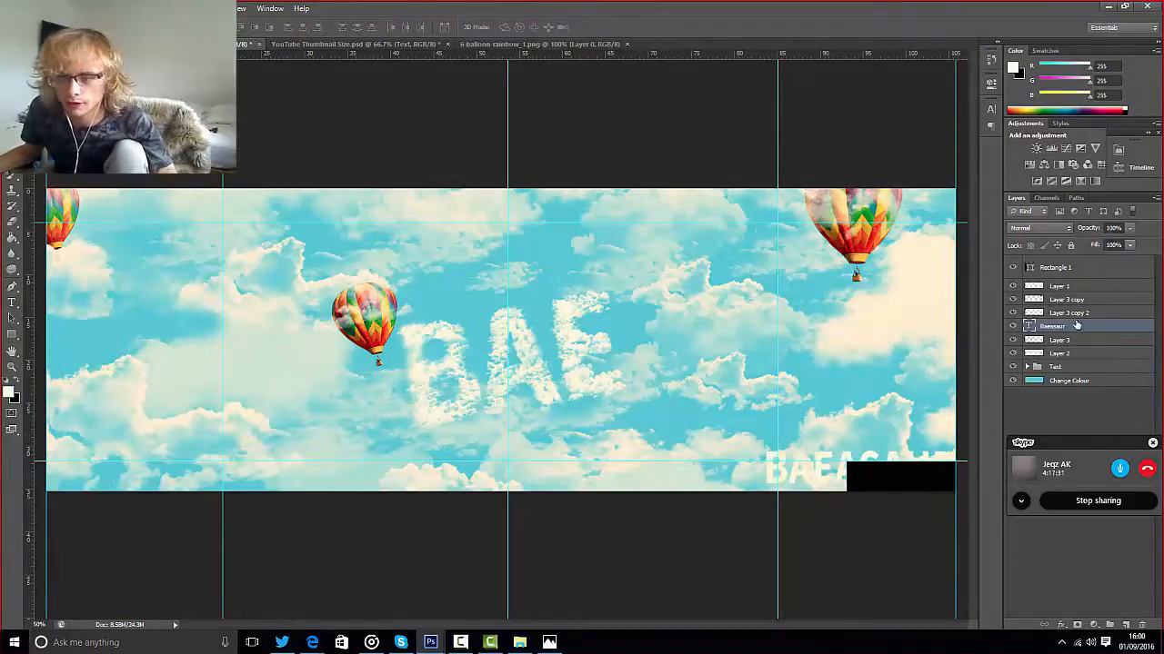
left_click_drag(1079, 325, 1080, 262)
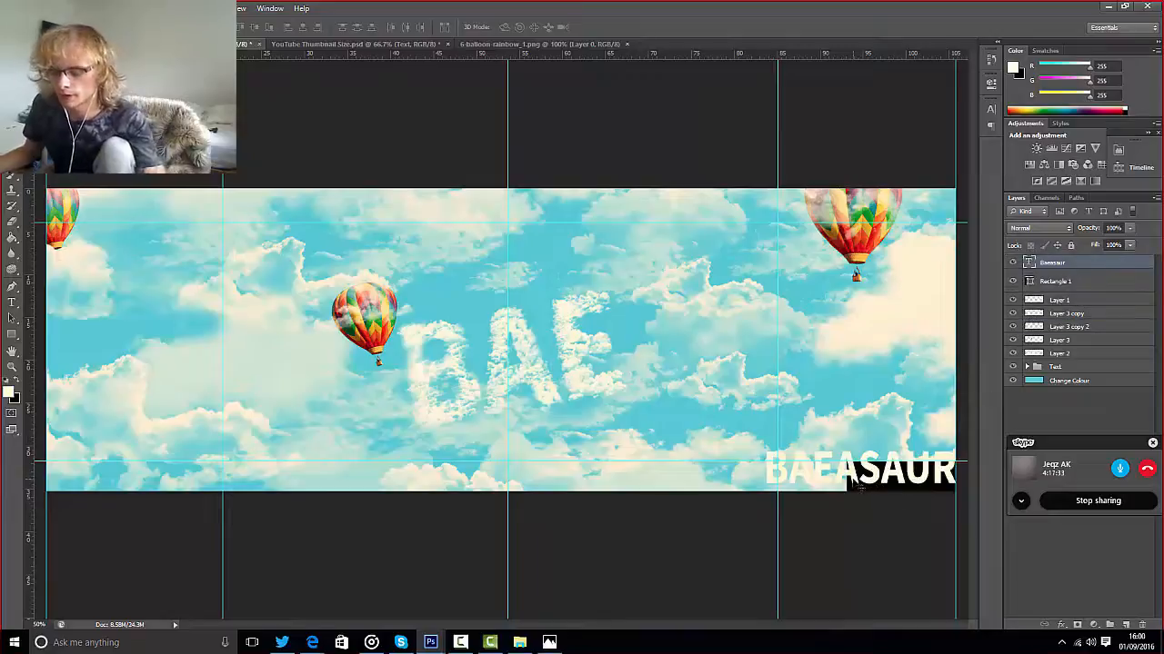
- Scale the BAEASAUR text down to fit inside the black rectangle and nudge it down in the header's lower-right corner
key("ctrl+t")
left_click_drag(766, 446, 925, 480)
key("Return")
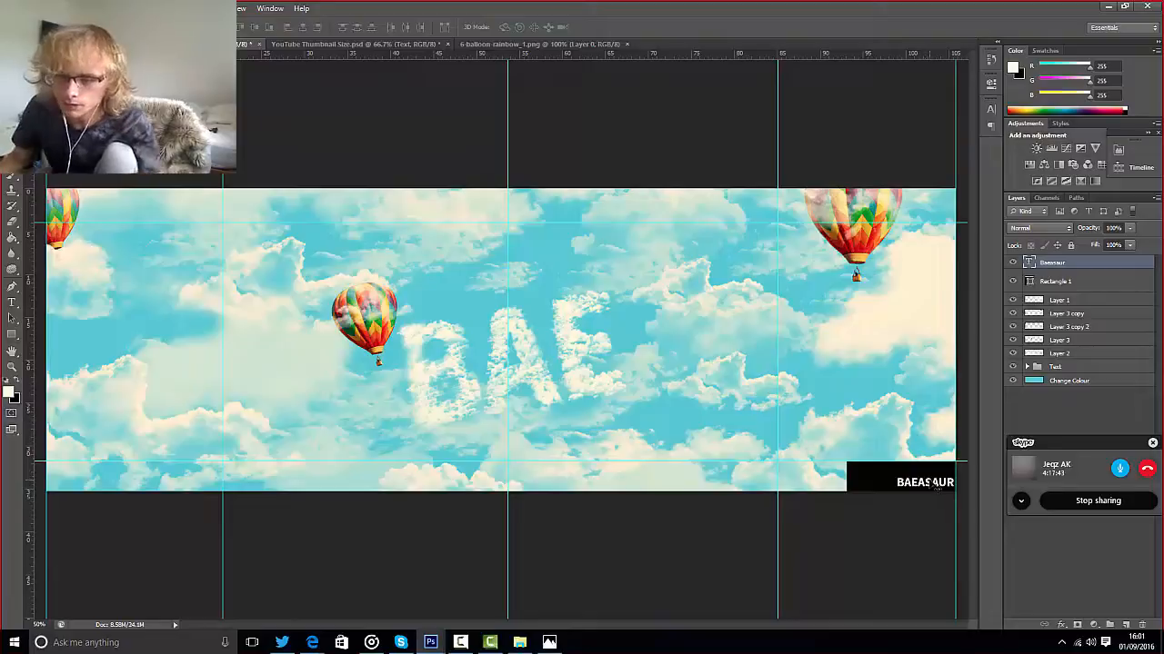
key("Down")
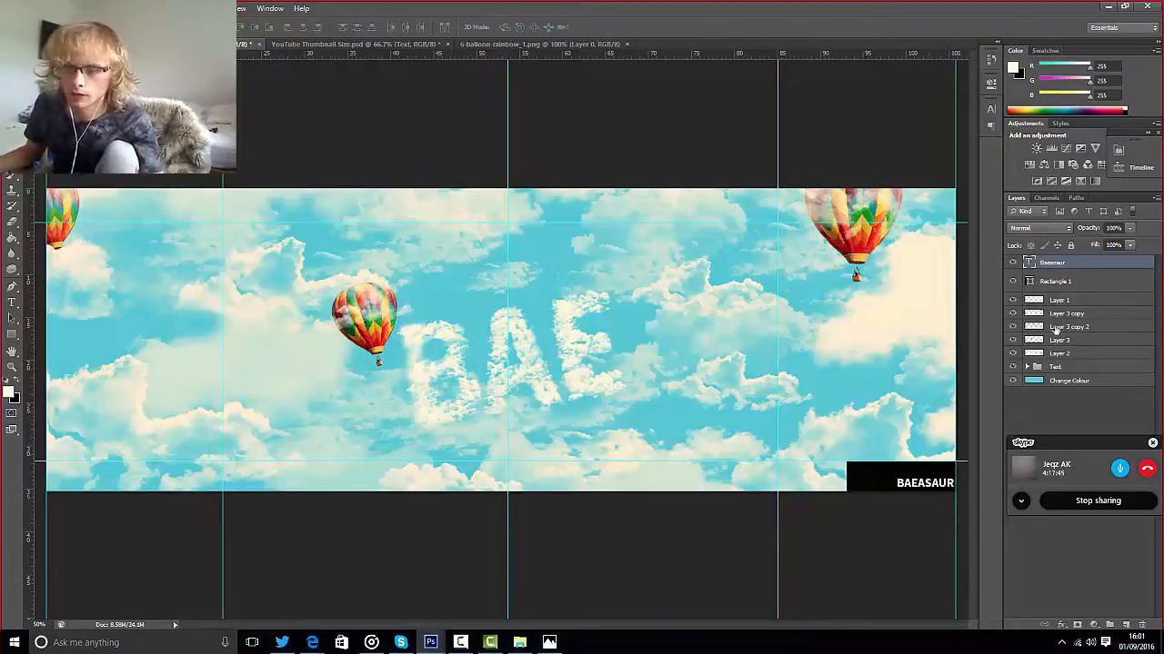
- Shrink Rectangle 1 from its upper-left corner so it closely frames the BAEASAUR text, and leave no layer selected
left_click(1076, 284)
key("ctrl+t")
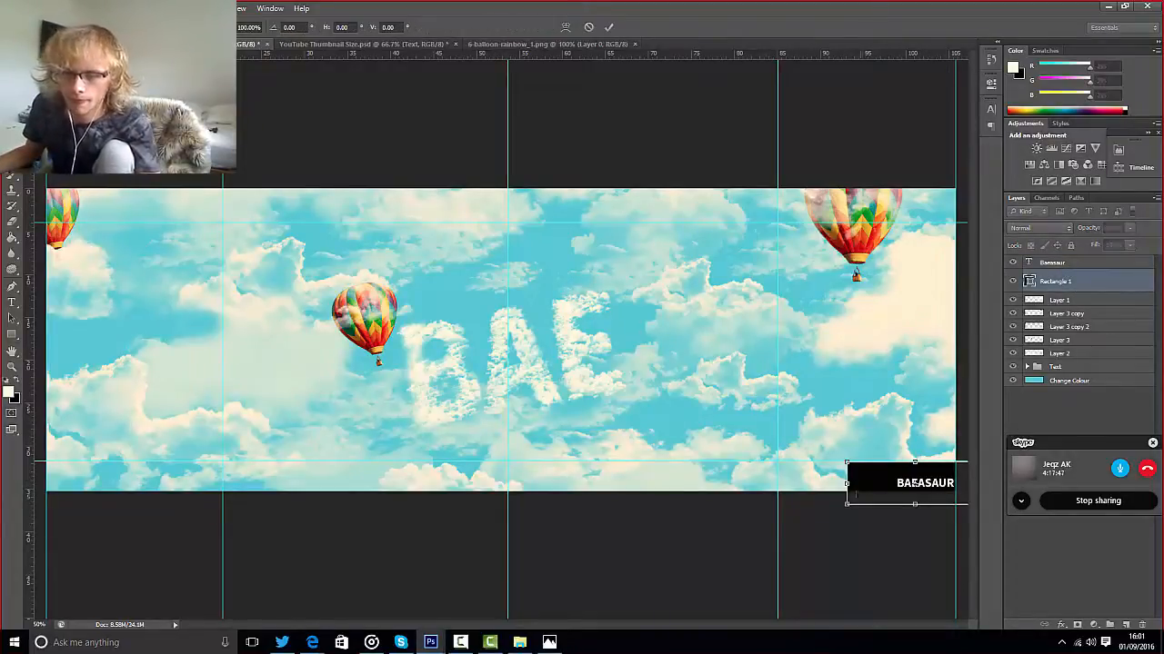
left_click_drag(844, 465, 892, 490)
key("Return")
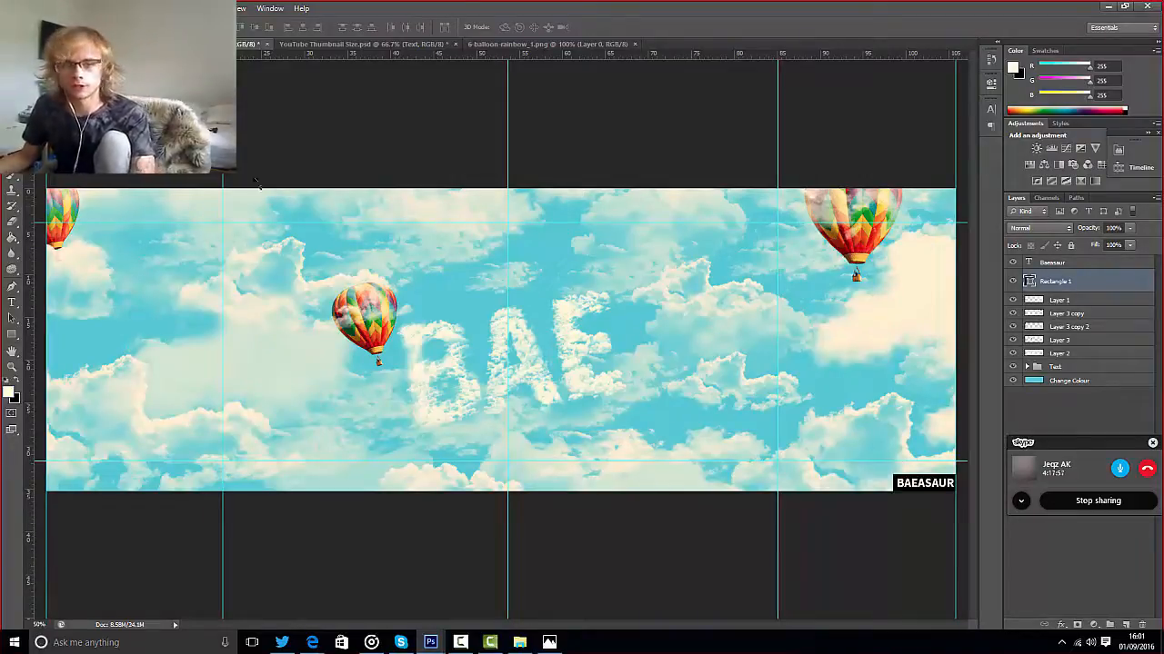
left_click(1046, 415)
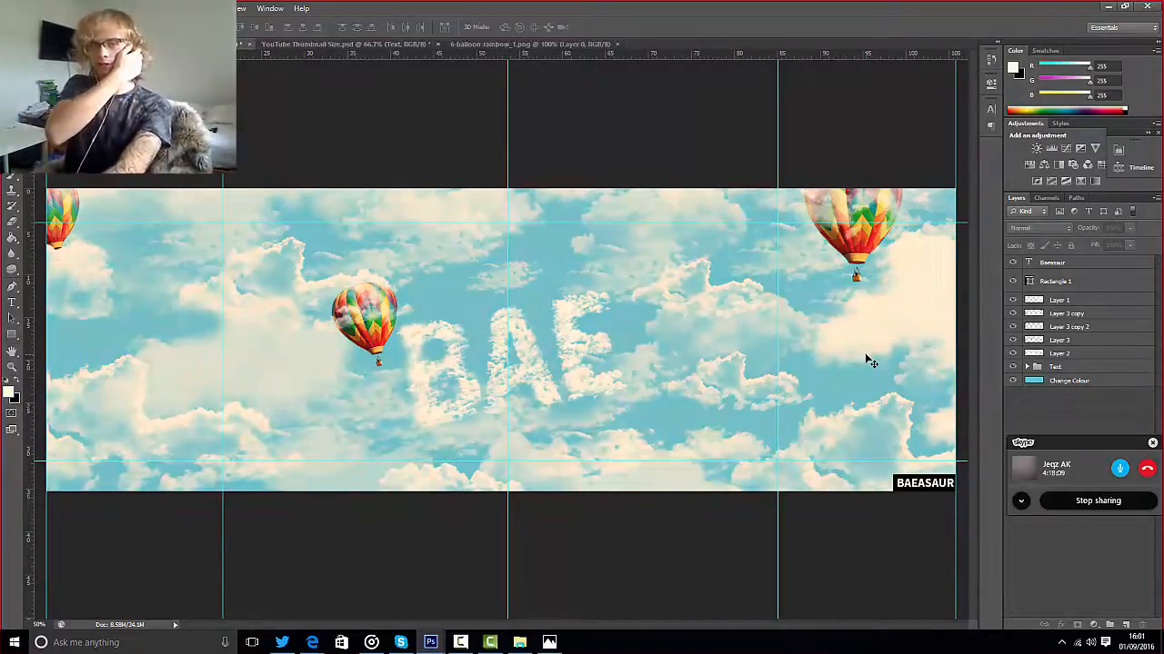
- Outline a small area on the lower part of the letter E with the Pen tool and convert the path to a new anti-aliased selection
key("ctrl+minus")
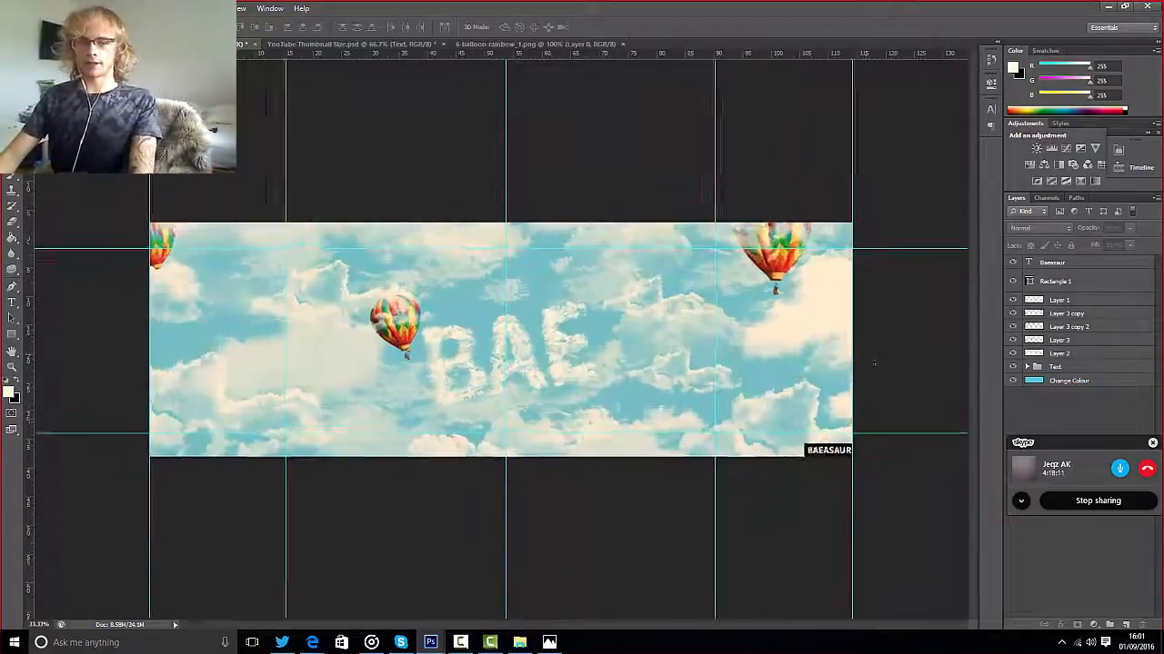
key("ctrl+plus")
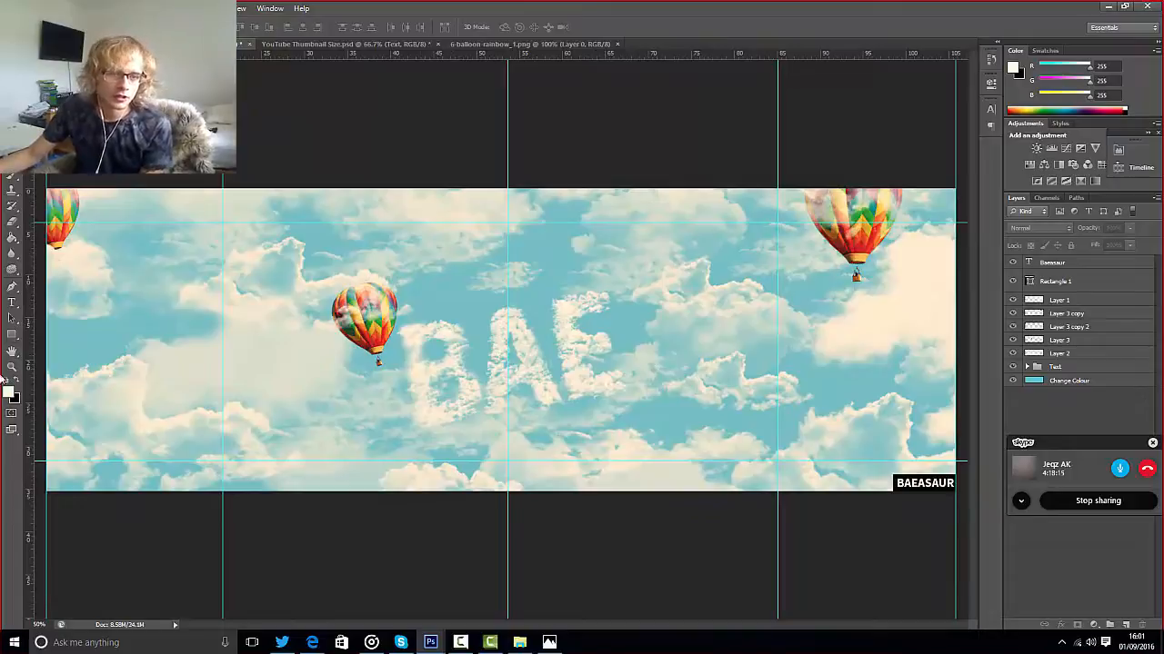
left_click(12, 286)
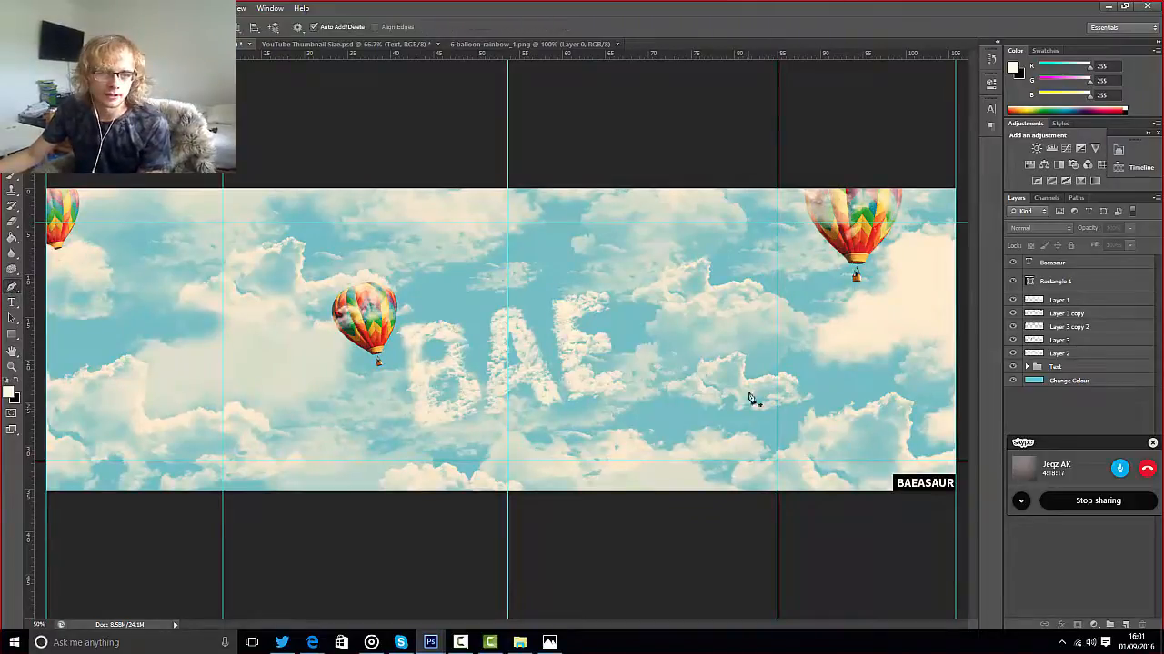
left_click(585, 371)
left_click(595, 371)
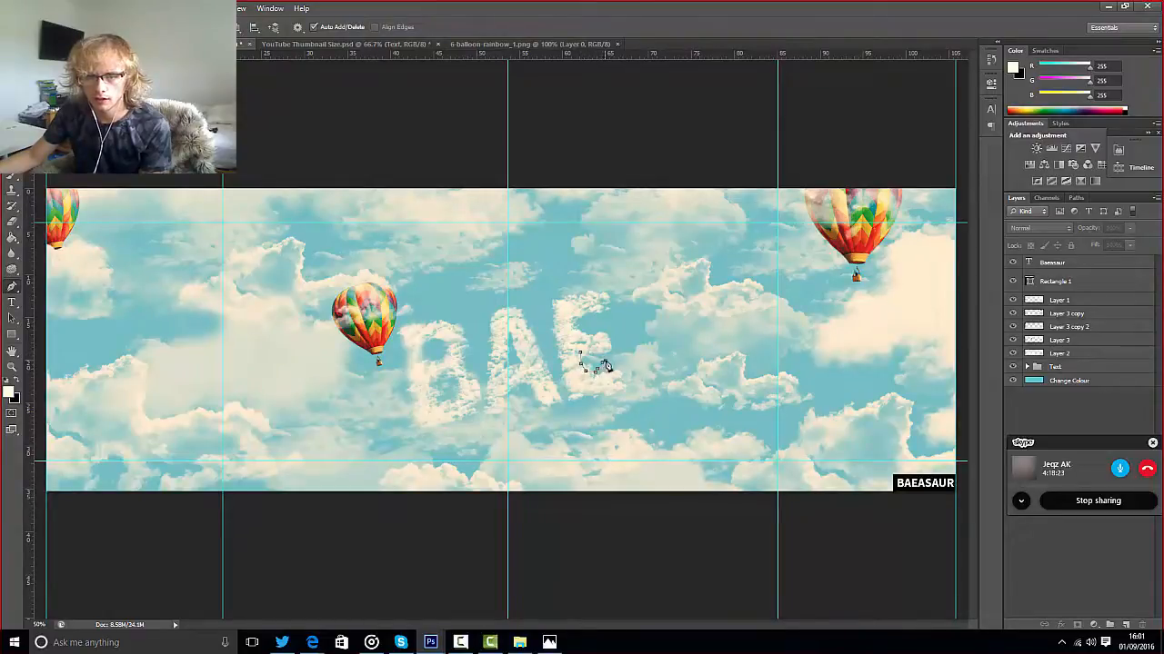
right_click(583, 357)
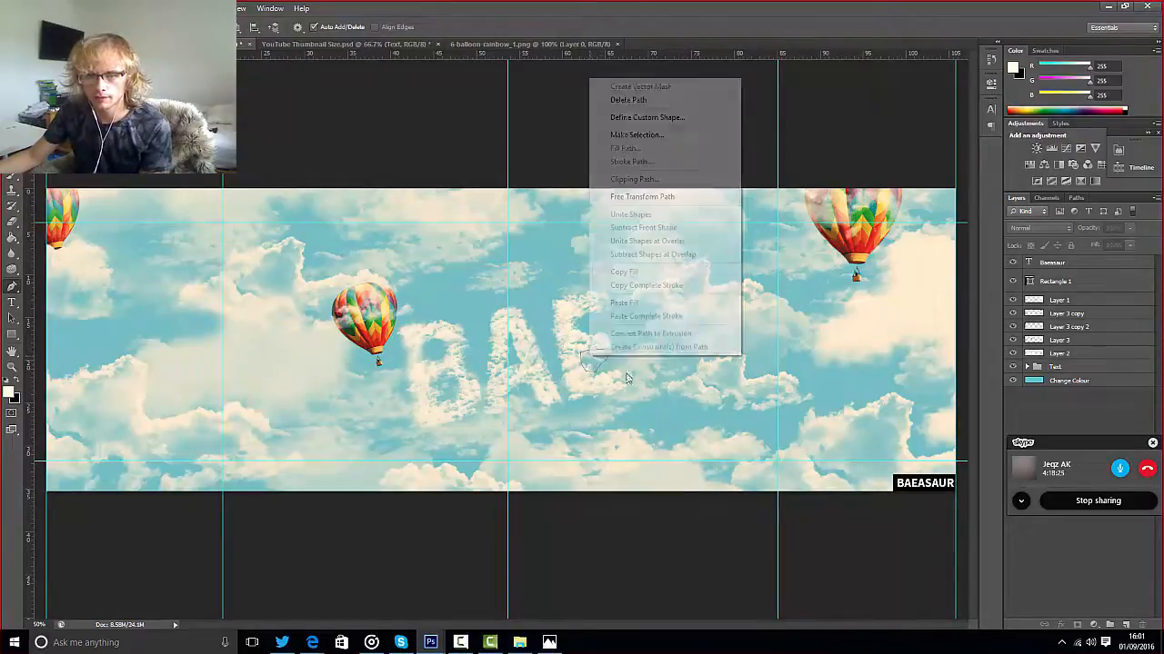
left_click(641, 135)
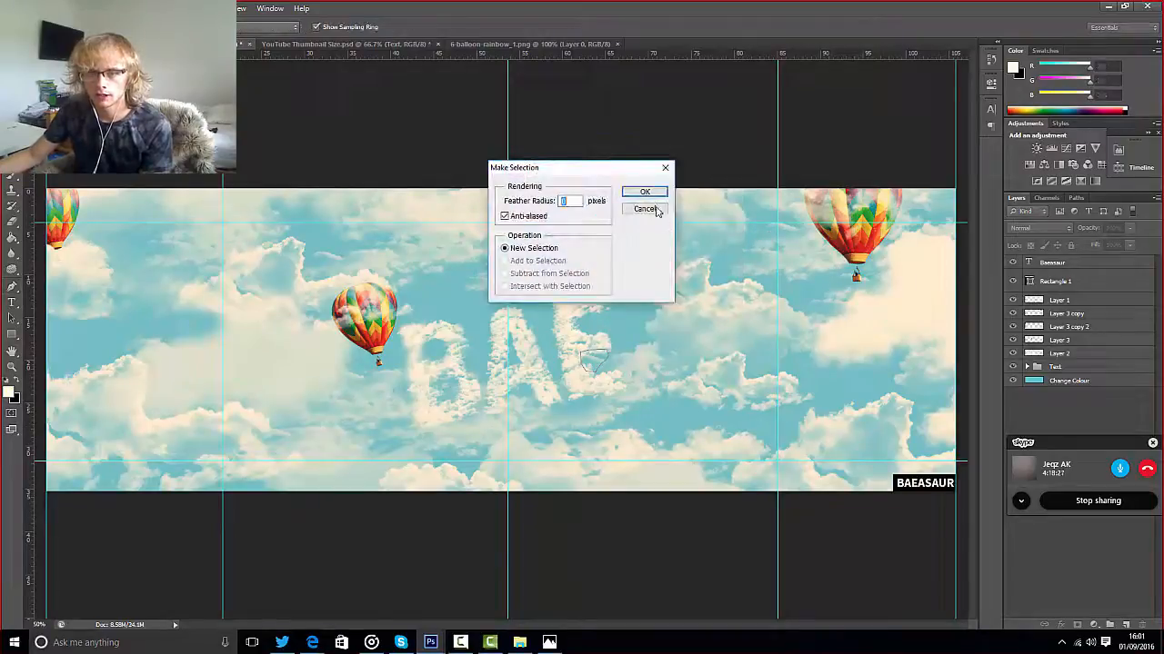
left_click(652, 190)
- Check what Layer 3 copy, Layer 3 copy 2, Layer 3 and Layer 2 contain by toggling each one's visibility
left_click(1079, 304)
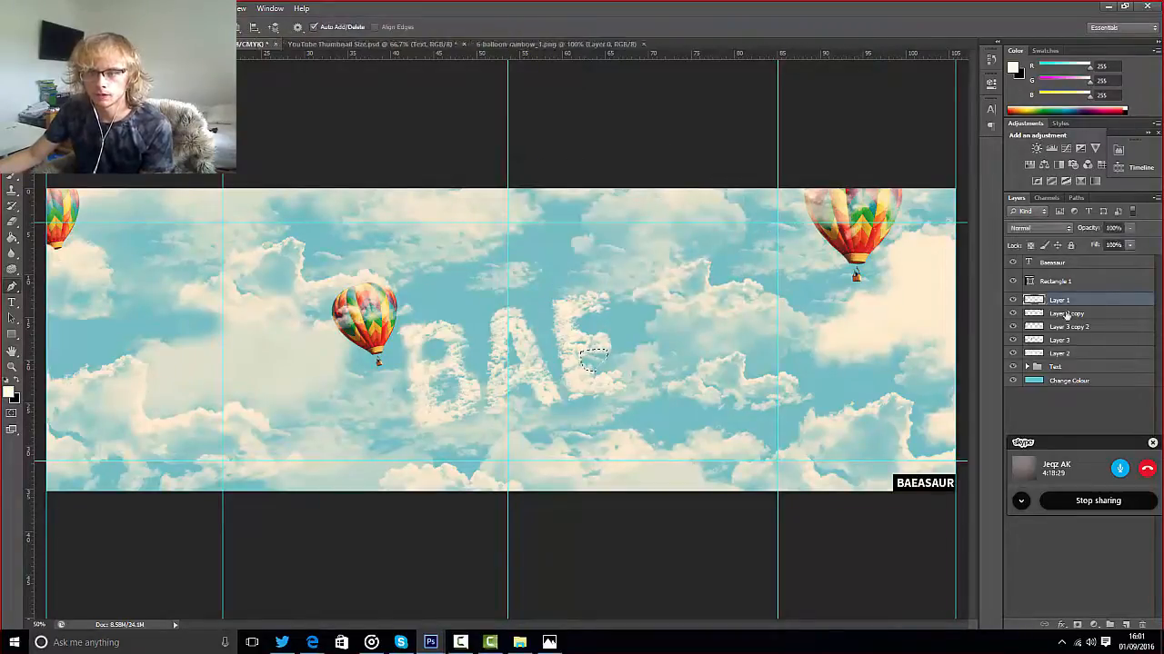
left_click(1014, 313)
left_click(1014, 313)
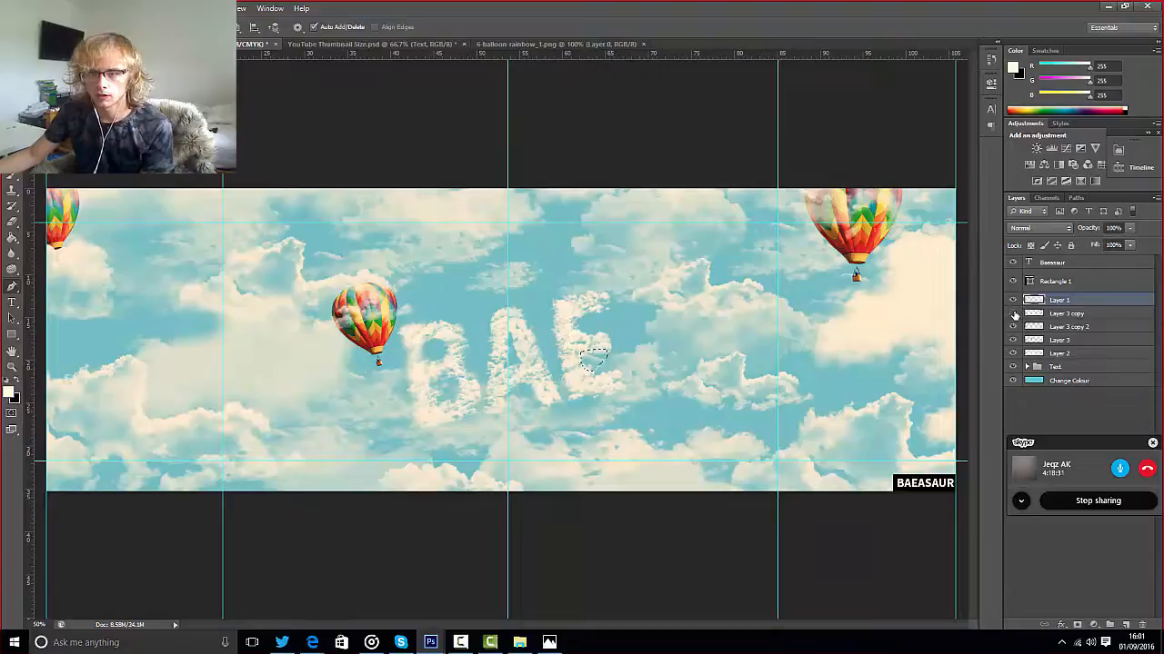
left_click(1014, 313)
left_click(1014, 313)
left_click(1012, 327)
left_click(1013, 326)
left_click(1012, 339)
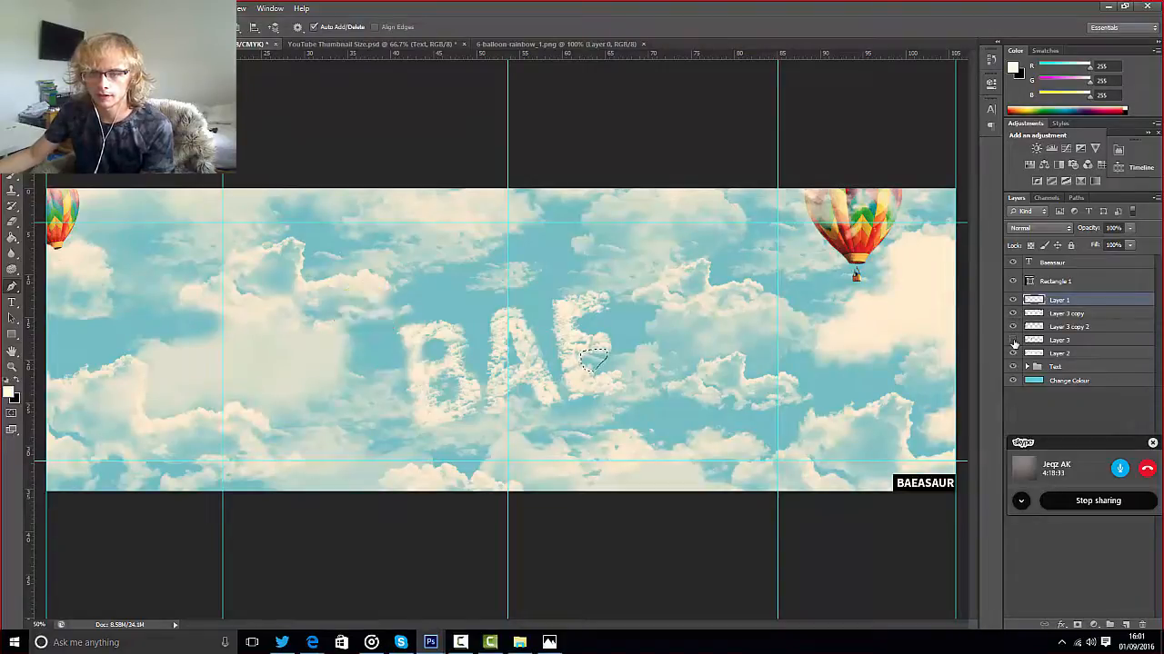
left_click(1012, 340)
left_click(1013, 352)
left_click(1013, 353)
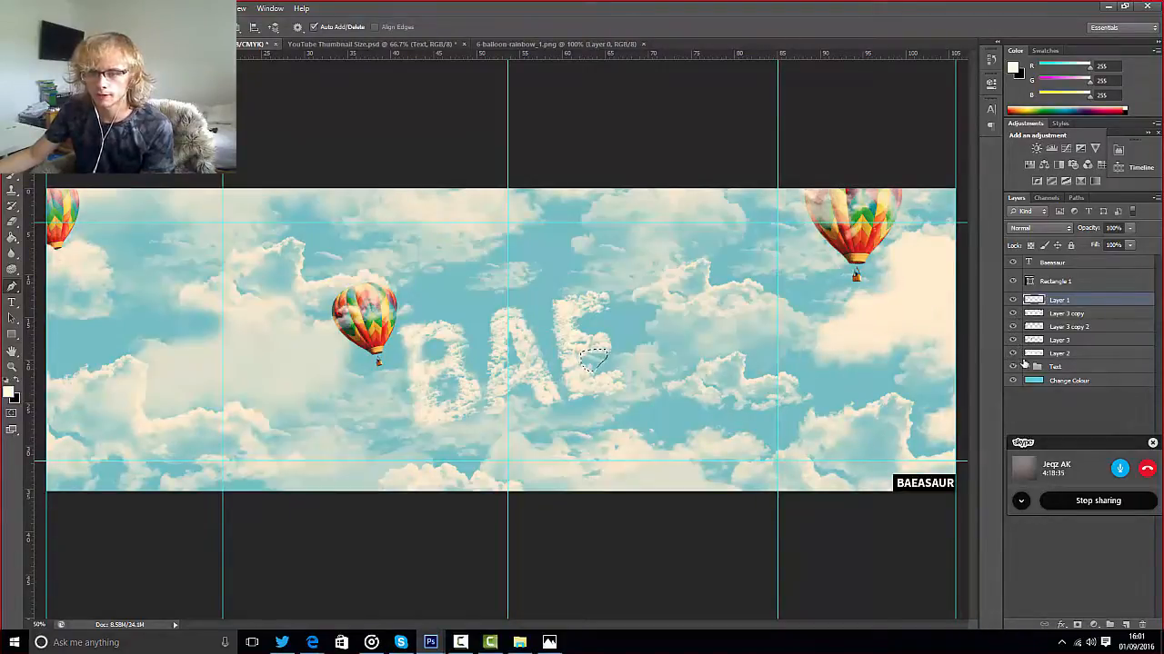
- Make Layer 2 the active layer and clear the selection over the letter E
left_click(1032, 355)
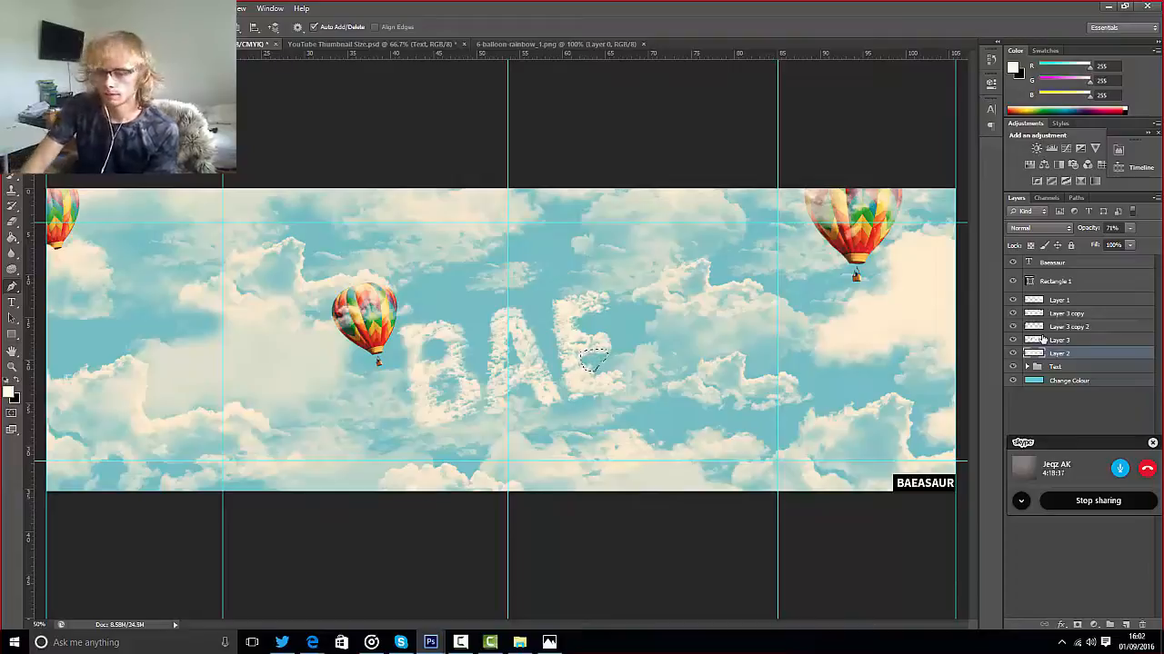
key("ctrl+d")
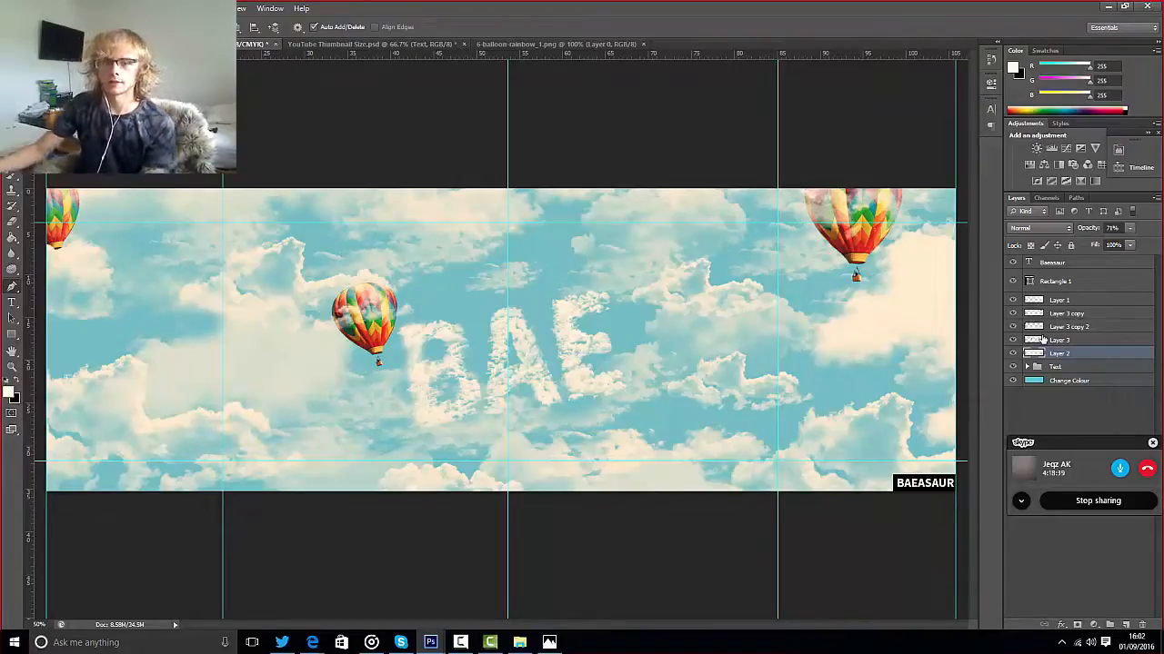
key("ctrl+minus")
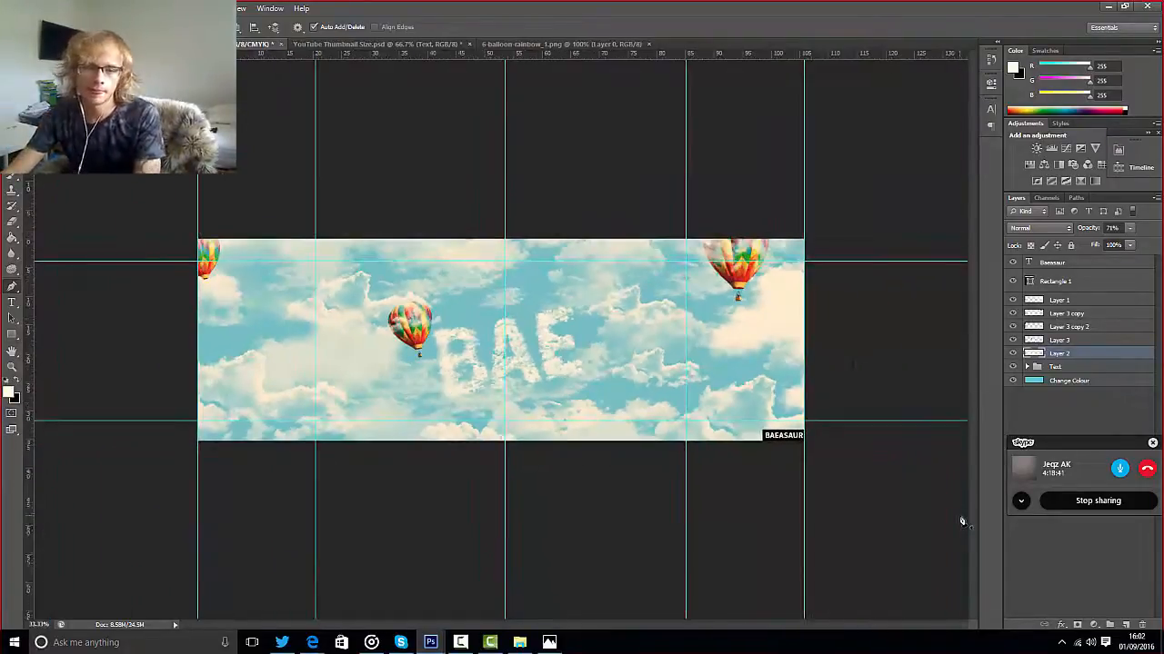
key("ctrl+plus")
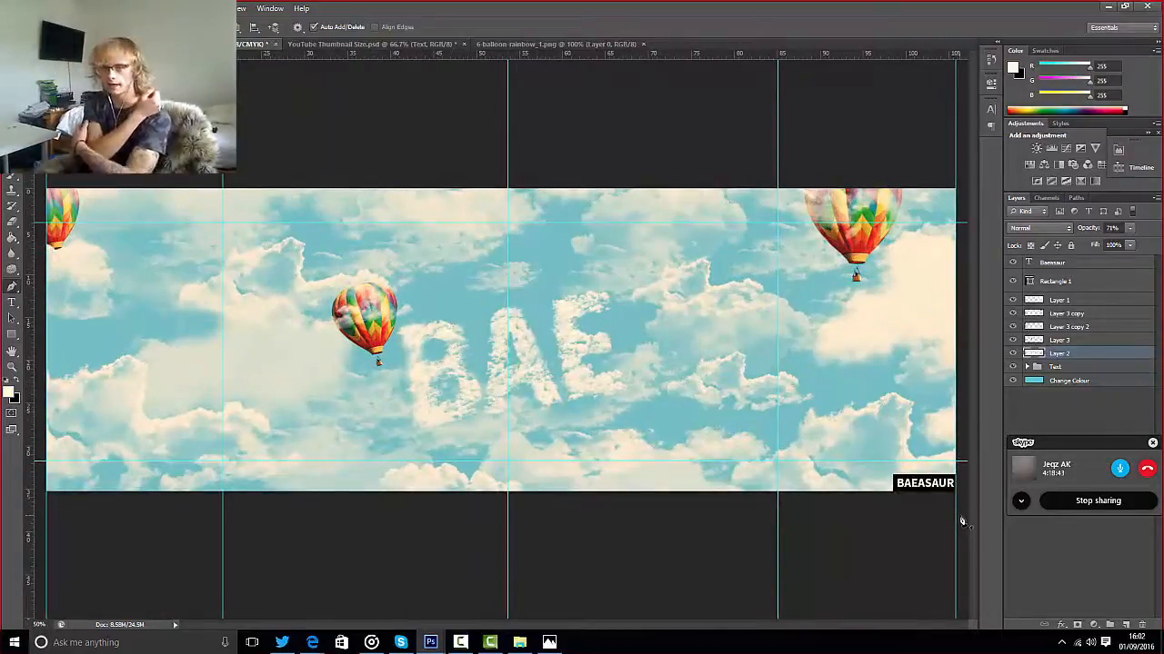